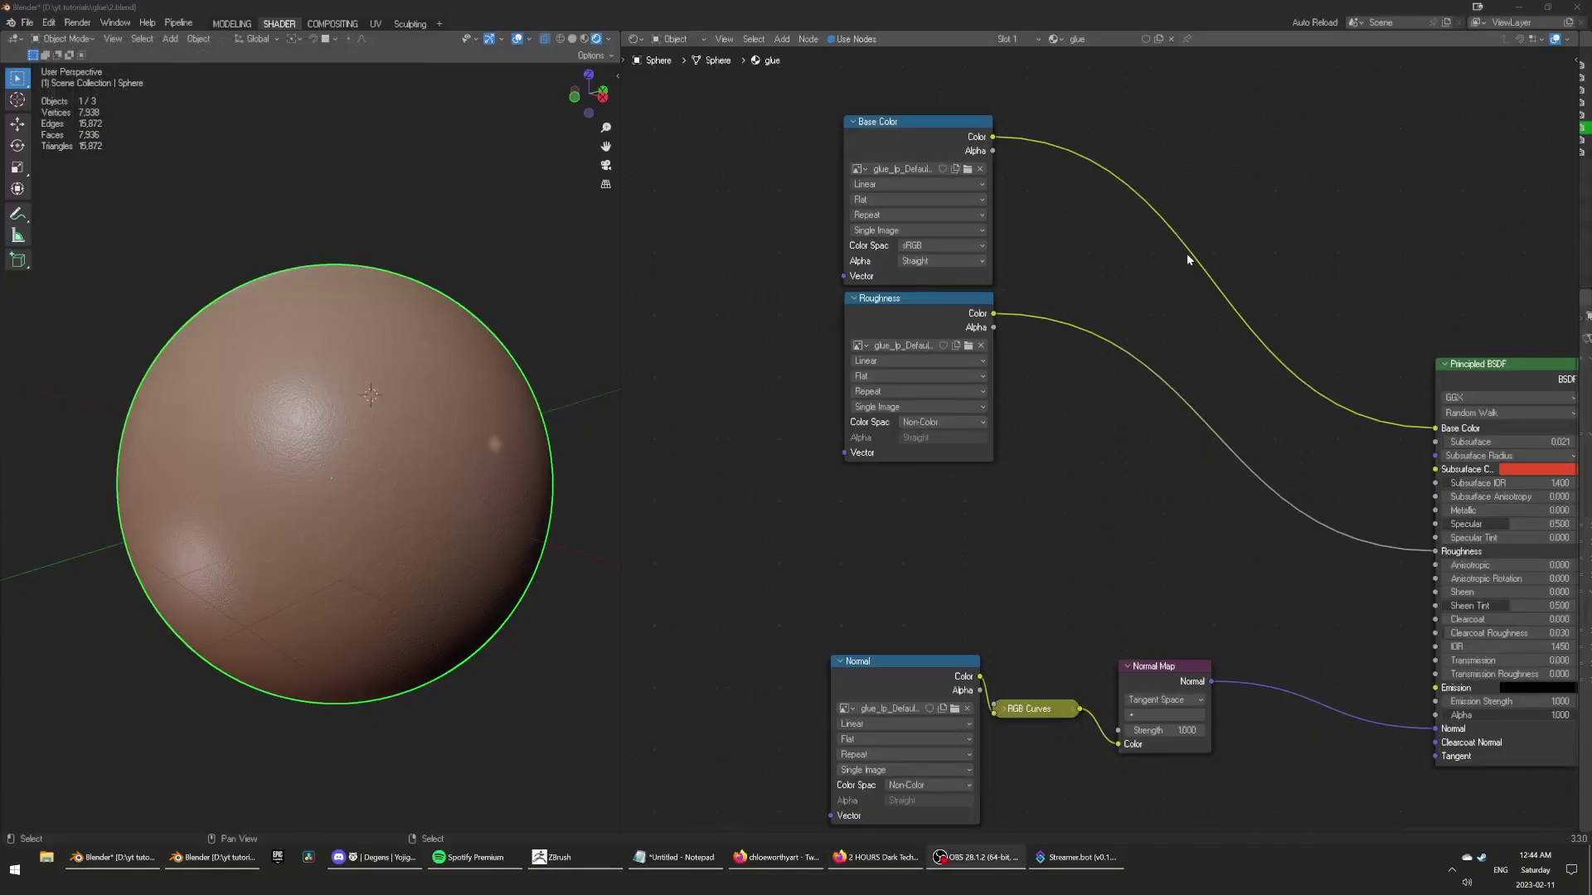
Examine the sphere's surface and the Base Color, Roughness and Normal texture nodes of its glue material.
drag(1102, 117, 788, 509)
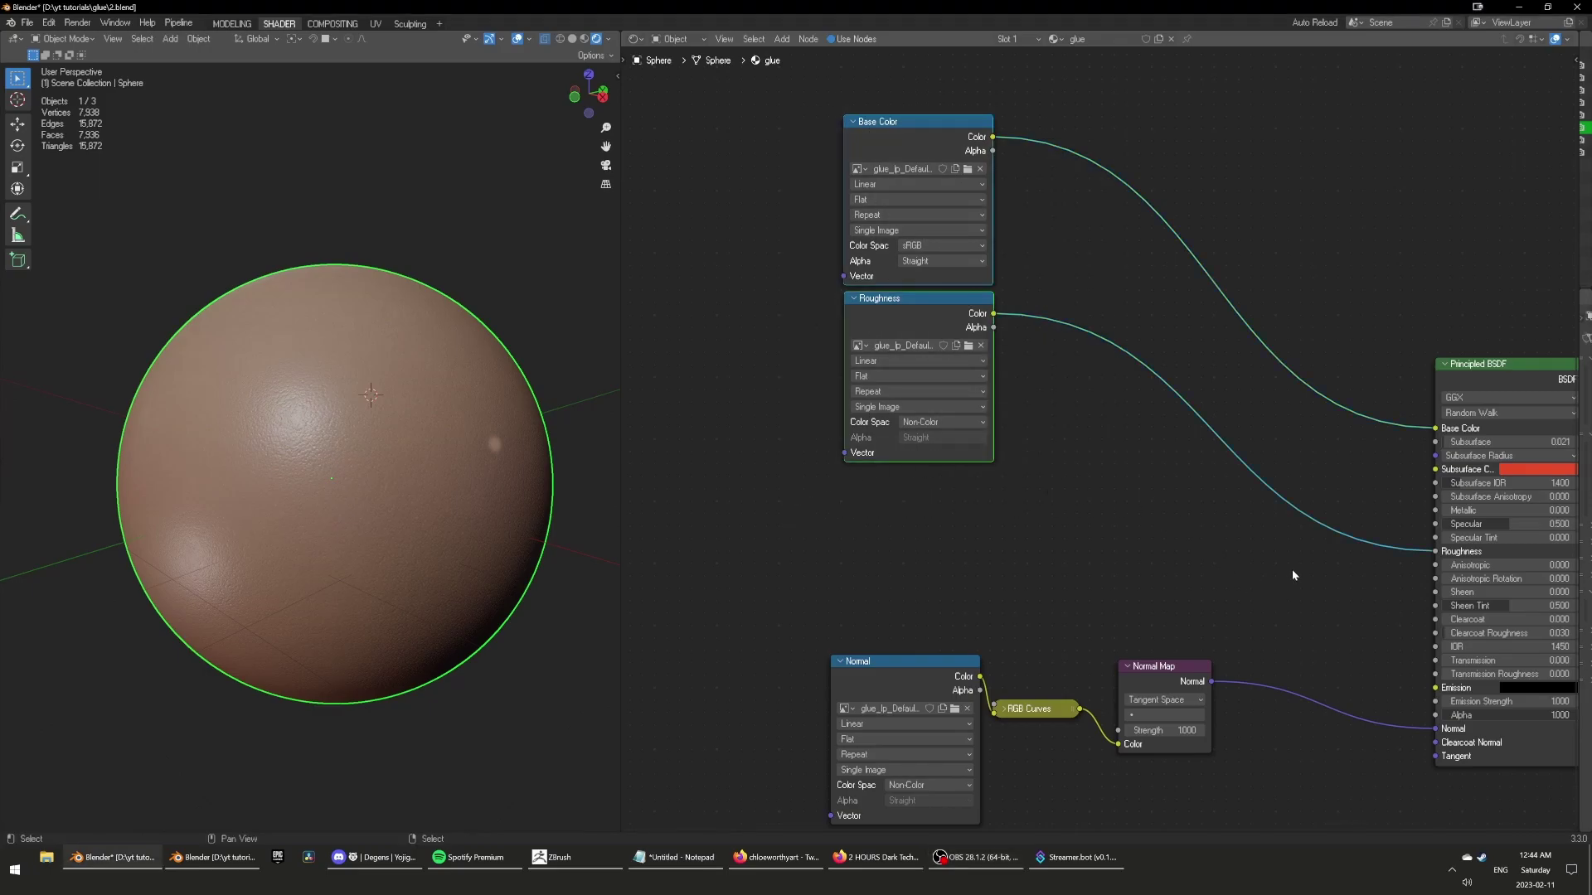
click(993, 475)
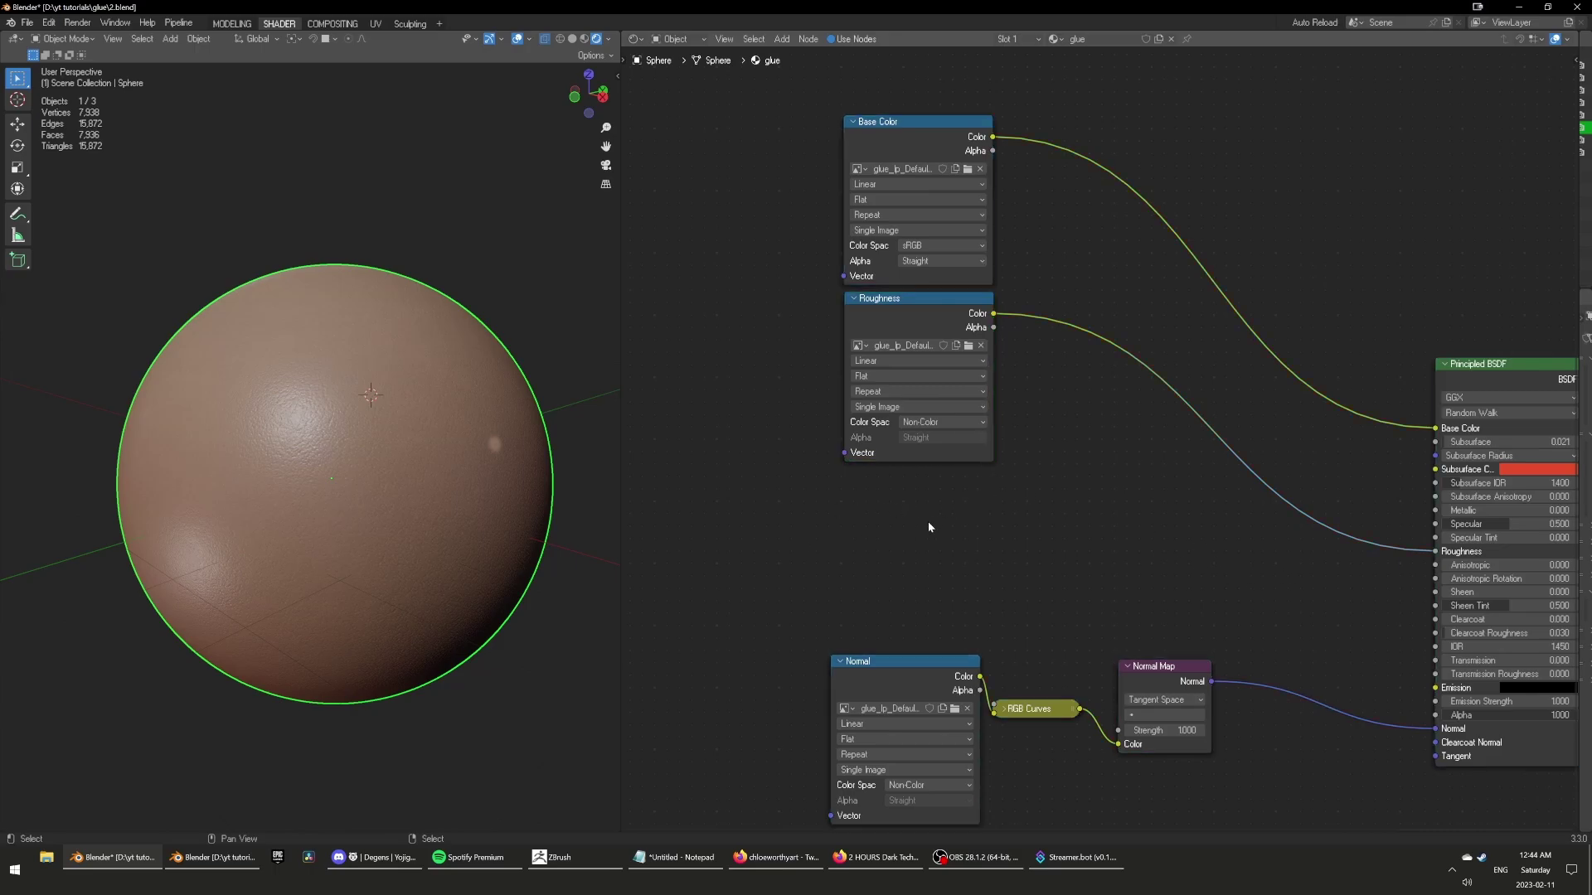
key(b)
drag(789, 502, 1047, 156)
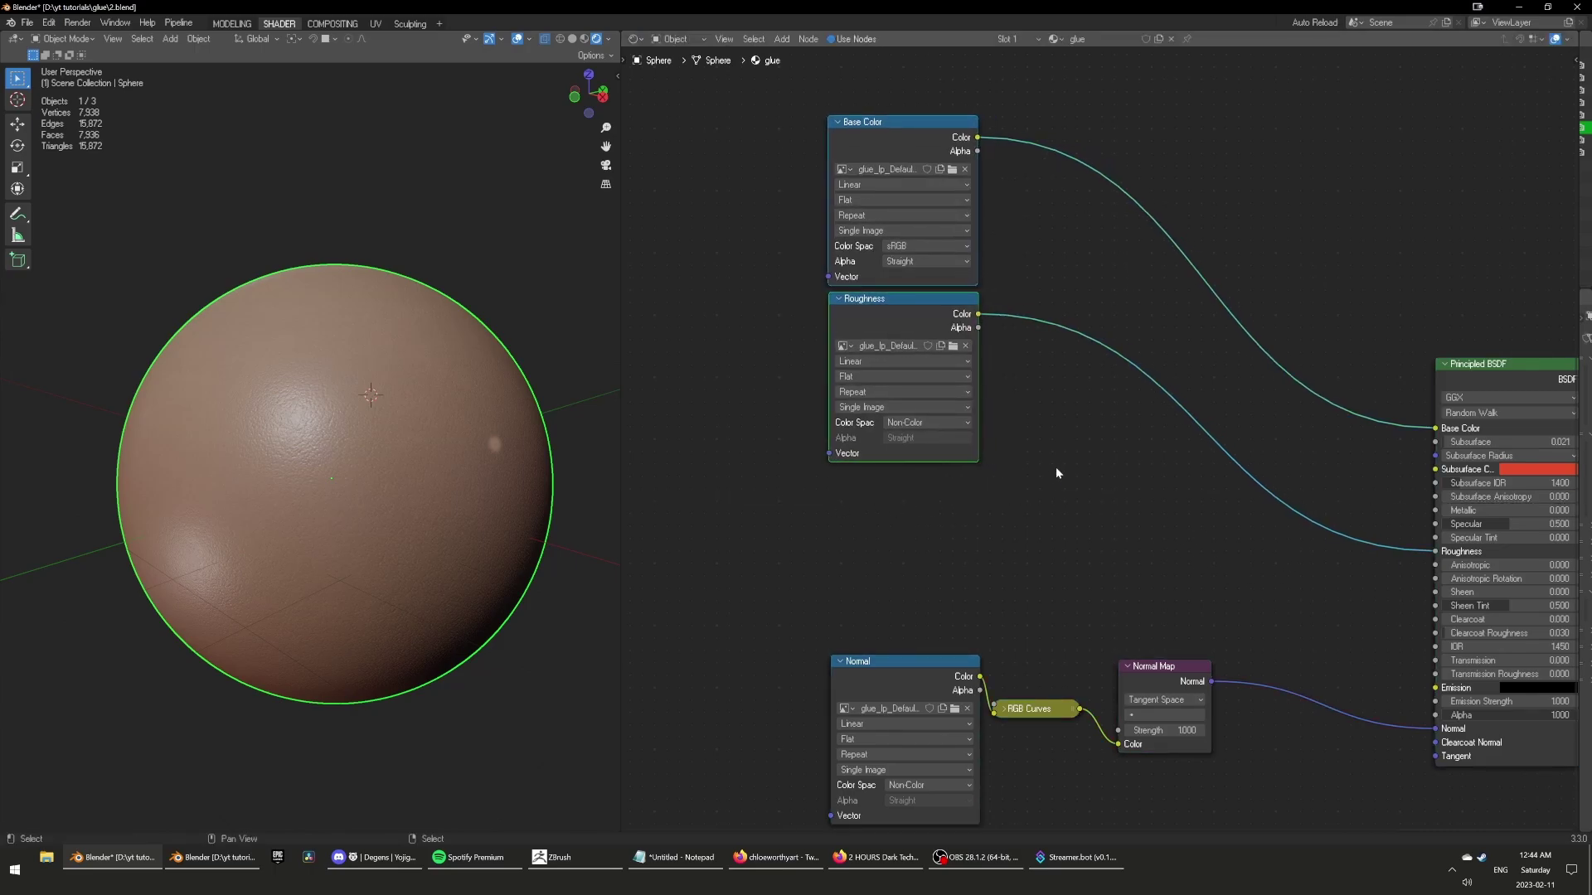
scroll(1054, 471, down, 1)
scroll(408, 458, up, 1)
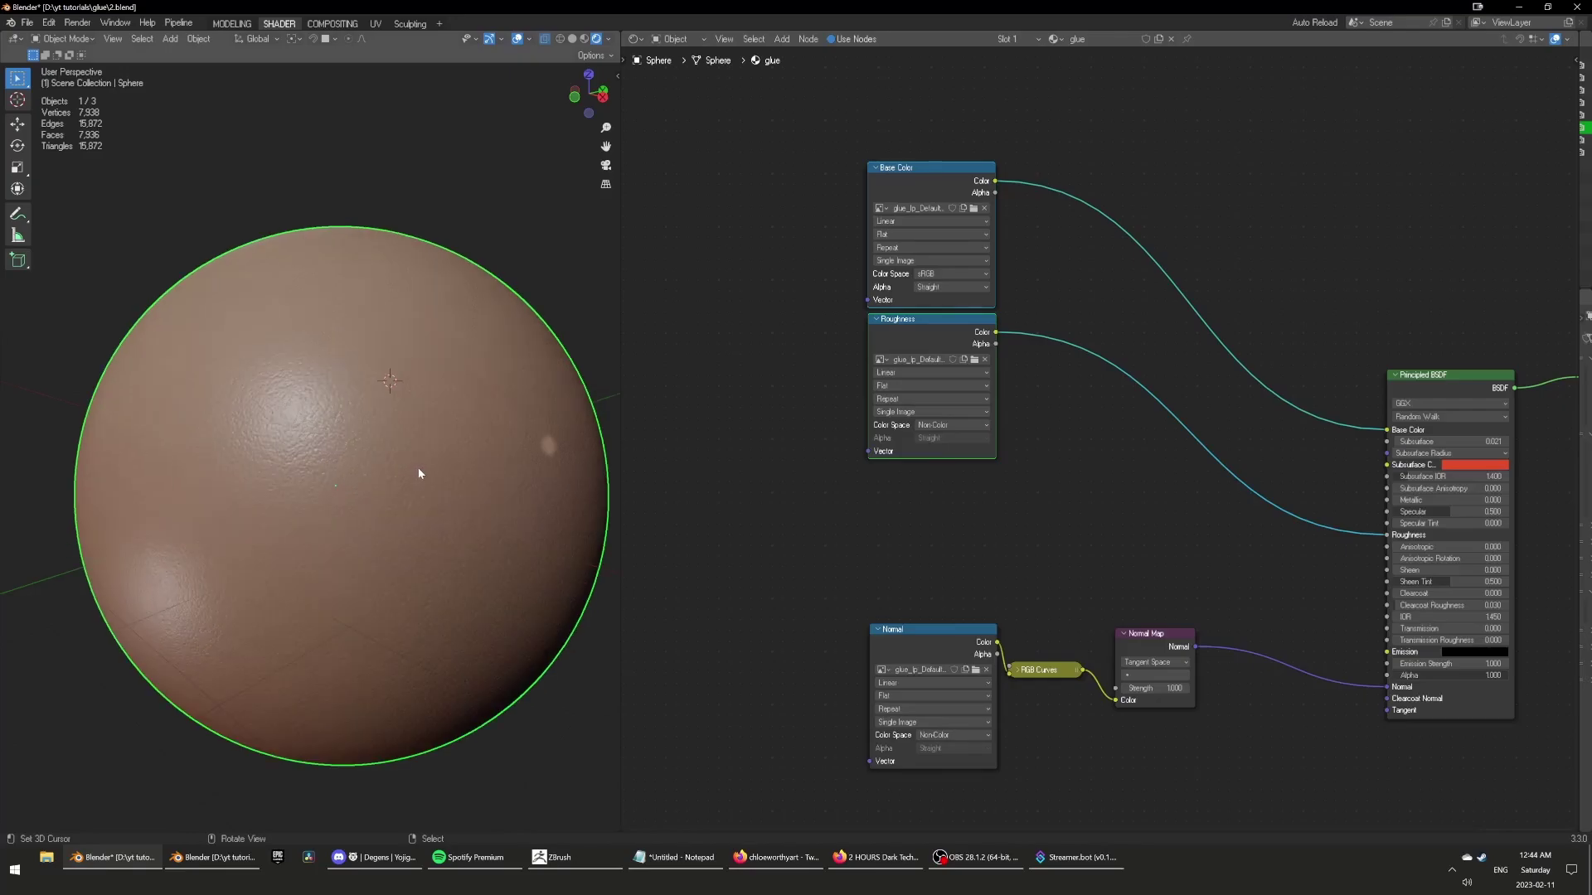
mouse_move(476, 479)
middle_down()
mouse_move(461, 465)
mouse_move(459, 512)
mouse_move(461, 435)
middle_up()
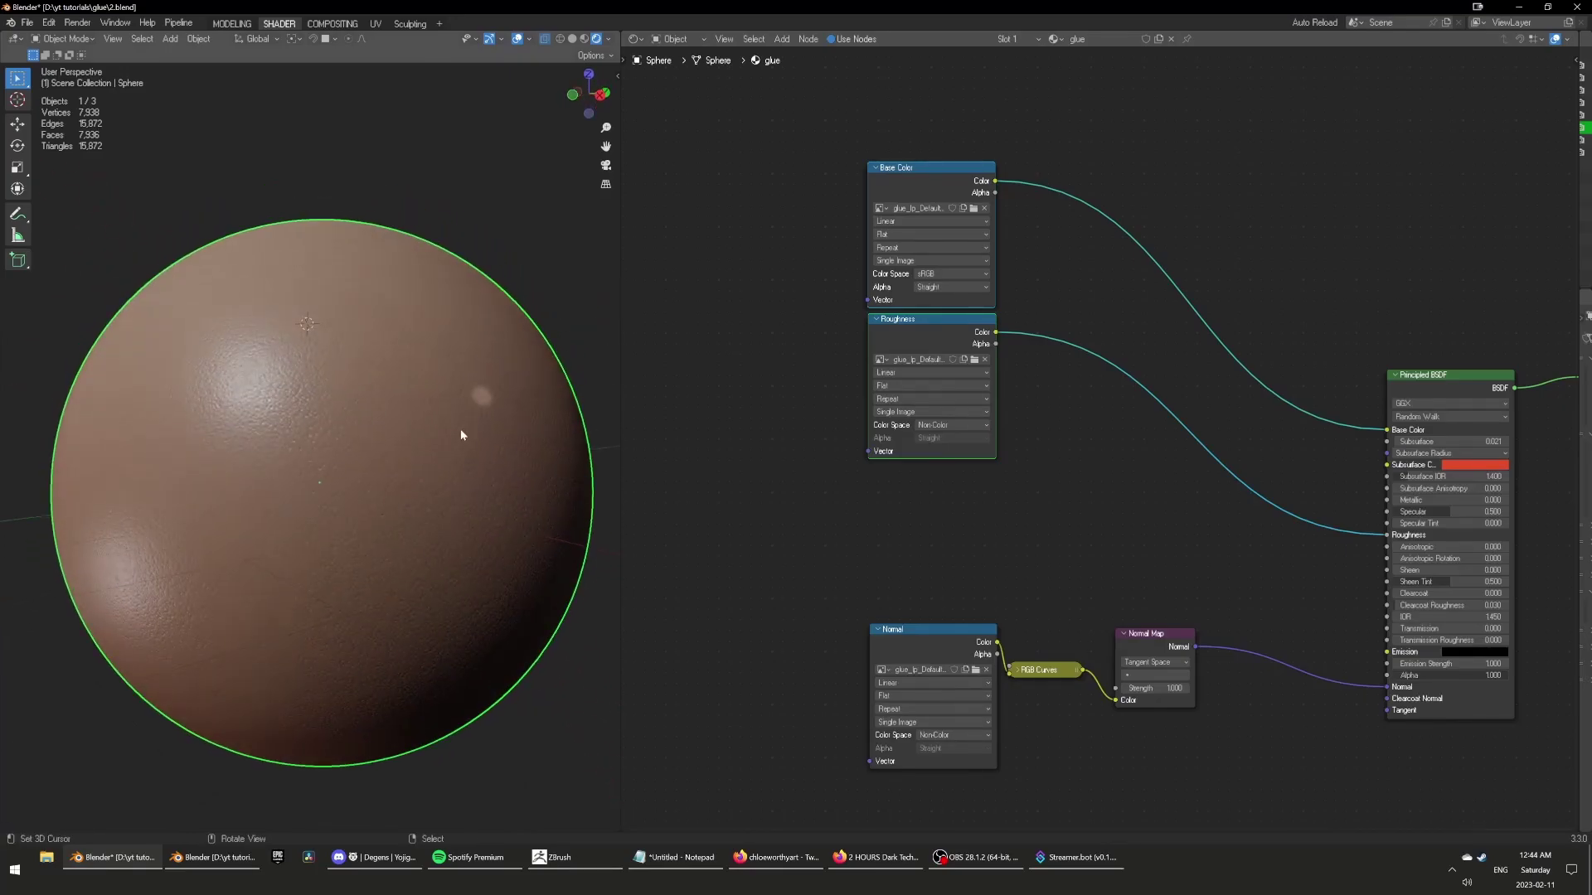
click(1103, 497)
scroll(1103, 489, down, 1)
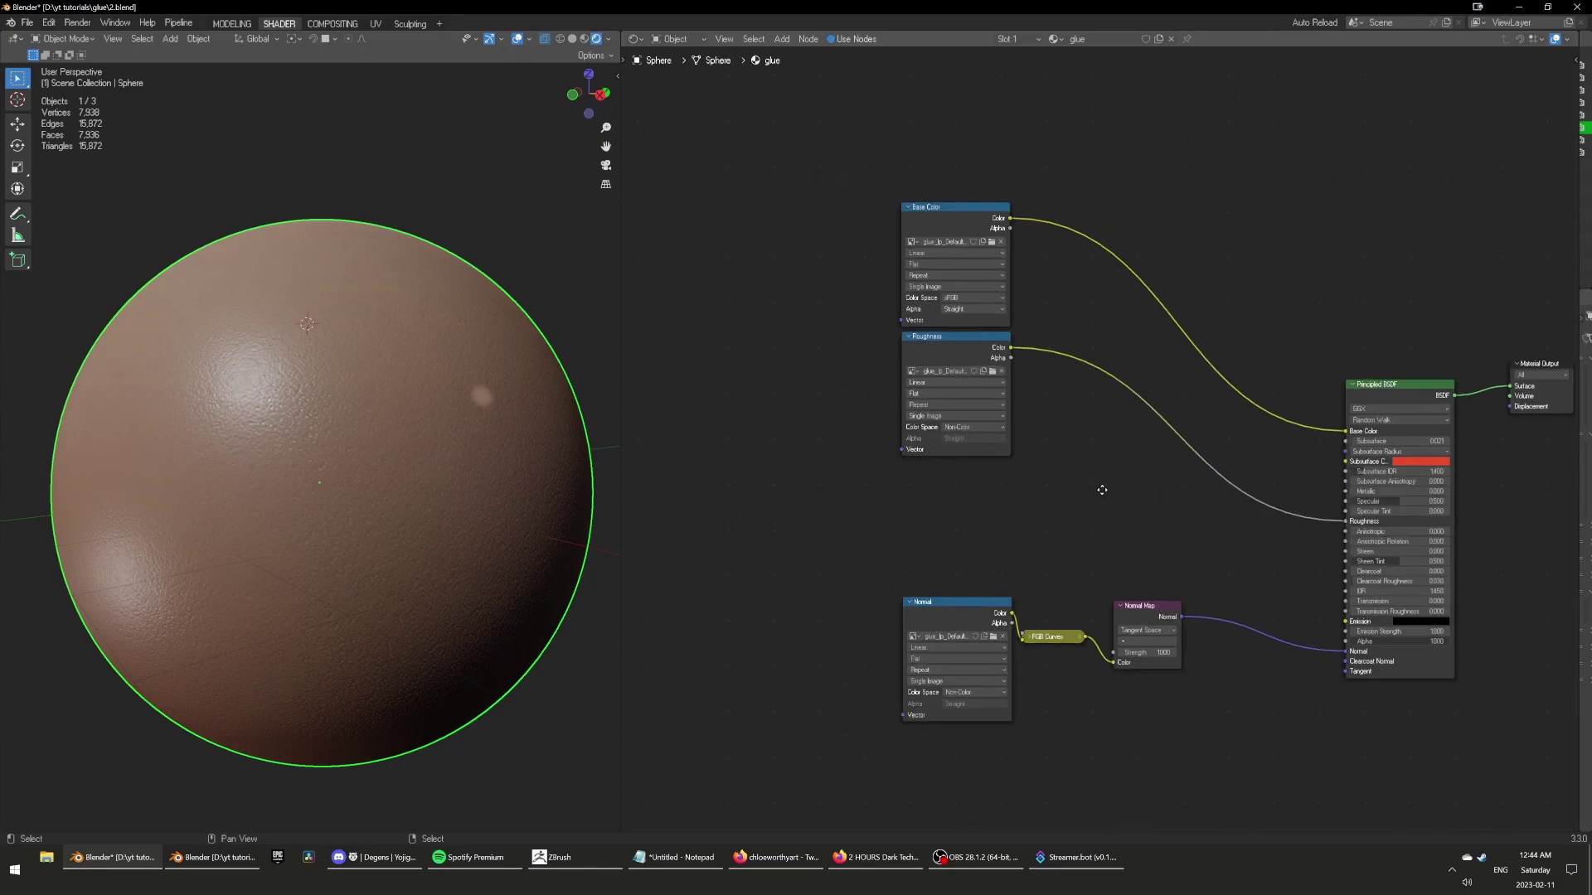
middle_drag(1102, 494, 1103, 513)
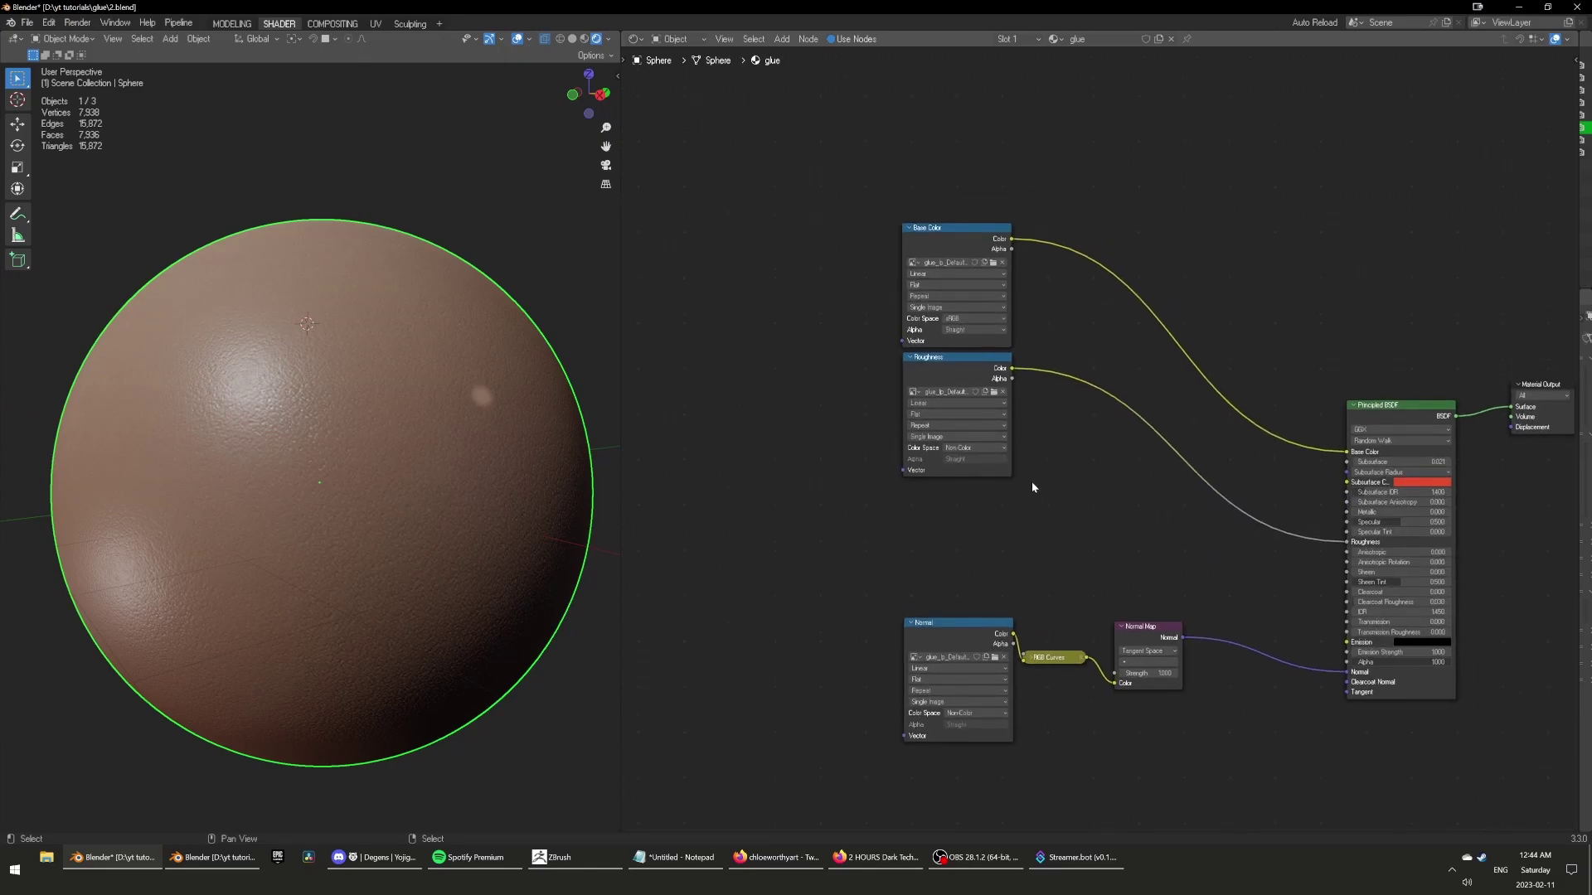
Move the Base Color and Roughness texture nodes upward to free space above the Normal texture node.
scroll(1028, 479, up, 1)
drag(874, 513, 1002, 309)
key(g)
click(994, 309)
Add an Image Texture node between the Roughness and Normal texture nodes.
key(shift+a)
click(1057, 499)
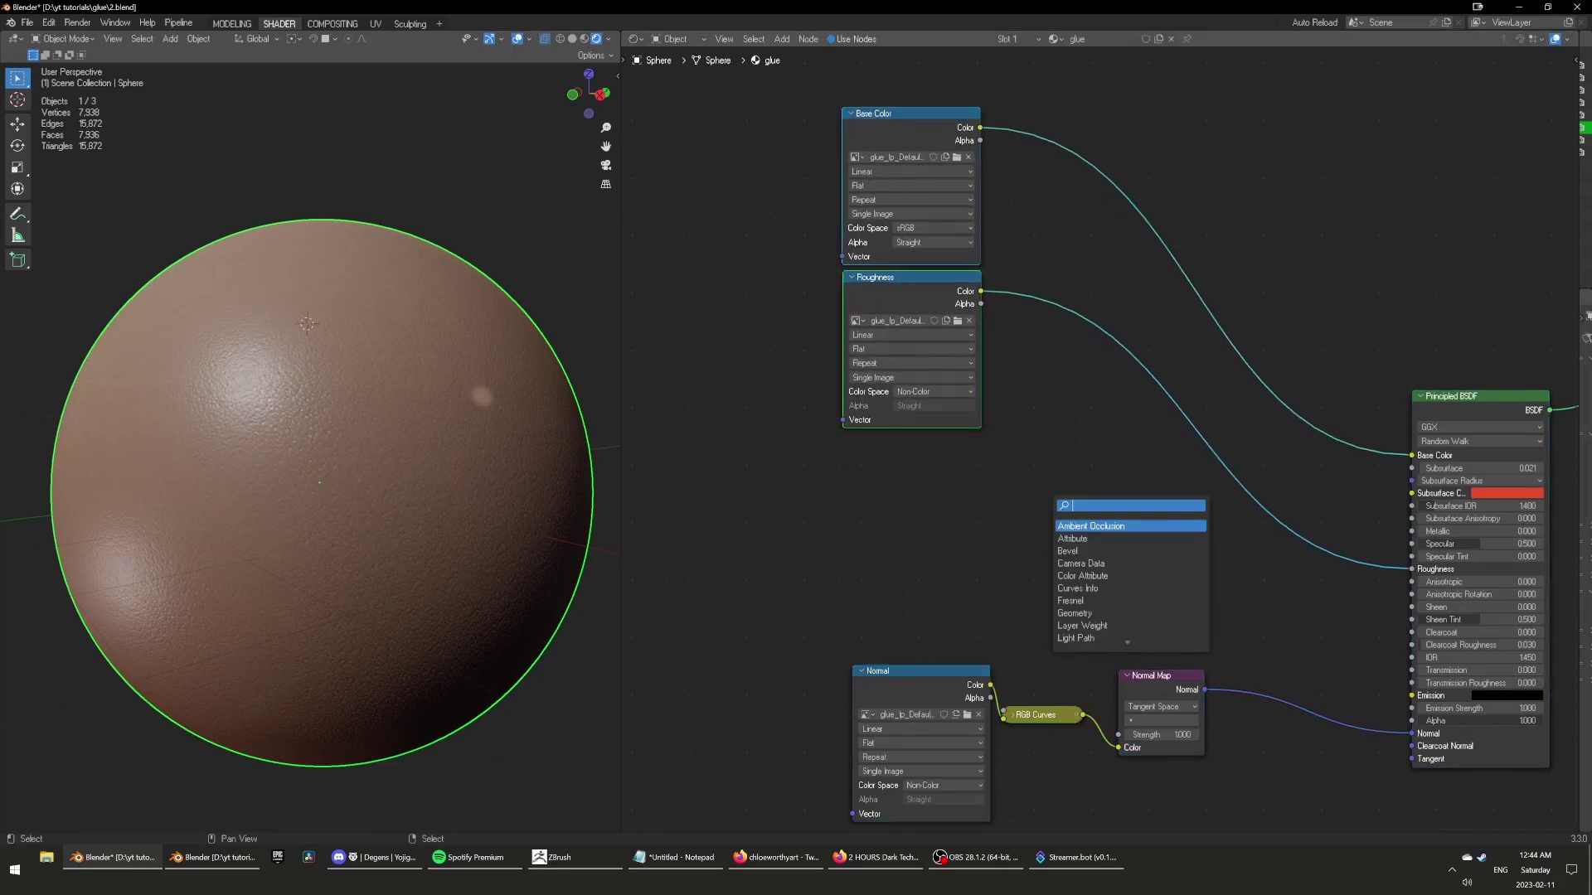
text(im)
key(Return)
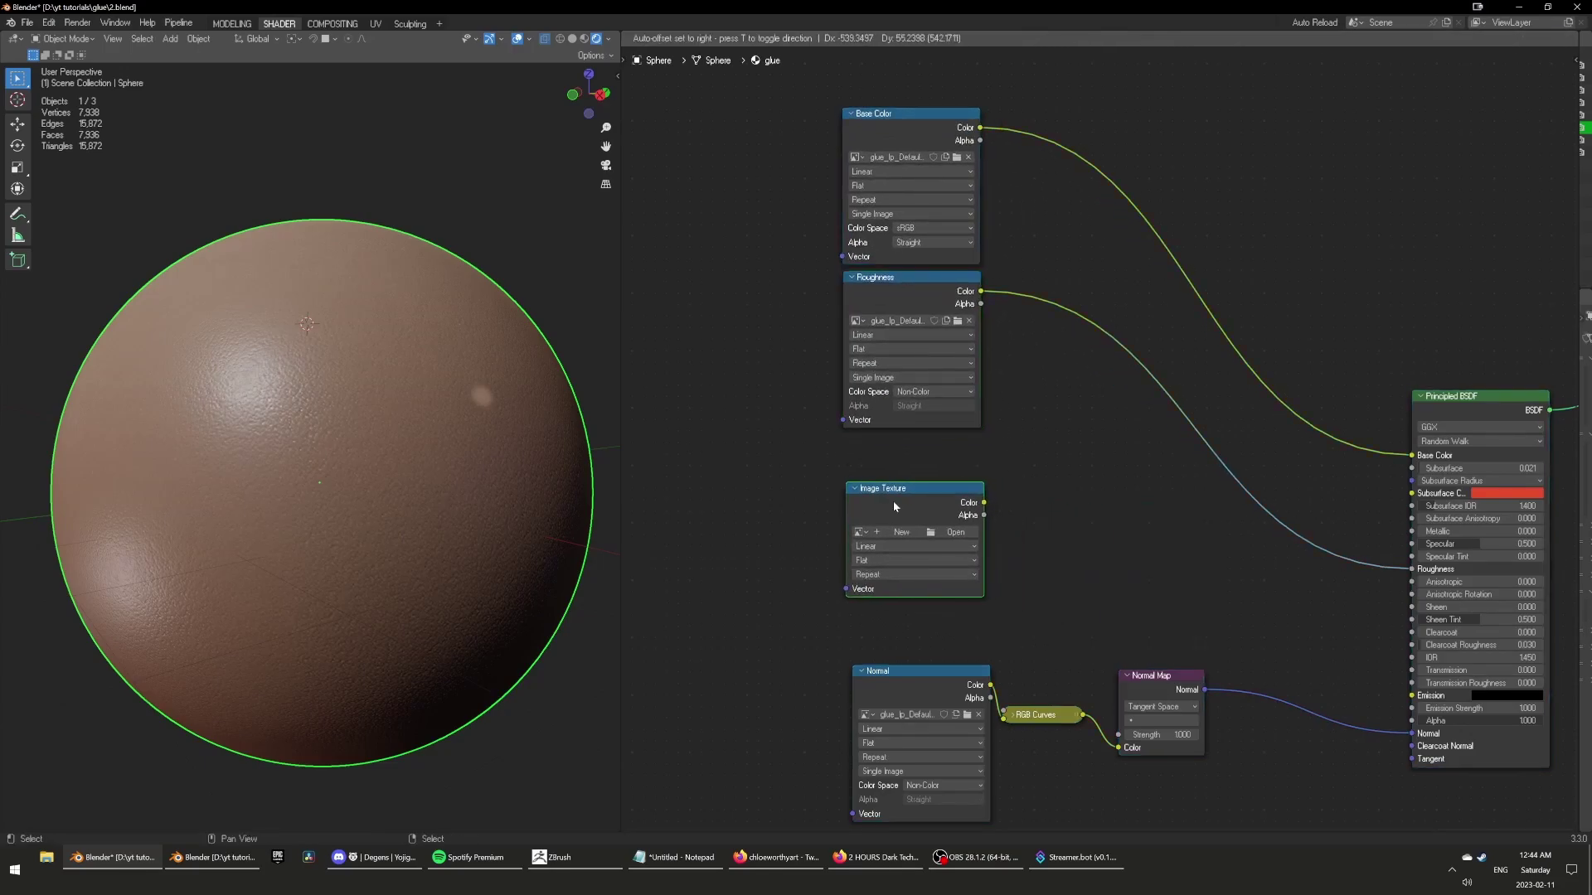
Create a 2048 × 2048 px 32-bit float image named "glue mask" in the new texture node, with Cubic interpolation.
scroll(1041, 580, up, 3)
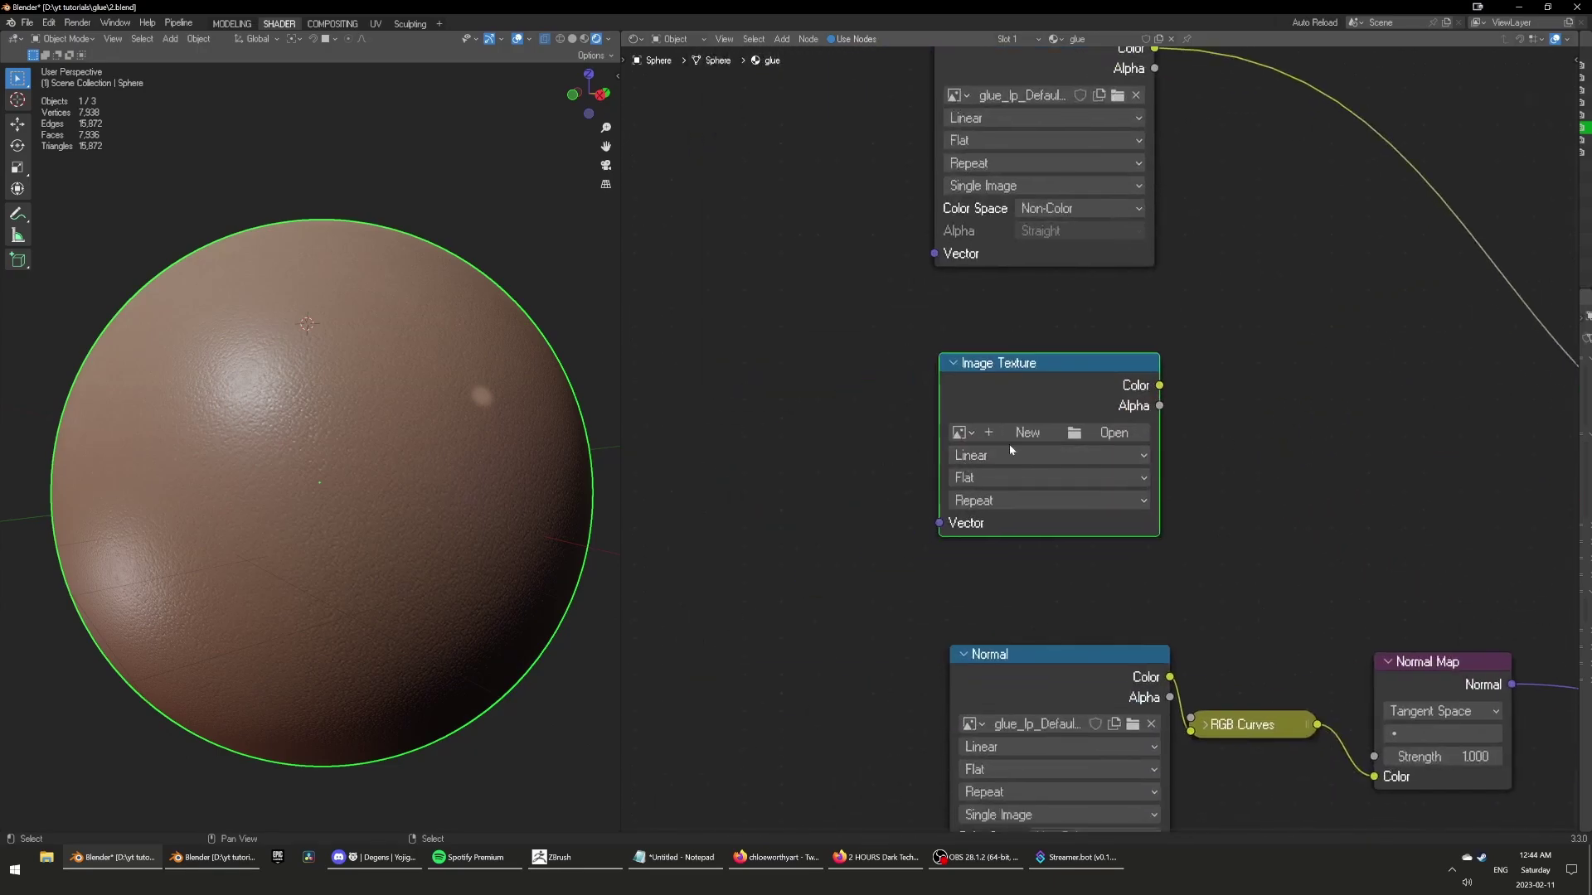
click(1018, 433)
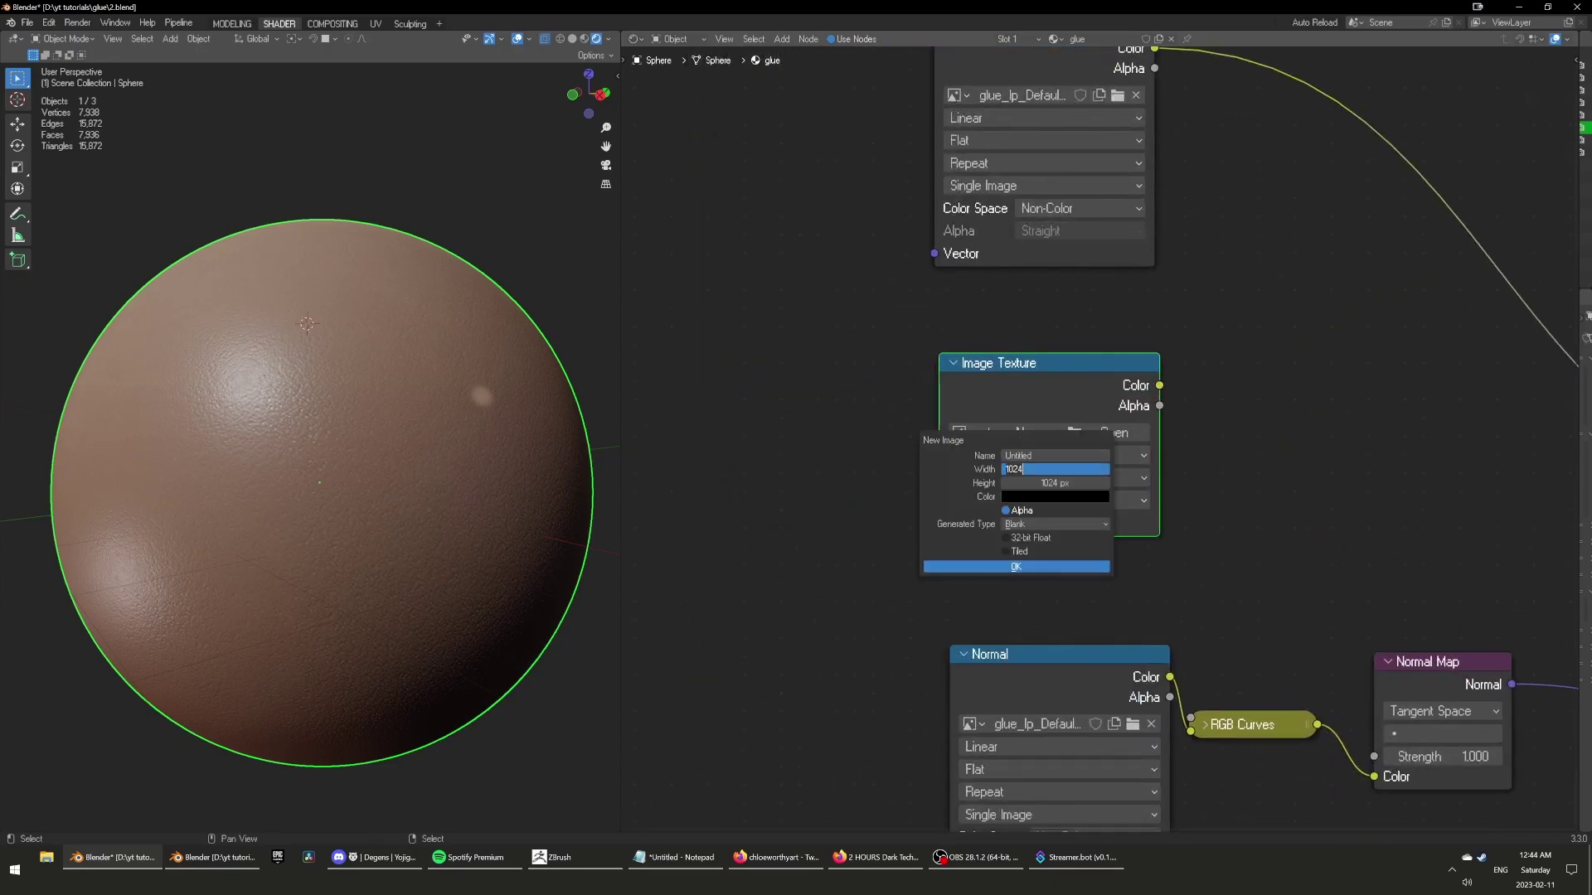
text(2048)
key(Tab)
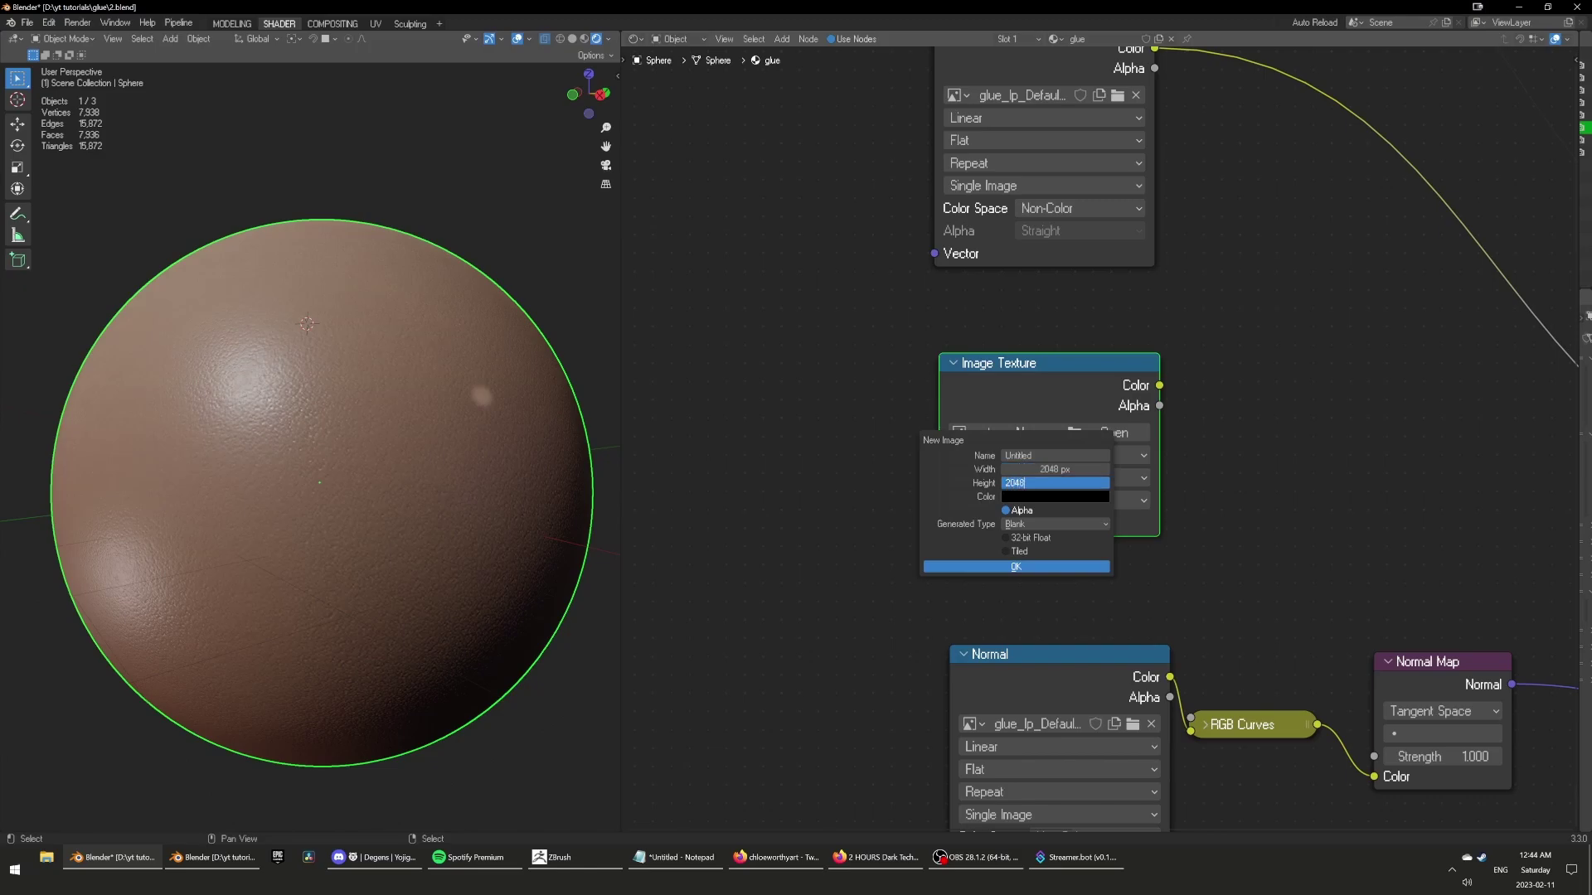
key(Tab)
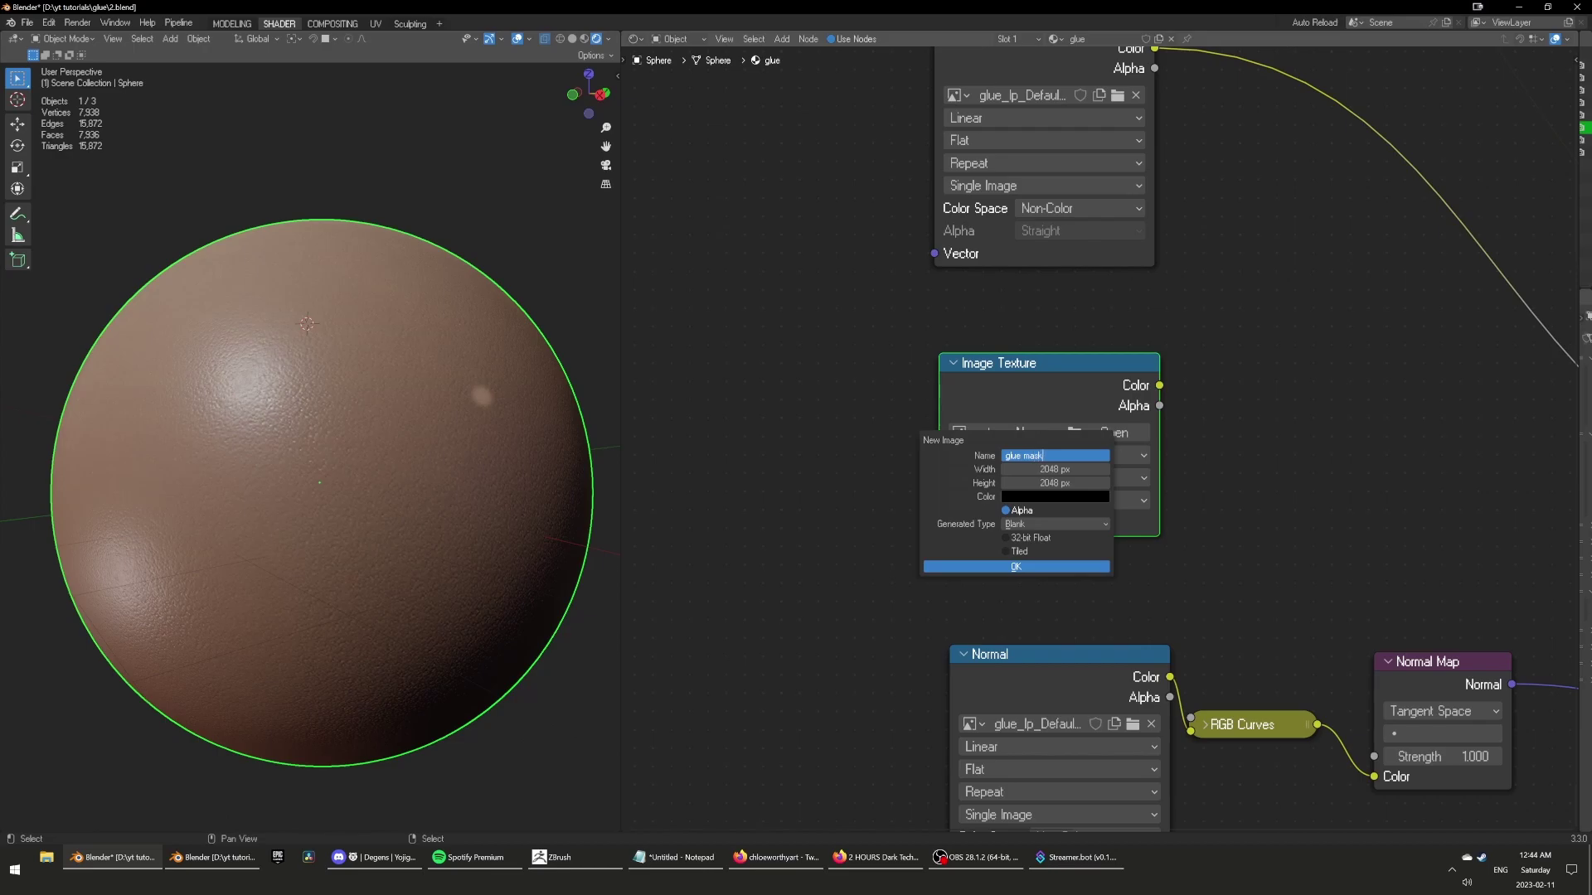
key(Return)
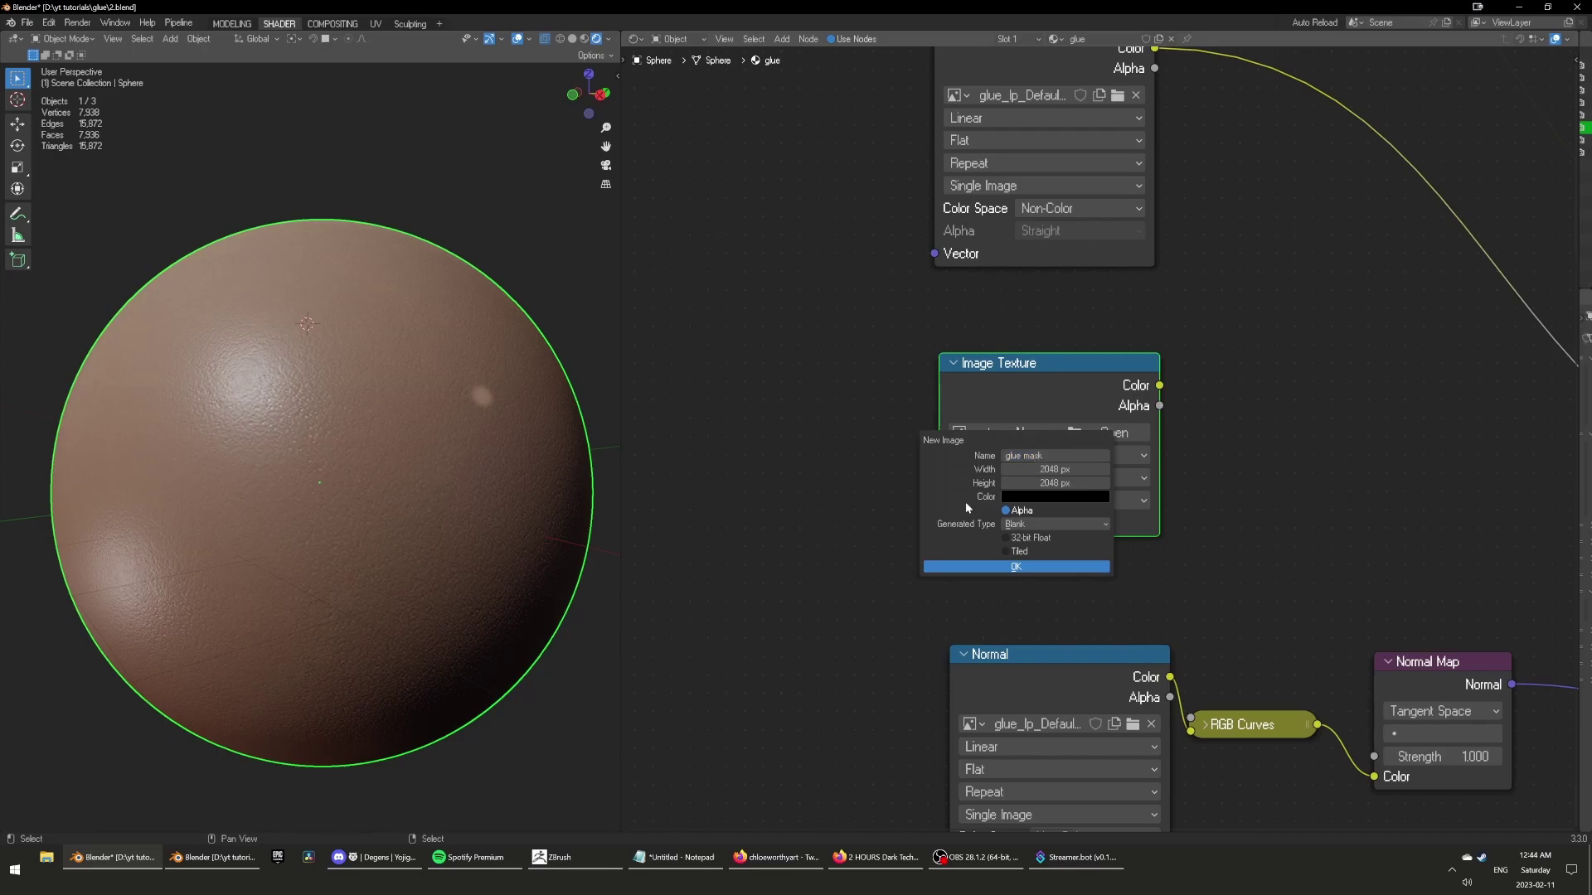
click(1019, 541)
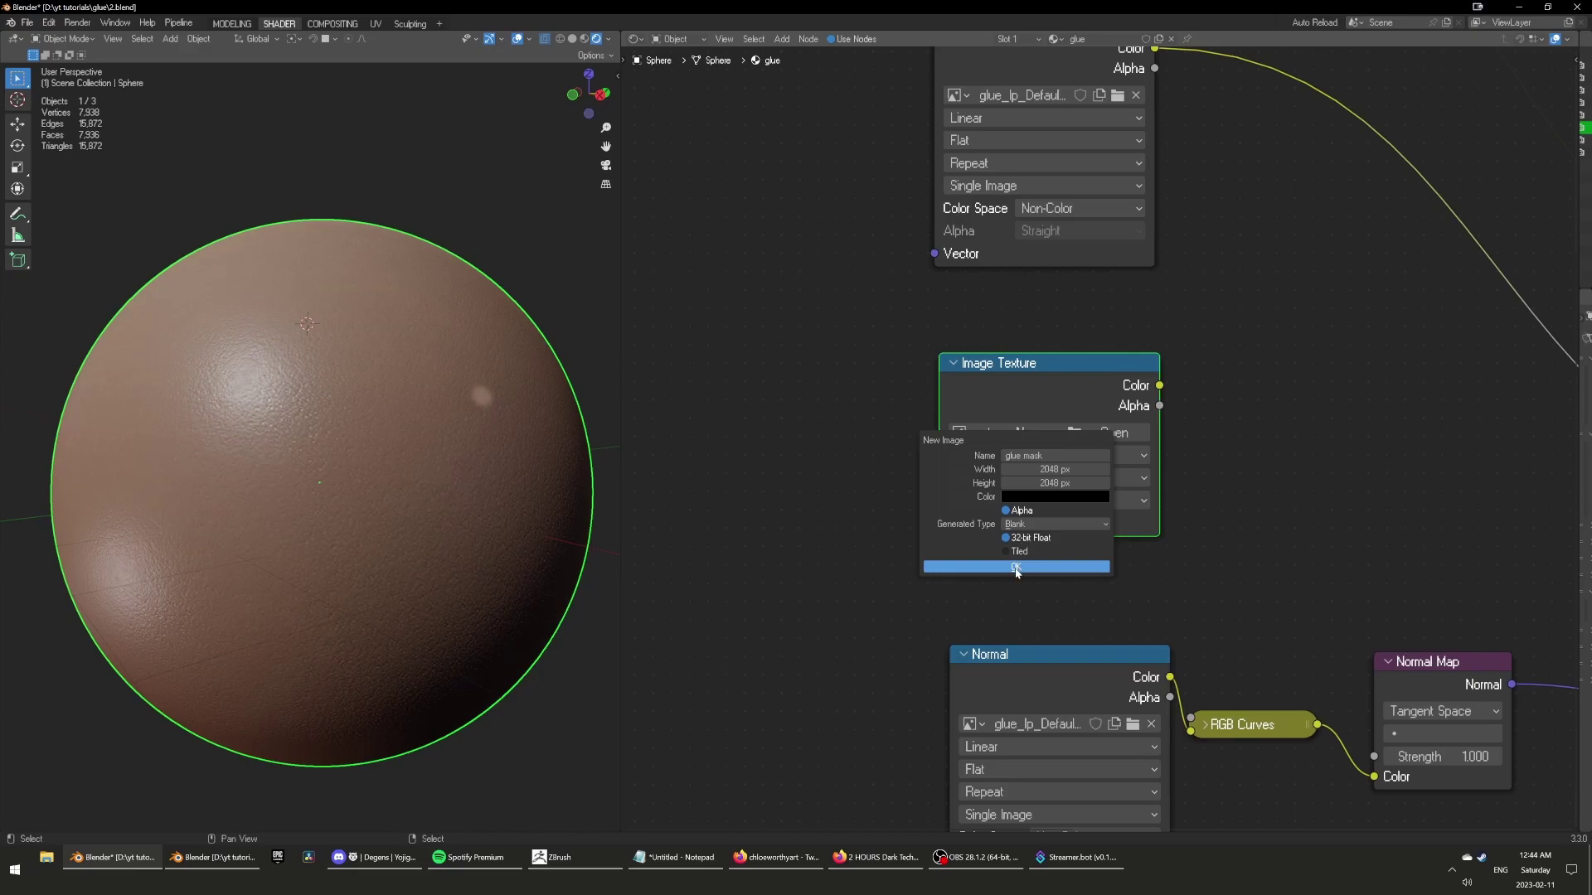
click(1017, 567)
click(1018, 456)
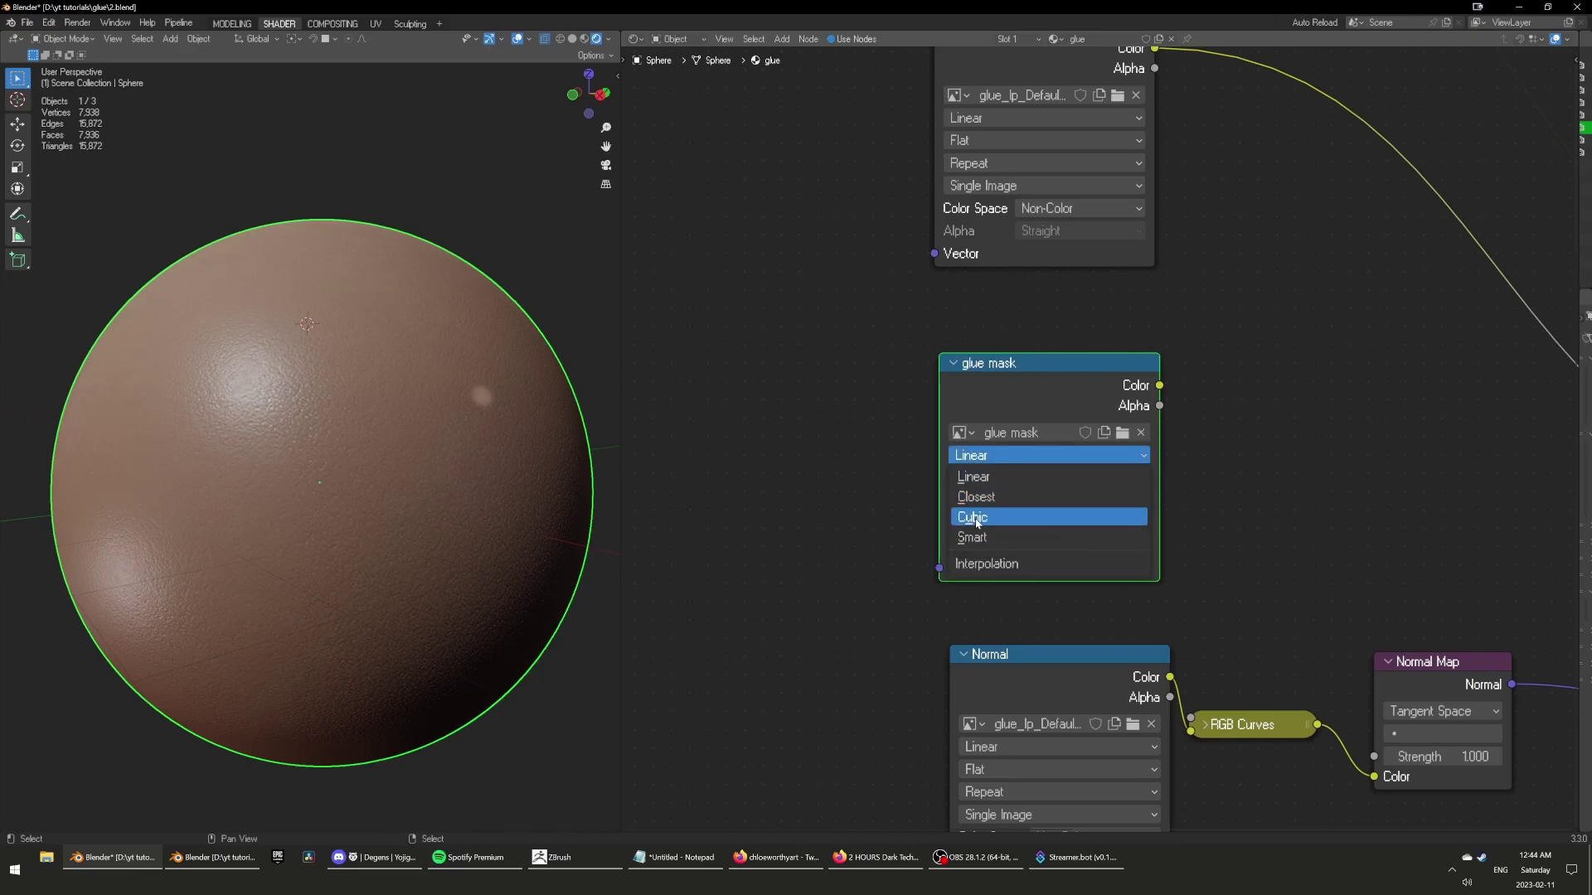
click(976, 519)
Move the Normal, RGB Curves and Normal Map nodes together away from the Principled BSDF, slightly lower.
scroll(1297, 455, down, 2)
middle_drag(1297, 456, 1009, 425)
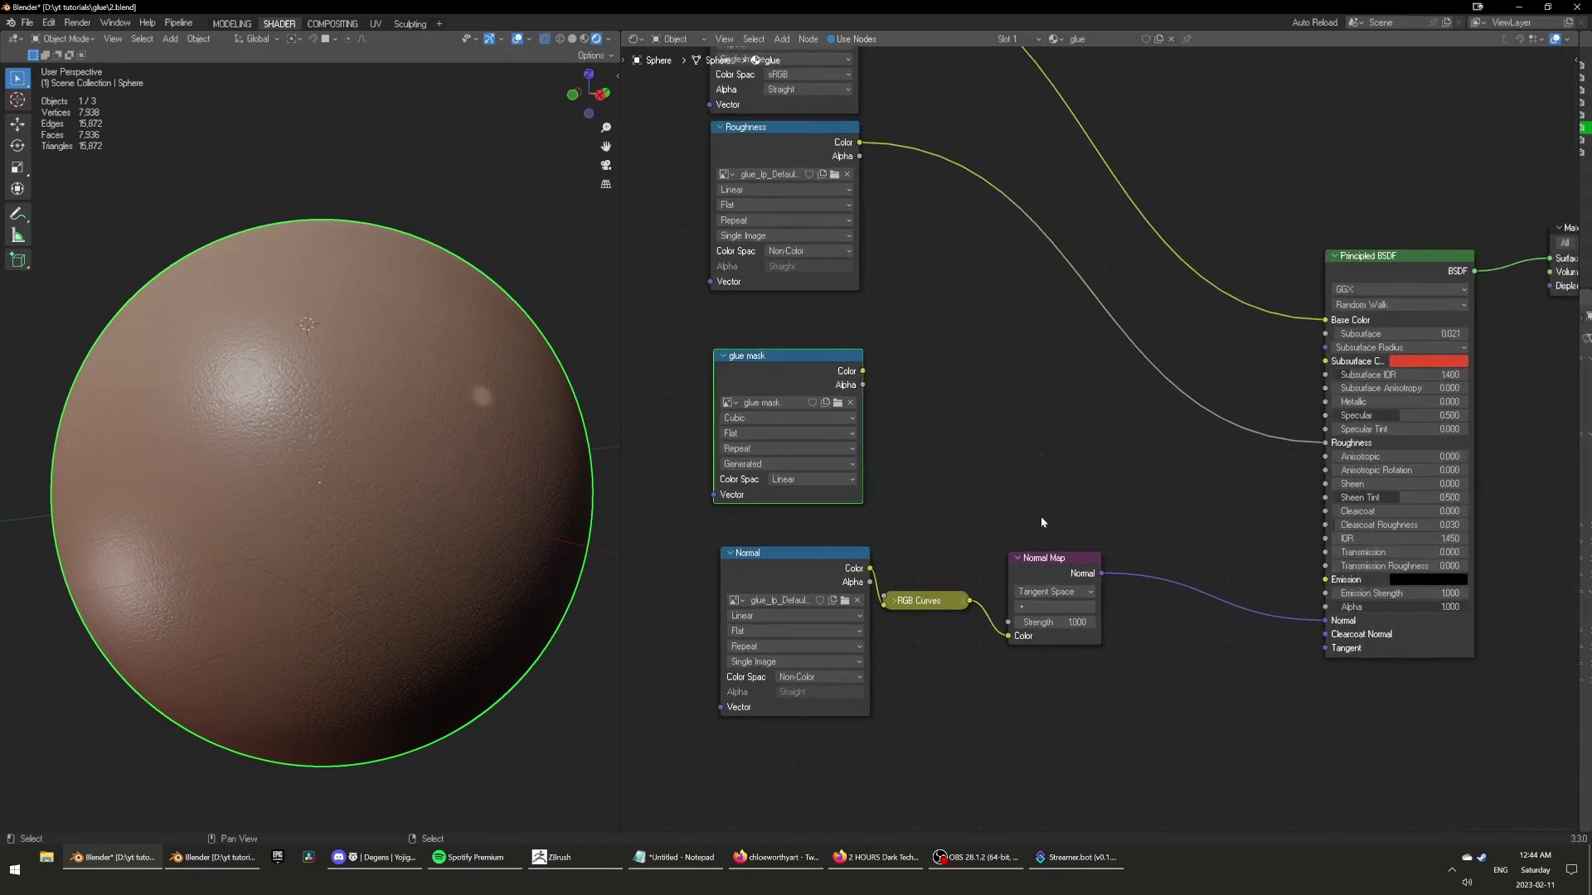
drag(689, 769, 1102, 570)
key(g)
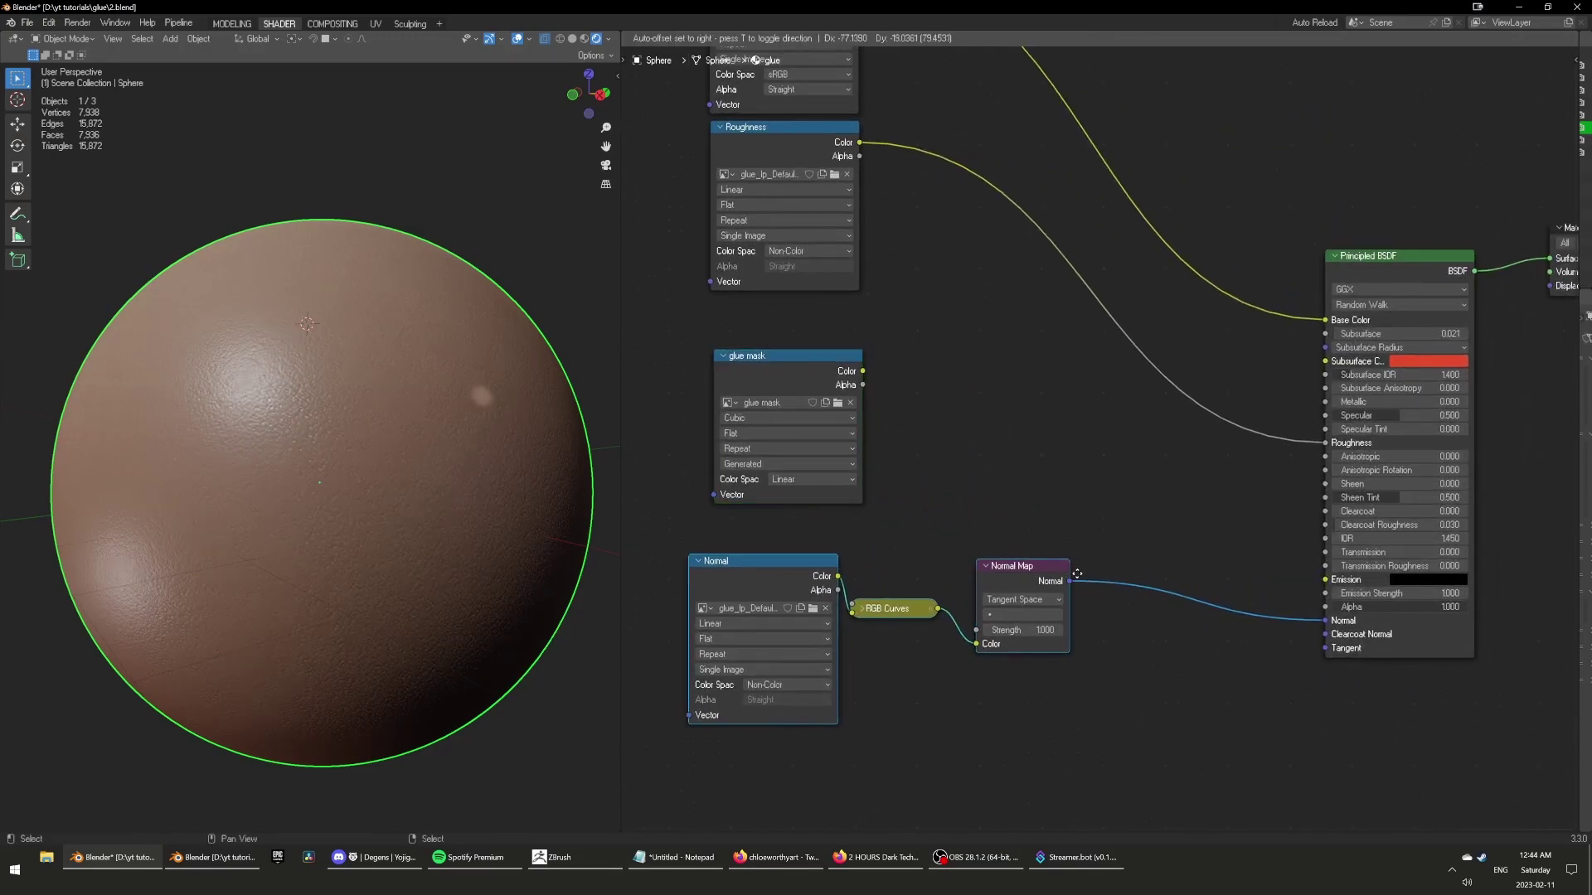
click(1034, 584)
click(1024, 424)
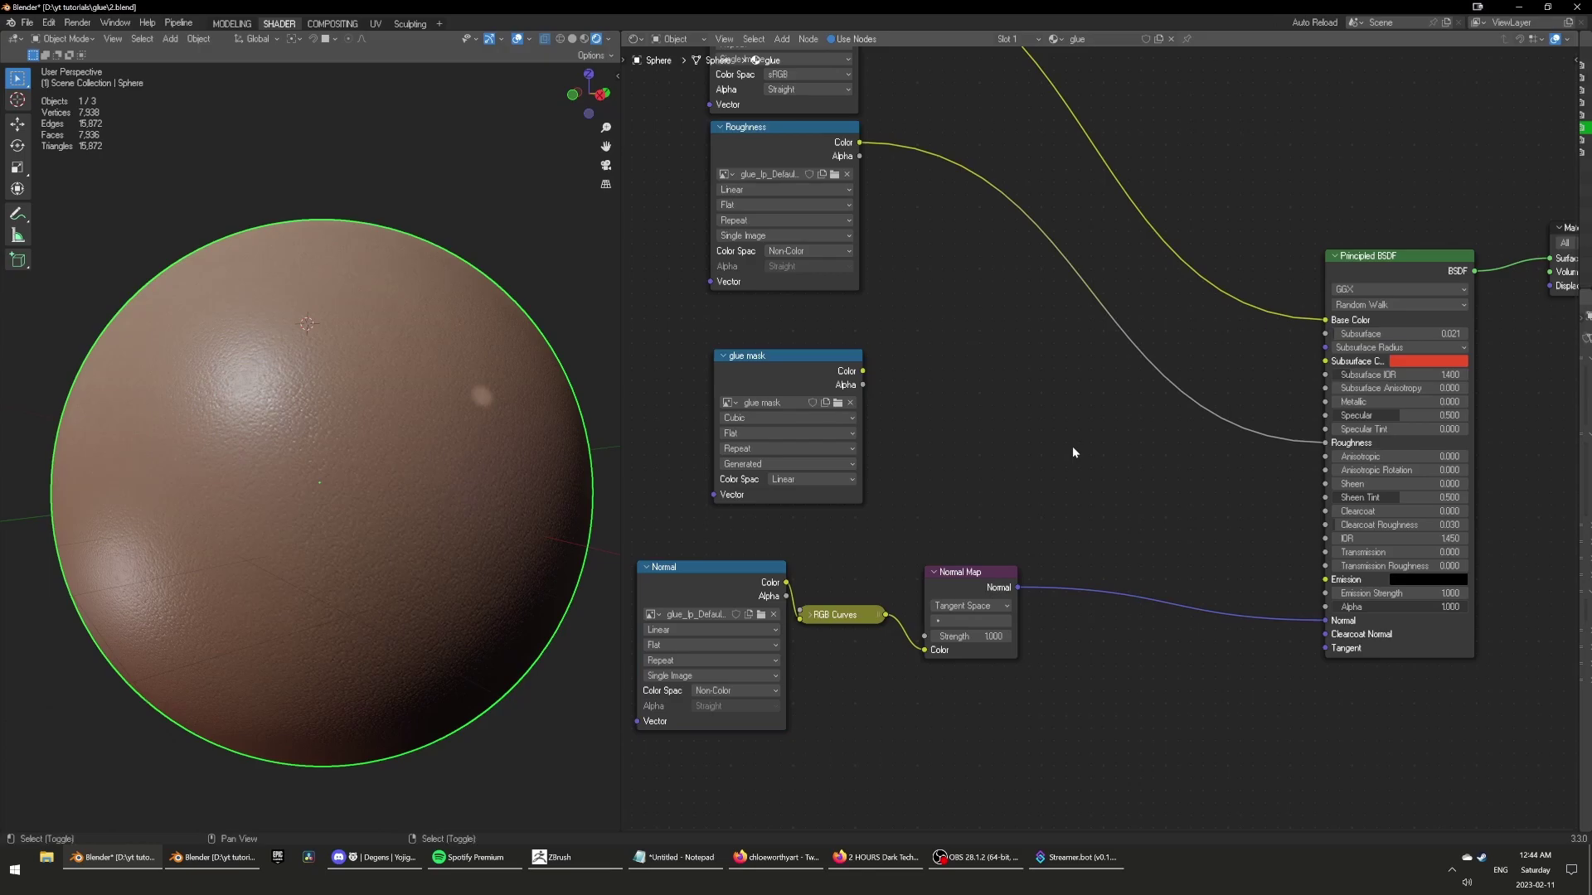
Add a Bump node between the Normal Map node and the Principled BSDF.
key(shift+a)
click(1073, 448)
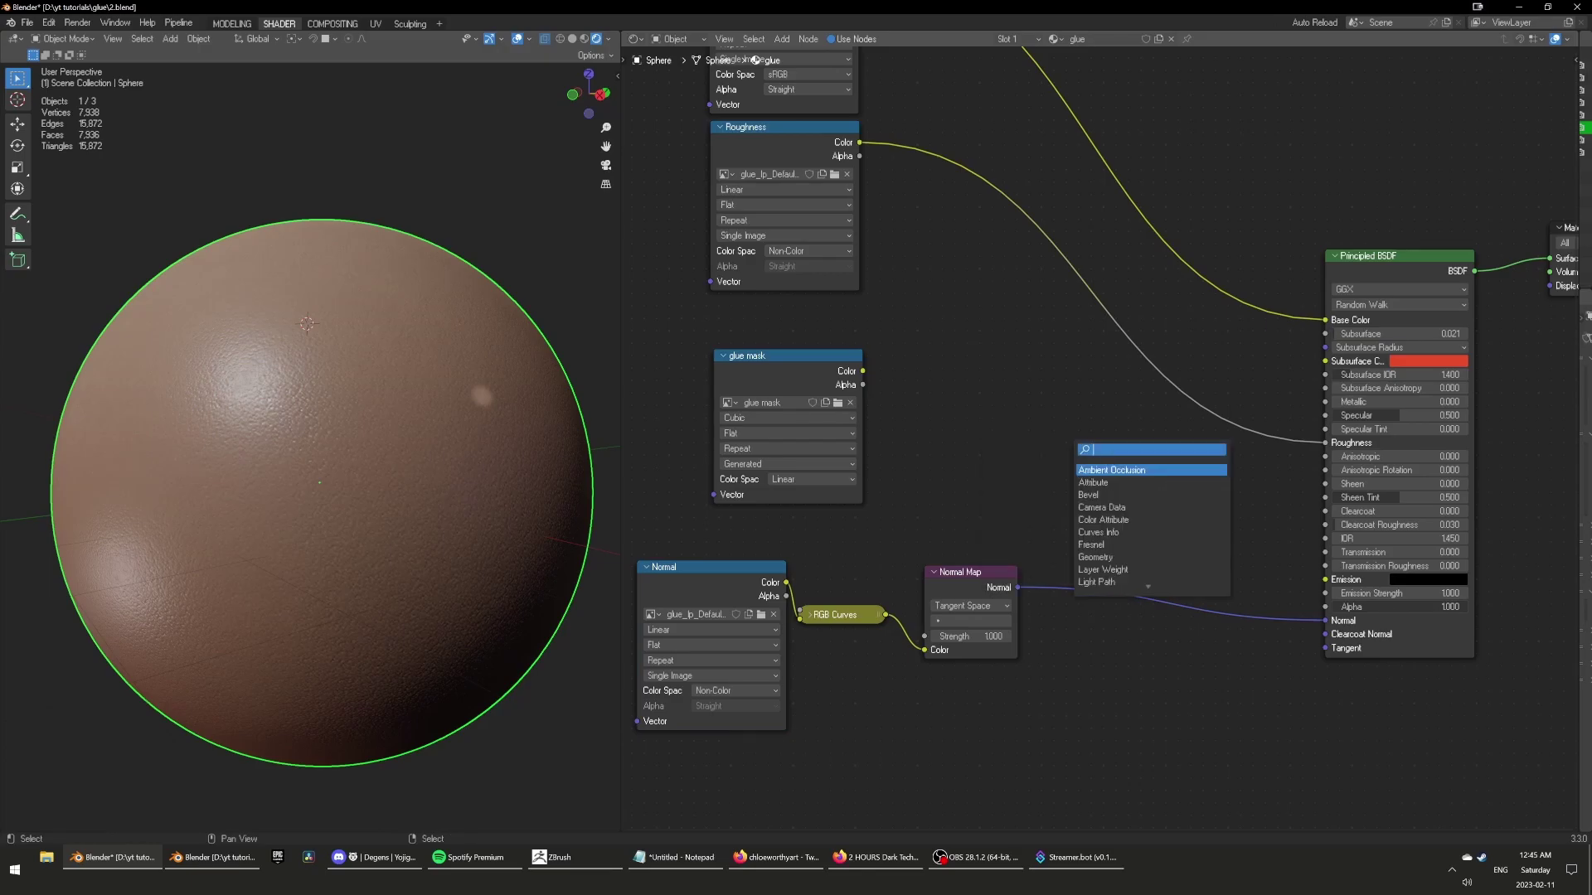
text(bu)
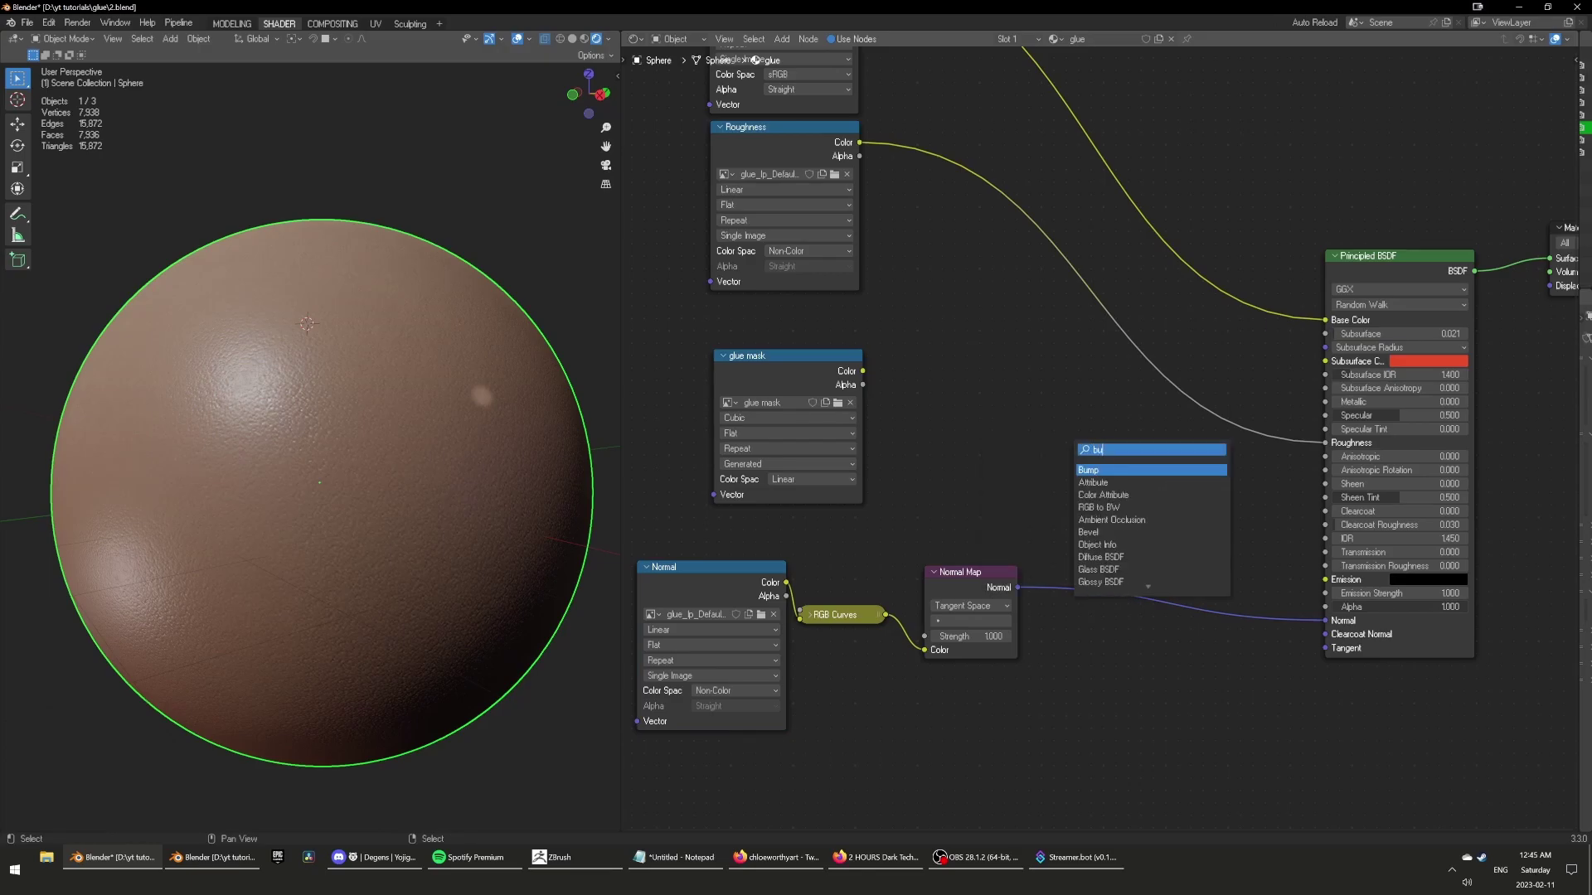
text(m)
key(Return)
click(1108, 508)
Connect the Normal Map to the Bump's Normal input, the glue mask color to its Height, and the Bump to the Principled BSDF's Normal.
scroll(1109, 508, up, 1)
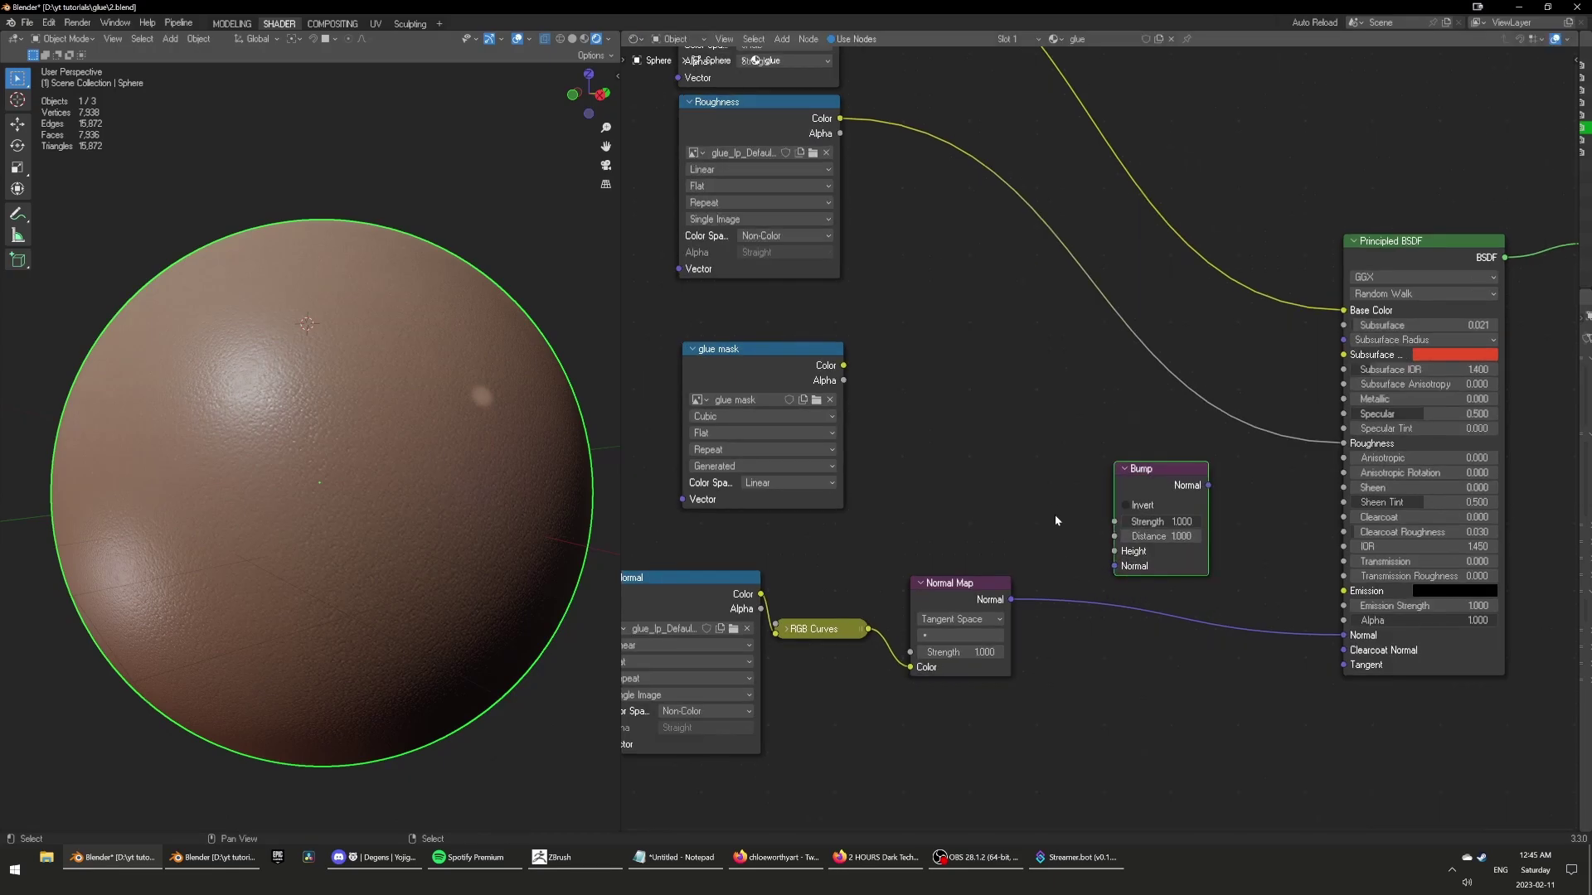
scroll(1056, 522, up, 1)
drag(995, 627, 1116, 587)
drag(800, 354, 1119, 577)
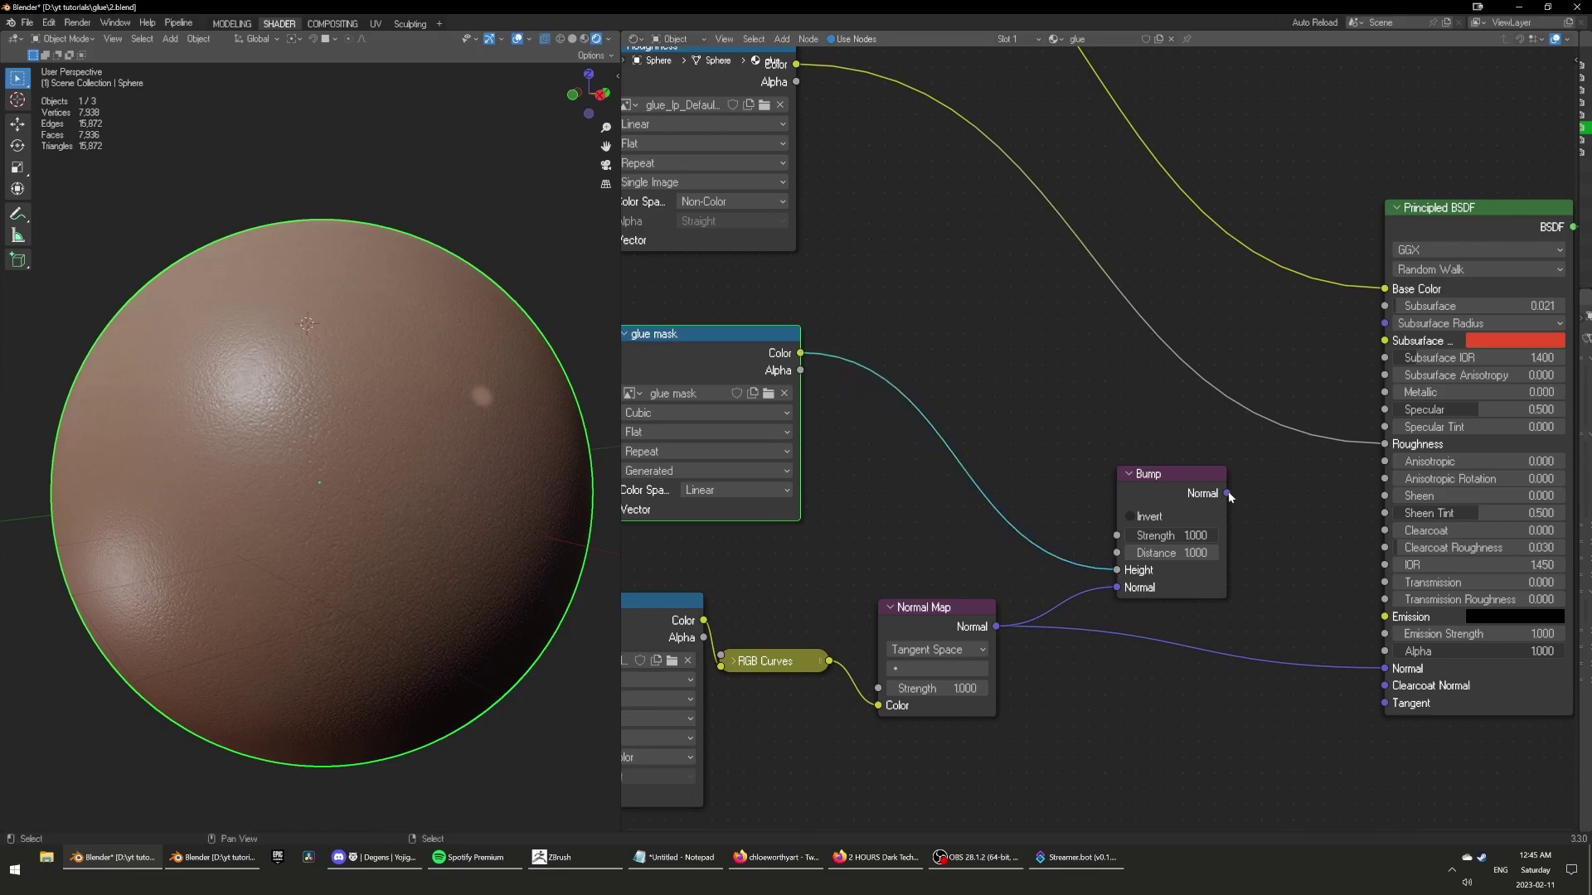
drag(1227, 494, 1385, 668)
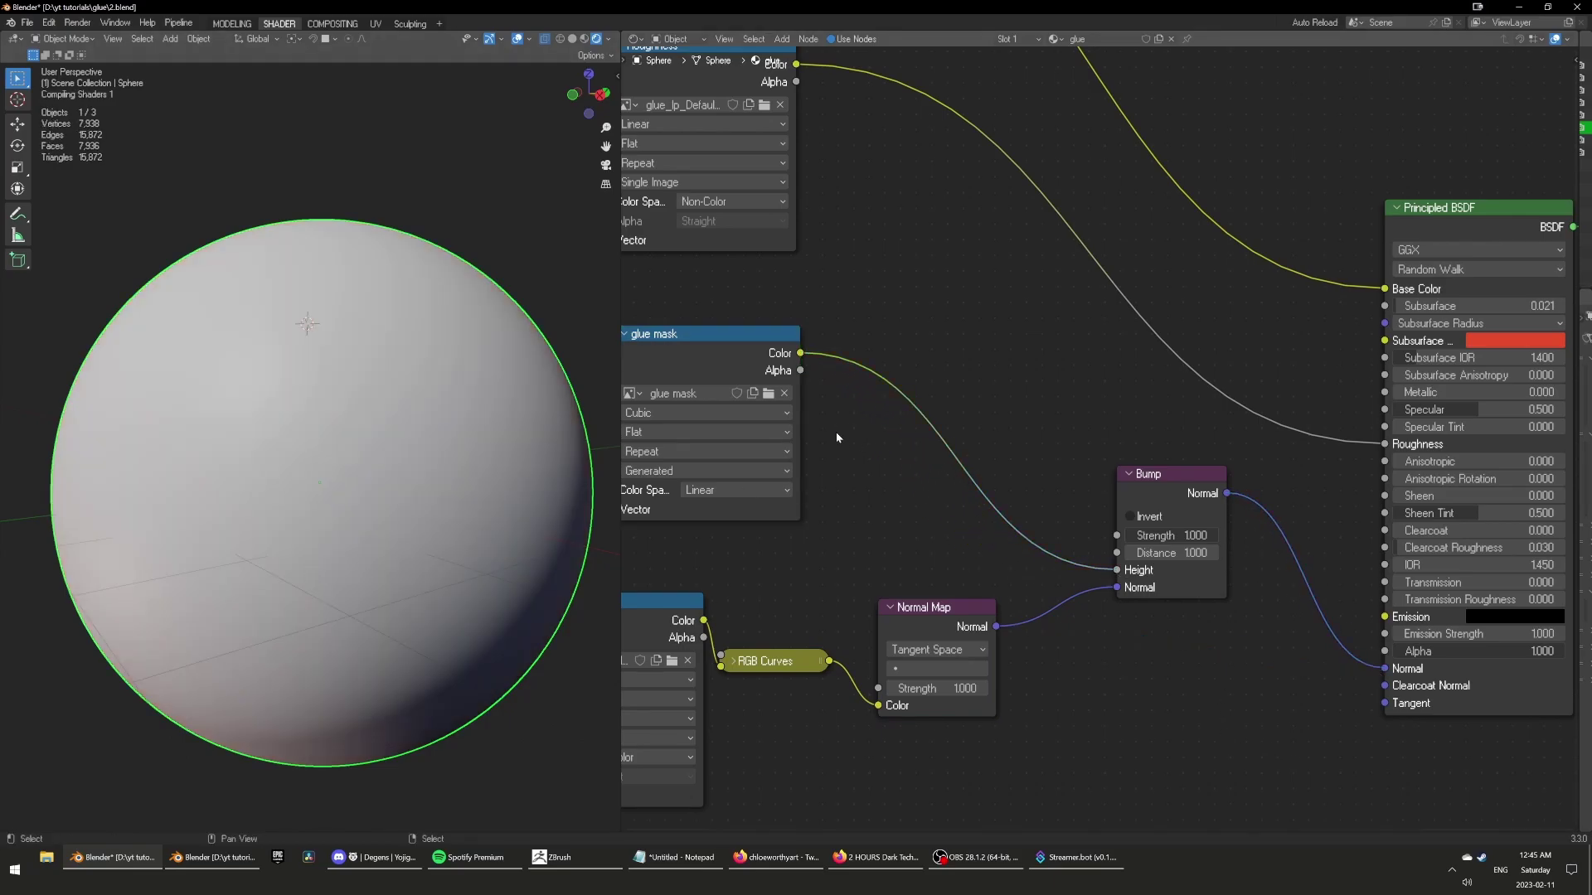
Make the glue mask node active, switch the sphere to Texture Paint mode and paint winding white strokes across it.
middle_drag(965, 347, 1089, 349)
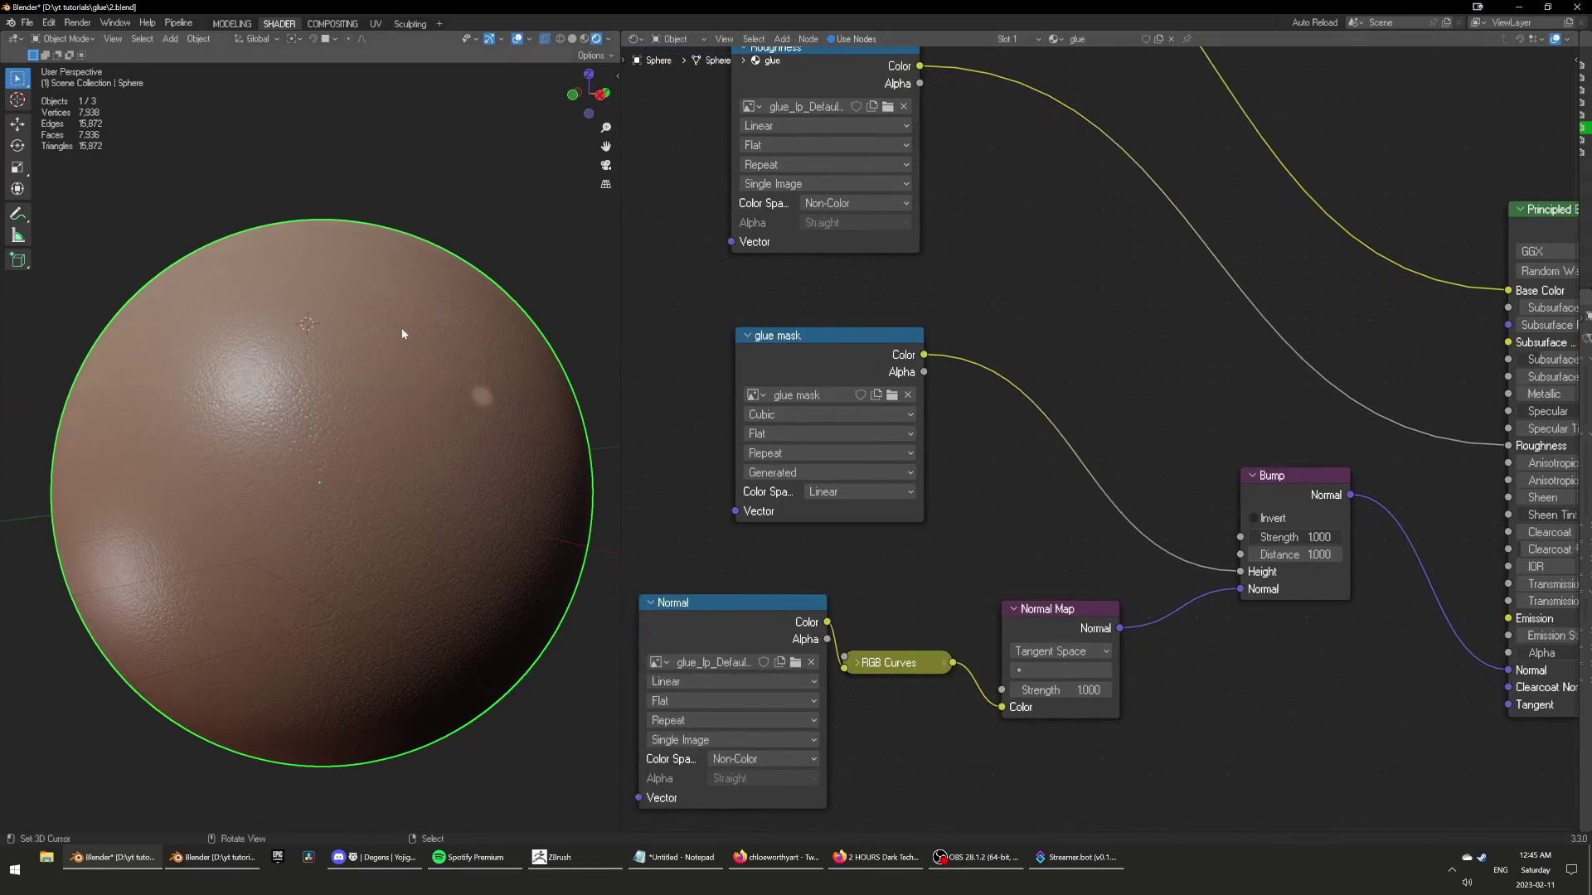
click(835, 354)
key(ctrl+Tab)
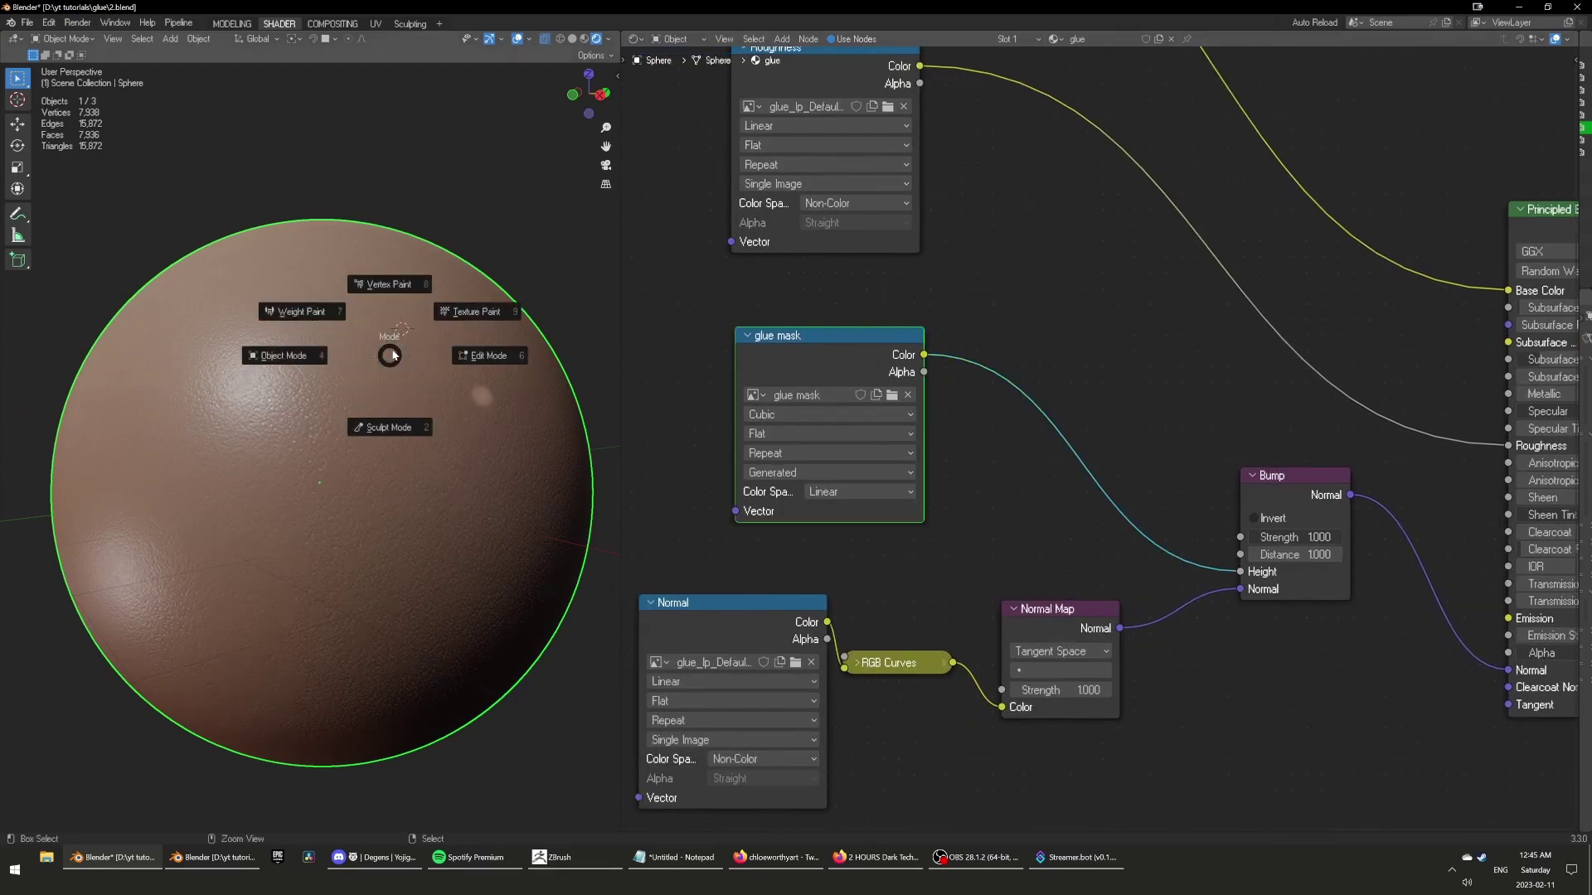
click(478, 323)
mouse_move(404, 340)
mouse_down()
mouse_move(320, 409)
mouse_move(366, 499)
mouse_move(209, 438)
mouse_move(354, 297)
mouse_up()
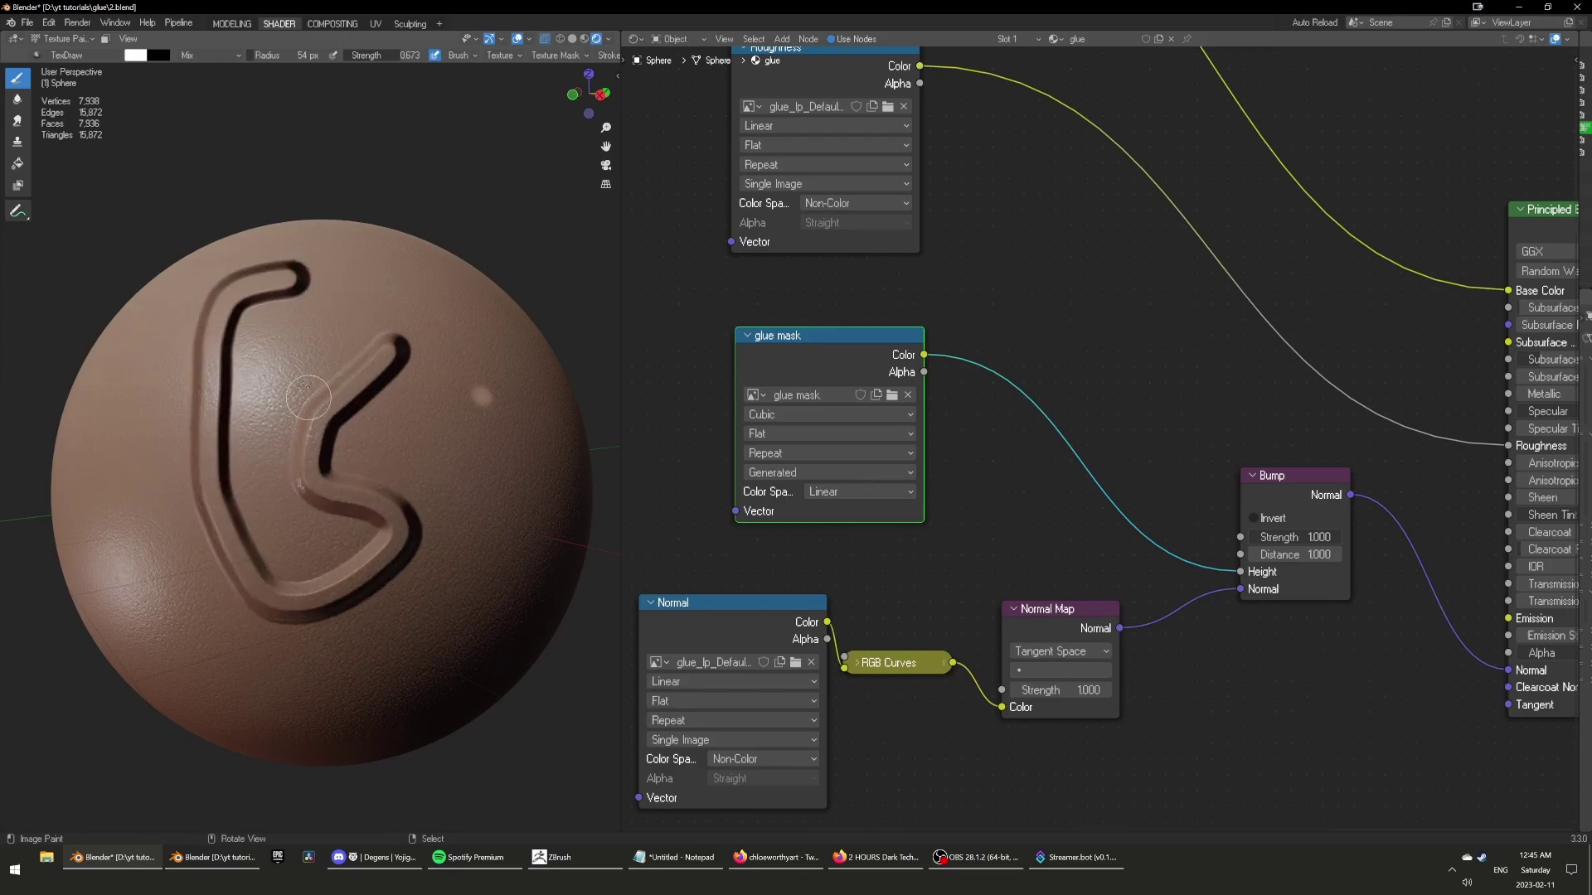
mouse_move(303, 384)
mouse_down()
mouse_move(461, 469)
mouse_move(320, 630)
mouse_move(220, 436)
mouse_move(234, 288)
mouse_move(389, 352)
mouse_move(498, 347)
mouse_move(485, 448)
mouse_move(301, 403)
mouse_up()
middle_drag(446, 458, 489, 437)
Preview the glue mask's color output on the sphere and inspect the painted strokes up close.
ctrl+shift+click(831, 373)
scroll(319, 489, up, 3)
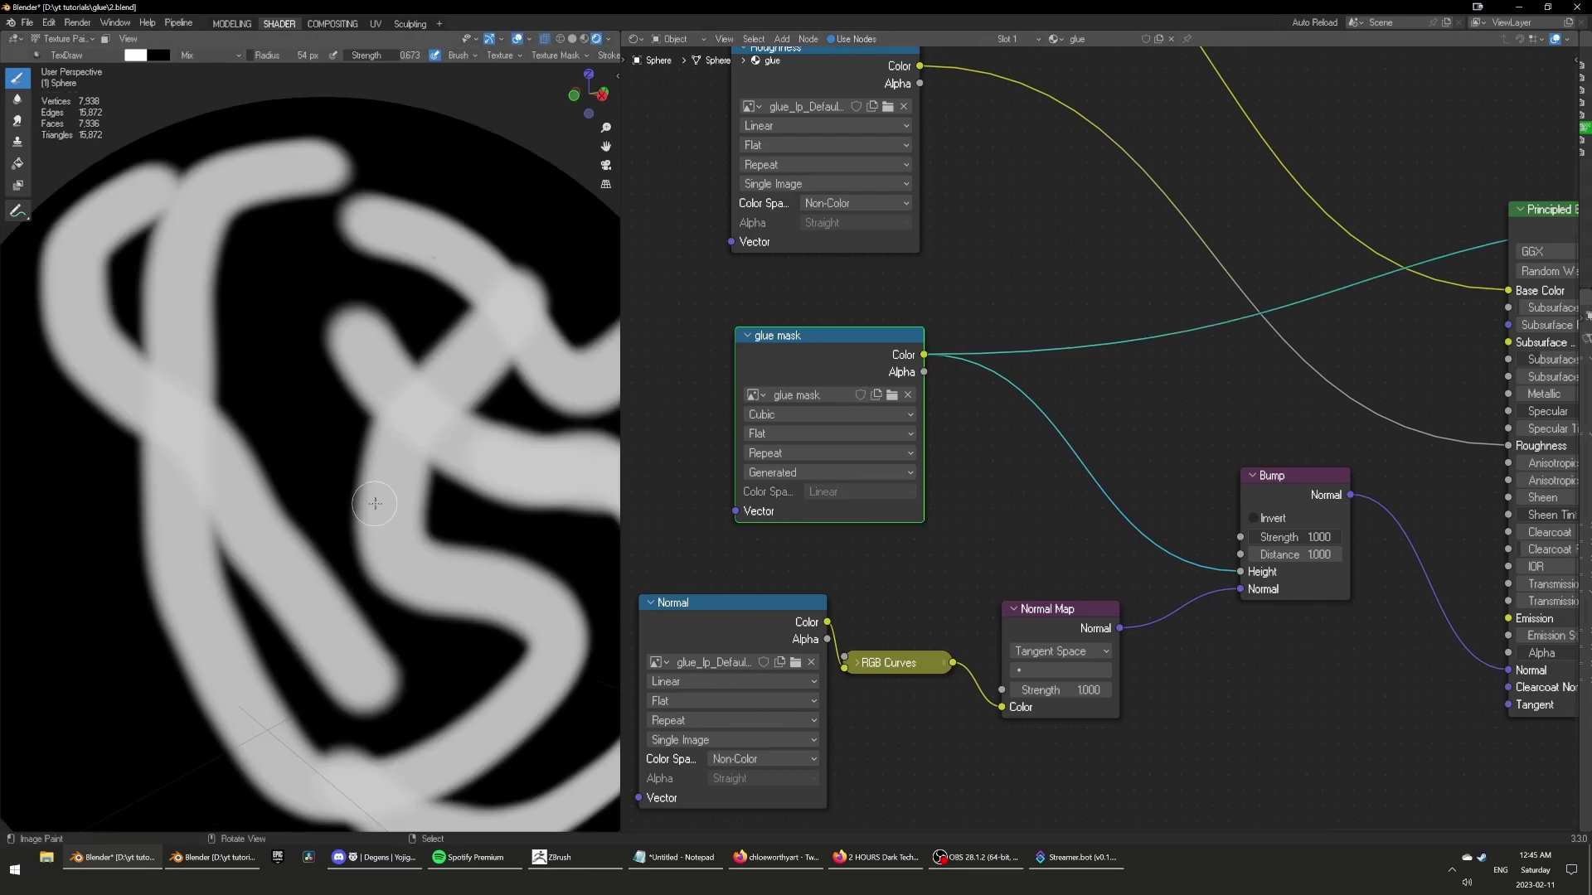
scroll(371, 501, down, 4)
mouse_move(394, 497)
middle_down()
mouse_move(362, 473)
mouse_move(390, 475)
middle_up()
Rearrange the glue mask, Normal, Normal Map and Bump nodes into a compact group farther from the Principled BSDF.
scroll(1132, 445, down, 3)
middle_drag(1146, 547, 1252, 541)
drag(958, 363, 882, 342)
click(1184, 550)
drag(1344, 469, 1284, 472)
scroll(923, 660, down, 2)
drag(897, 660, 1273, 416)
key(g)
click(1141, 464)
Reposition the Base Color and Roughness texture nodes together above the glue mask node group.
middle_drag(1192, 387, 1082, 557)
click(977, 419)
key(b)
drag(833, 499, 954, 298)
key(g)
click(873, 230)
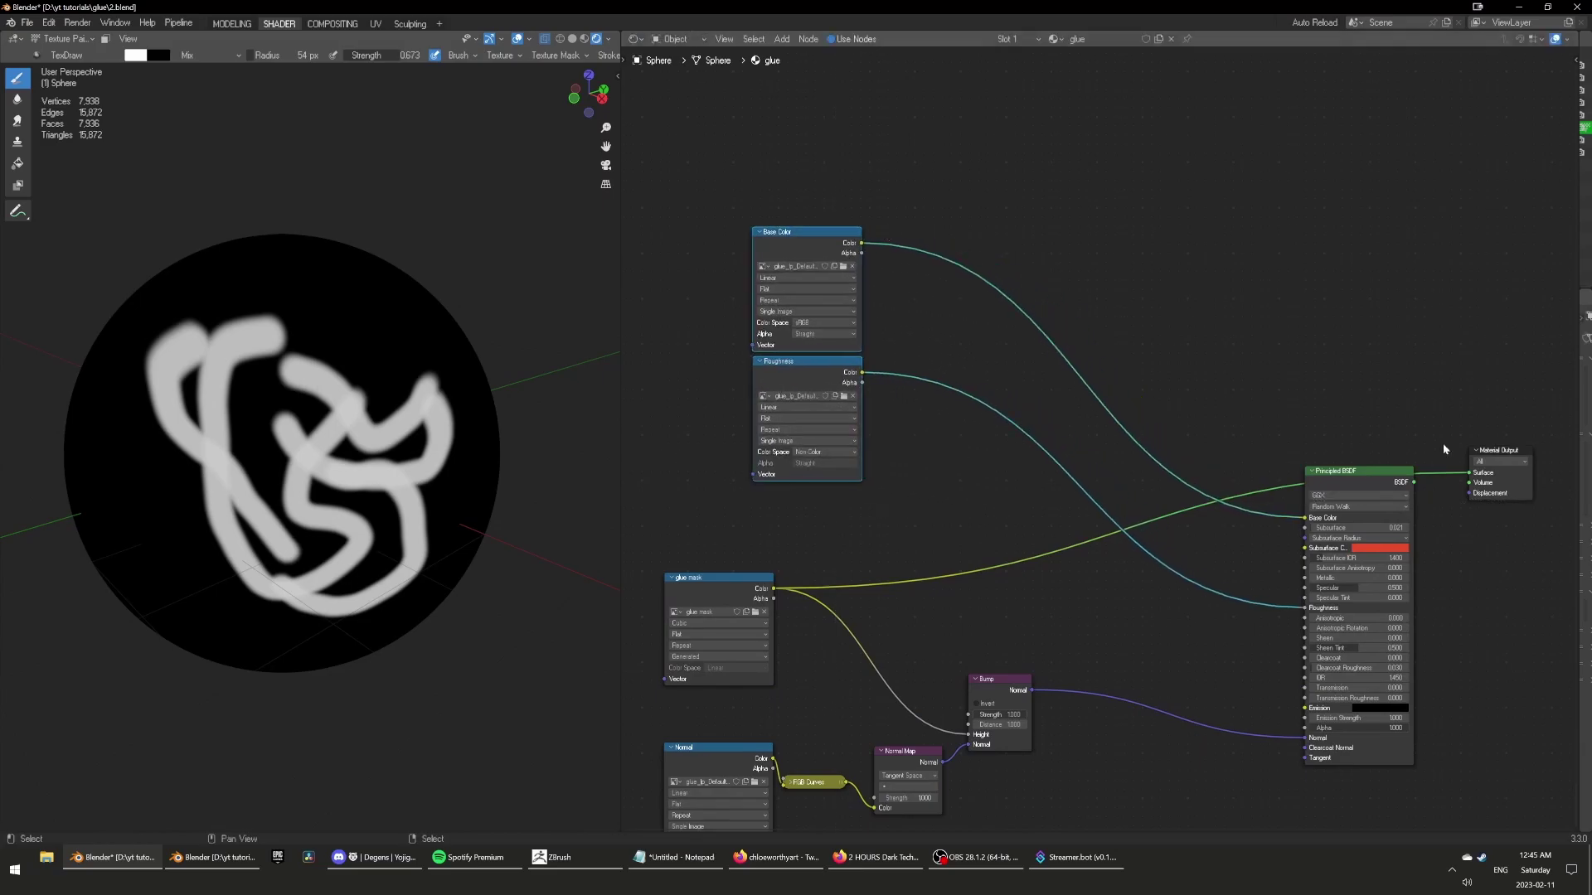
Return the material output to the Principled BSDF and set the Bump's strength to 0.579 and distance to 0.140.
ctrl+shift+click(1383, 488)
middle_drag(923, 433, 1036, 275)
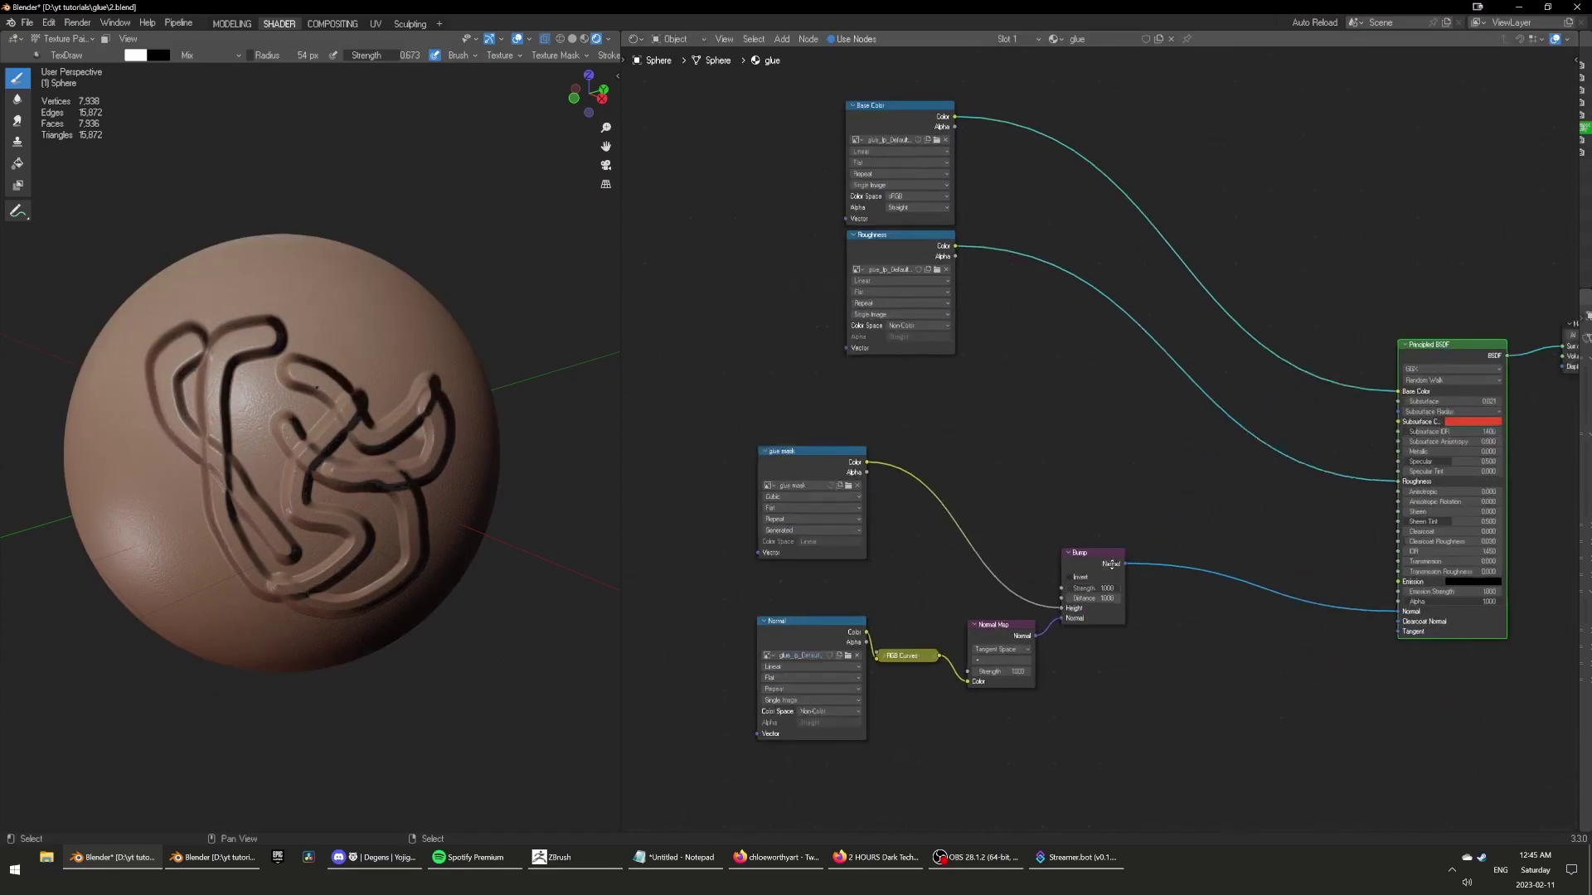
scroll(1062, 506, up, 3)
drag(1150, 611, 1074, 611)
mouse_move(1151, 593)
mouse_down()
mouse_move(1093, 593)
mouse_move(1171, 611)
mouse_up()
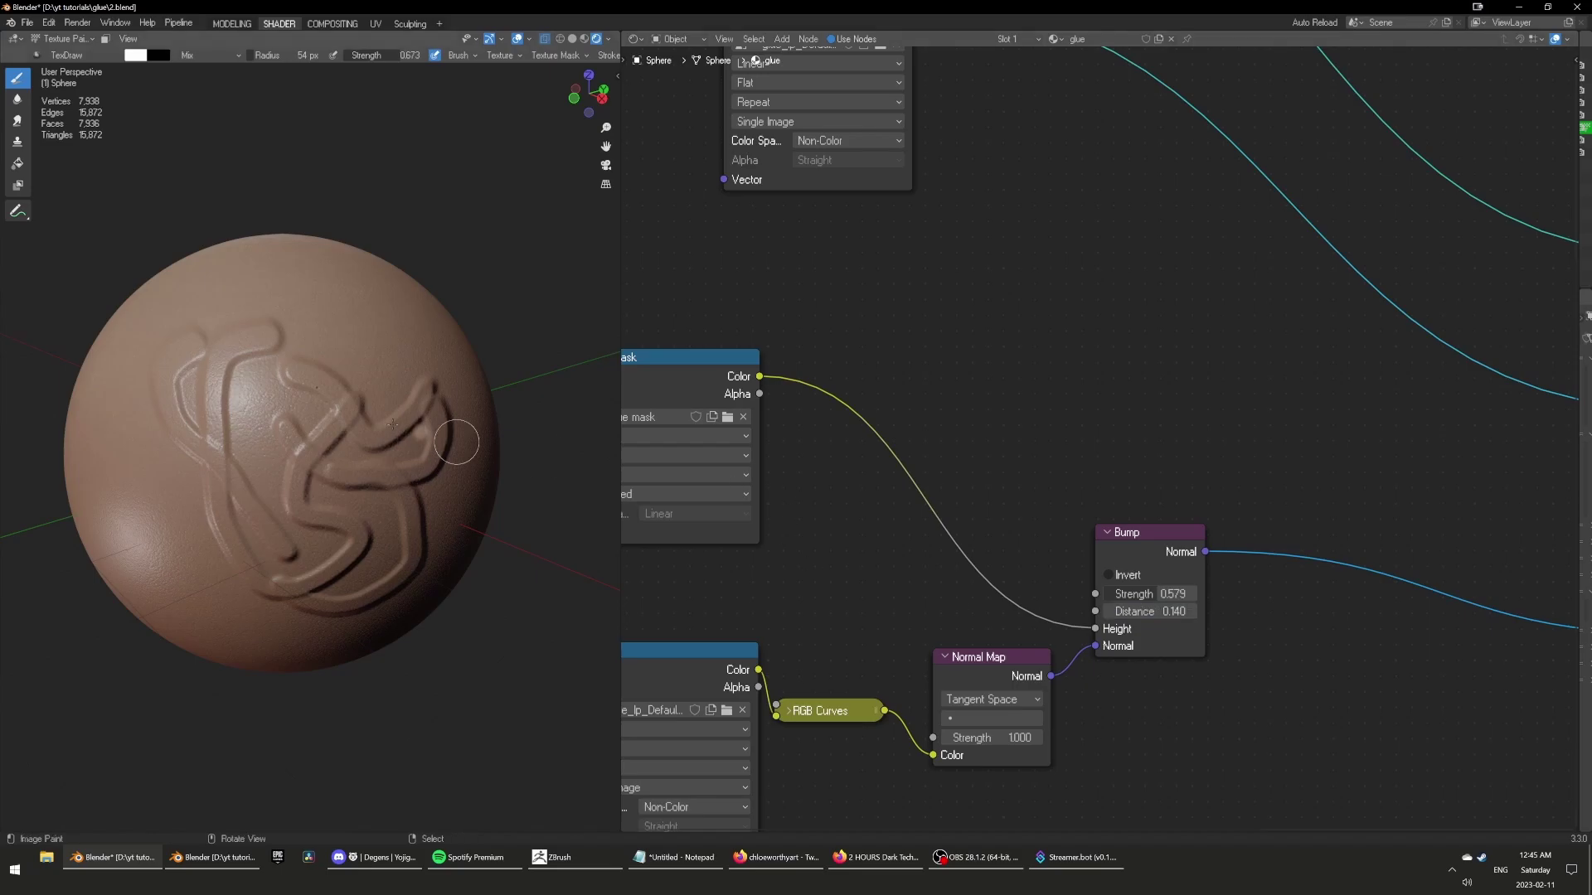
Show the glue mask alone on the sphere again and bring its painted strokes closer.
middle_drag(242, 416, 298, 413)
ctrl+shift+click(684, 385)
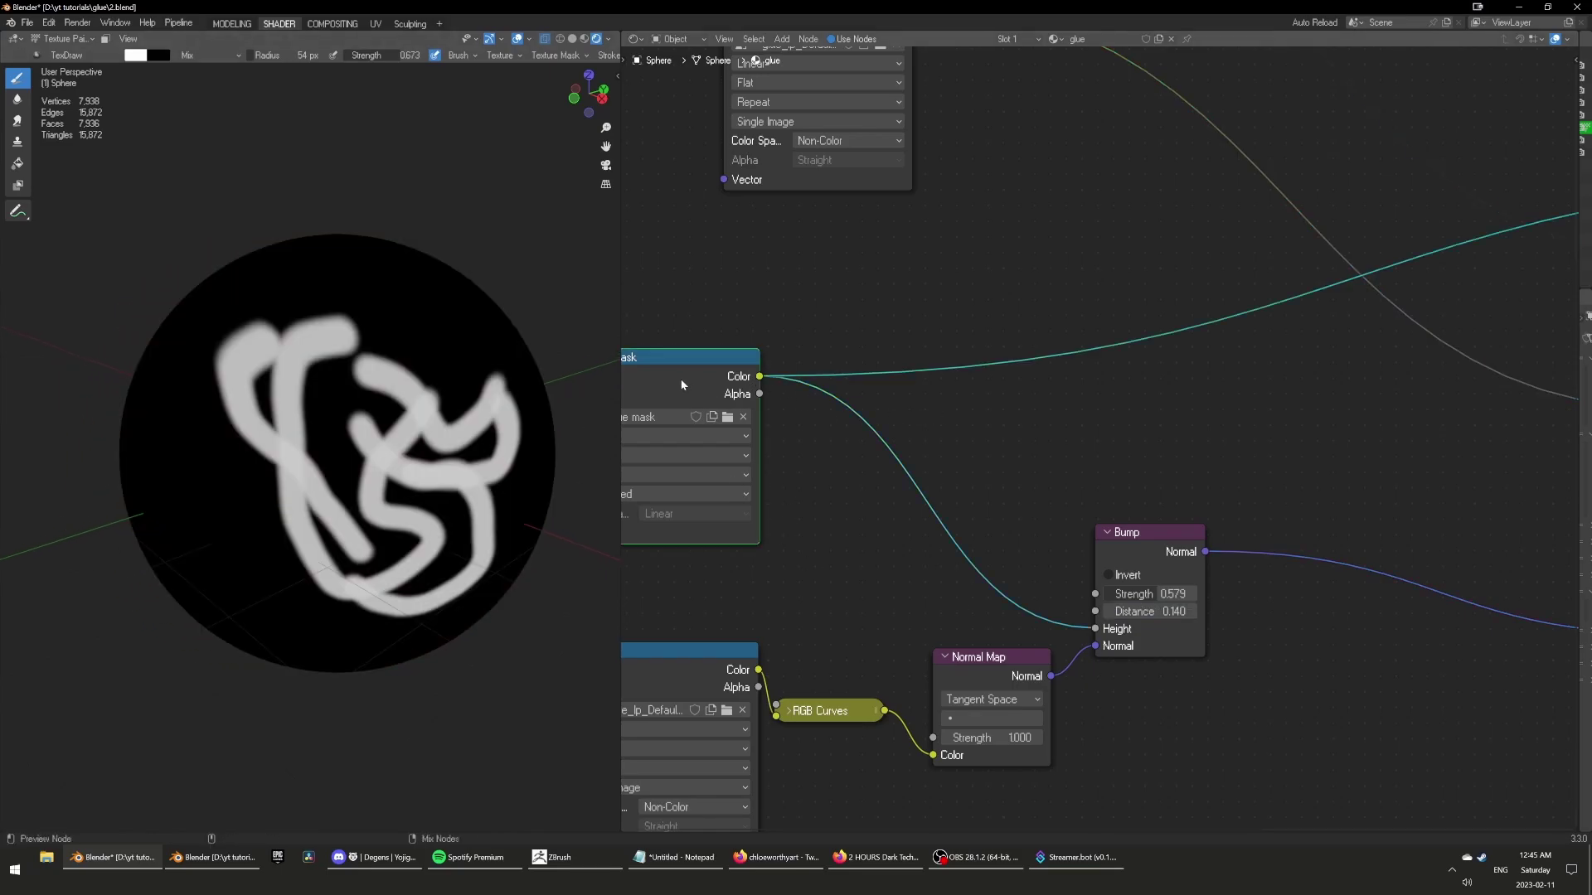
shift+middle_drag(381, 449, 383, 489)
scroll(383, 489, up, 3)
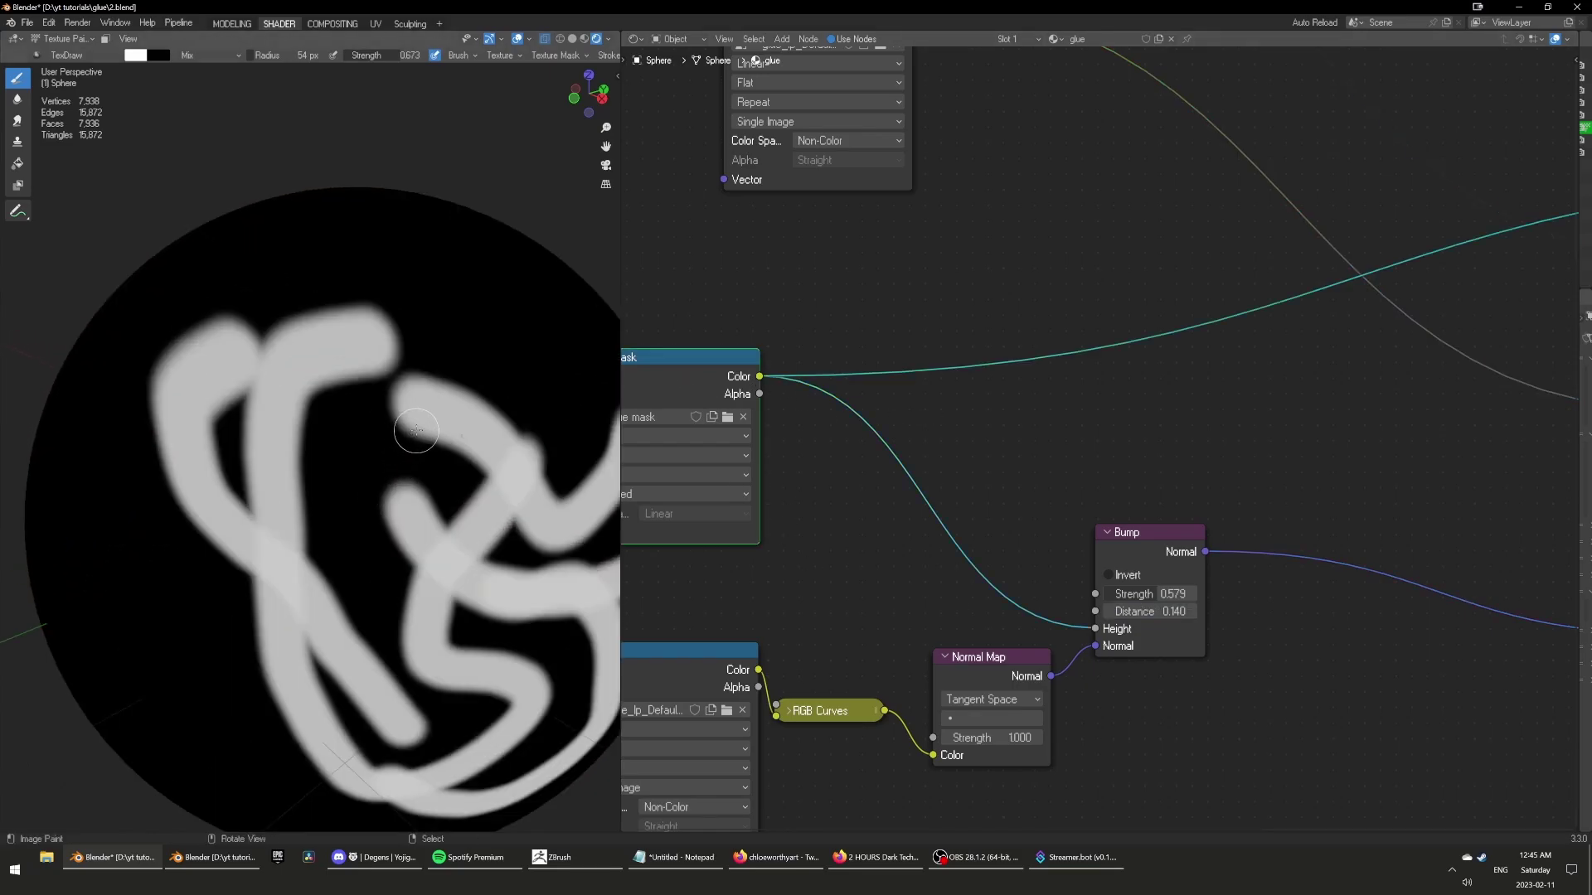
Enlarge the paint brush radius to 185 px and lower its strength to 0.135, testing it with a dab.
key(f)
click(515, 381)
drag(395, 54, 363, 54)
click(490, 359)
mouse_move(531, 377)
shift+middle_down()
mouse_move(410, 401)
mouse_move(350, 351)
shift+middle_up()
drag(388, 57, 381, 57)
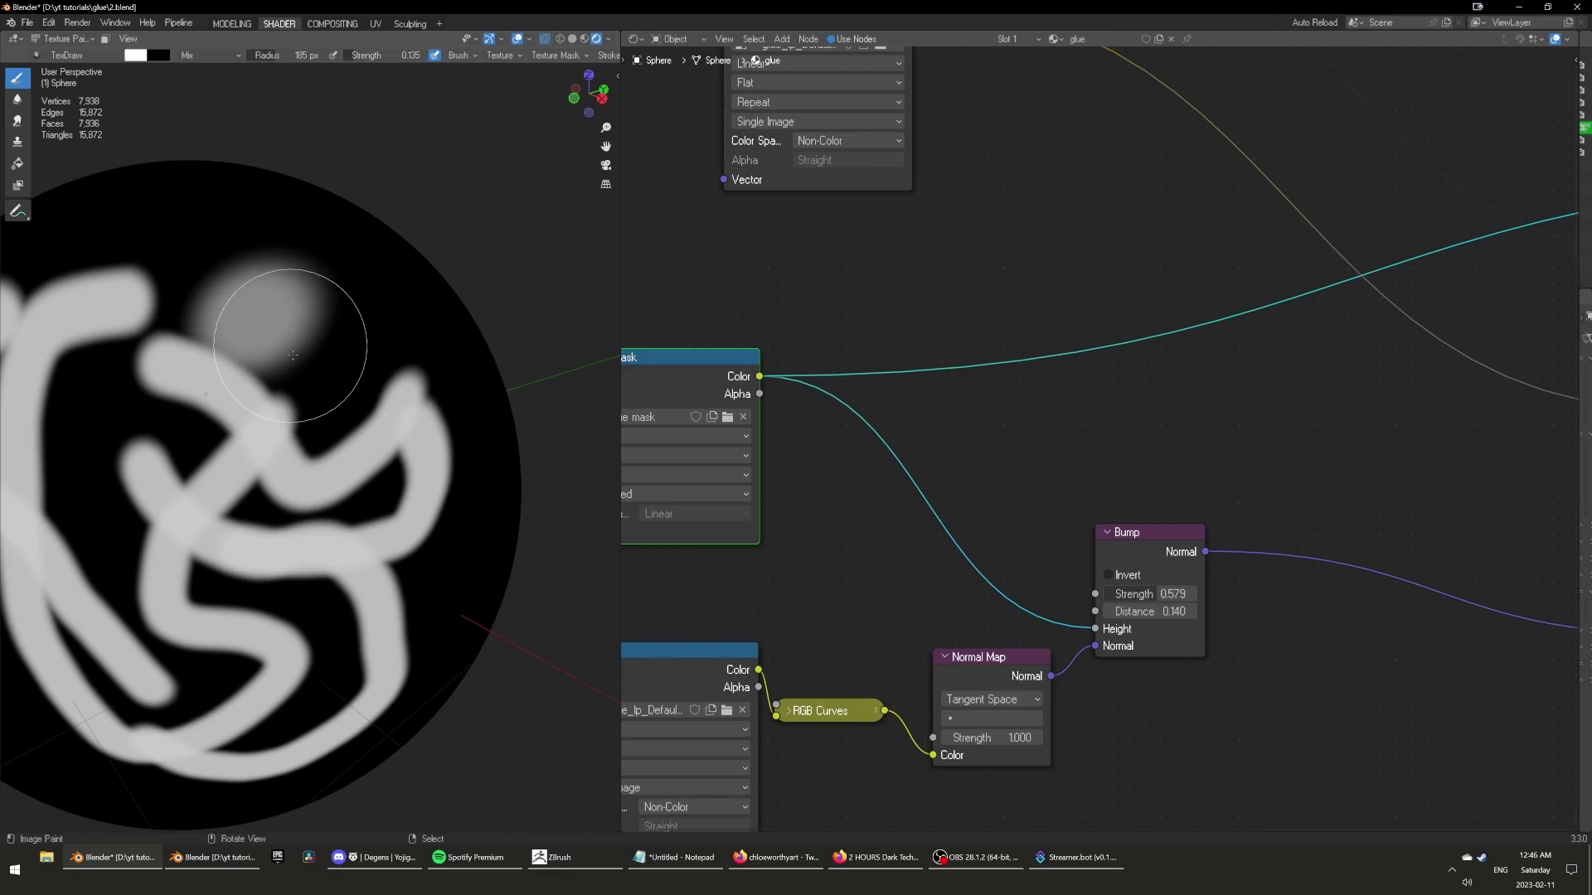
Paint a soft gray patch next to the white strokes on the mask and add a separate dab beside it.
mouse_move(296, 355)
mouse_down()
mouse_move(302, 373)
mouse_move(269, 408)
mouse_move(307, 497)
mouse_move(248, 407)
mouse_move(155, 376)
mouse_move(195, 391)
mouse_move(214, 440)
mouse_up()
shift+middle_drag(298, 346, 306, 431)
scroll(306, 401, up, 3)
click(442, 354)
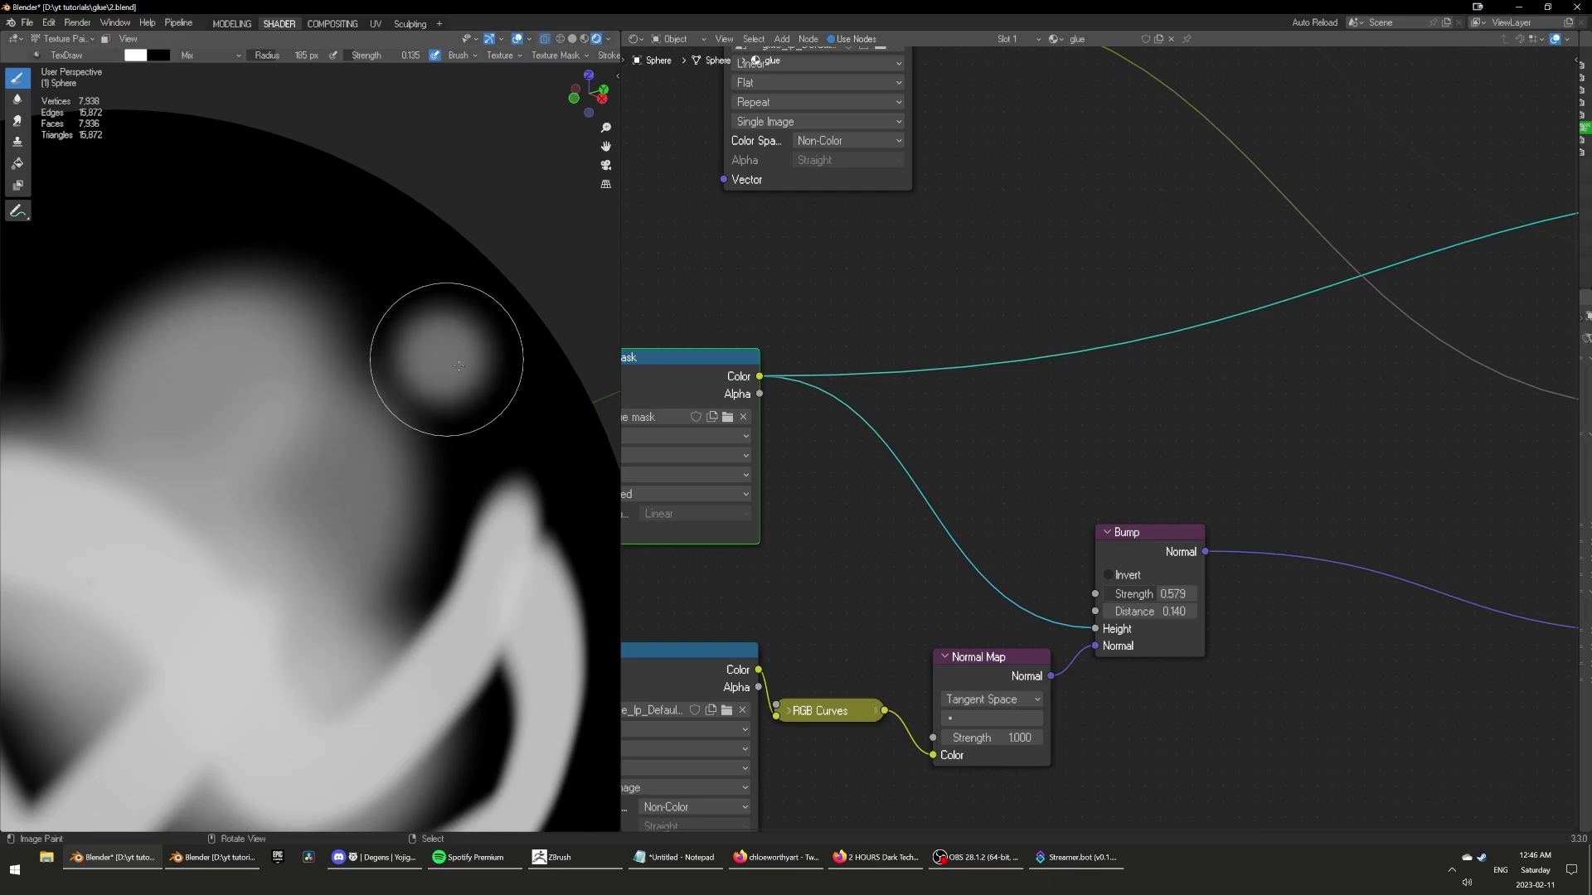
Lower the paint brush strength to 0.038 and paint faint gray strokes and dabs along the upper part of the sphere's mask.
drag(377, 55, 352, 55)
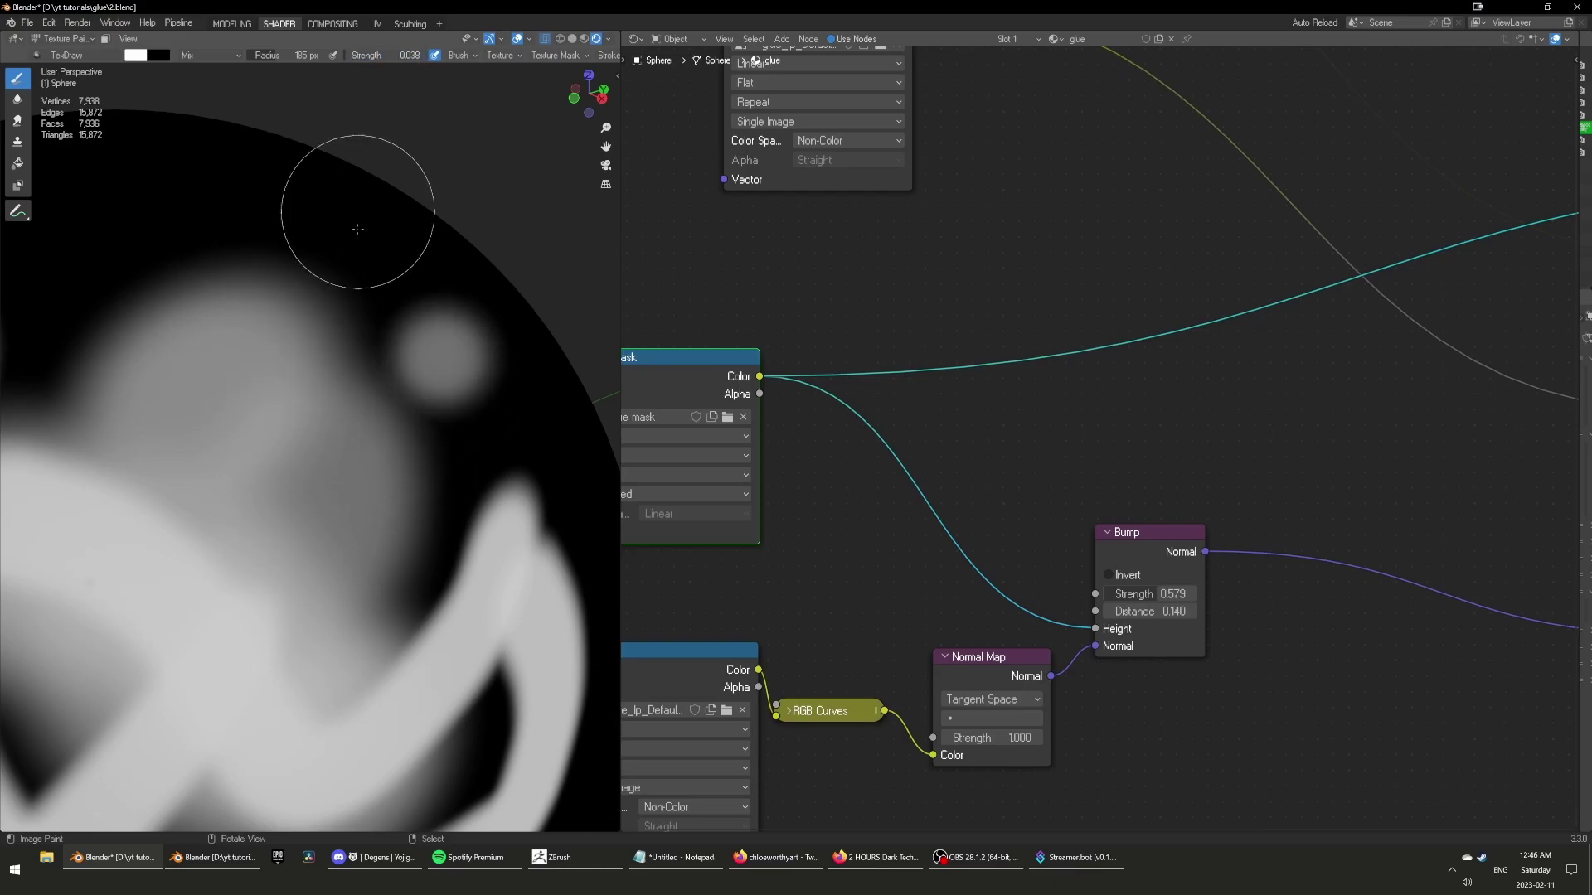
mouse_move(355, 221)
mouse_down()
mouse_move(390, 285)
mouse_move(280, 246)
mouse_move(160, 266)
mouse_move(207, 390)
mouse_up()
scroll(332, 315, down, 4)
click(303, 268)
click(238, 271)
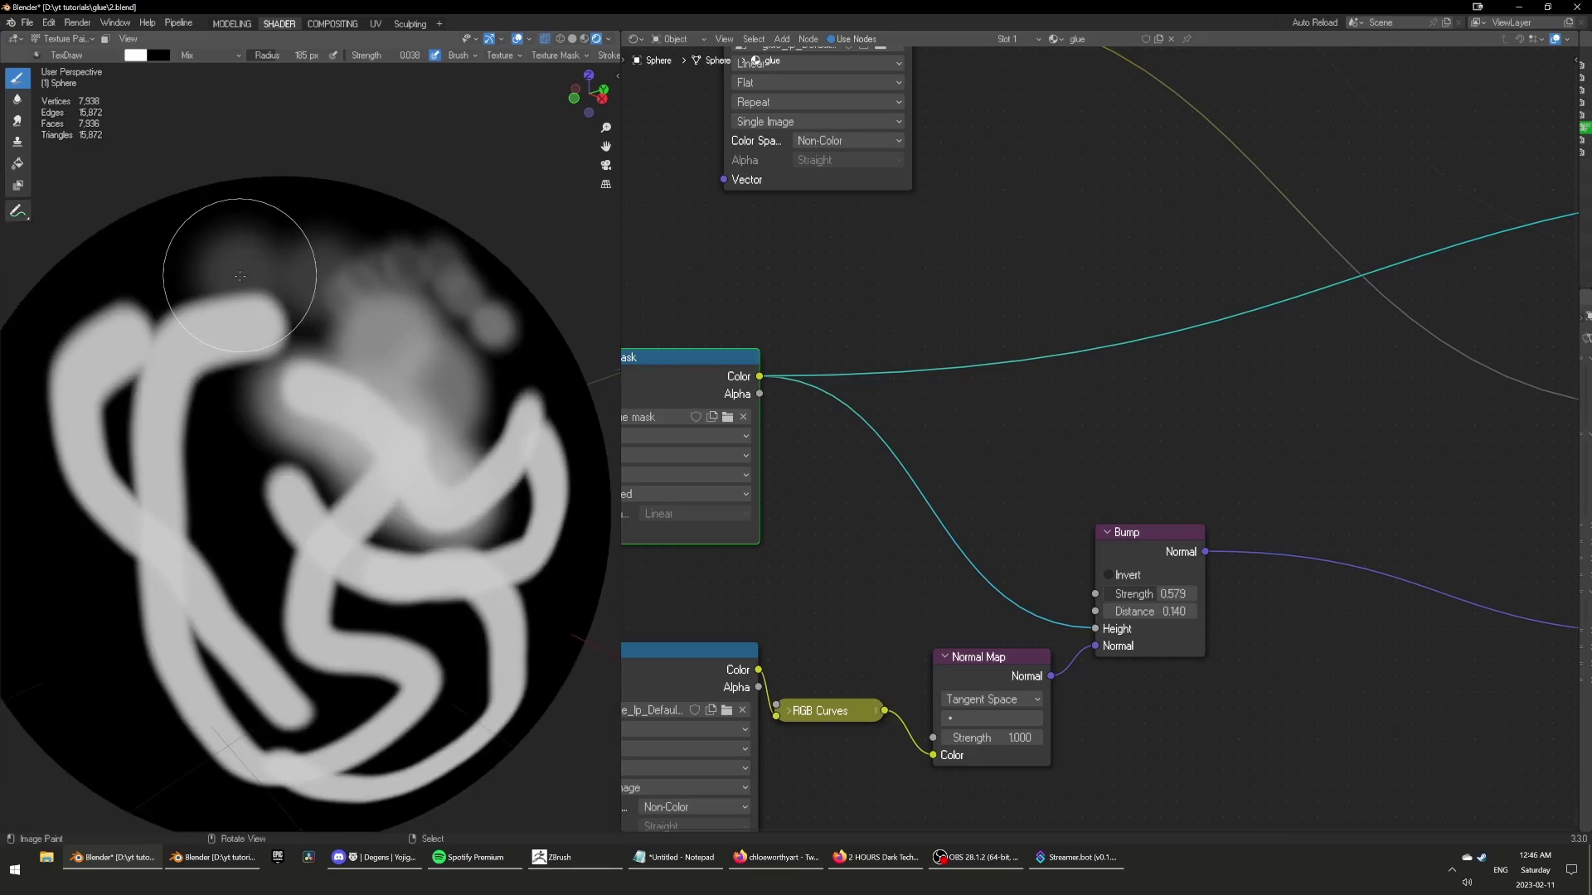
middle_drag(239, 275, 270, 277)
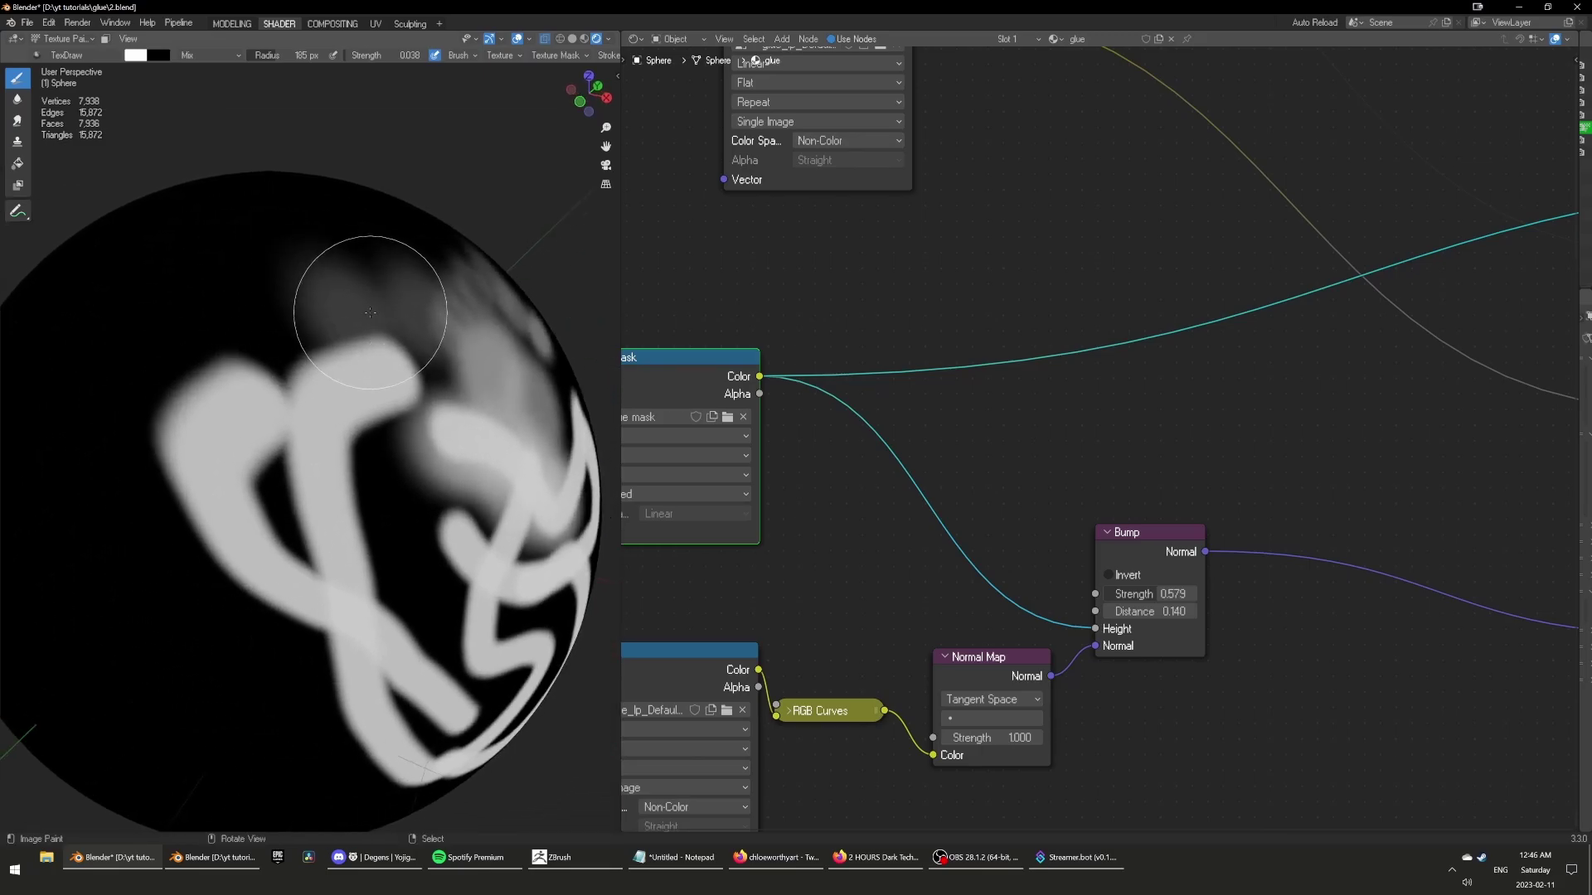
middle_drag(427, 310, 406, 440)
Insert a Float Curve node between the glue mask's Color output and the Bump's Height input.
scroll(1043, 429, down, 2)
scroll(1083, 424, down, 1)
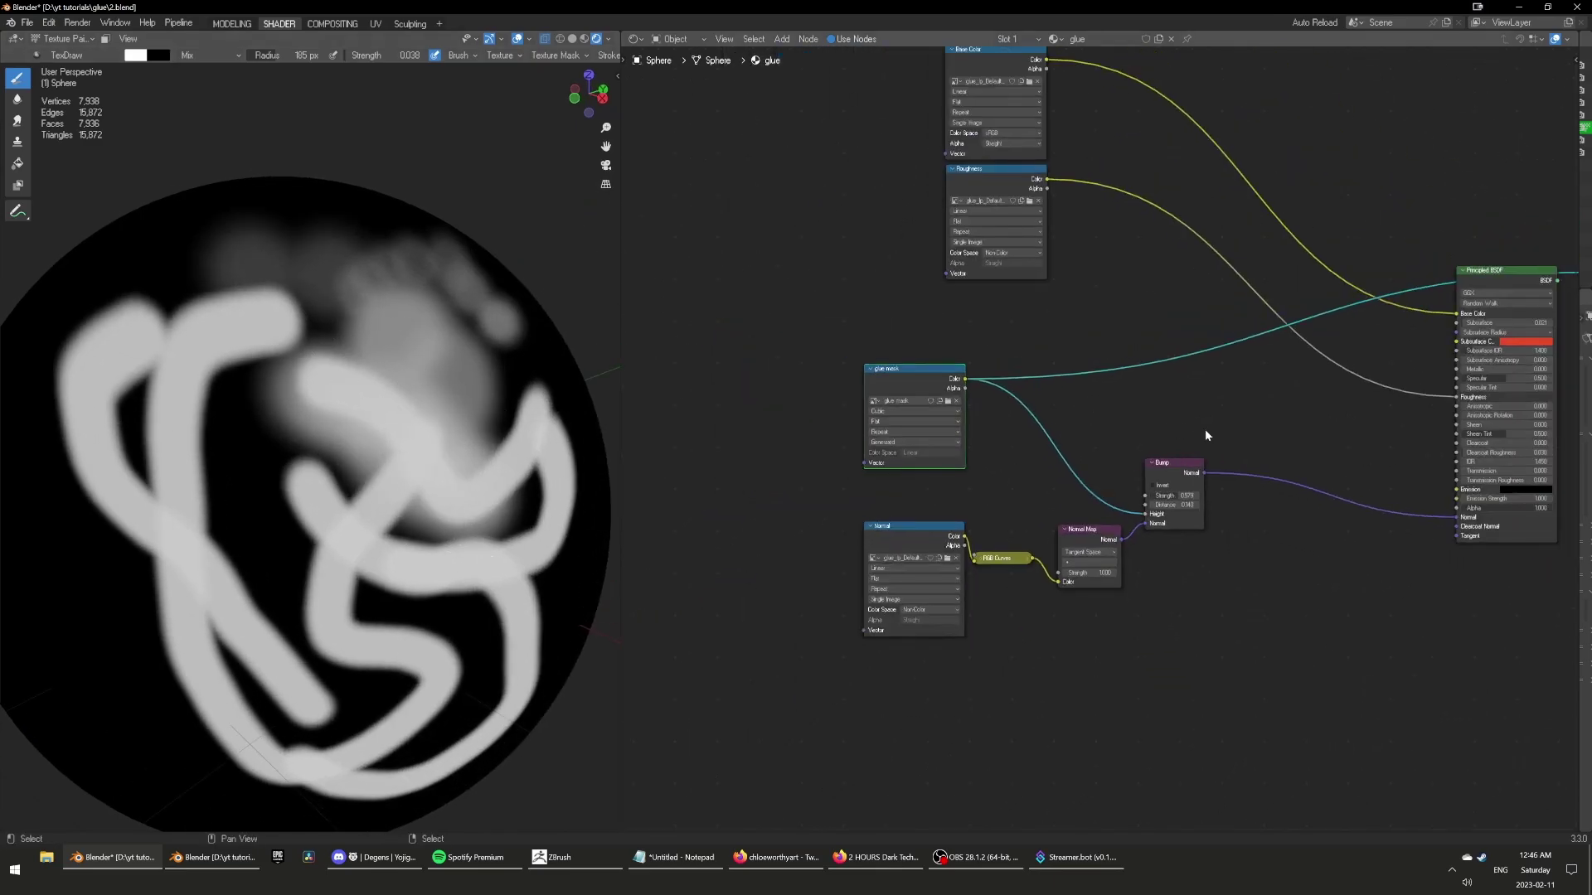
scroll(1208, 434, up, 1)
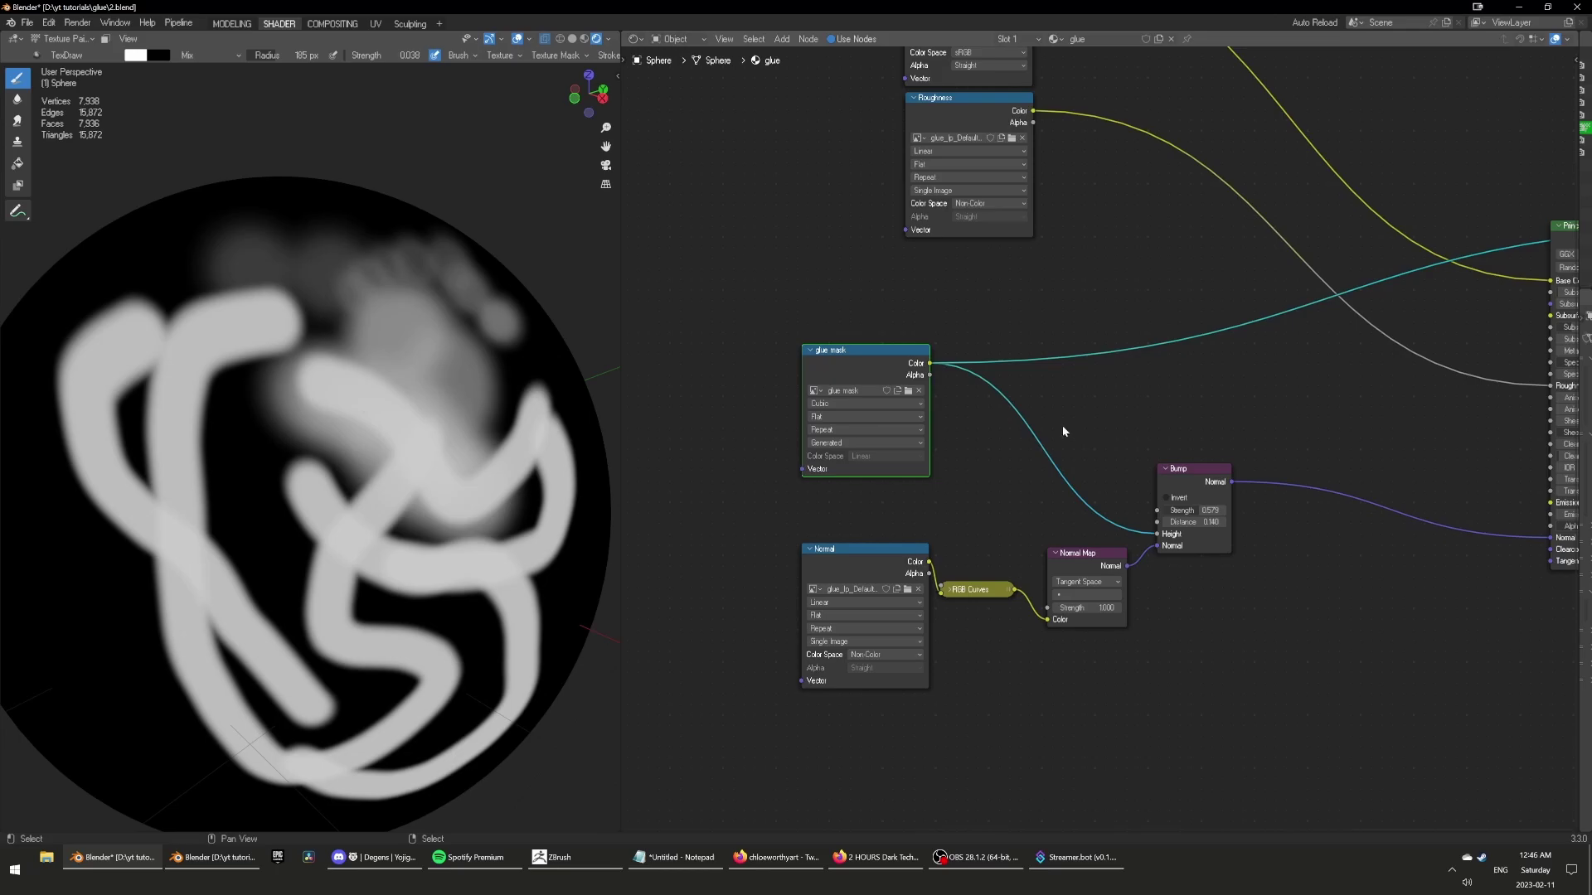
key(shift+a)
click(1109, 411)
text(float)
key(Return)
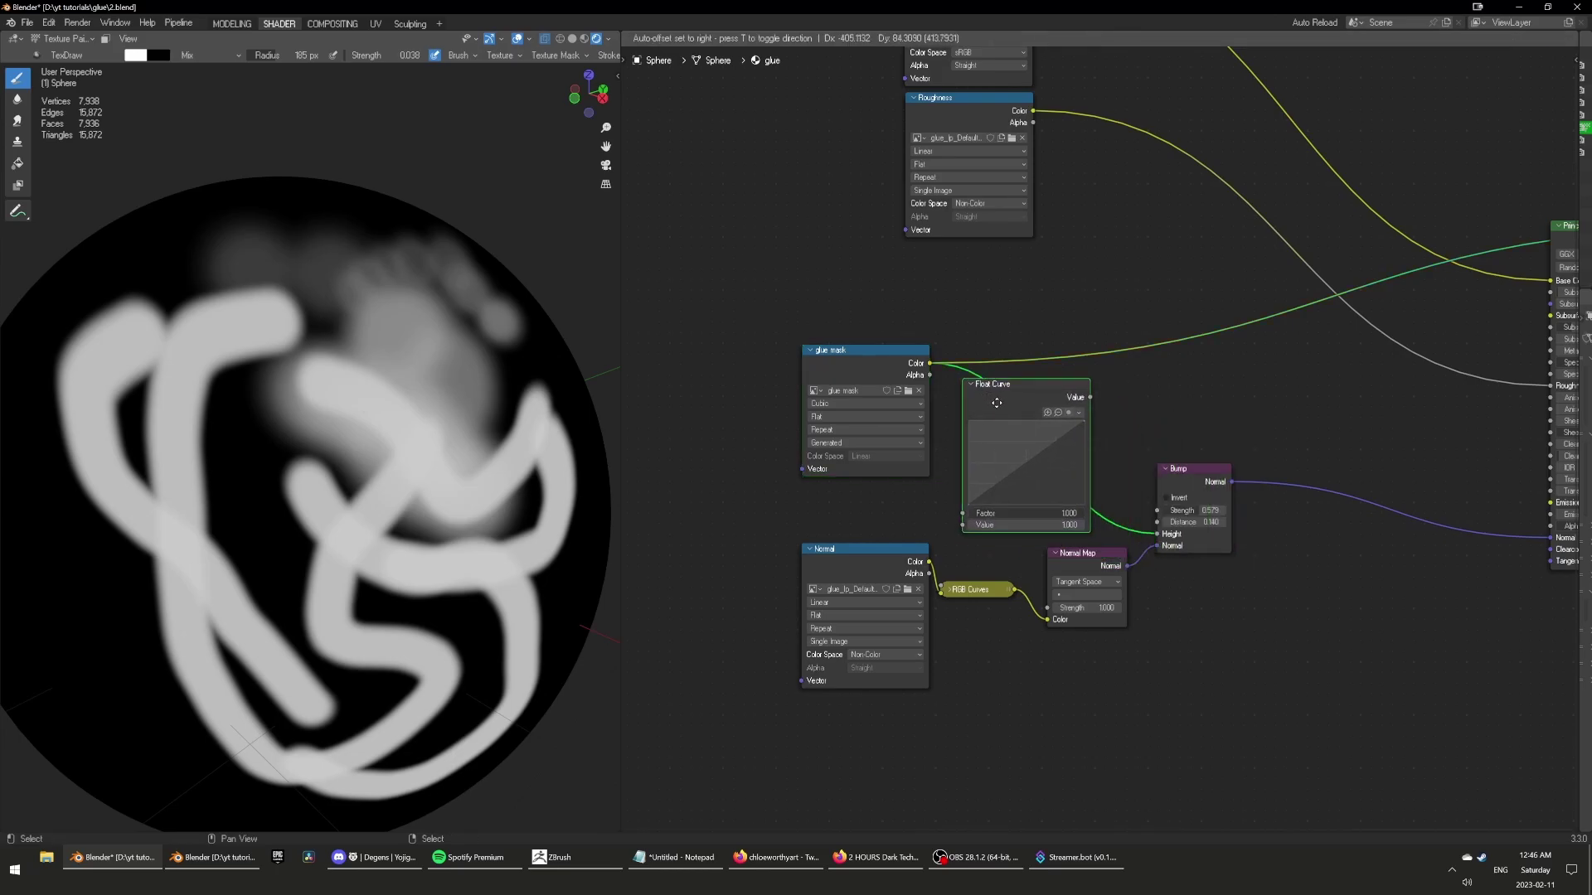
click(1051, 450)
scroll(982, 431, up, 2)
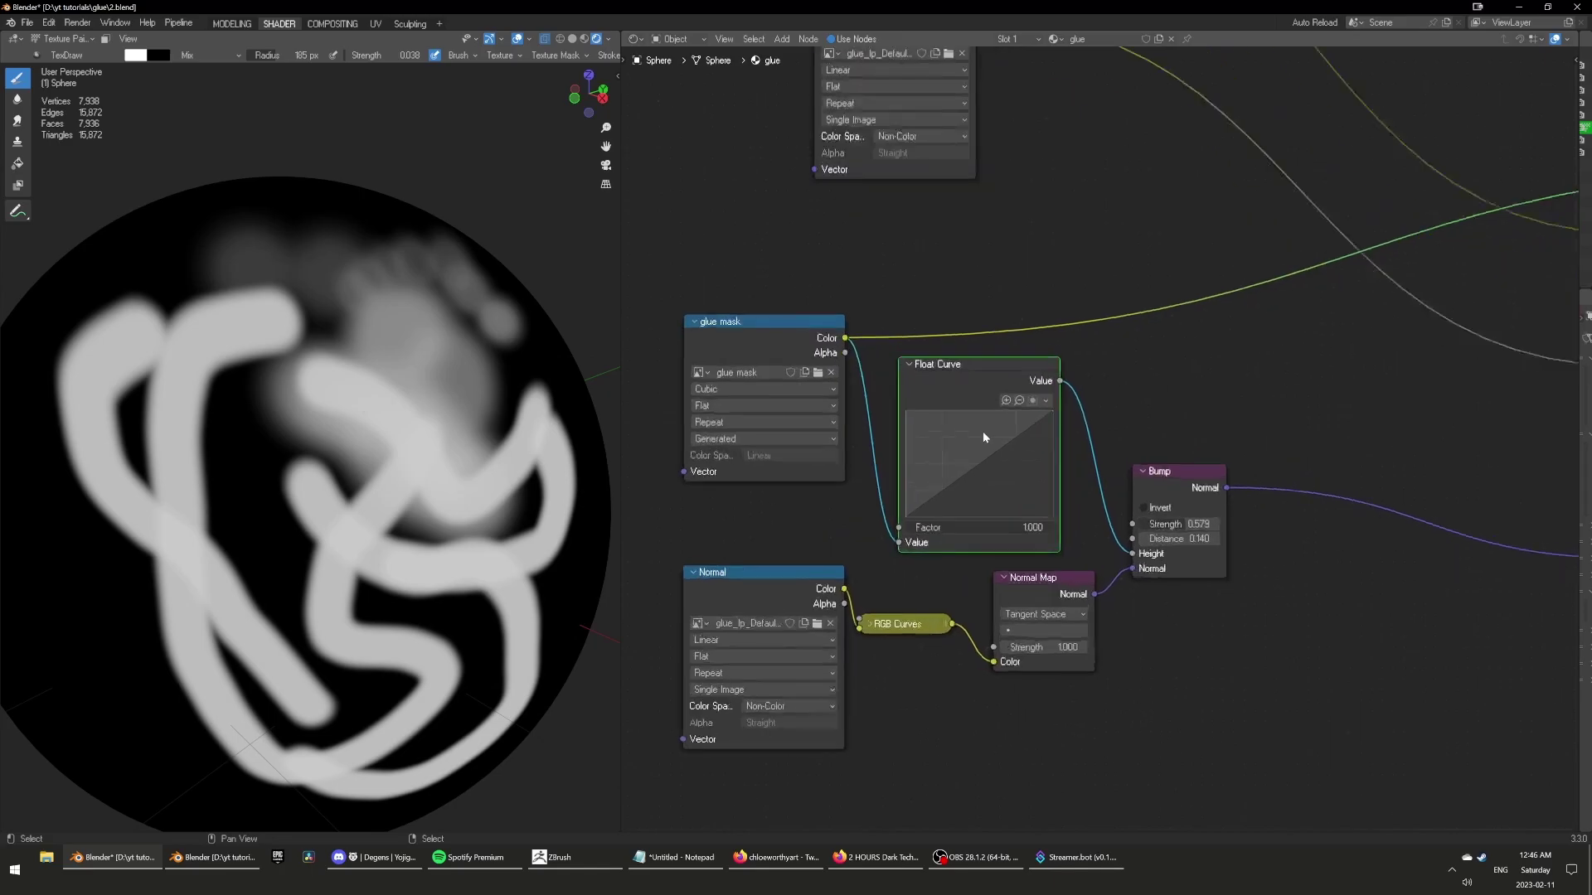
Preview the Float Curve on the sphere, bend its middle to about 0.63, 0.25 and pull its upper end point slightly inward.
ctrl+shift+click(945, 374)
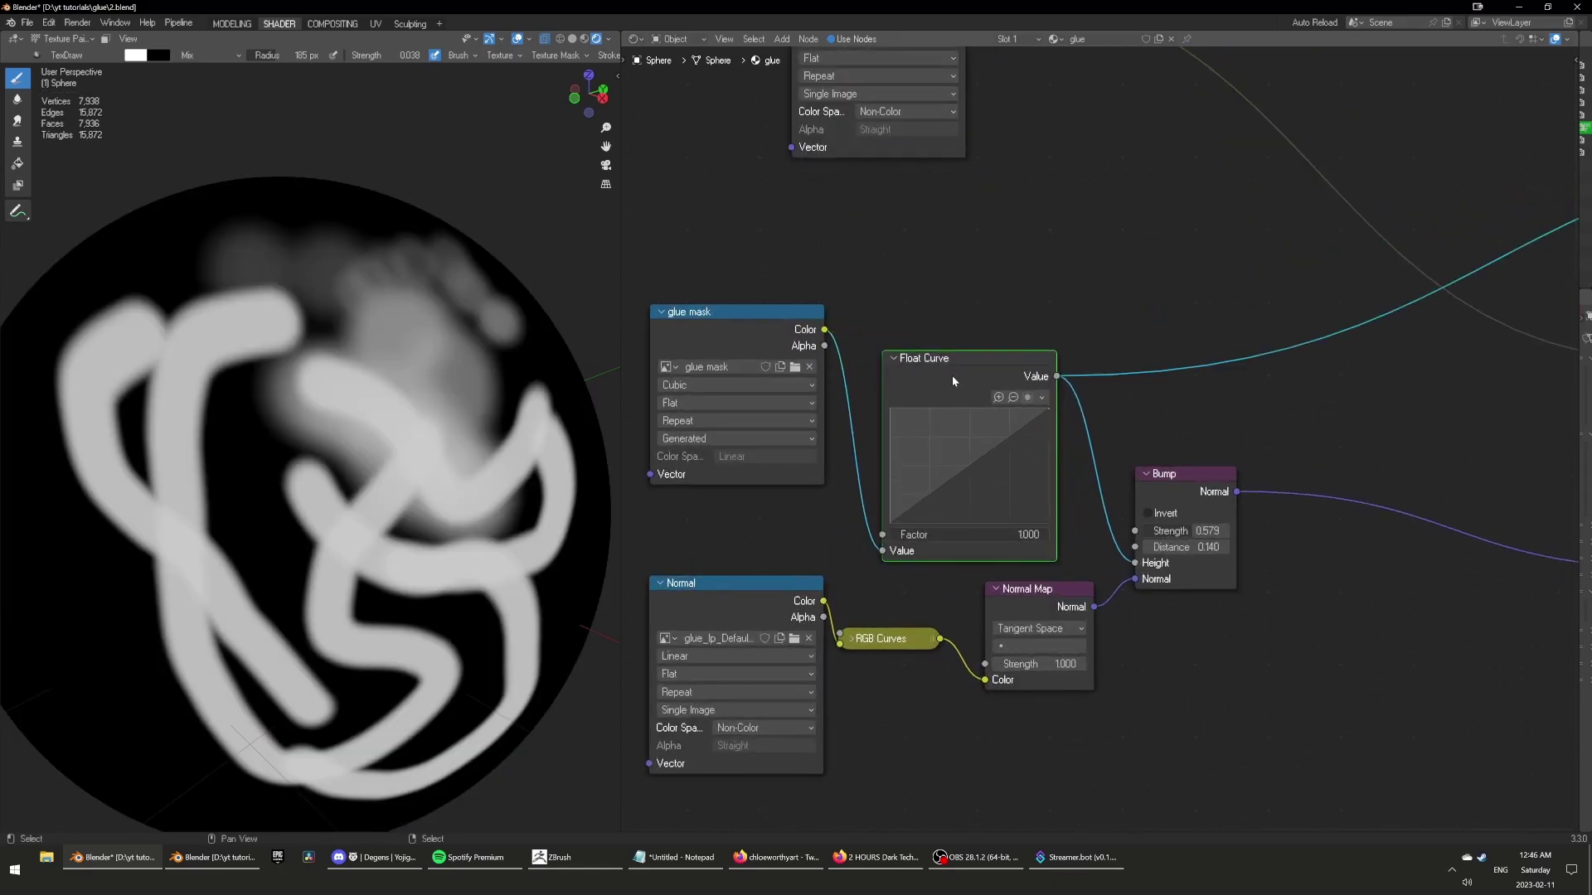
drag(971, 470, 994, 493)
drag(1048, 409, 1026, 417)
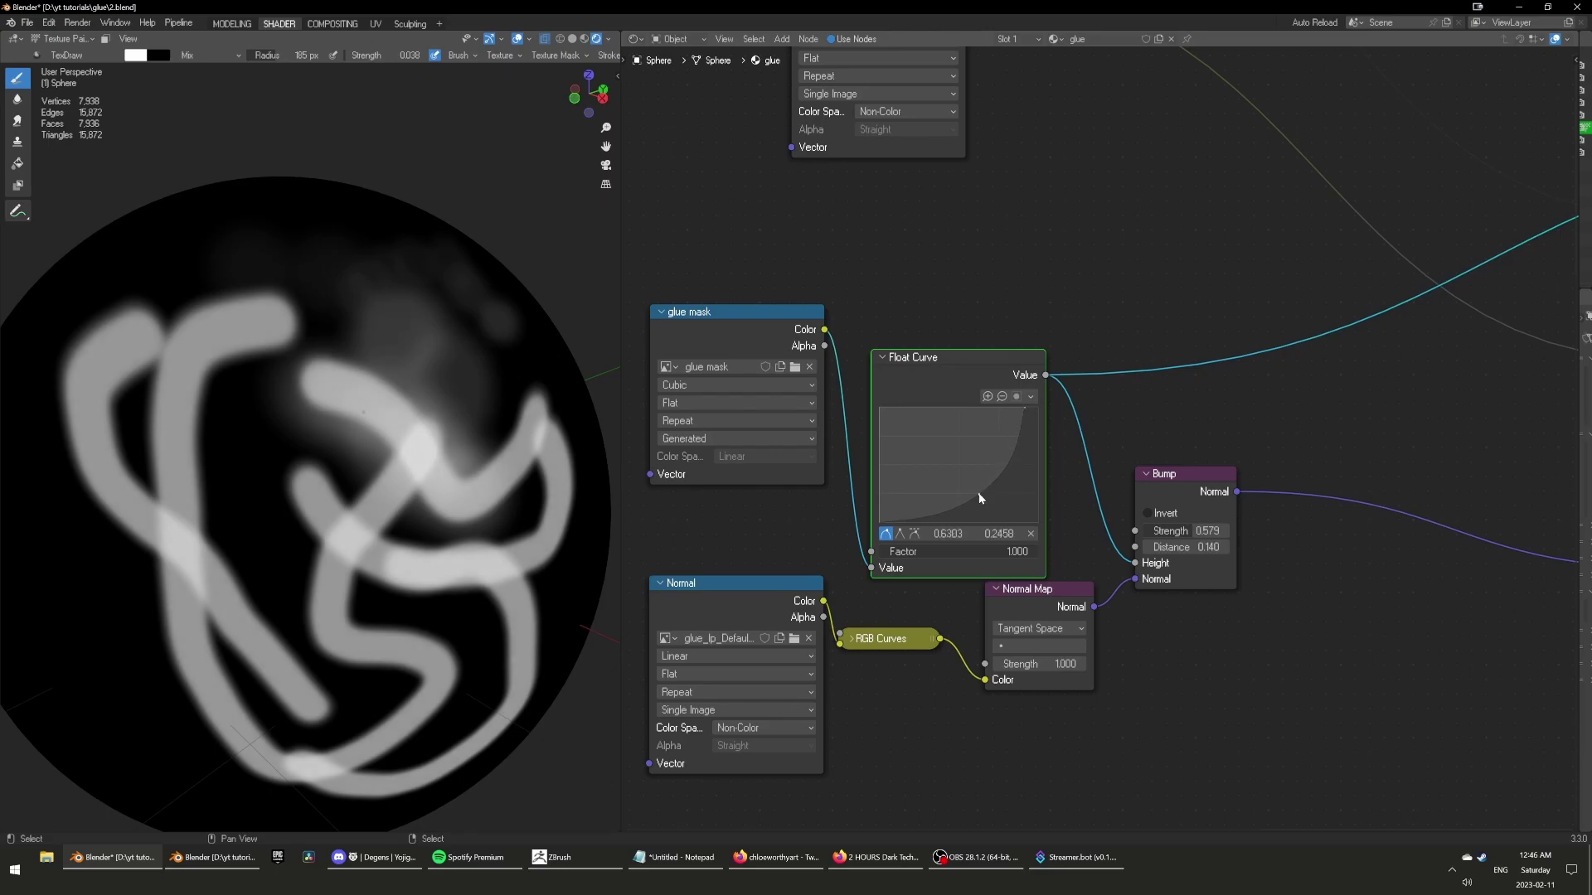
scroll(1204, 437, down, 2)
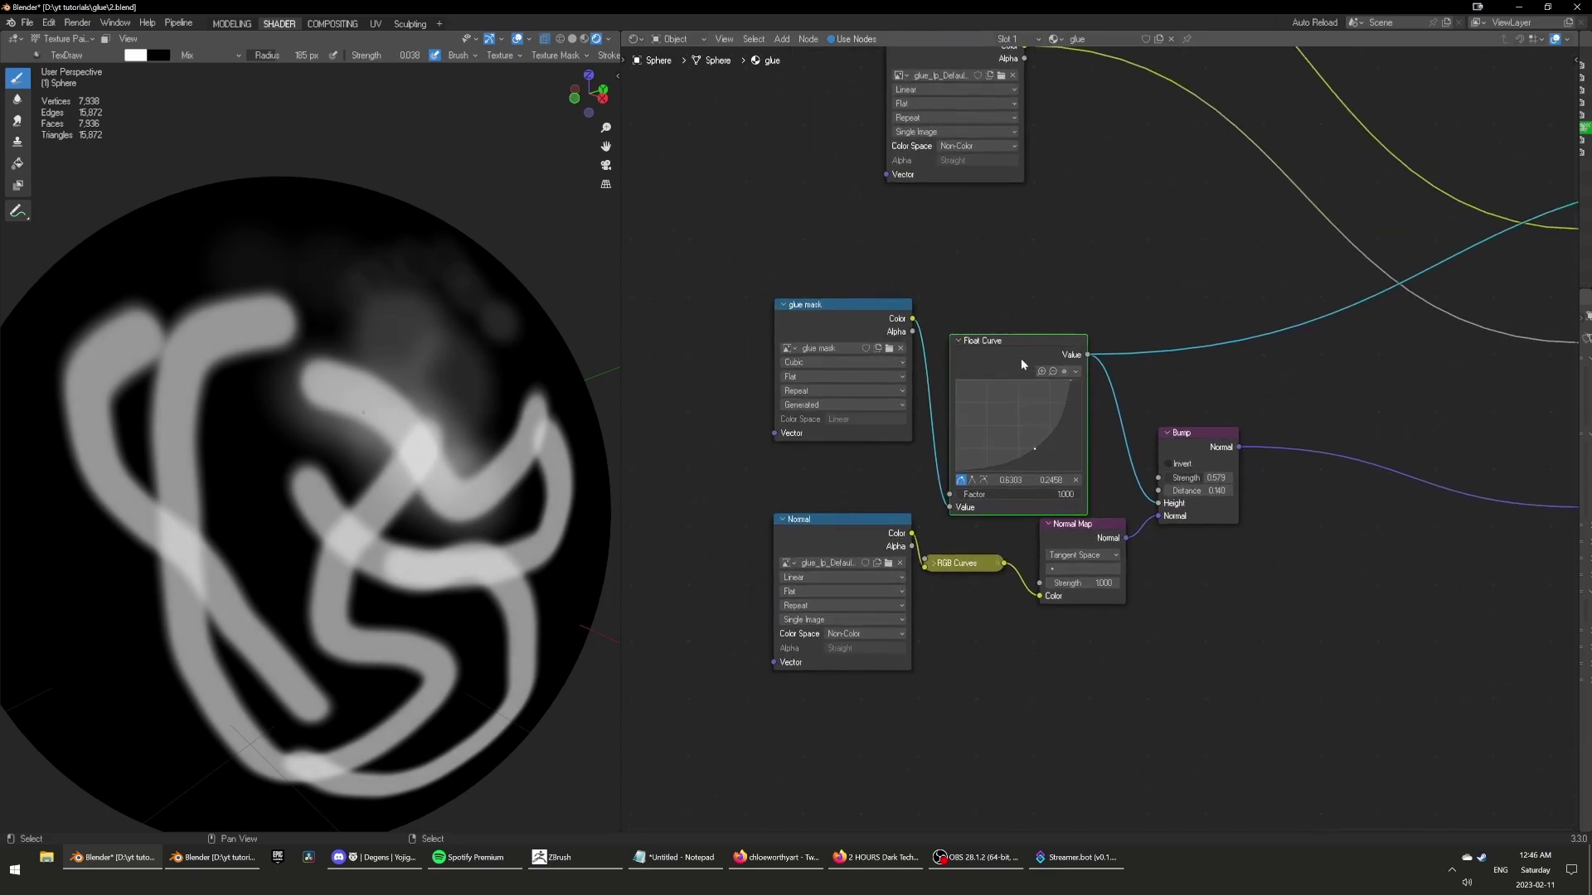
Compare the unmodified glue mask with the Float Curve output on the sphere, then slightly adjust the curve's middle point.
scroll(1099, 435, down, 1)
ctrl+shift+click(900, 347)
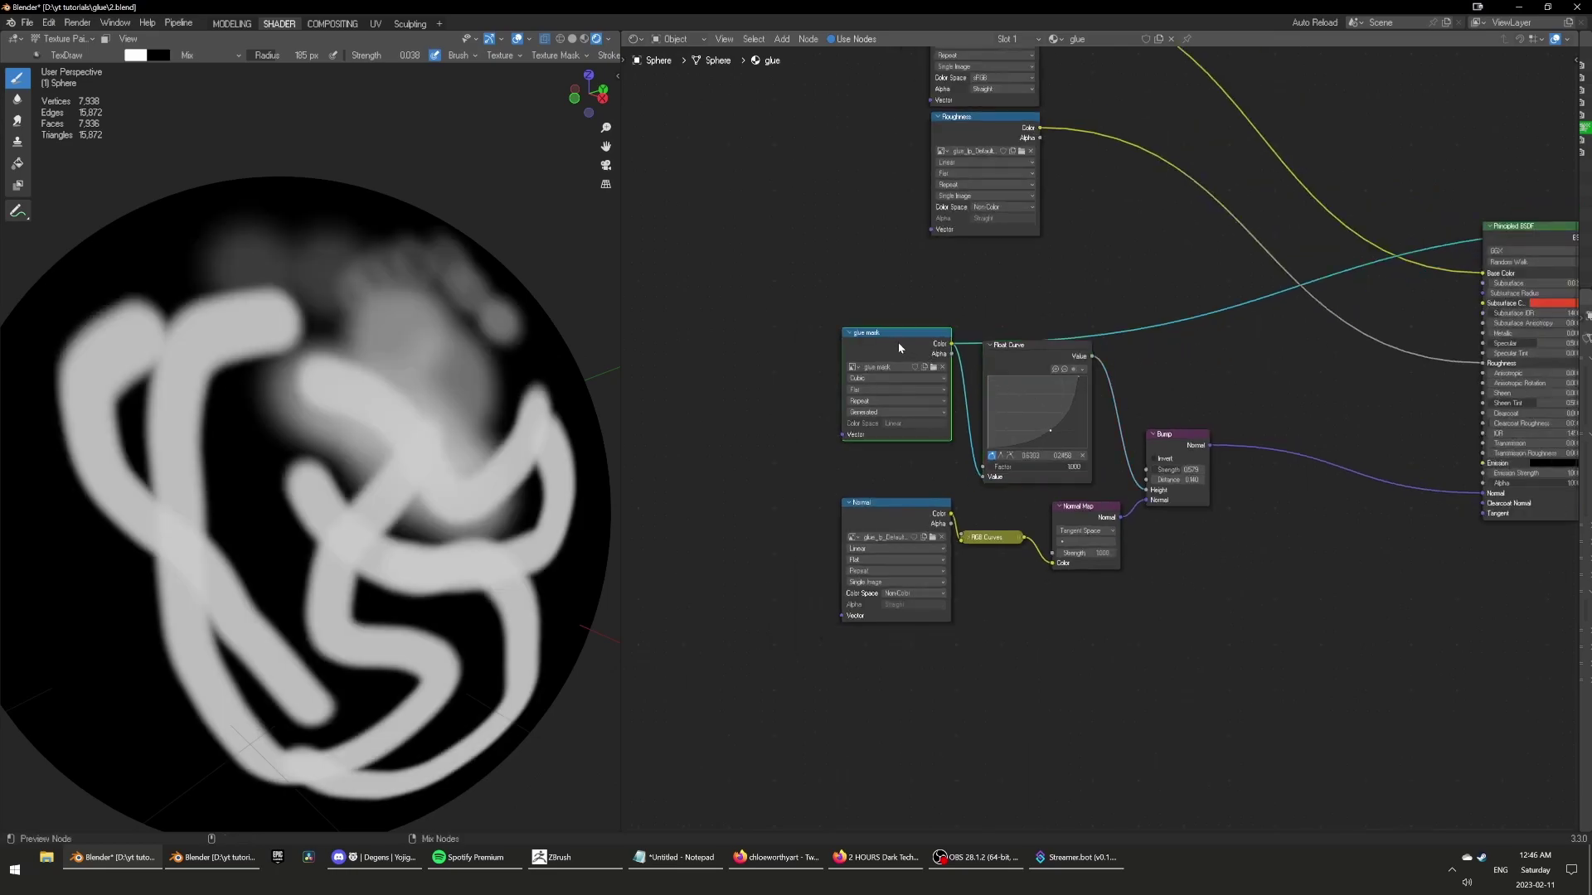
ctrl+shift+click(1028, 360)
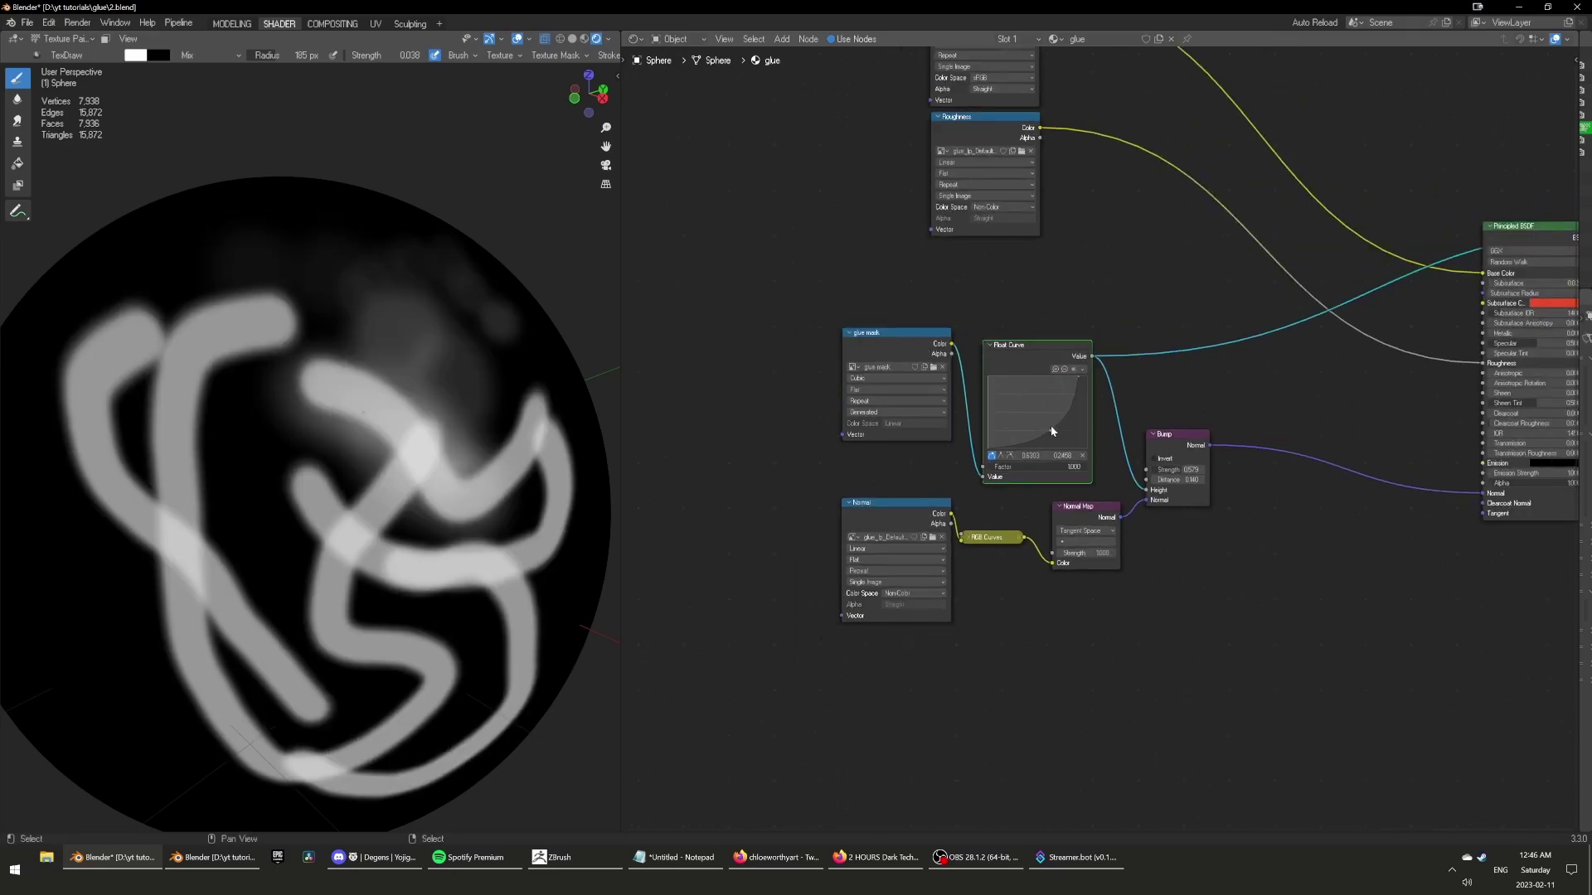
drag(1050, 431, 1048, 436)
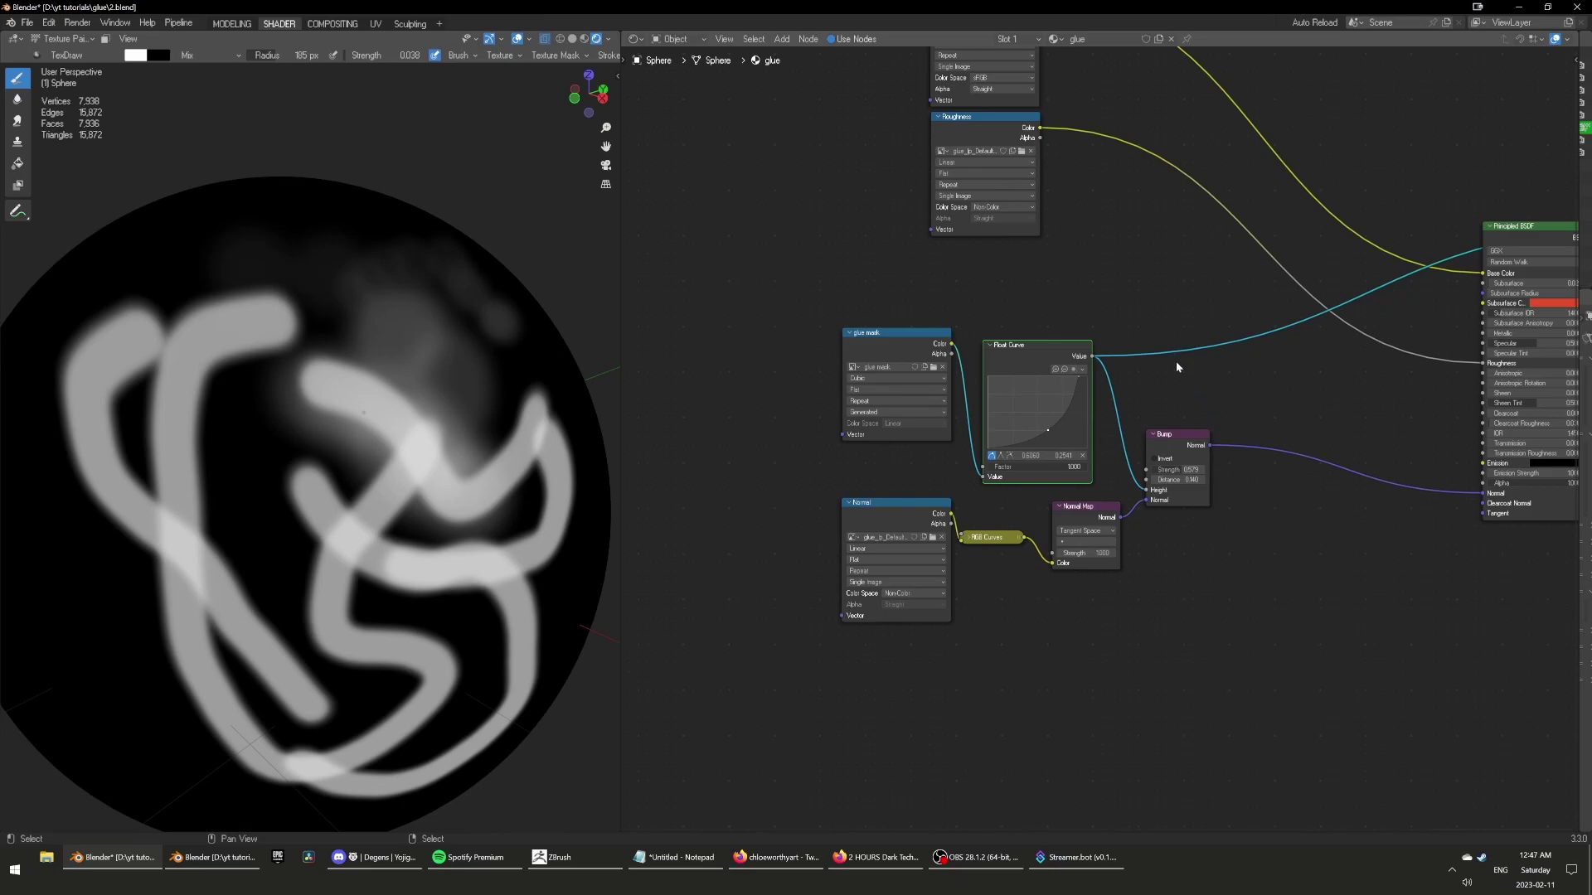
key(Home)
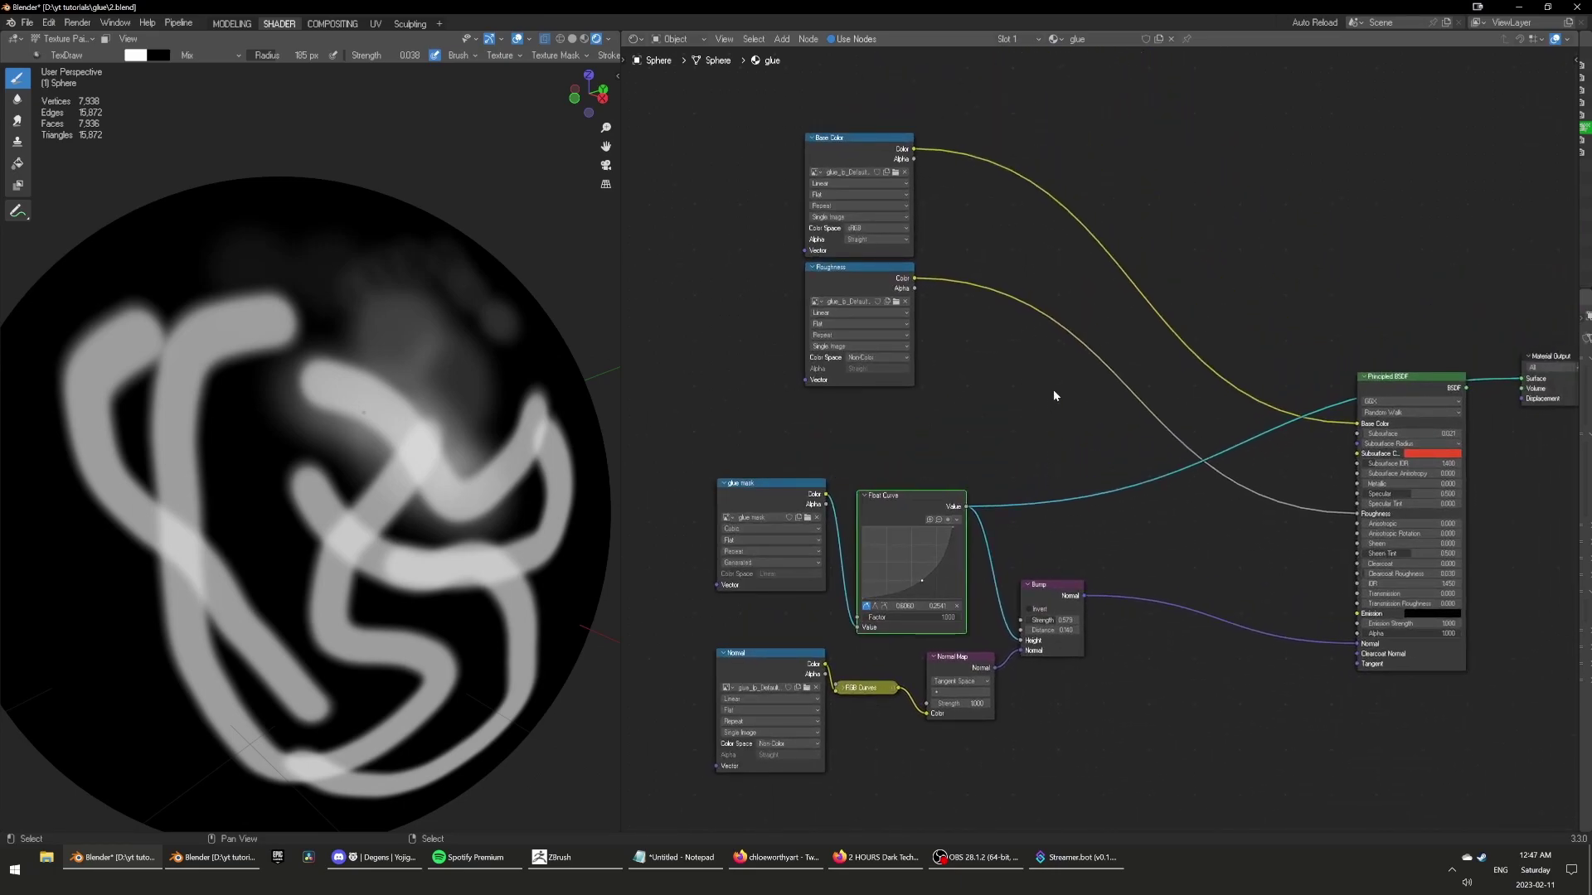
key(shift+a)
text(m)
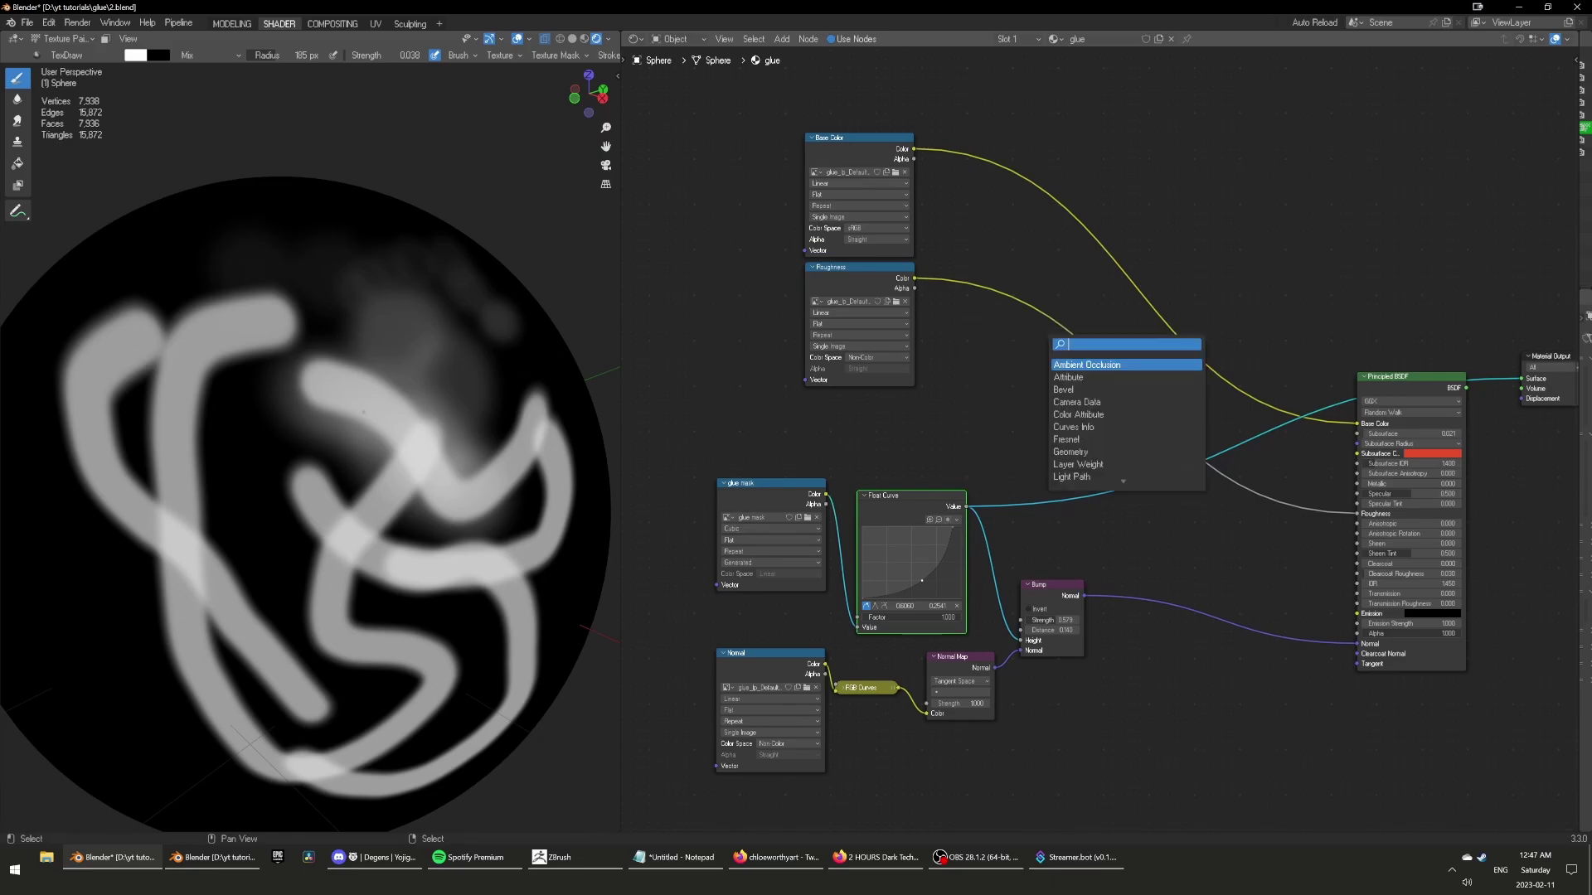
text(io)
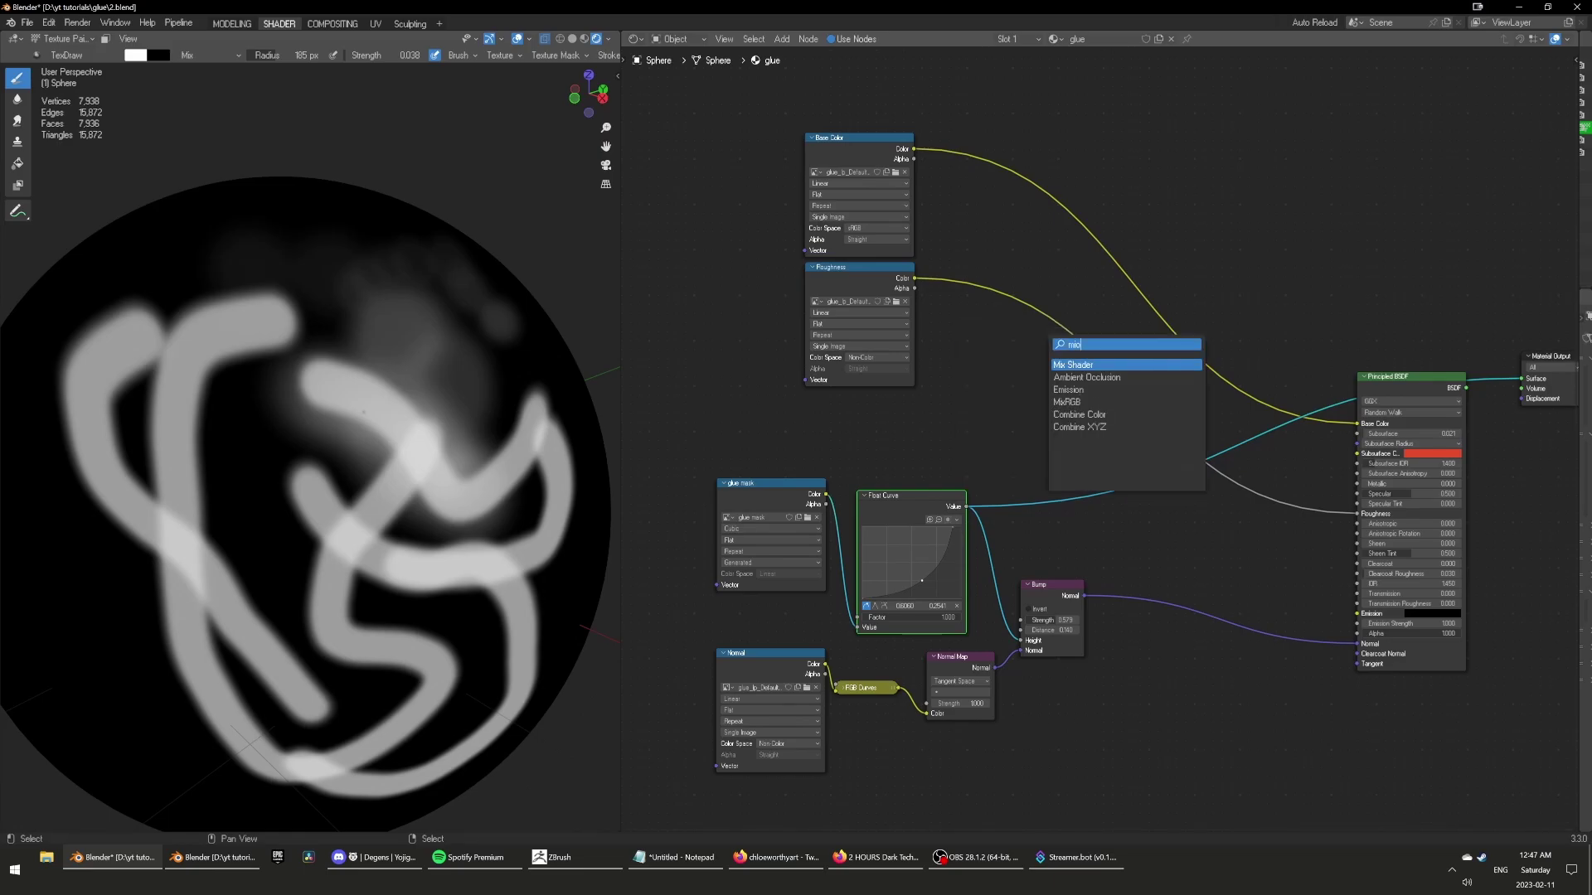
key(BackSpace)
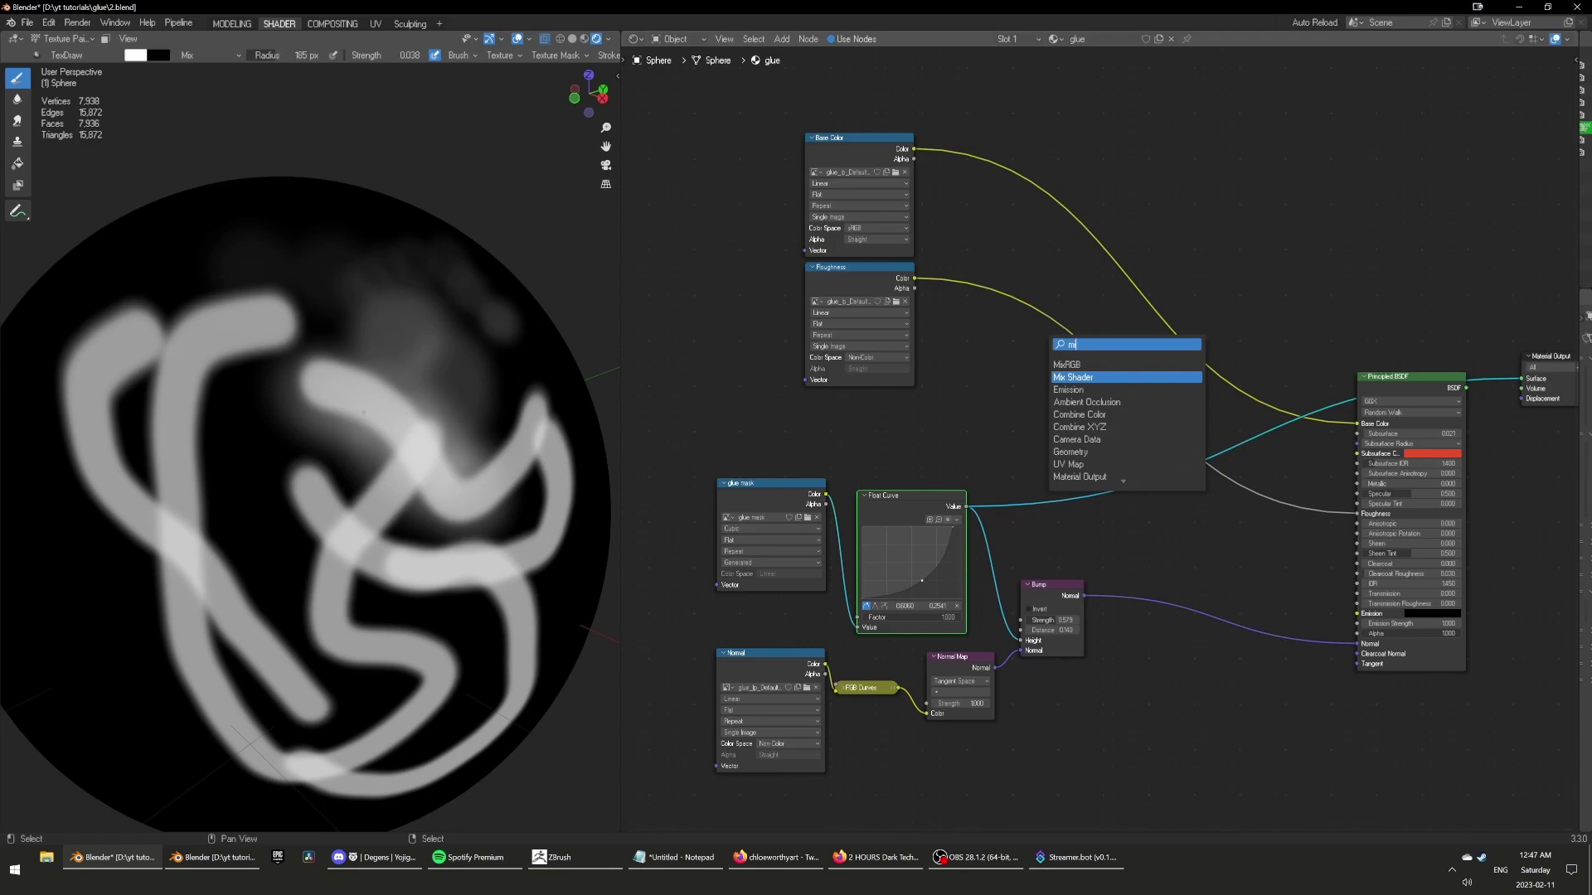
key(Return)
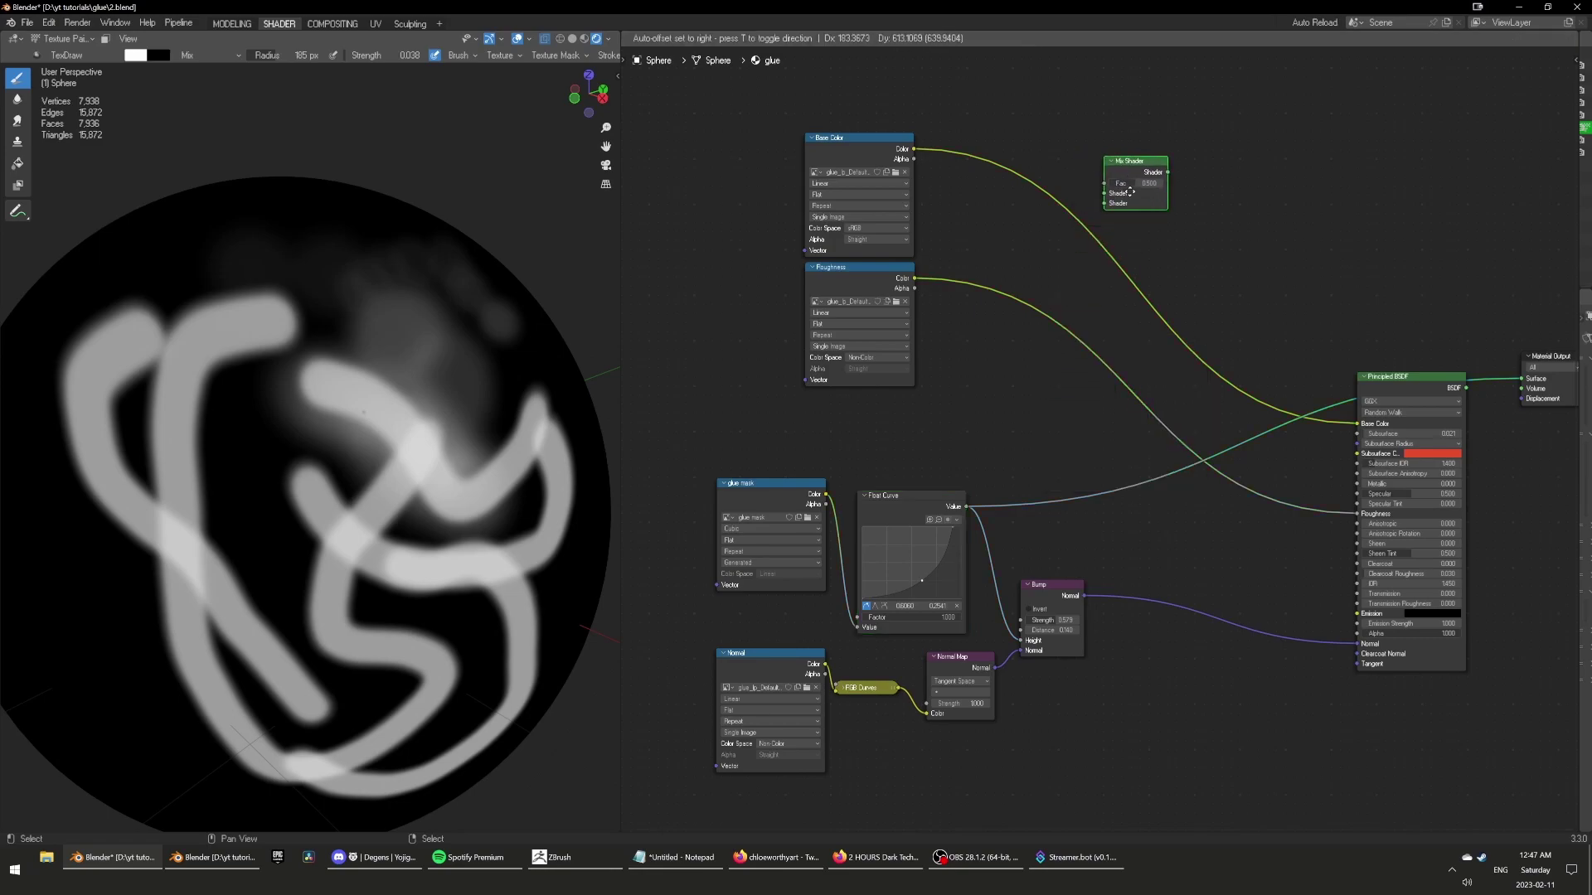
key(Escape)
Add a Layer Weight node in the empty area above and beside the Base Color texture.
key(shift+a)
click(1156, 214)
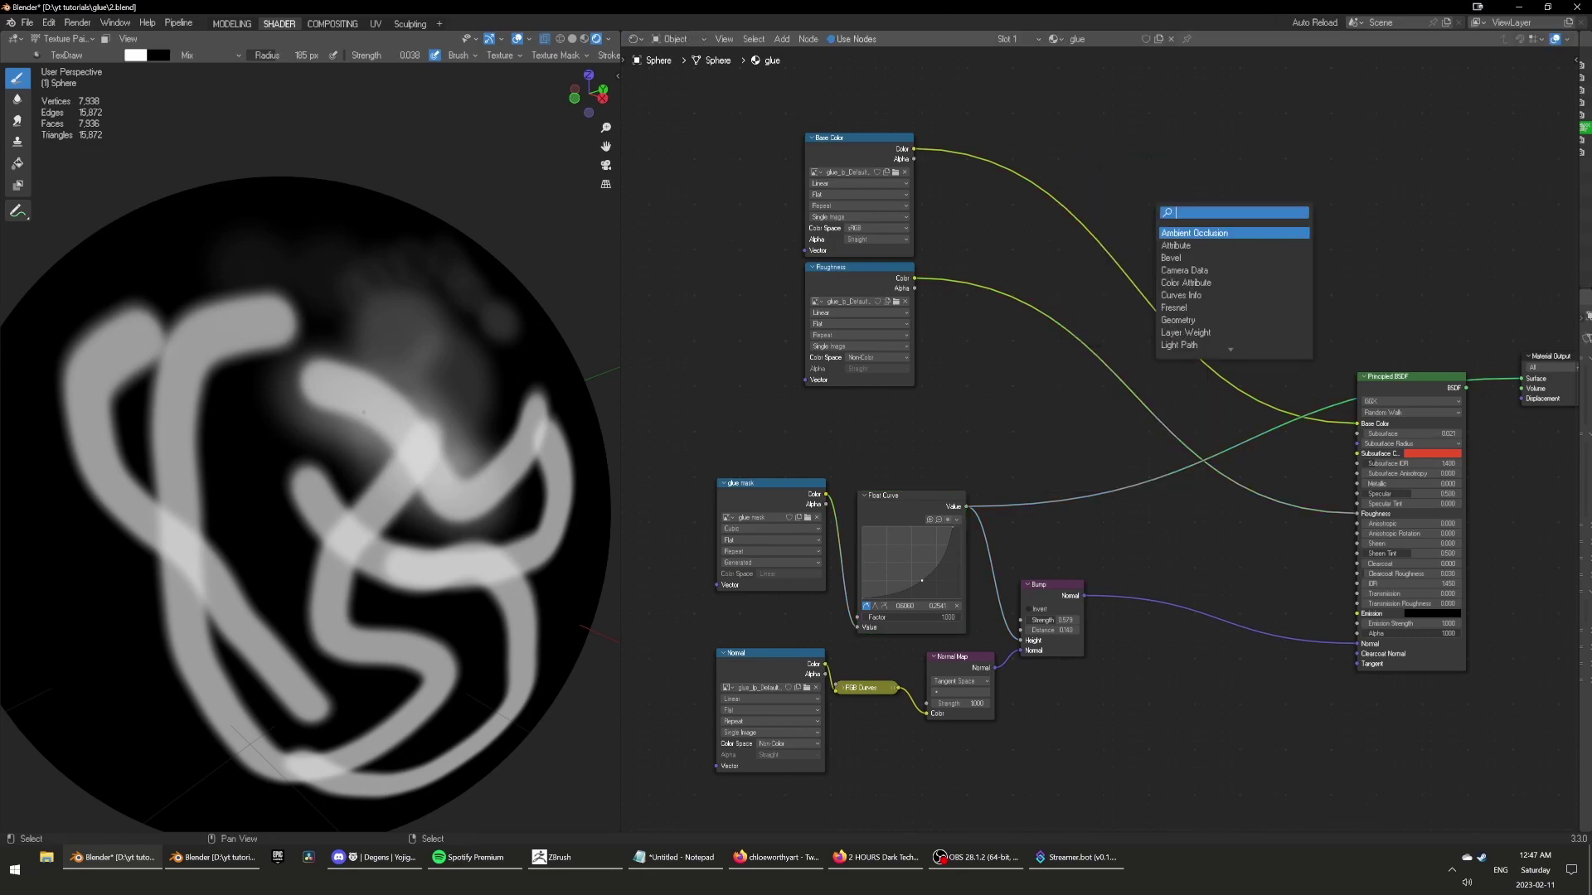
text(laye)
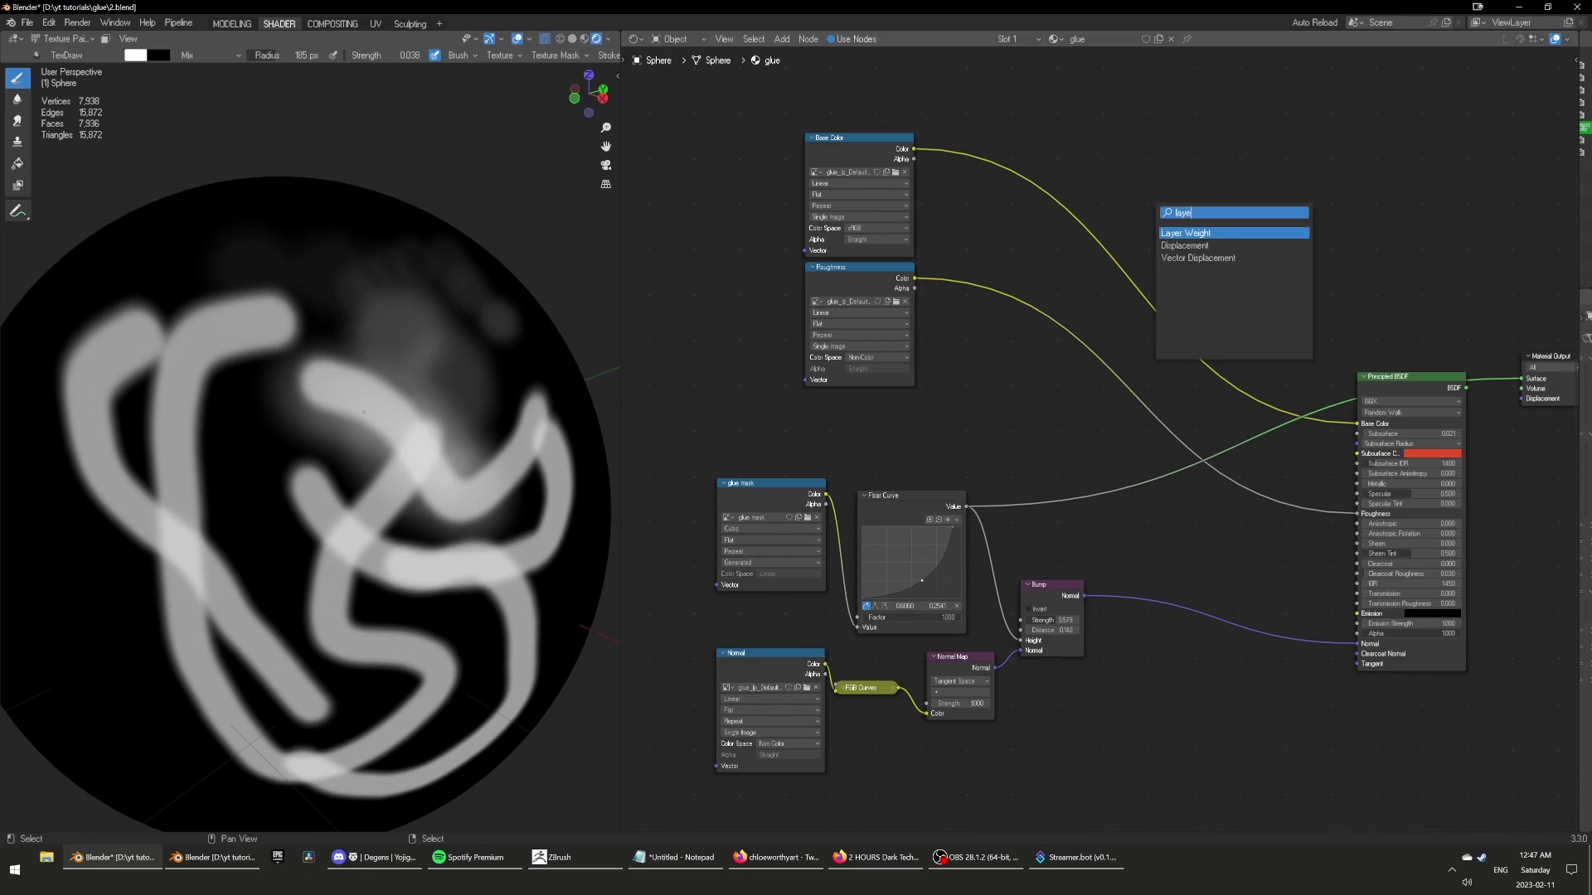
key(Return)
click(1111, 169)
Add a second Float Curve node beside the Layer Weight node.
middle_drag(1113, 167, 1121, 323)
scroll(1119, 325, up, 4)
middle_drag(1212, 287, 1160, 439)
middle_drag(1067, 376, 1064, 274)
scroll(1065, 274, up, 2)
key(shift+a)
click(1116, 324)
text(flo)
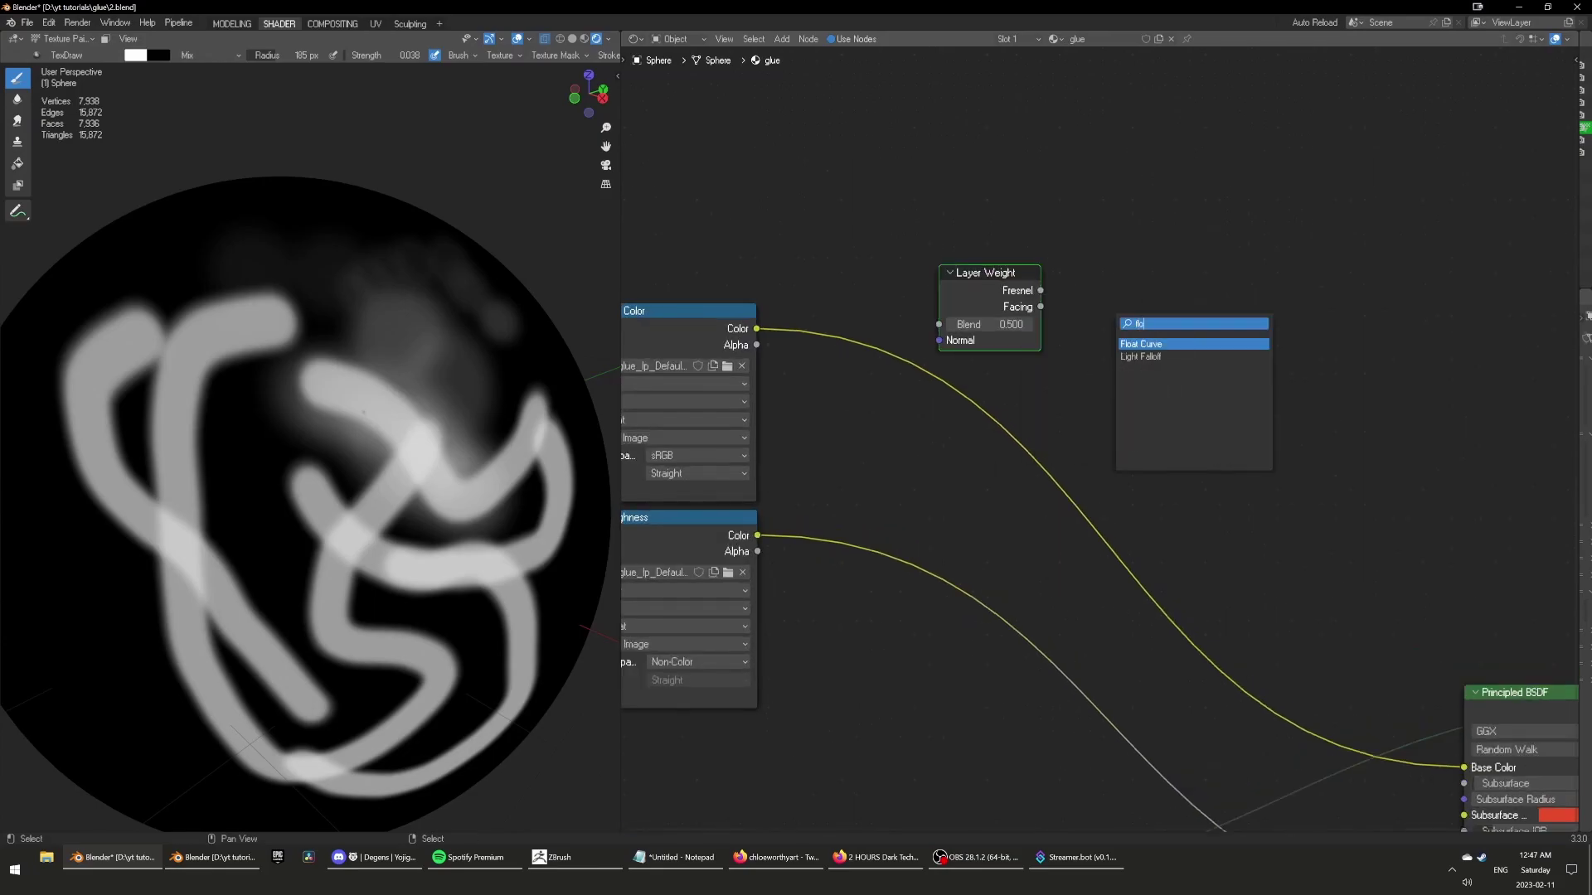
key(Return)
click(1098, 223)
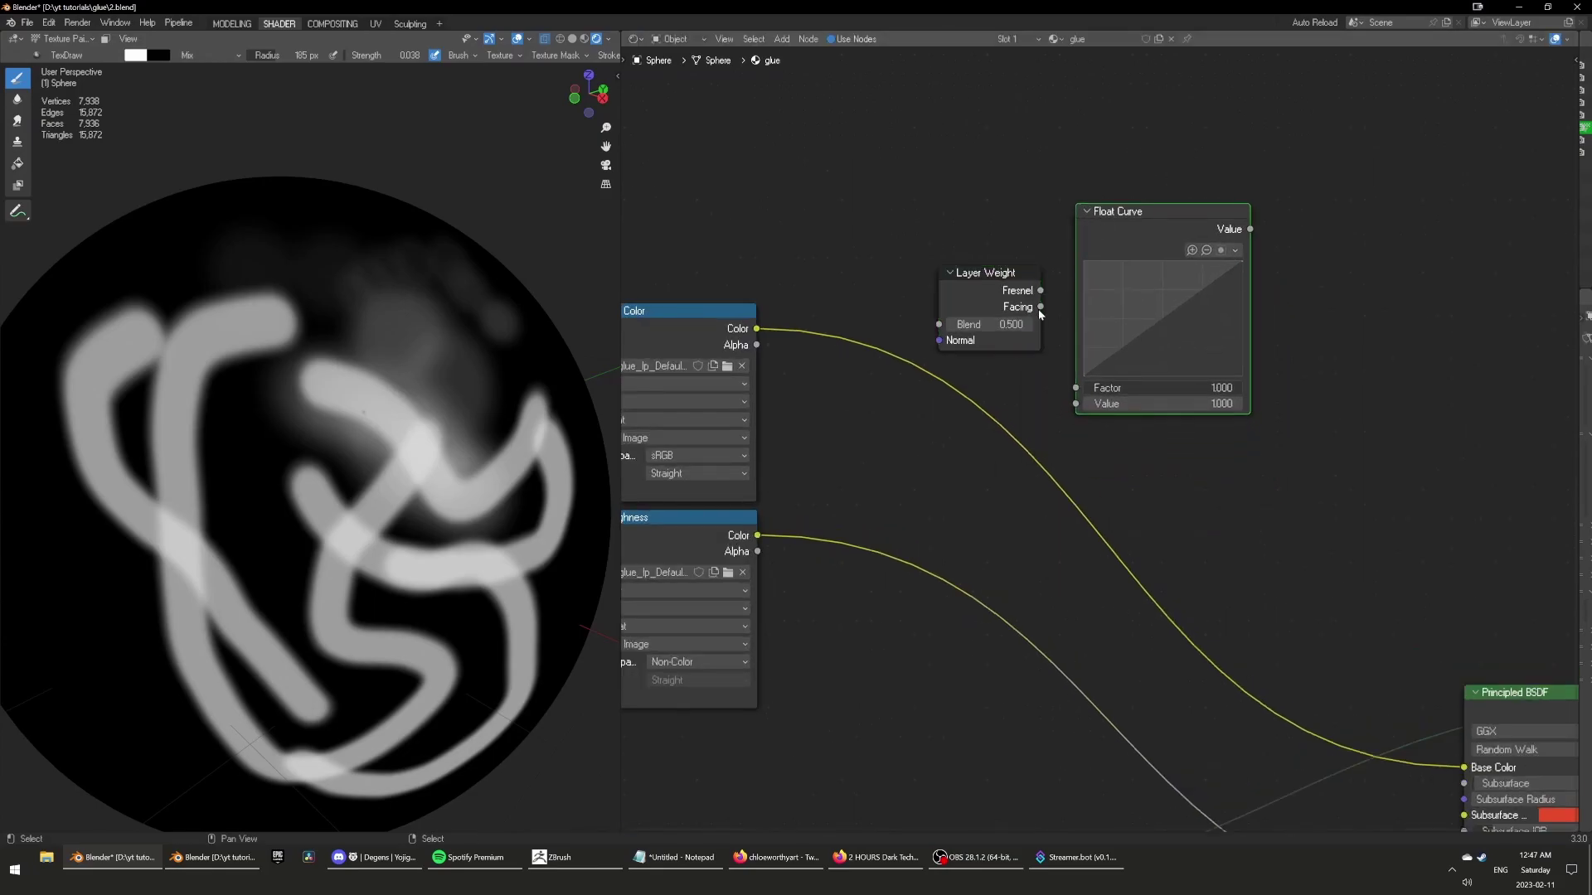
Preview the Layer Weight's Fresnel output and its Facing output on the sphere.
ctrl+shift+click(1002, 305)
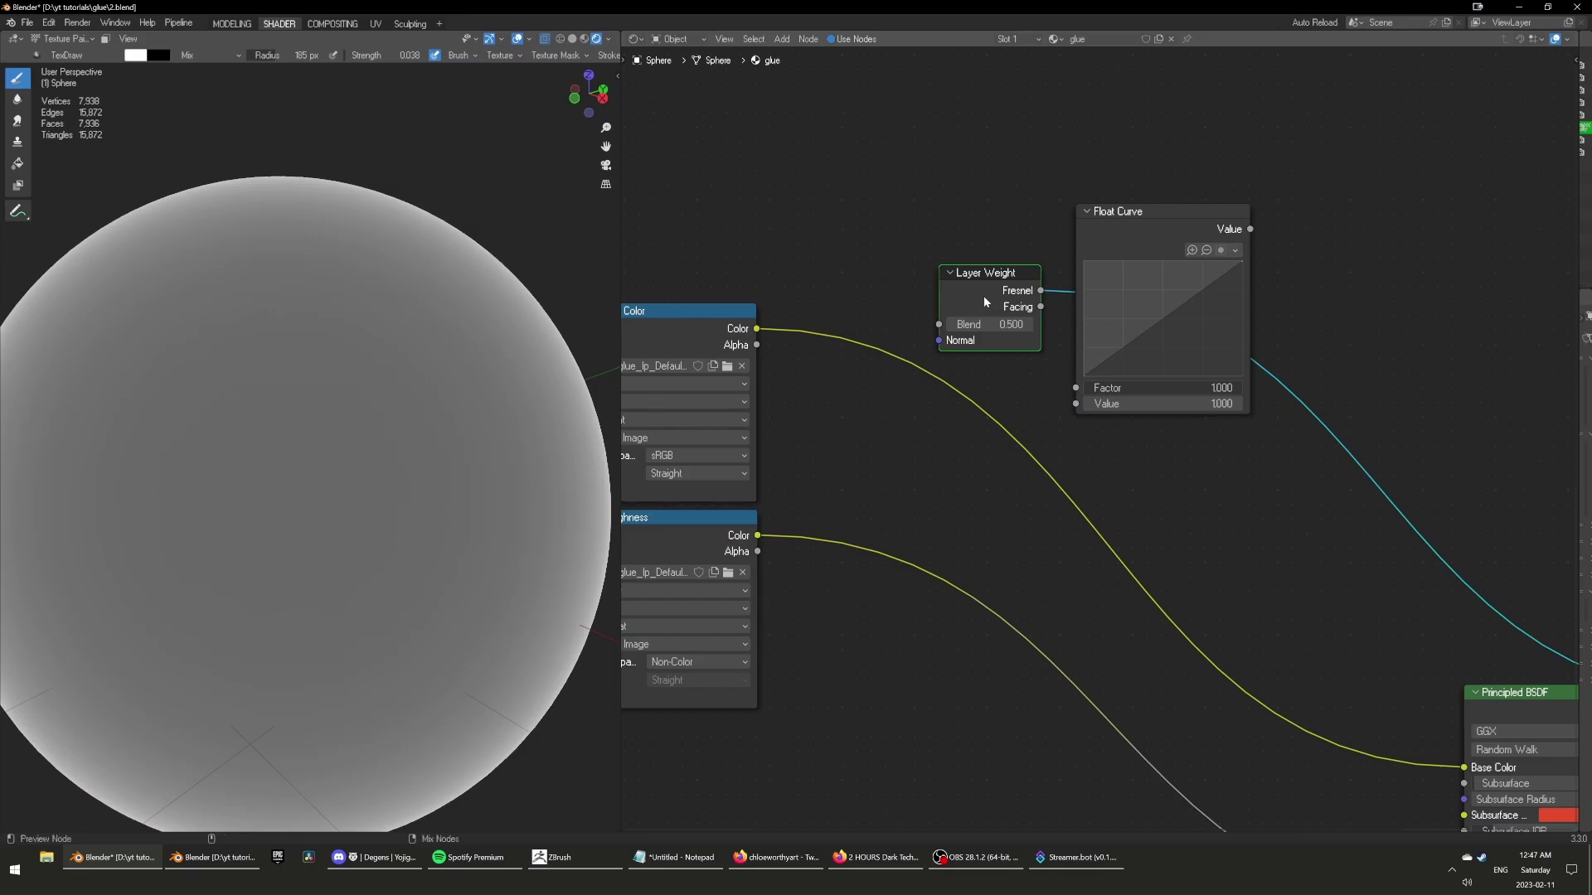
ctrl+shift+click(986, 301)
scroll(365, 465, down, 4)
mouse_move(366, 465)
middle_down()
mouse_move(361, 498)
mouse_move(360, 465)
middle_up()
scroll(398, 461, up, 3)
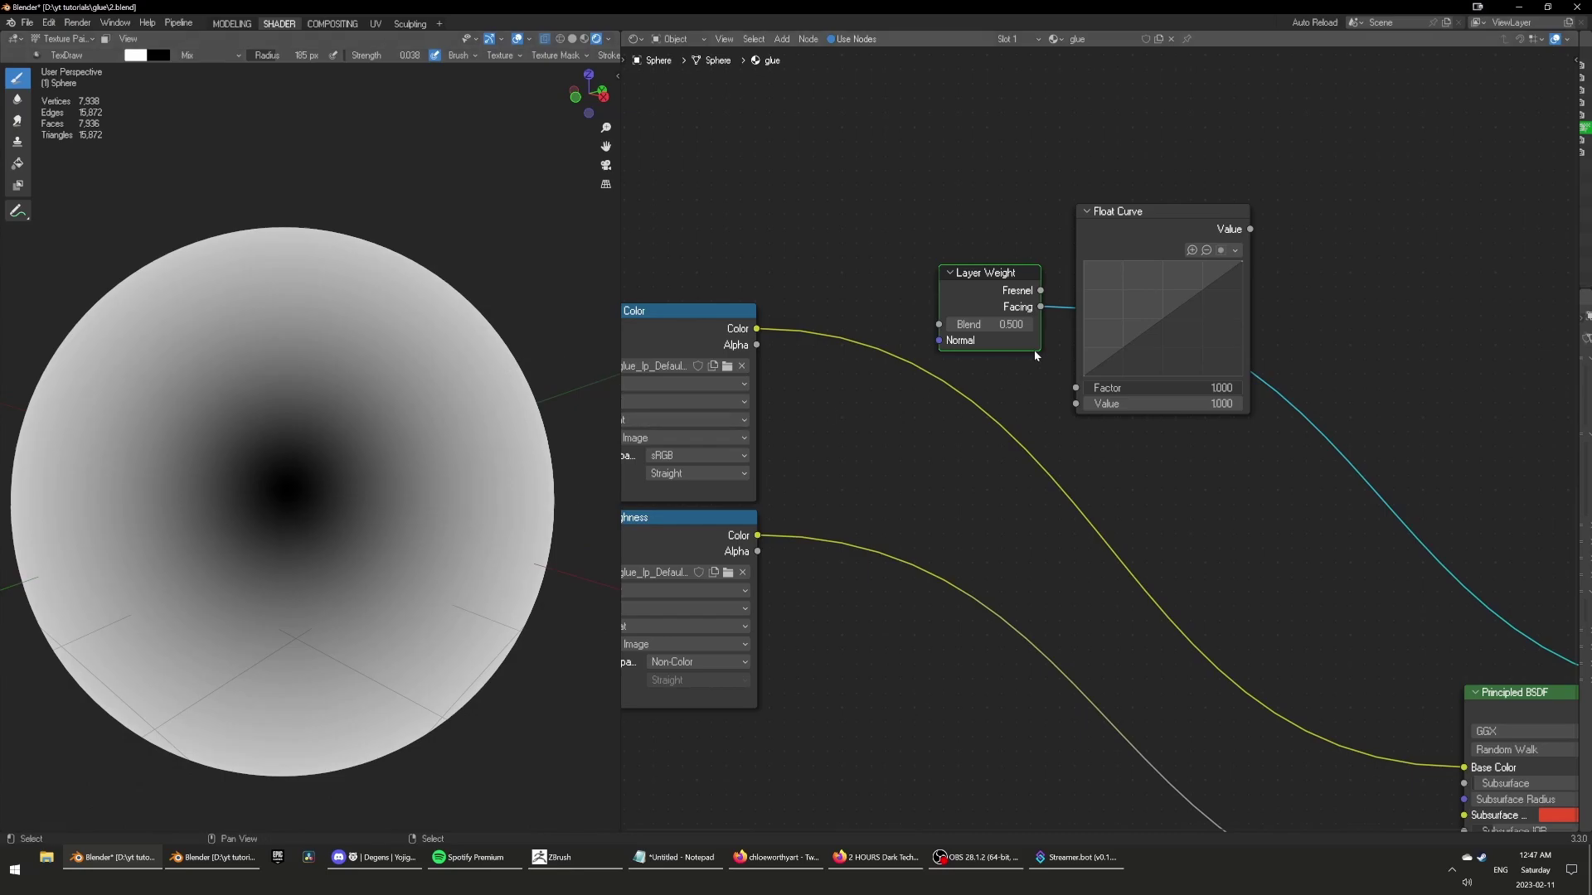
Add a MixRGB node, link Layer Weight's Facing to the new Float Curve's Value, and feed the curve into the Mix factor.
scroll(1092, 431, down, 3)
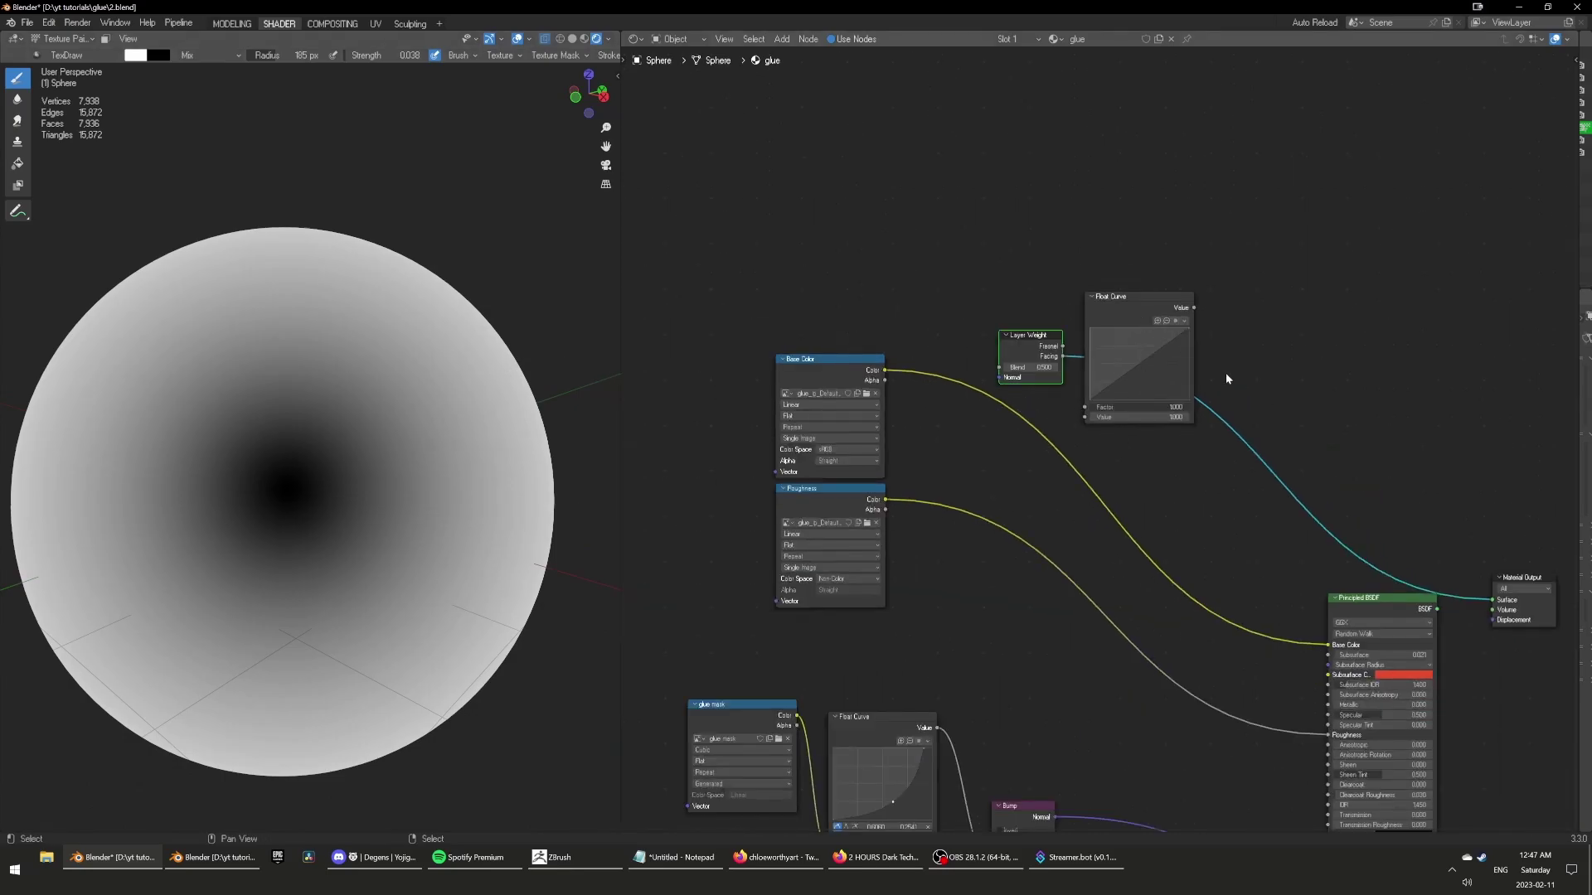
key(shift+a)
text(mi)
key(Return)
click(1137, 313)
drag(1061, 361, 1091, 417)
drag(1194, 309, 1237, 387)
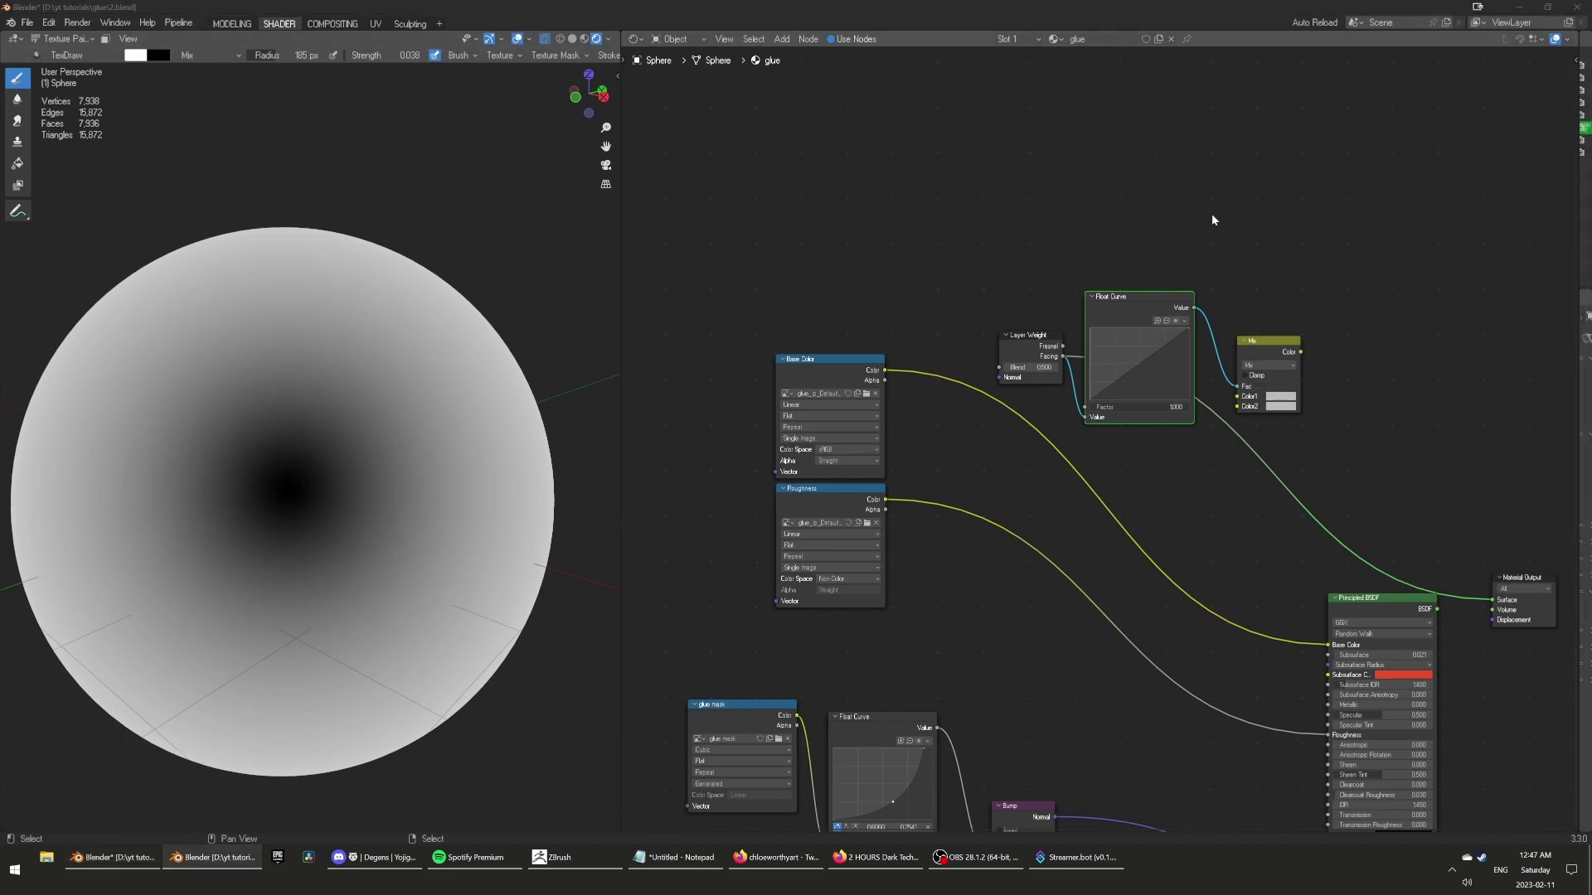
Move the Float Curve's output link from the Mix node's factor to its Color2 input.
click(1076, 235)
scroll(950, 334, up, 1)
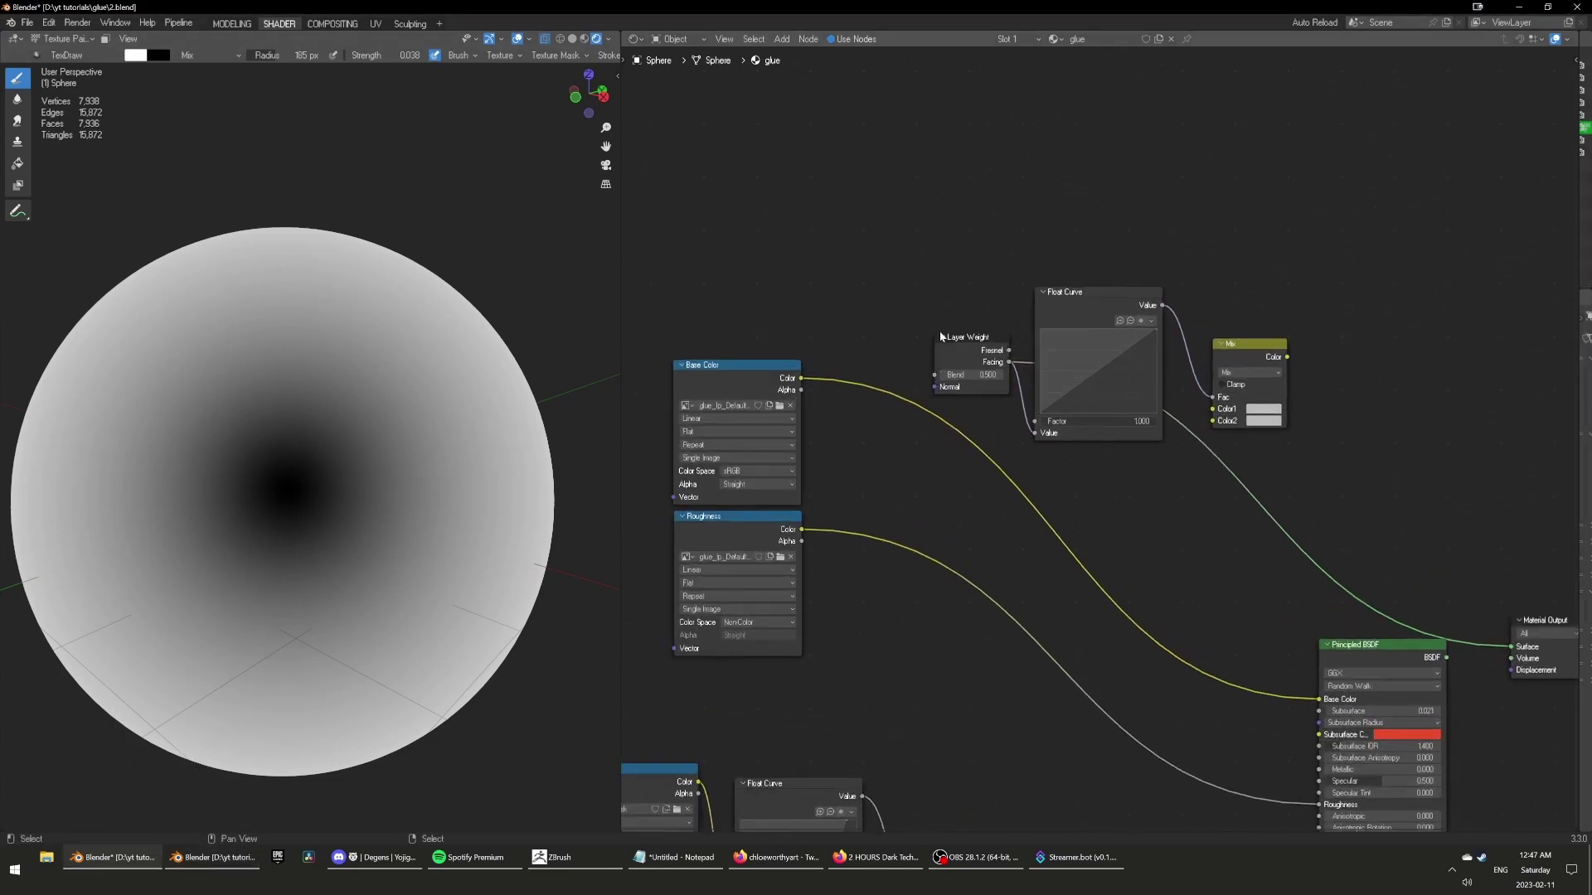
click(1052, 326)
middle_drag(1016, 271, 948, 215)
click(1132, 221)
middle_drag(1131, 221, 1152, 241)
drag(1113, 269, 1151, 251)
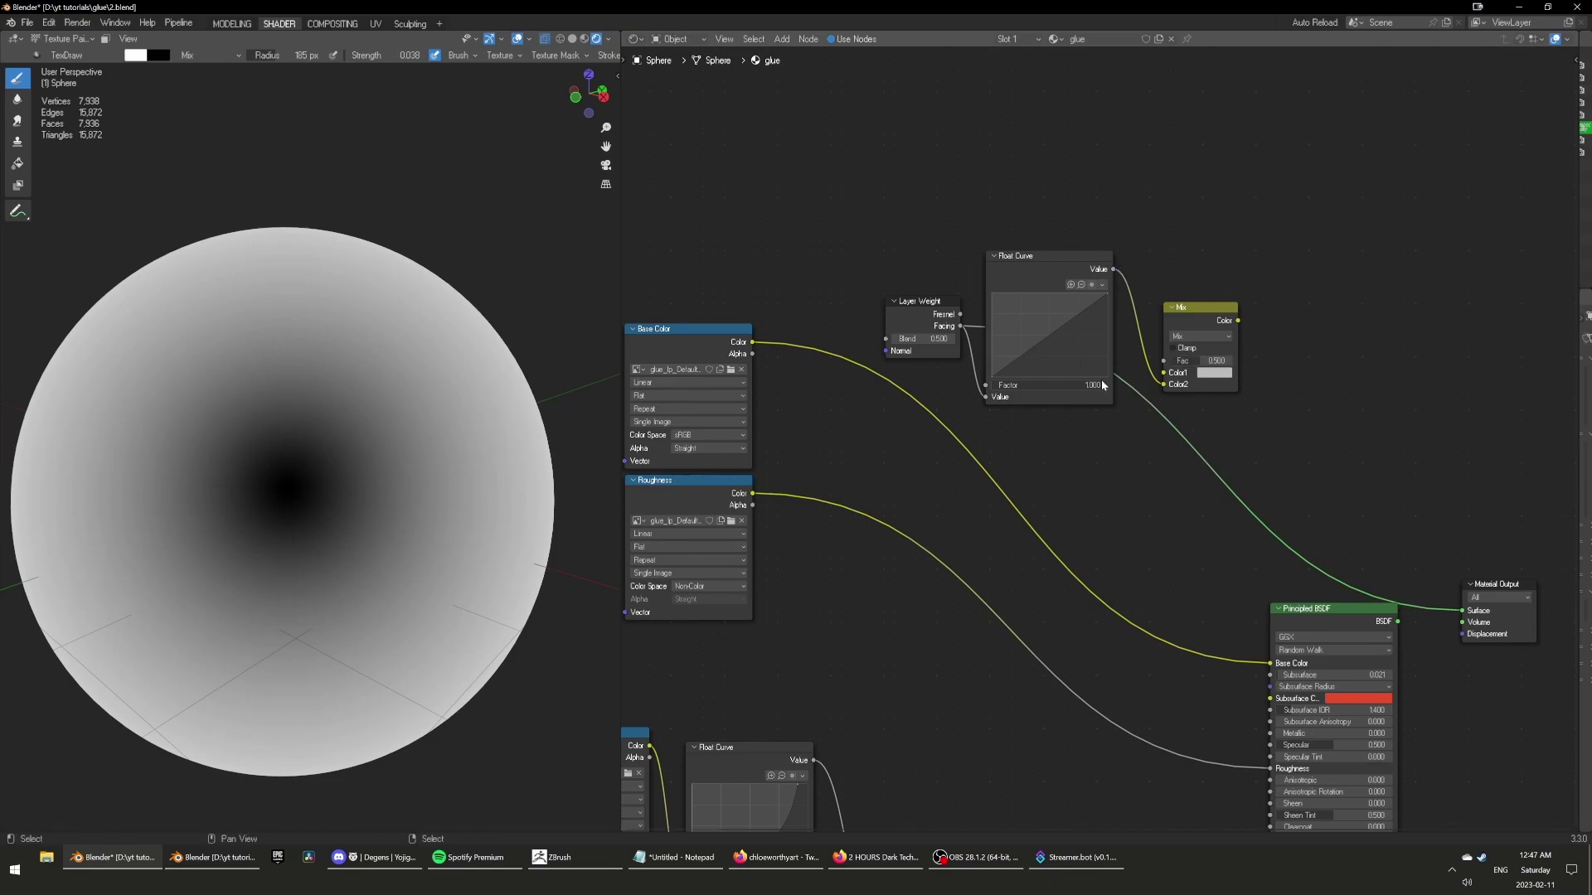
Space out the Mix node from the Layer Weight and Float Curve nodes, moving that pair up and away from it.
drag(1191, 318, 1202, 322)
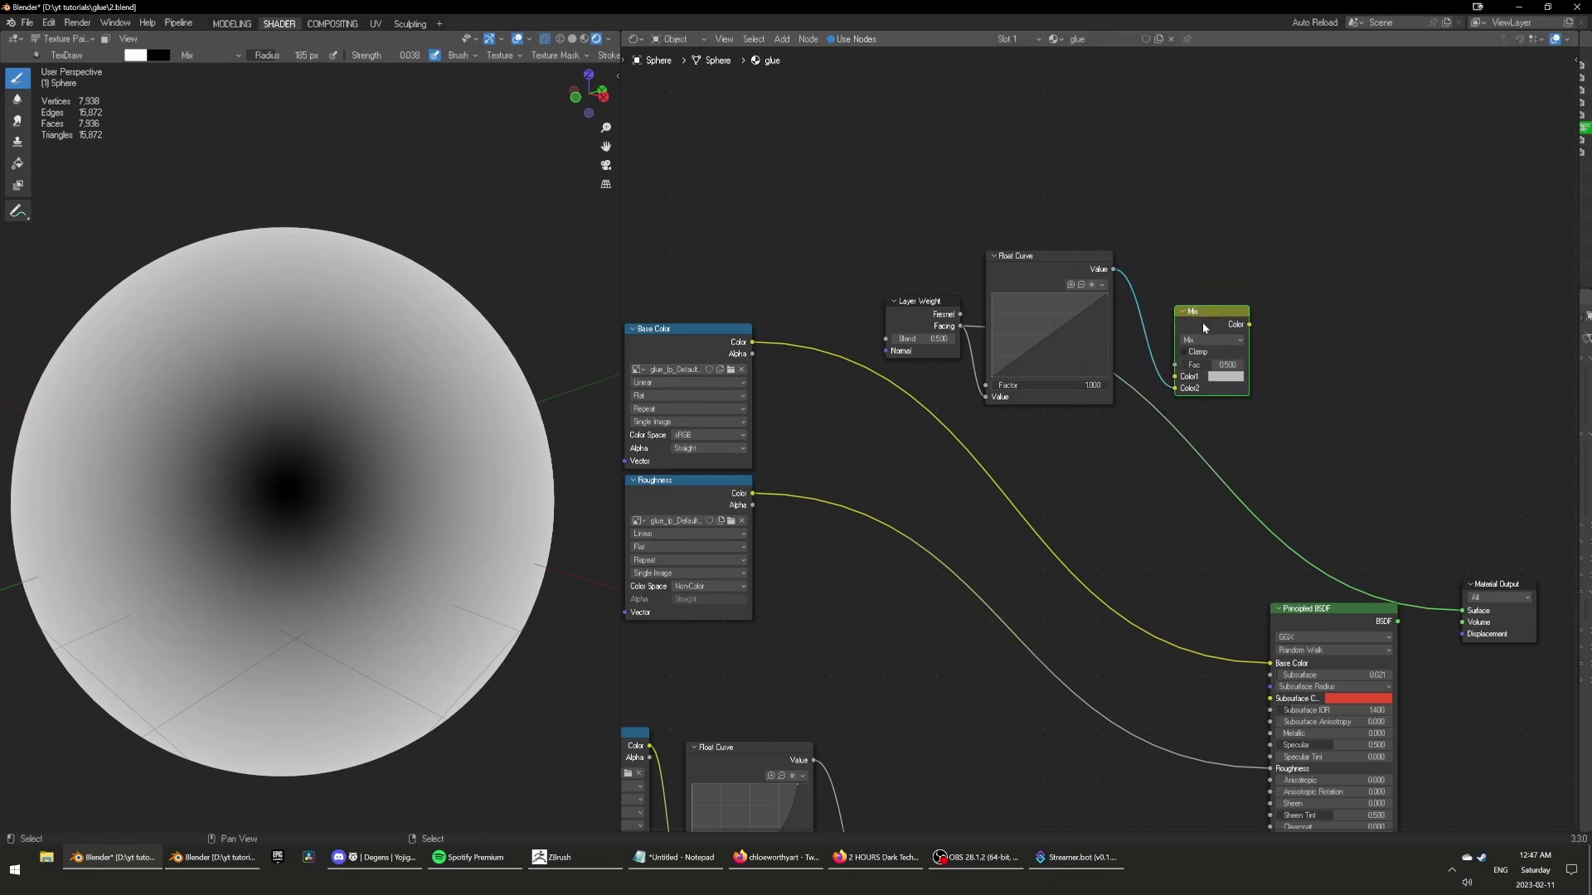
drag(881, 217, 1114, 406)
key(g)
click(1000, 307)
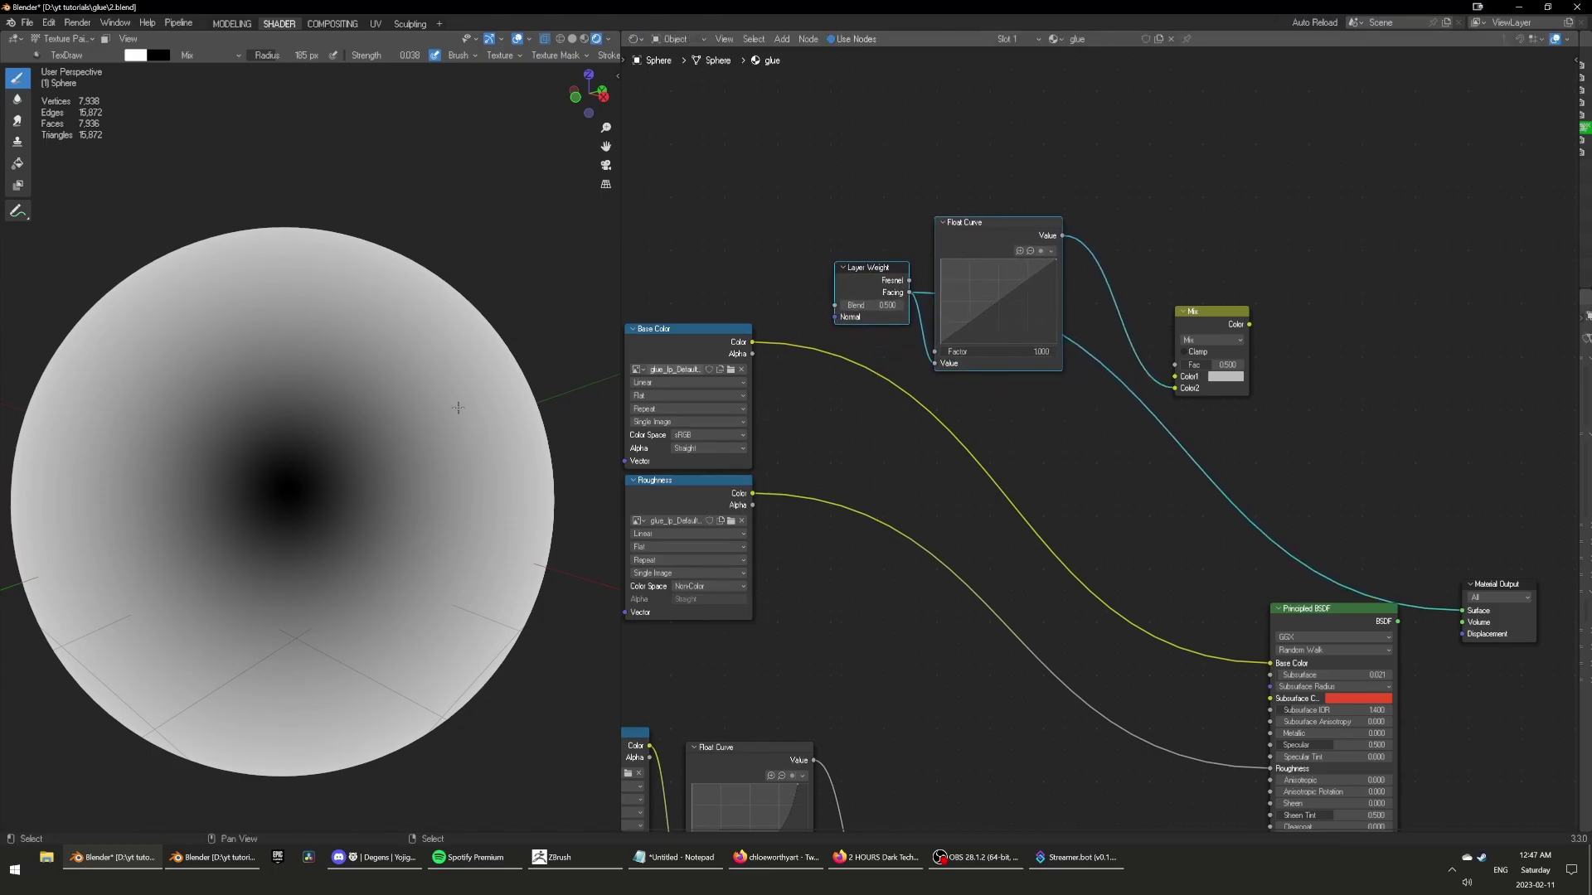
Preview the glue mask texture alone on the sphere.
scroll(897, 640, down, 2)
middle_drag(933, 670, 1044, 489)
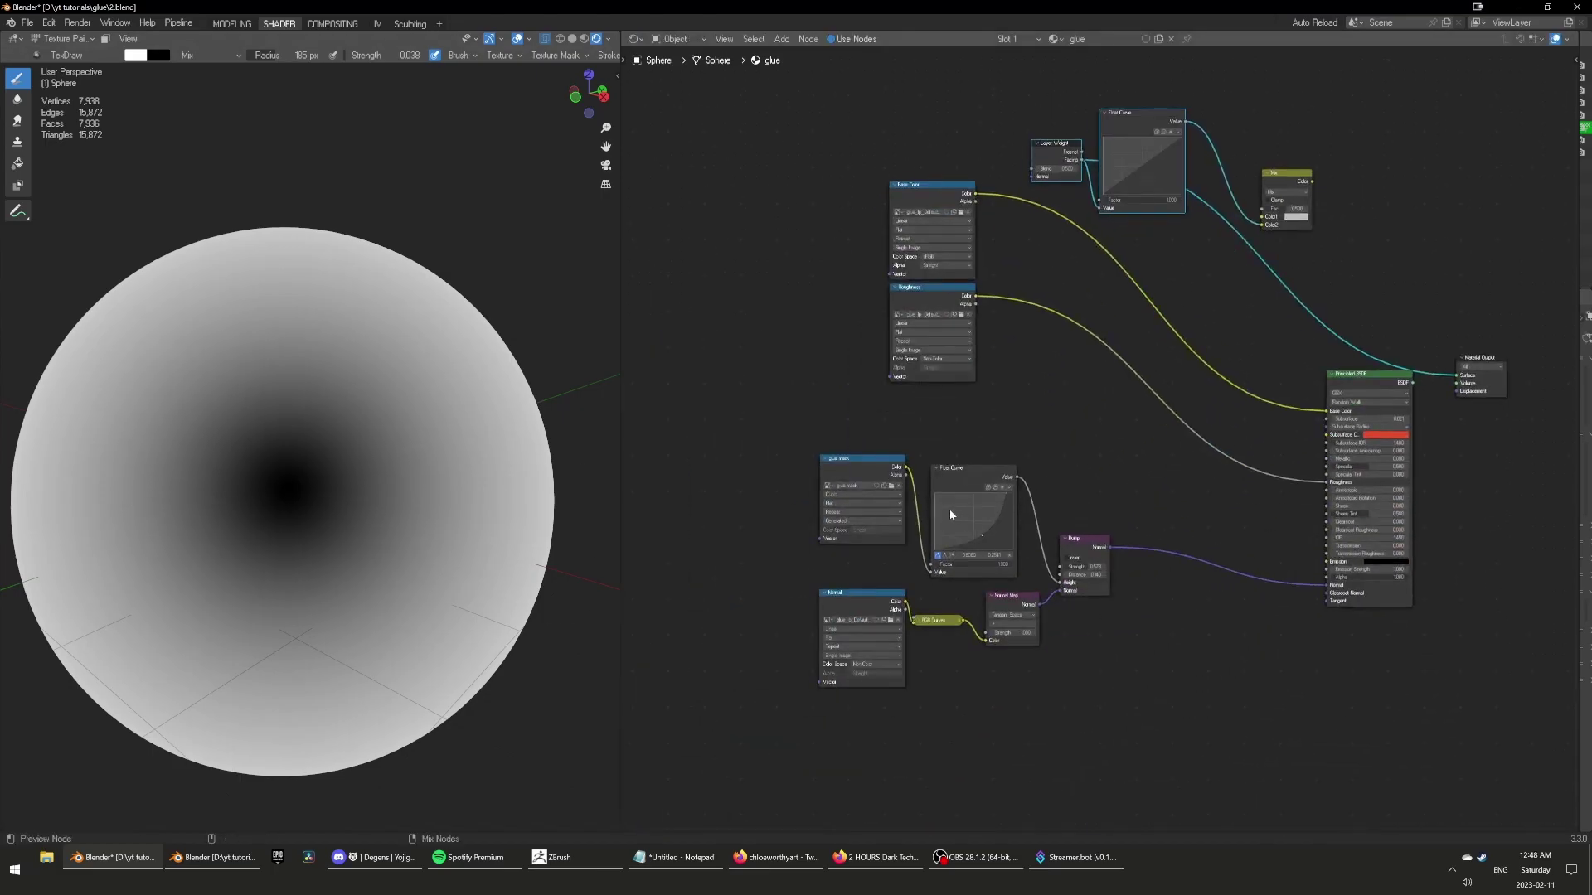
ctrl+shift+click(858, 471)
Connect the Bump's Normal output to the Layer Weight's Normal input.
middle_drag(1079, 411, 1086, 534)
scroll(1113, 511, up, 3)
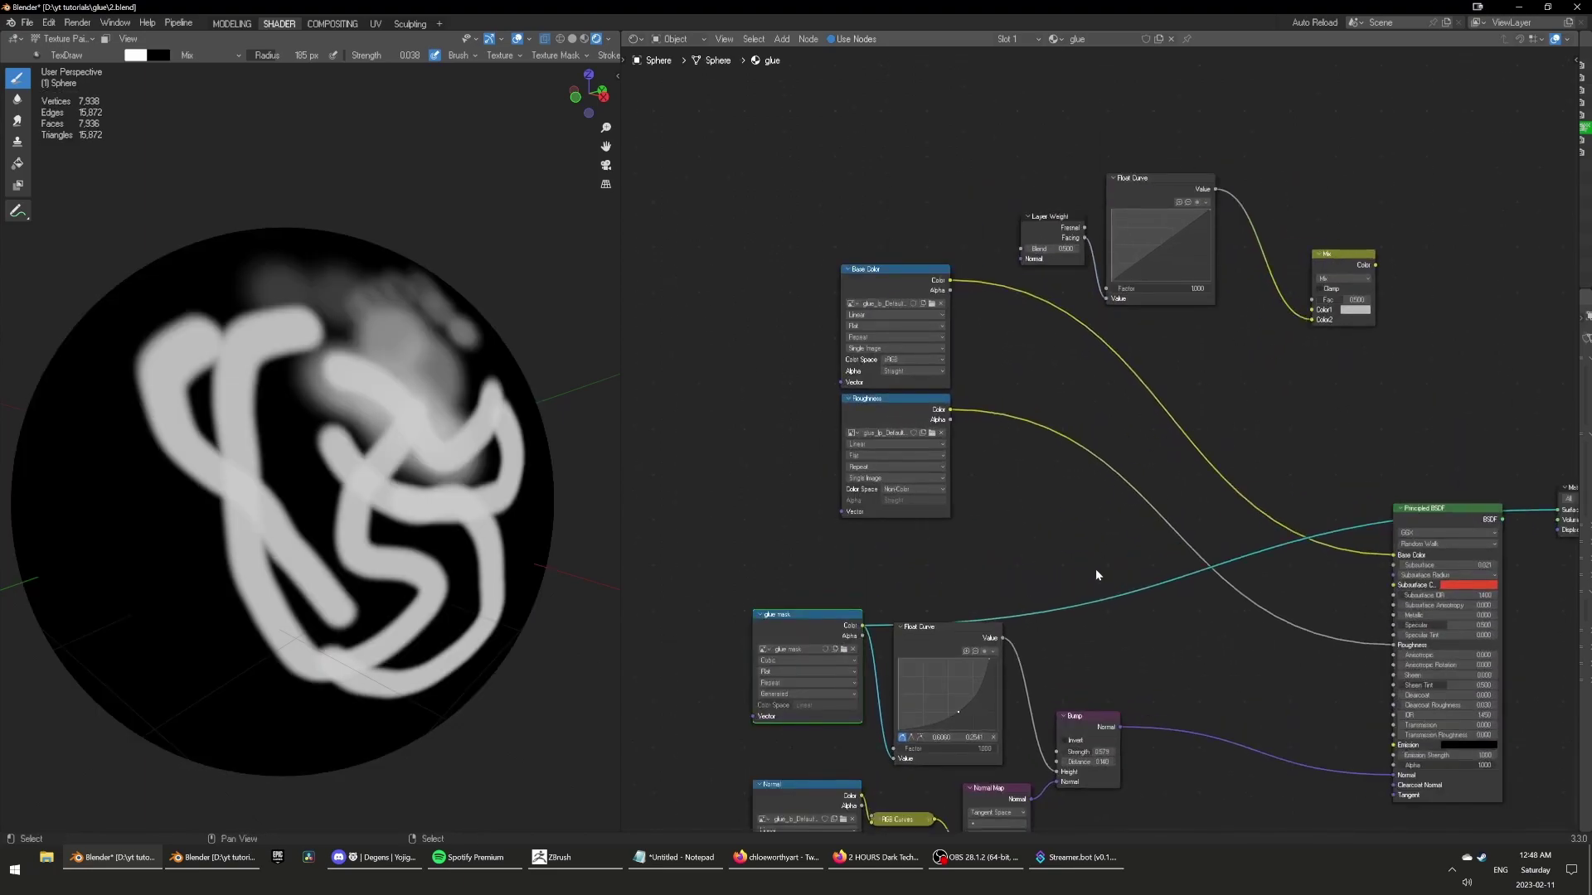
click(1108, 732)
drag(1121, 730, 1021, 260)
scroll(1052, 348, up, 3)
click(1044, 279)
scroll(1086, 486, down, 1)
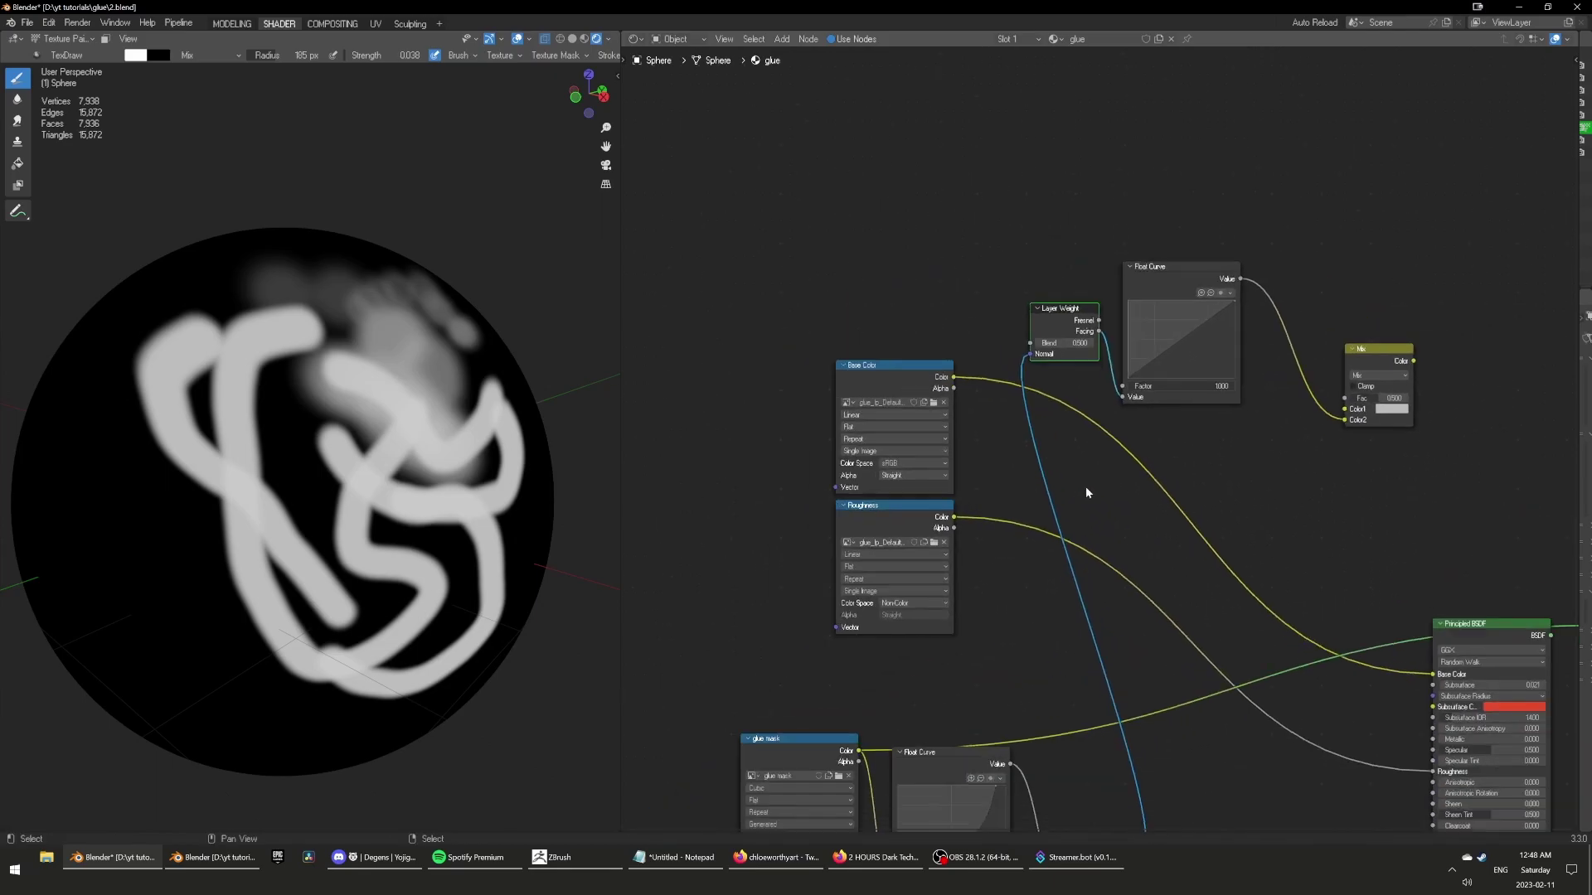
Preview the Layer Weight's Float Curve output on the sphere and inspect the bump detail around the painted strokes.
middle_drag(1086, 486, 1002, 554)
scroll(1061, 521, down, 1)
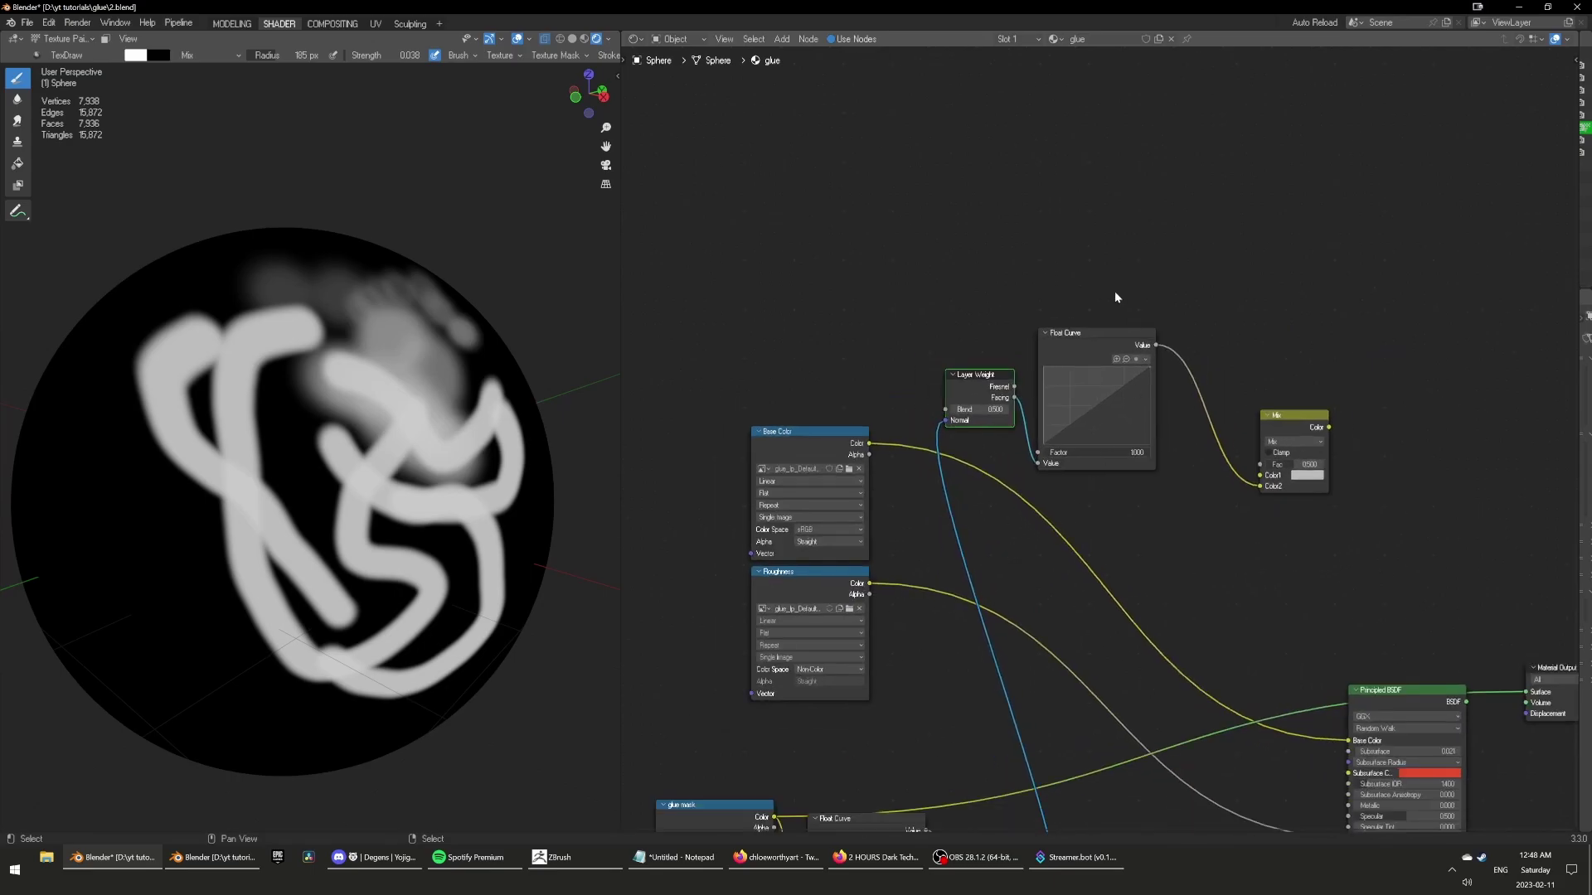
ctrl+shift+click(1096, 349)
scroll(275, 518, up, 6)
scroll(274, 518, down, 6)
scroll(274, 518, up, 2)
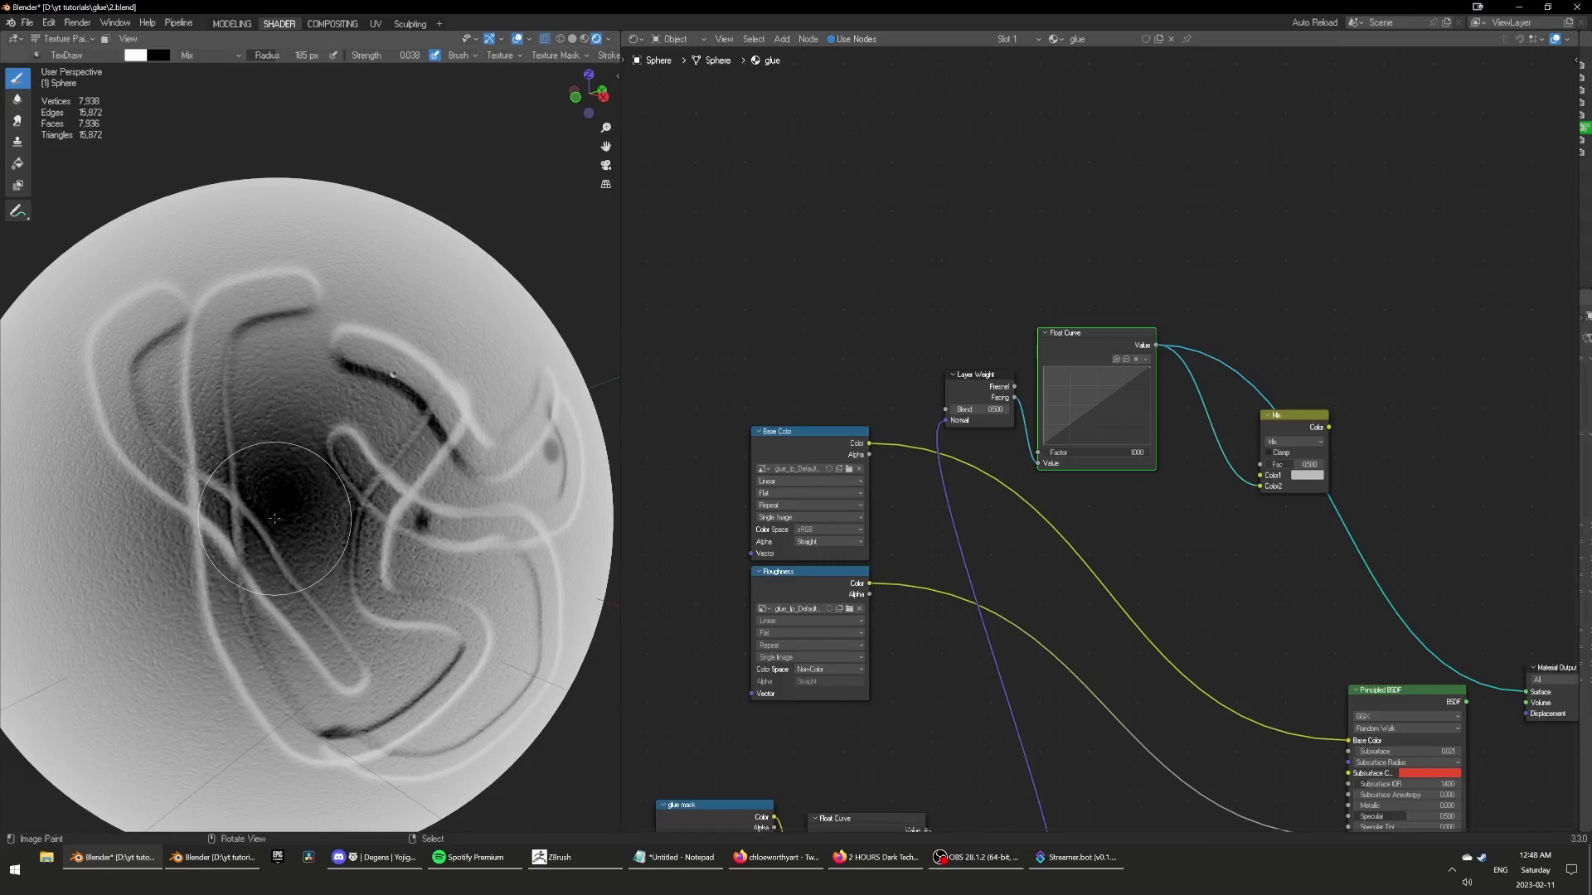
Reshape the Layer Weight's Float Curve with its left endpoint at 0, 1, a low dip, and a raised point at 0.7333, 0.9375.
scroll(1071, 421, up, 1)
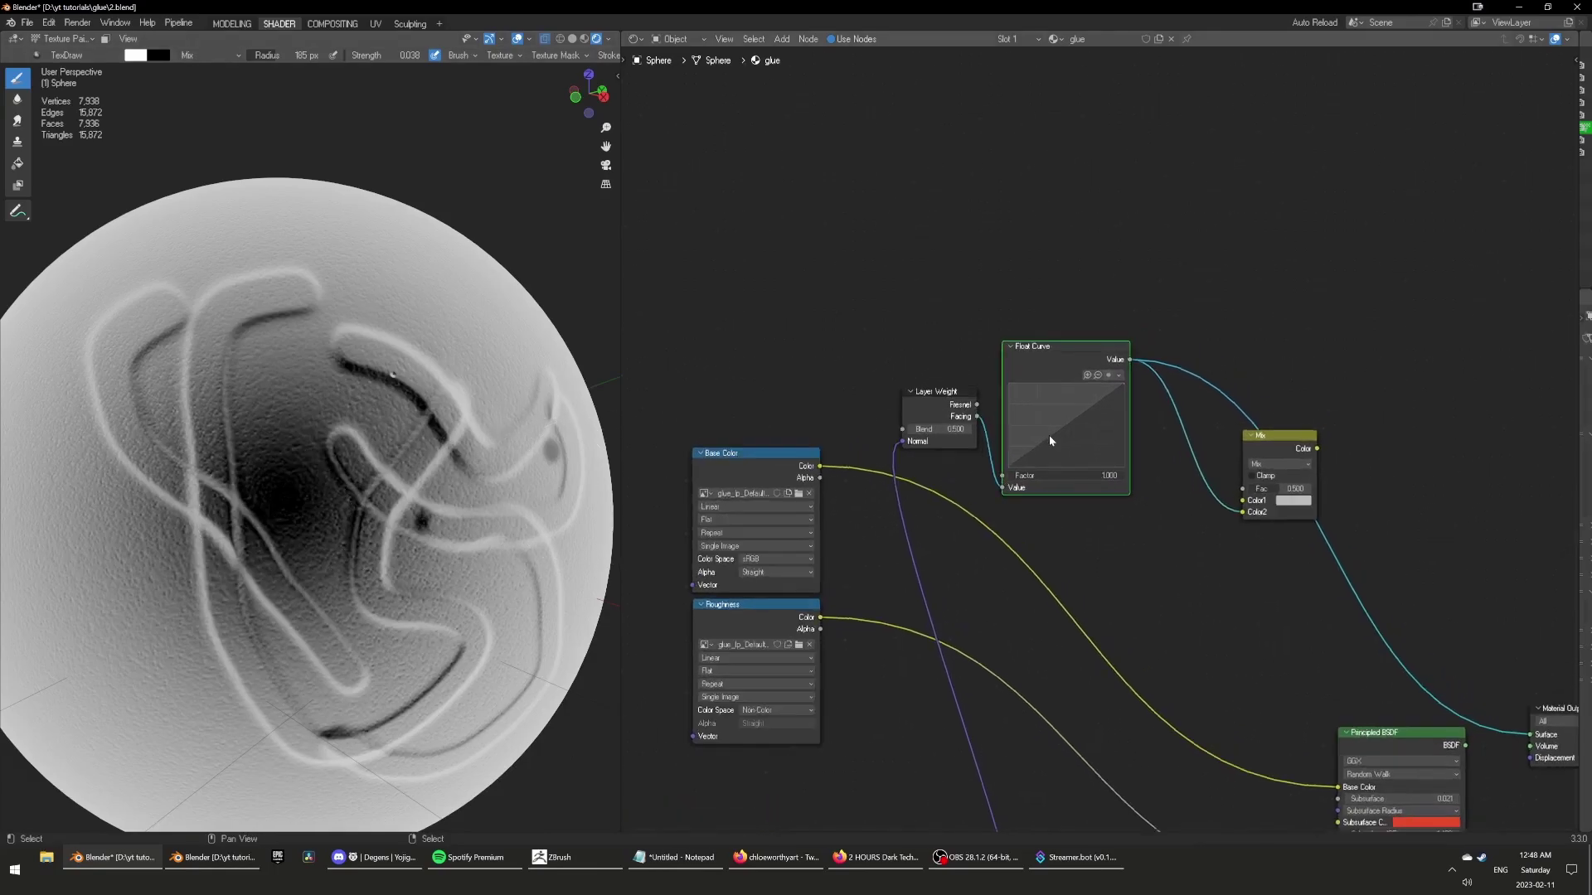
drag(1038, 439, 1082, 457)
middle_drag(307, 498, 373, 480)
scroll(359, 488, up, 3)
scroll(369, 495, down, 3)
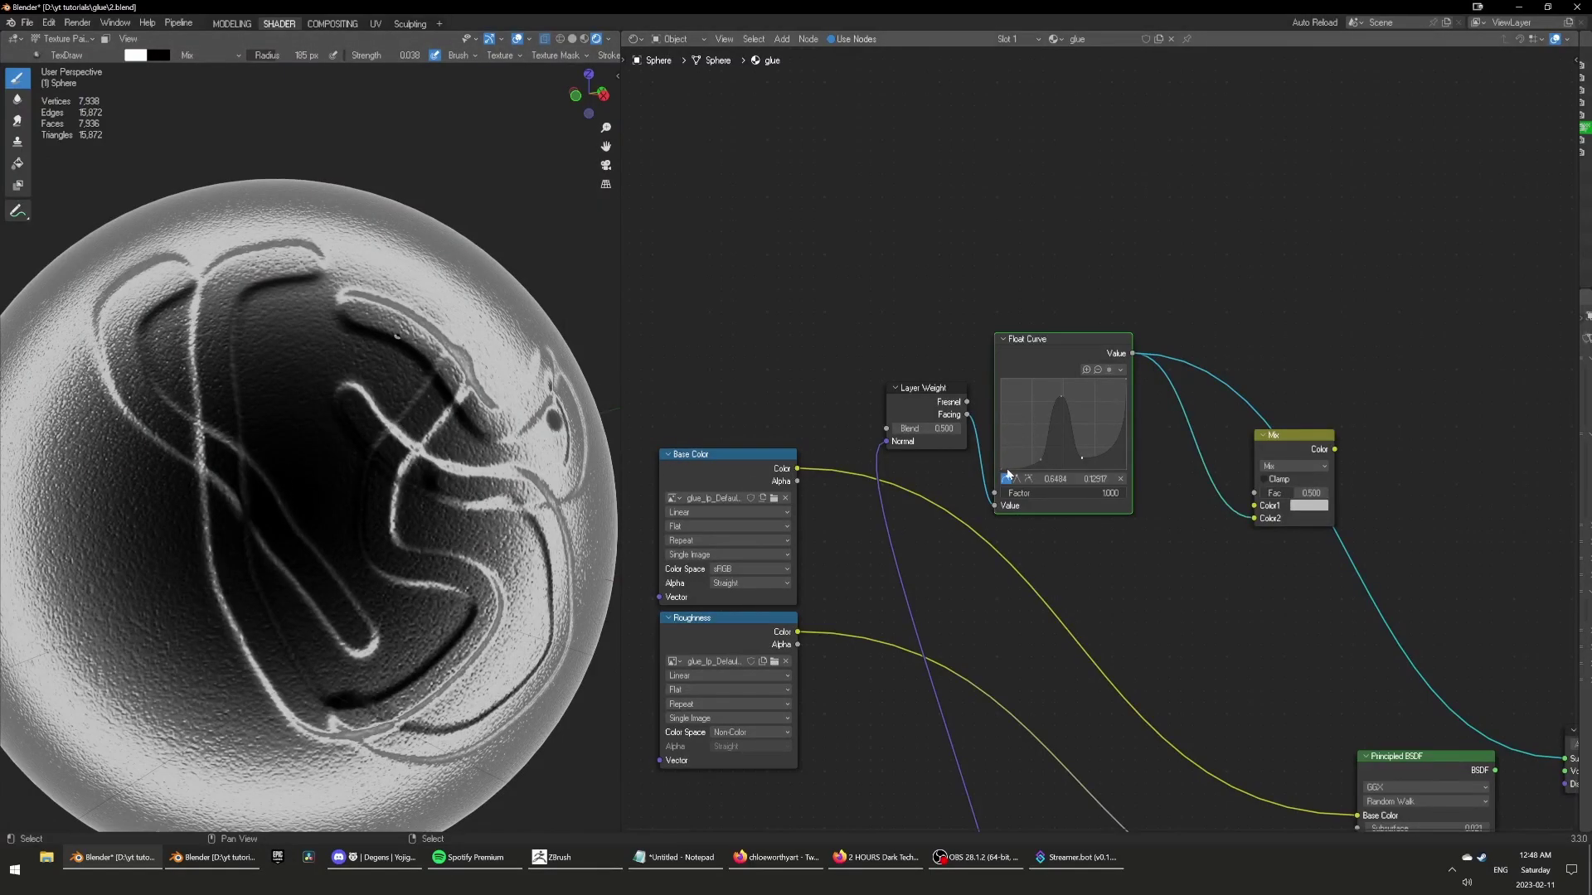
drag(1000, 461, 1001, 381)
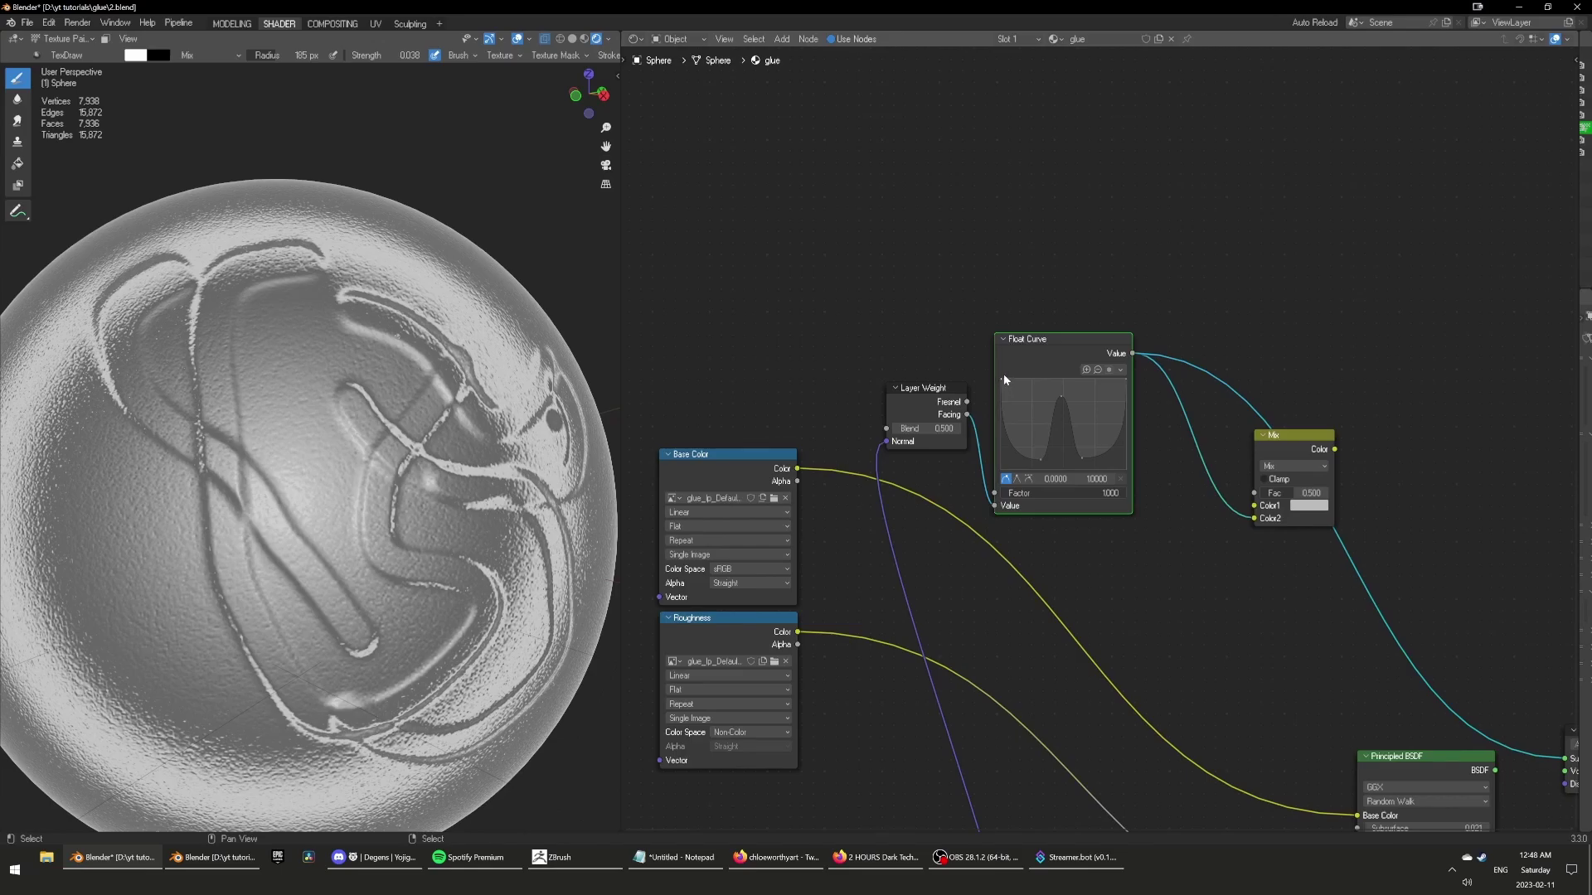
drag(1084, 460, 1095, 390)
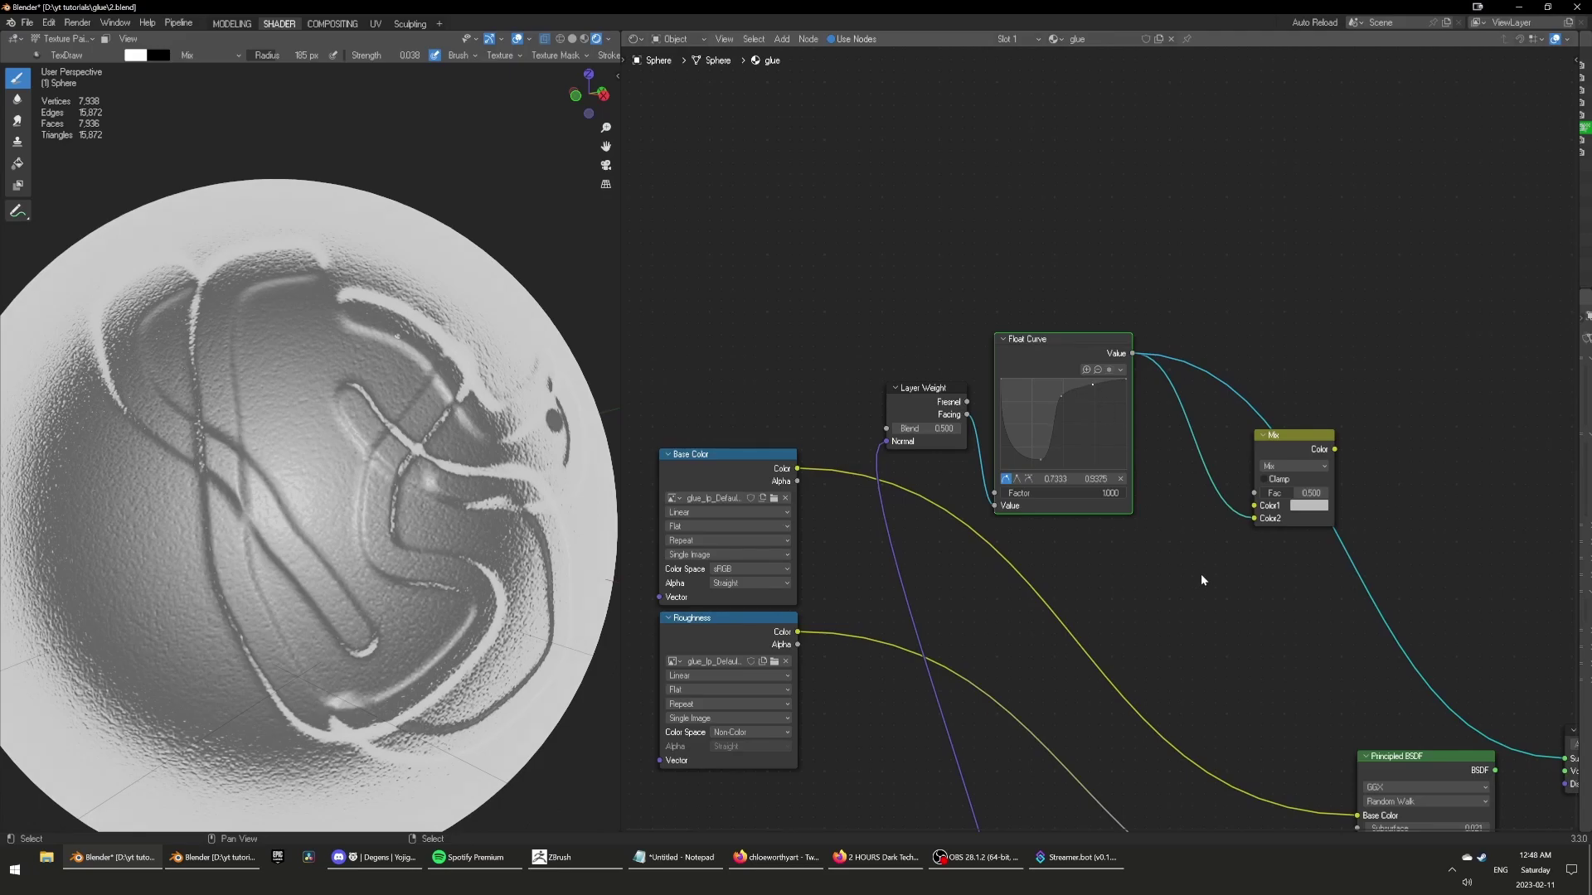
Connect the glue mask's Float Curve Value to the Mix node's Fac and set the Mix's Color1 to black.
scroll(1156, 576, down, 3)
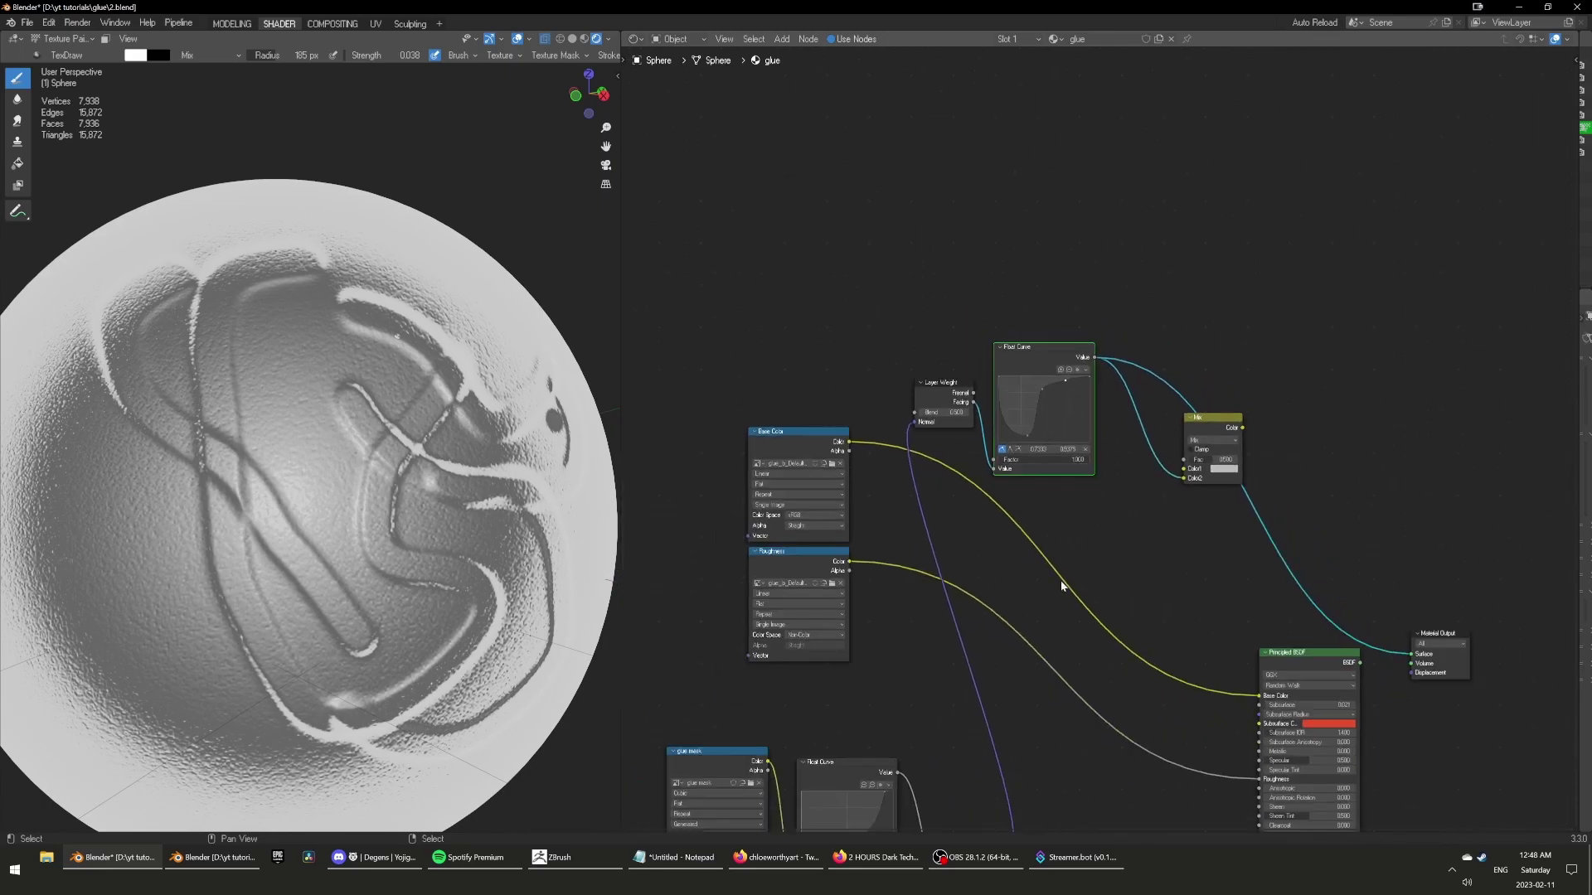
scroll(1061, 580, down, 2)
middle_drag(1061, 580, 1122, 456)
scroll(1119, 452, up, 3)
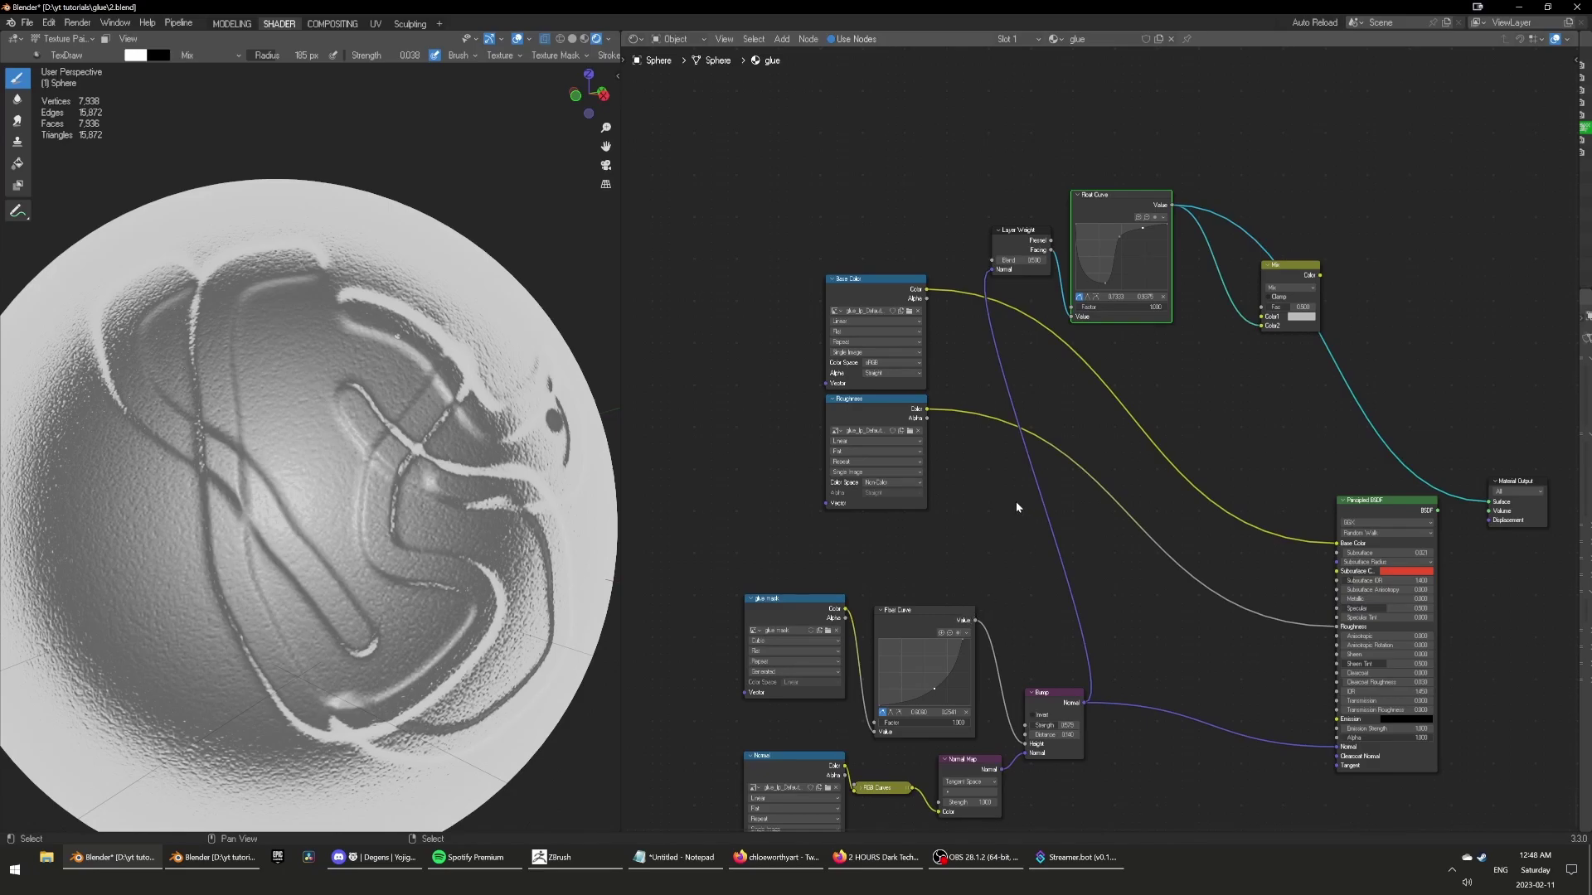
drag(975, 620, 1344, 314)
scroll(1252, 411, up, 1)
click(1278, 379)
Preview the Mix node on the sphere and examine the masked edge detail of the painted strokes.
ctrl+shift+click(1258, 341)
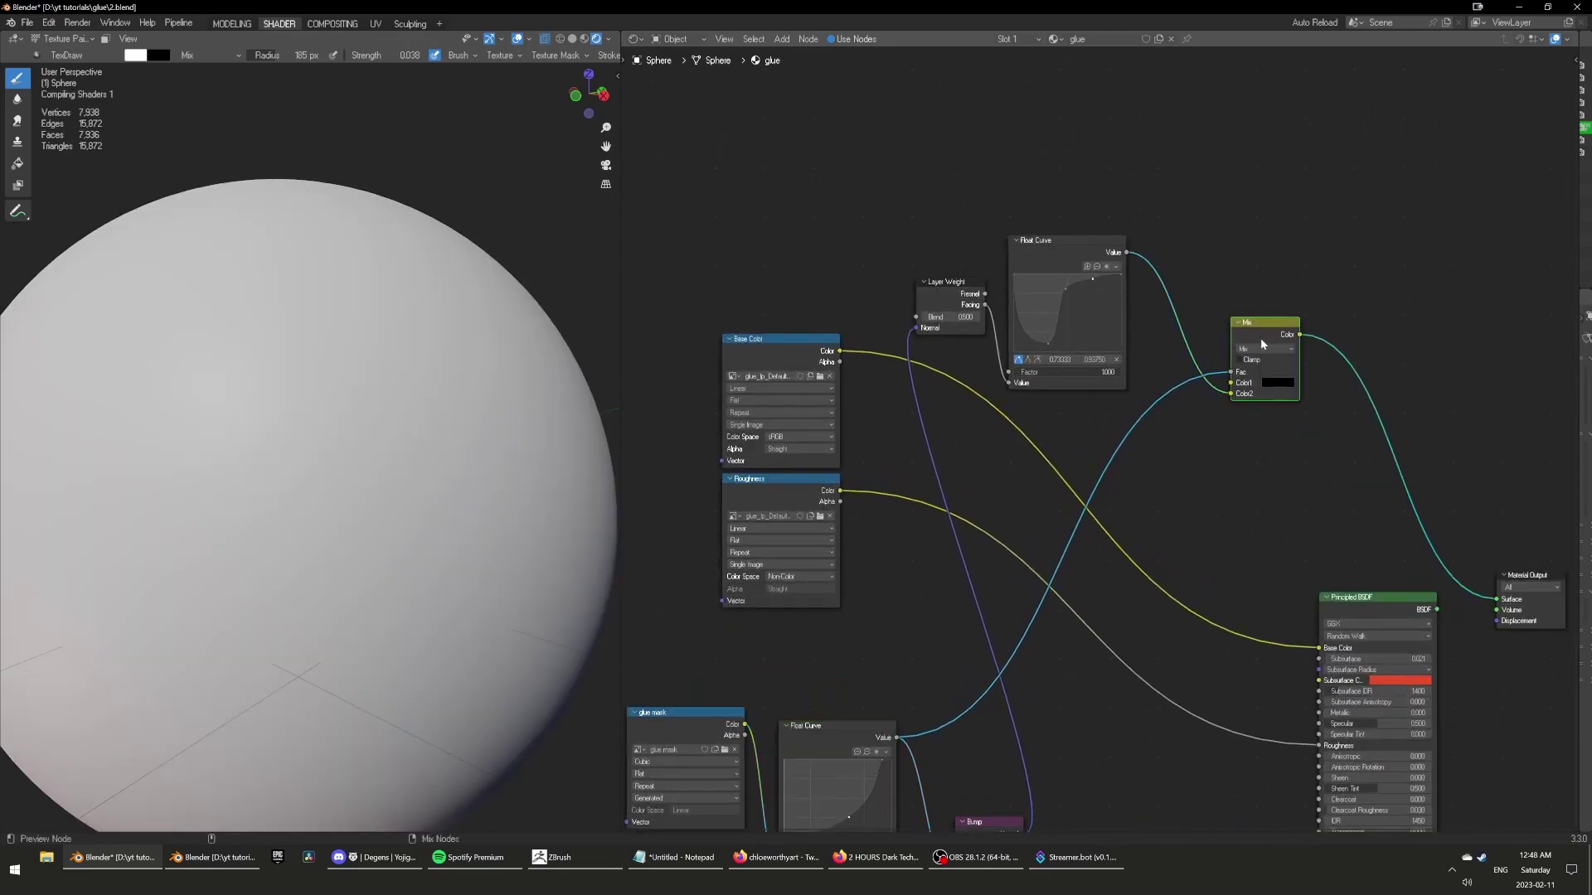
mouse_move(400, 456)
middle_down()
mouse_move(384, 415)
mouse_move(438, 402)
mouse_move(249, 423)
middle_up()
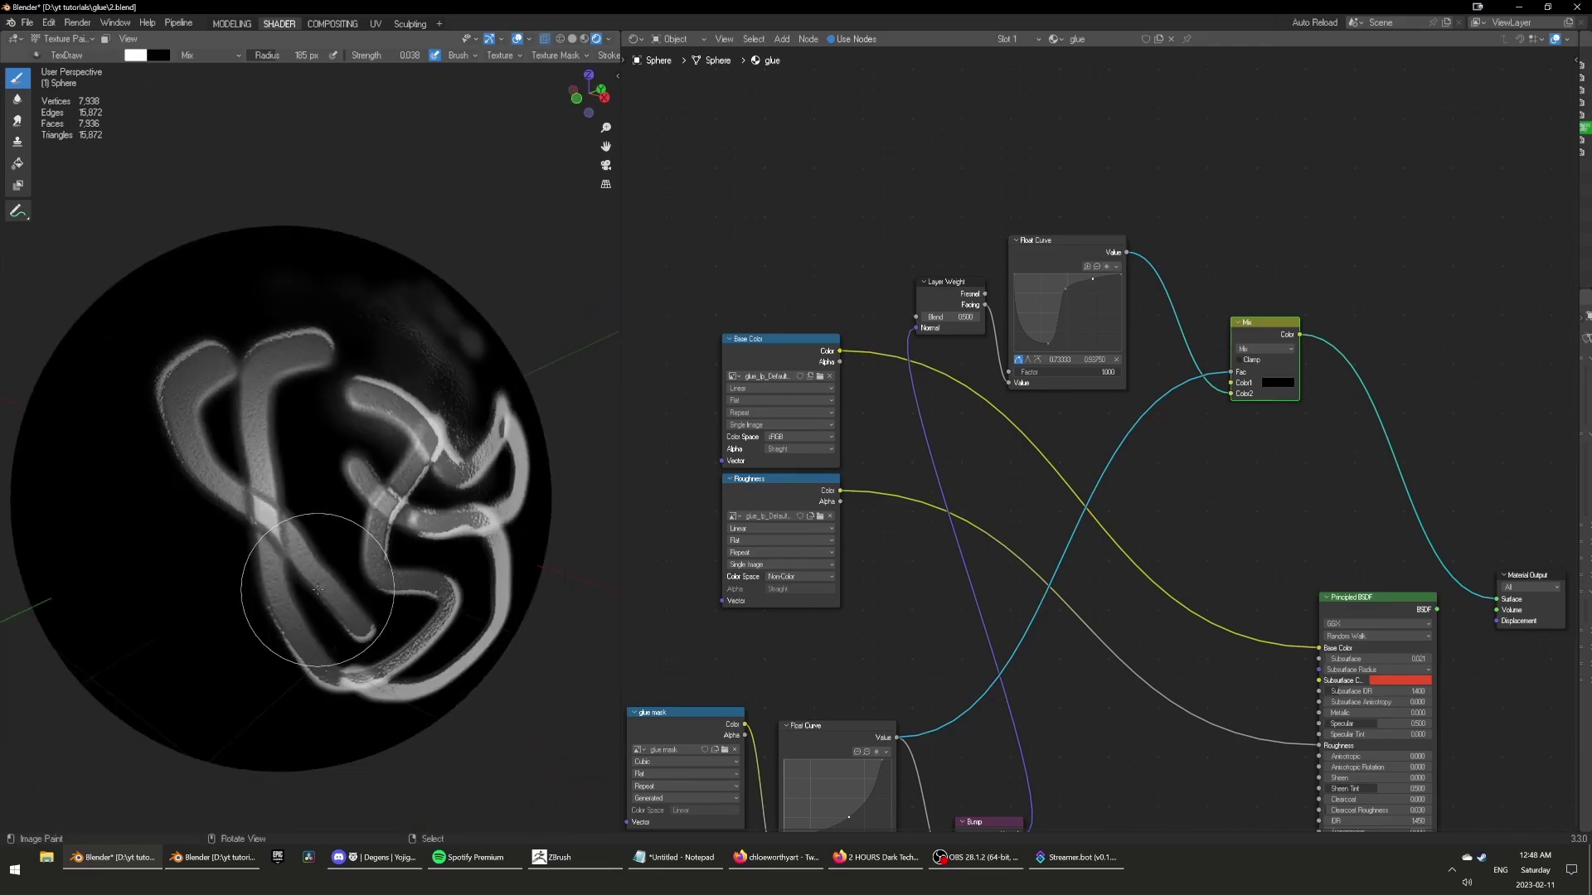
mouse_move(317, 589)
middle_down()
mouse_move(299, 559)
mouse_move(359, 453)
mouse_move(357, 557)
mouse_move(416, 480)
middle_up()
scroll(345, 526, up, 3)
scroll(358, 552, down, 5)
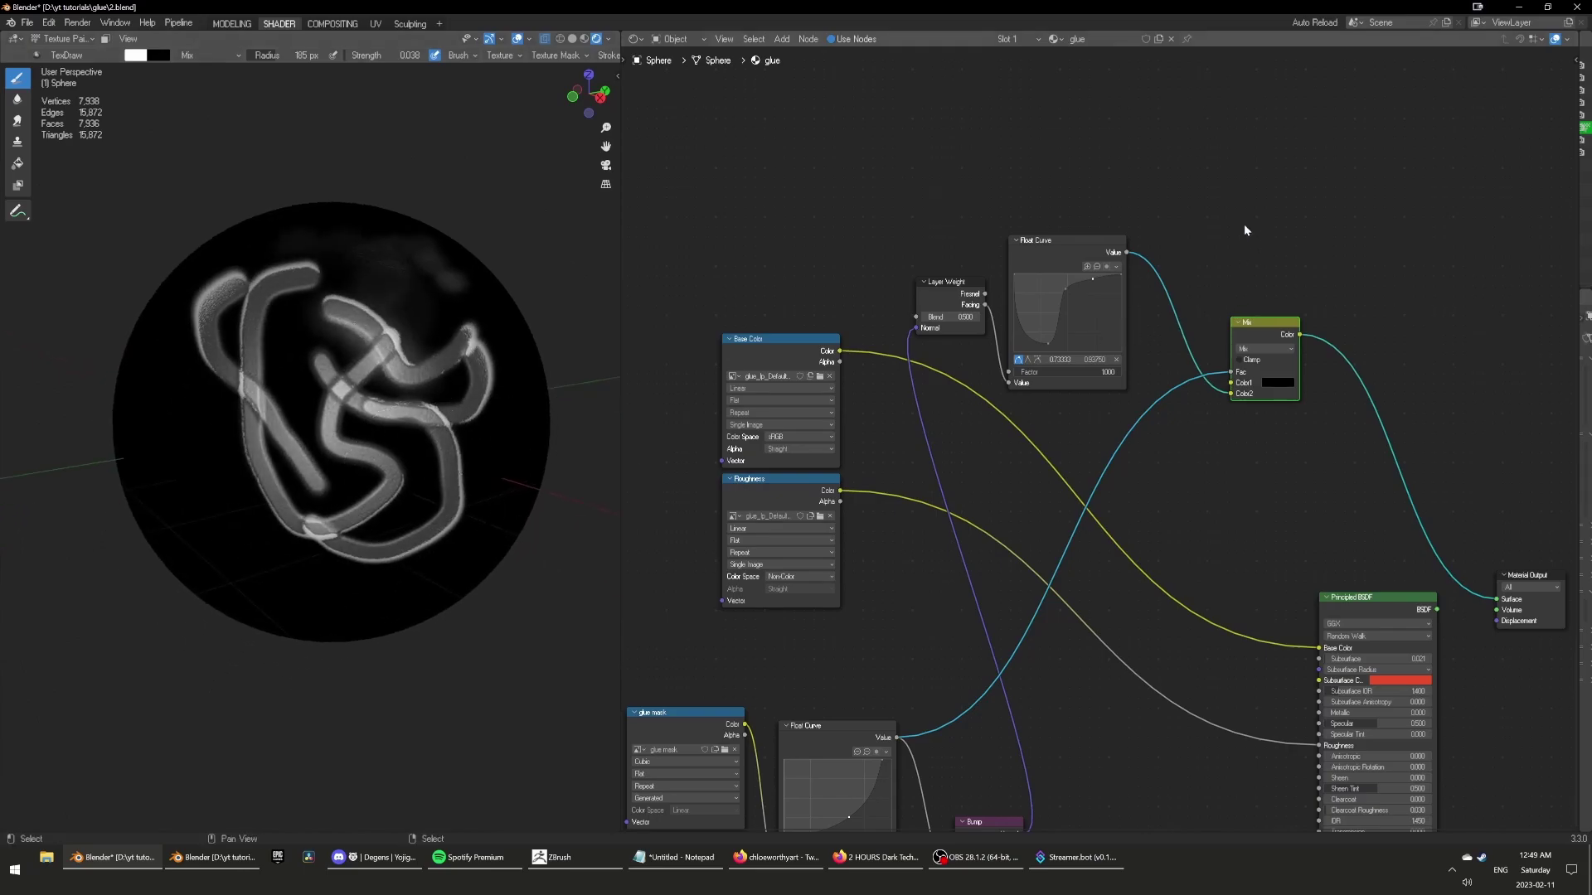
Move the Base Color, Layer Weight, Float Curve and Mix nodes up and away from the Roughness texture and Principled BSDF.
drag(1258, 328, 1225, 279)
scroll(1014, 385, down, 3)
middle_drag(1014, 385, 1063, 379)
key(b)
drag(889, 401, 1331, 256)
key(g)
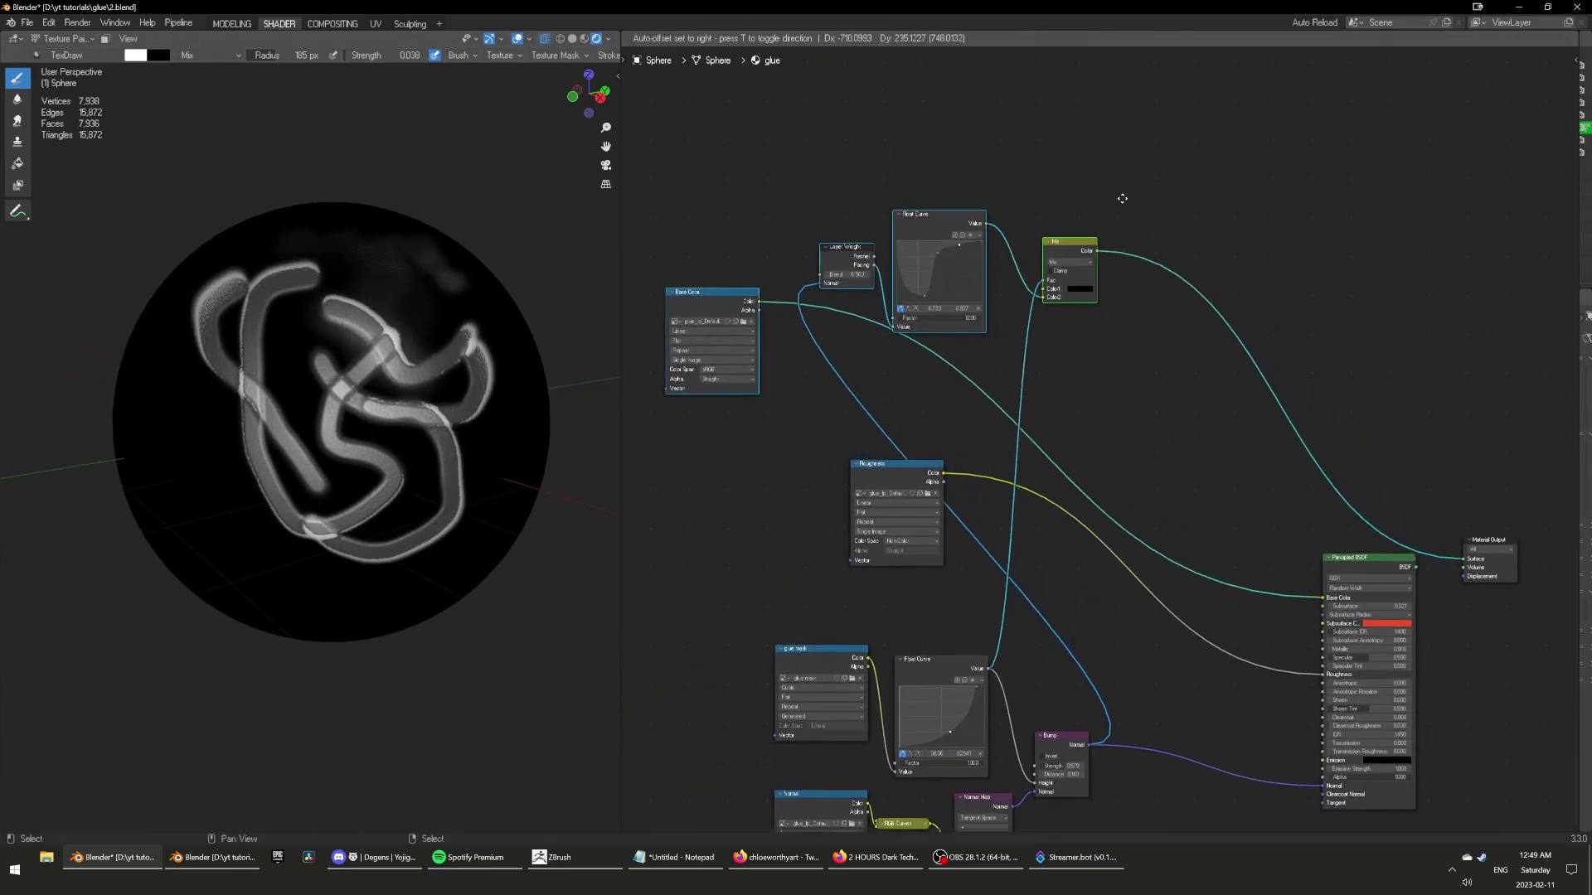
click(1110, 190)
Reposition the glue mask, normal and bump node group farther from the Principled BSDF to open up space in the graph.
scroll(1021, 523, down, 3)
middle_drag(1021, 523, 1178, 430)
drag(834, 773, 1246, 543)
key(g)
click(908, 525)
drag(1094, 385, 1142, 470)
Move the Base Color texture node down and away from the Layer Weight node.
middle_drag(1229, 373, 1132, 467)
scroll(1131, 467, up, 3)
middle_drag(1104, 214, 1225, 347)
scroll(1053, 344, up, 3)
scroll(800, 431, up, 1)
click(796, 431)
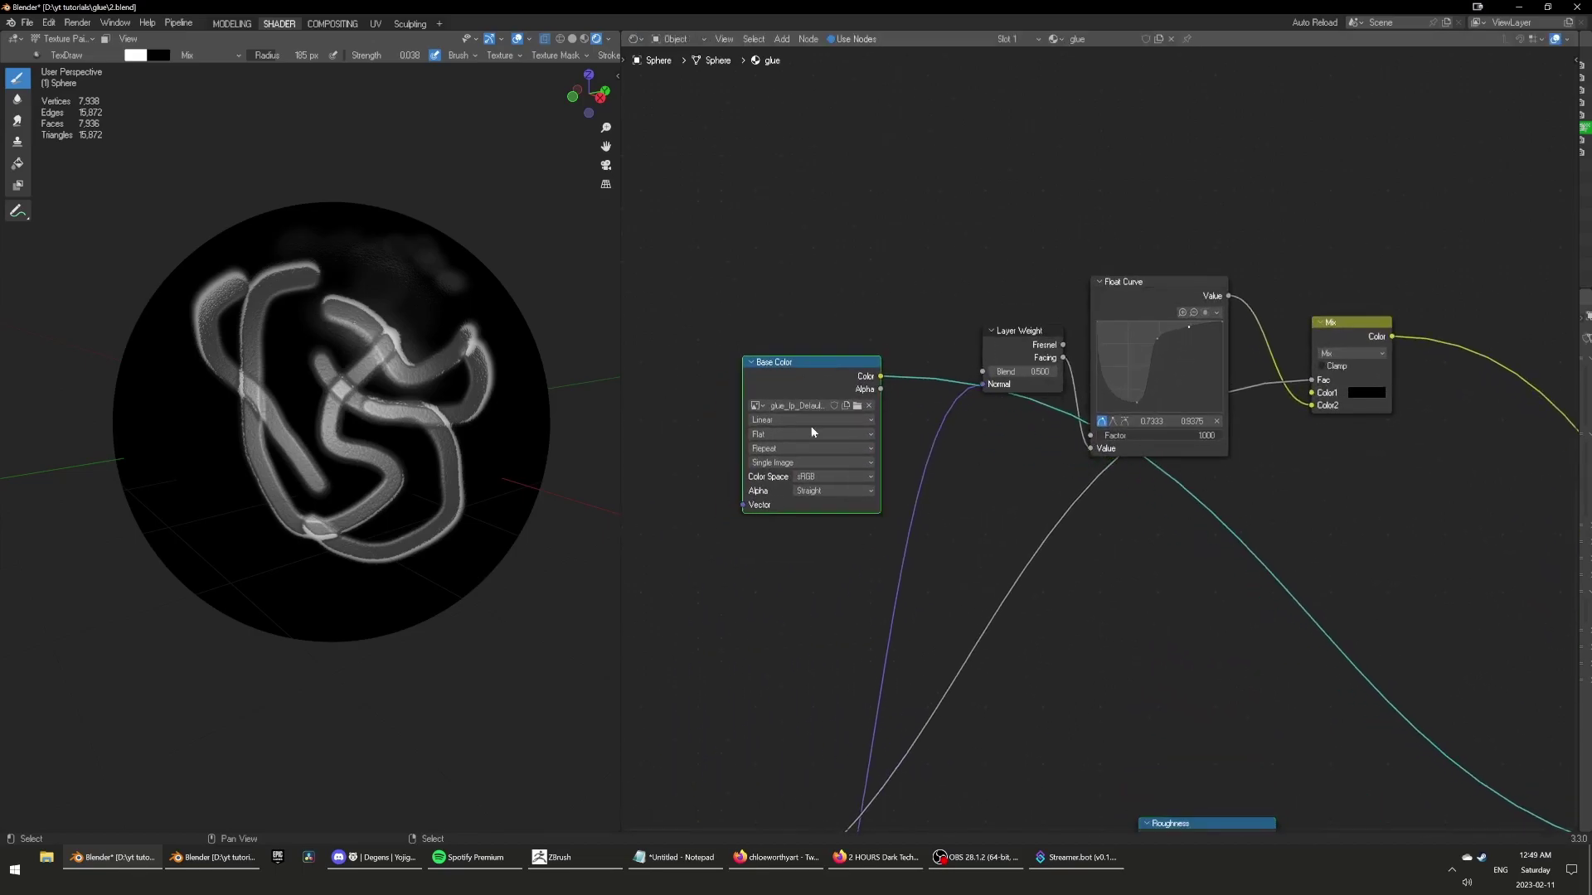
key(g)
click(744, 532)
Duplicate the Mix node and insert the copy after the original, on its output link.
middle_drag(1372, 345, 1150, 335)
scroll(1151, 334, up, 2)
click(1146, 302)
key(shift+d)
click(1396, 433)
ctrl+middle_drag(1110, 520, 1023, 530)
middle_drag(1022, 530, 1082, 494)
Connect the Base Color texture to the second Mix's Color1 and move the first Mix's output from Color2 to its Fac.
drag(775, 432, 1335, 449)
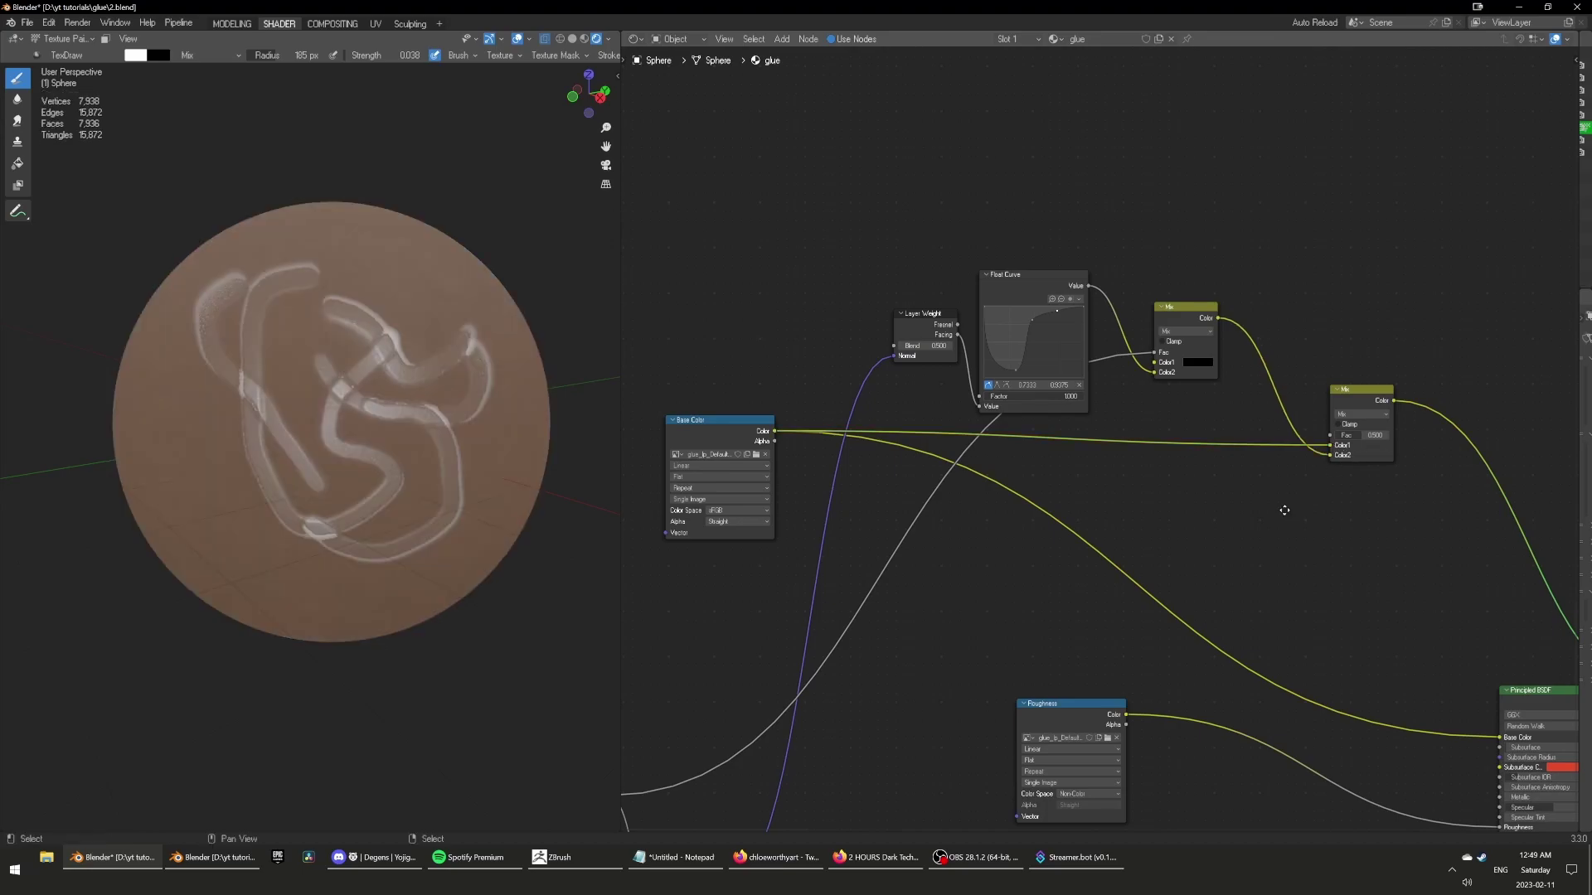
middle_drag(1278, 513, 1203, 560)
scroll(1203, 560, up, 3)
mouse_move(1270, 486)
mouse_down()
mouse_move(1142, 320)
mouse_move(1085, 311)
mouse_move(1183, 355)
mouse_move(1268, 460)
mouse_up()
scroll(1081, 447, up, 2)
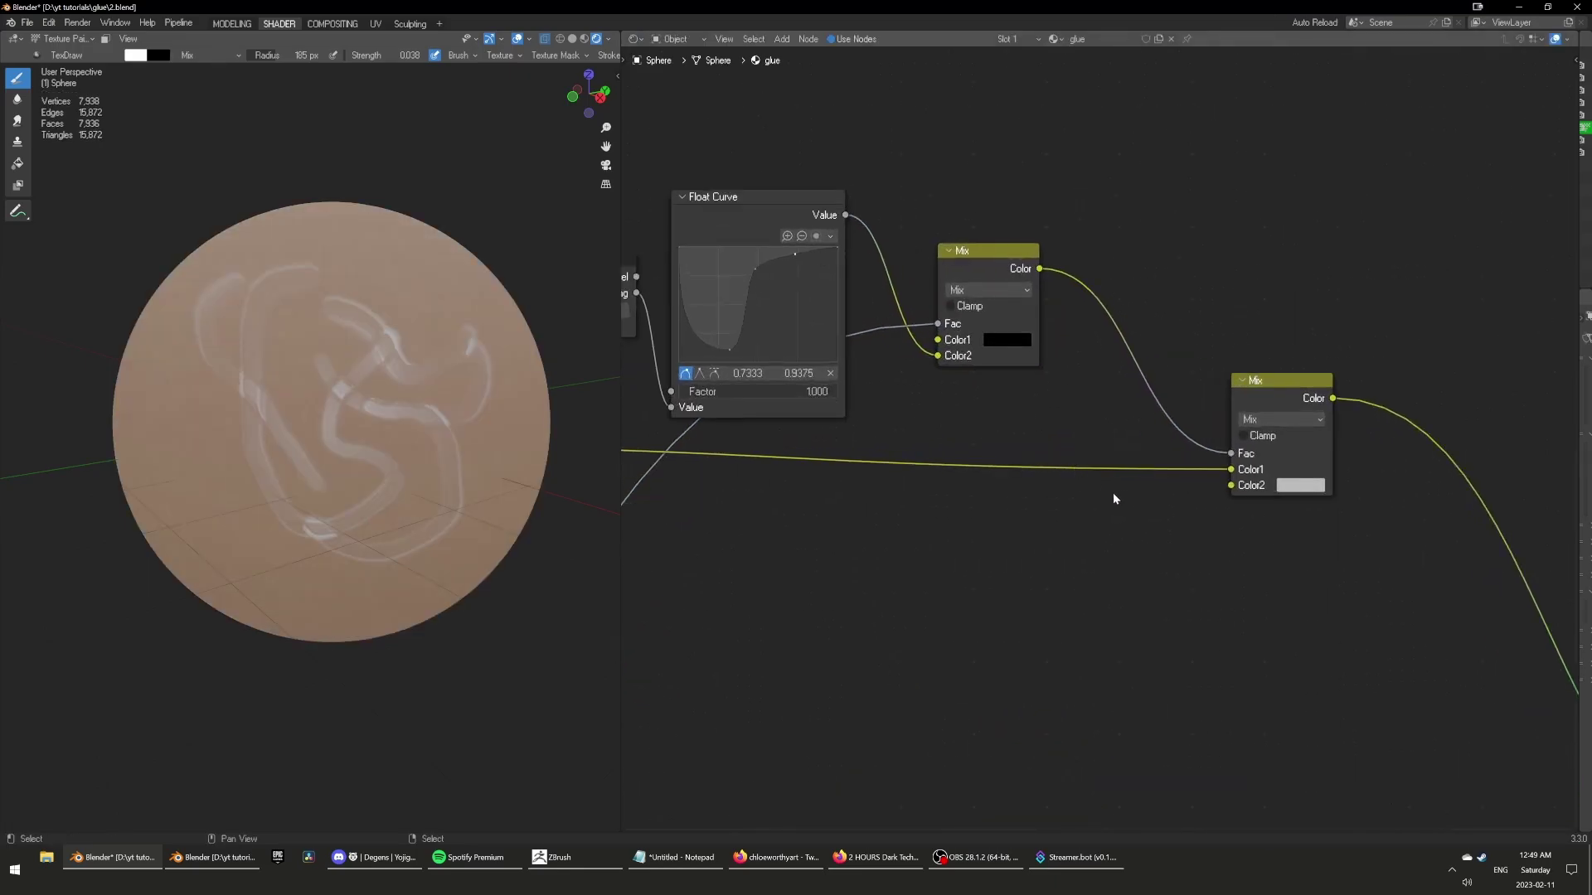
Compare the previews of the first and second Mix nodes on the sphere.
scroll(1112, 492, up, 2)
scroll(348, 445, up, 3)
mouse_move(409, 447)
middle_down()
mouse_move(401, 506)
mouse_move(384, 414)
mouse_move(405, 430)
middle_up()
scroll(410, 398, down, 2)
ctrl+shift+click(979, 248)
ctrl+shift+click(1298, 385)
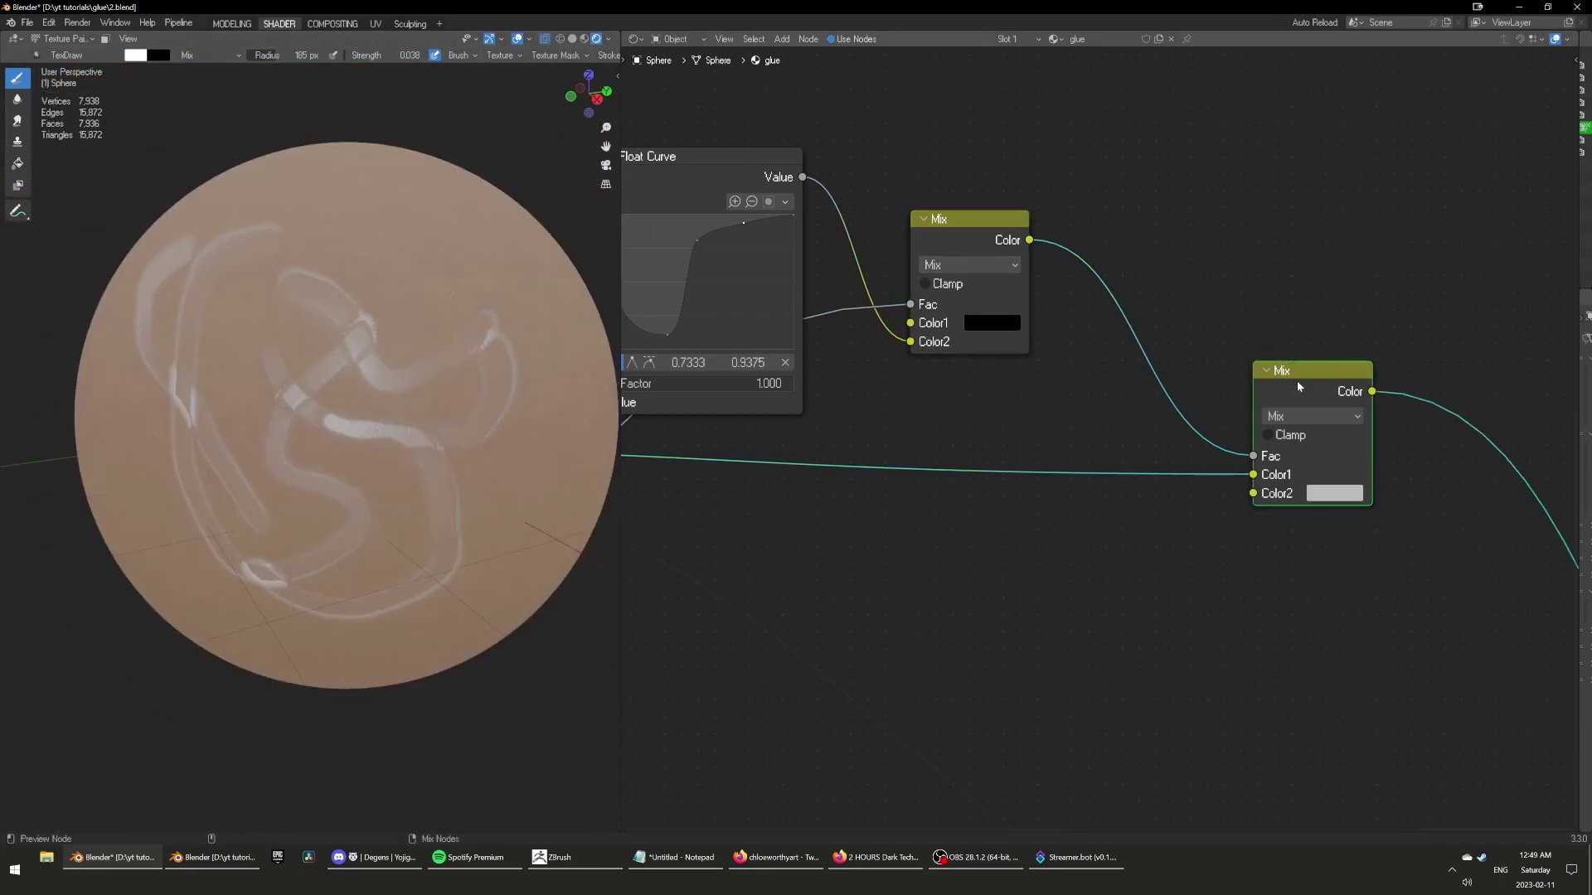
middle_drag(466, 481, 519, 444)
Set the second Mix node's blend mode to Screen and darken its Color2 gray.
click(1296, 416)
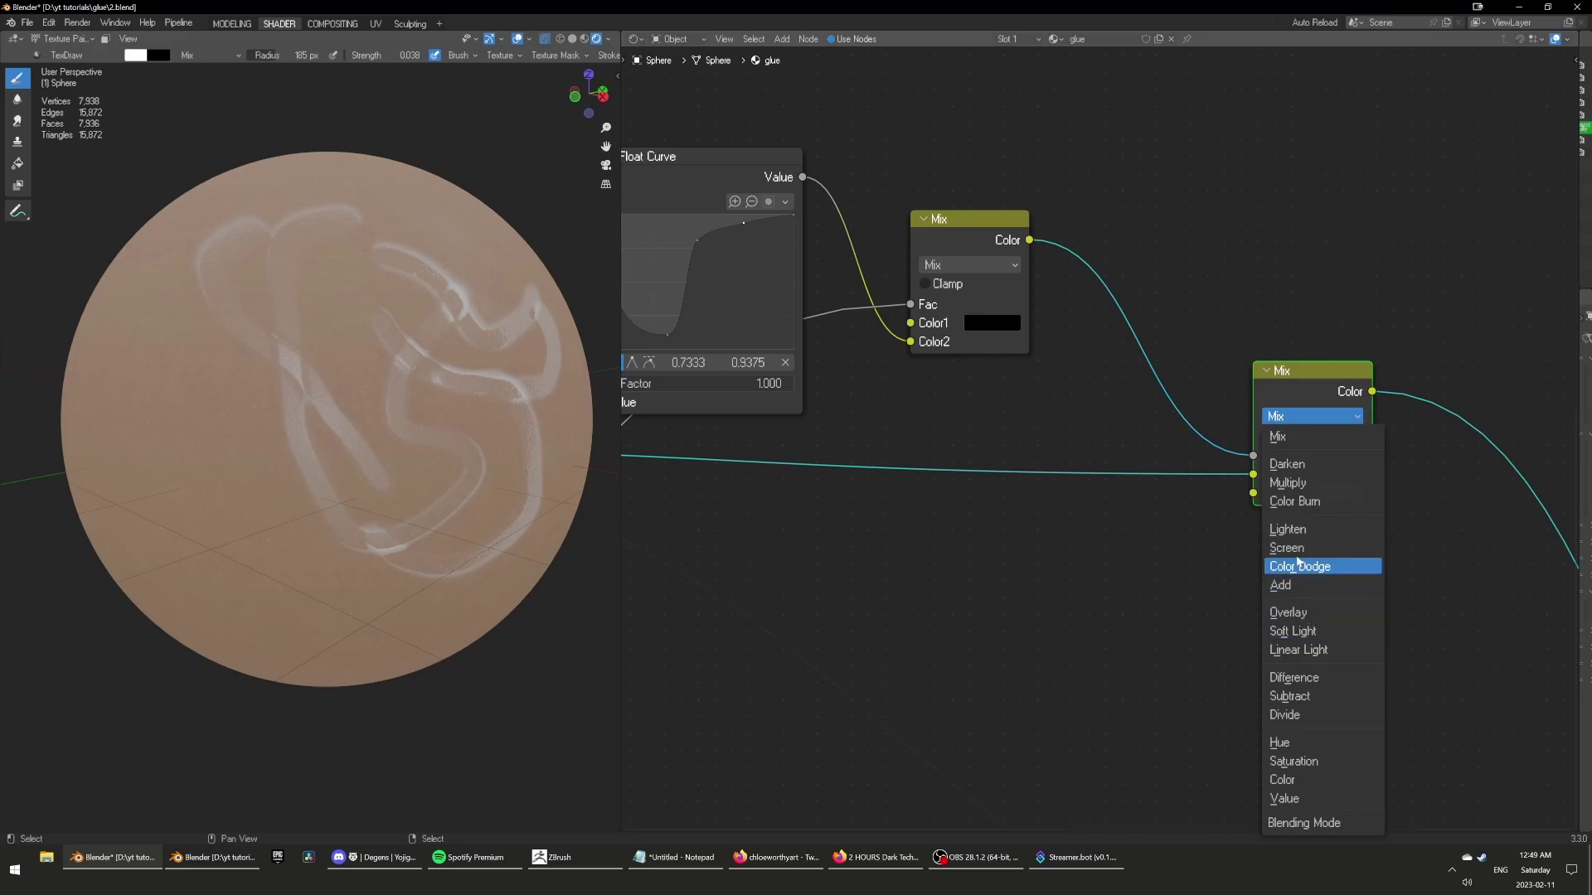
click(1302, 553)
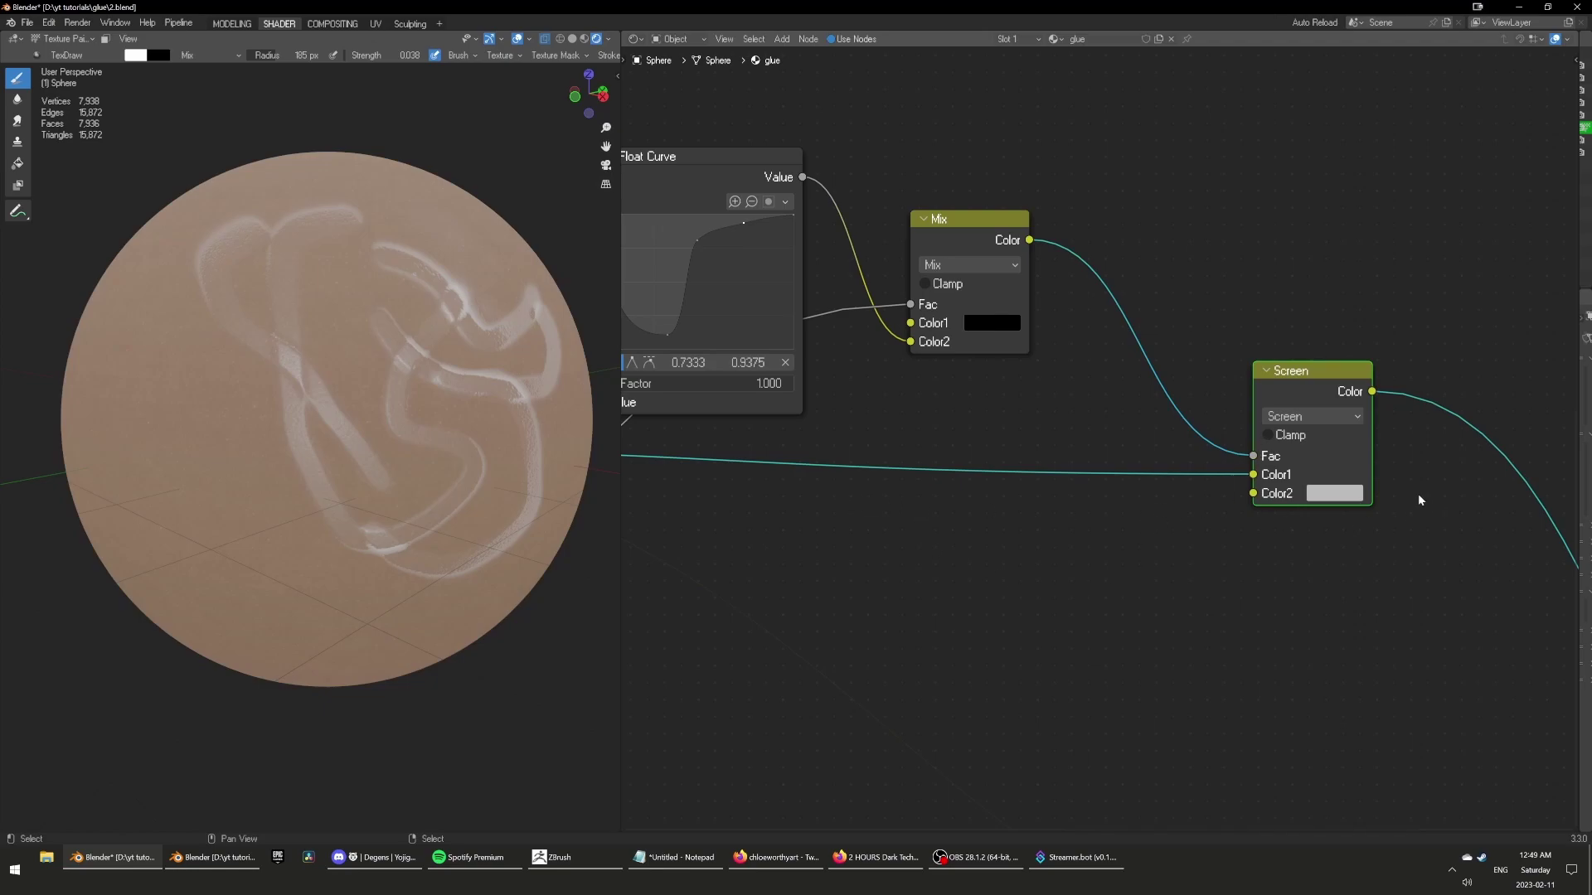
click(1340, 494)
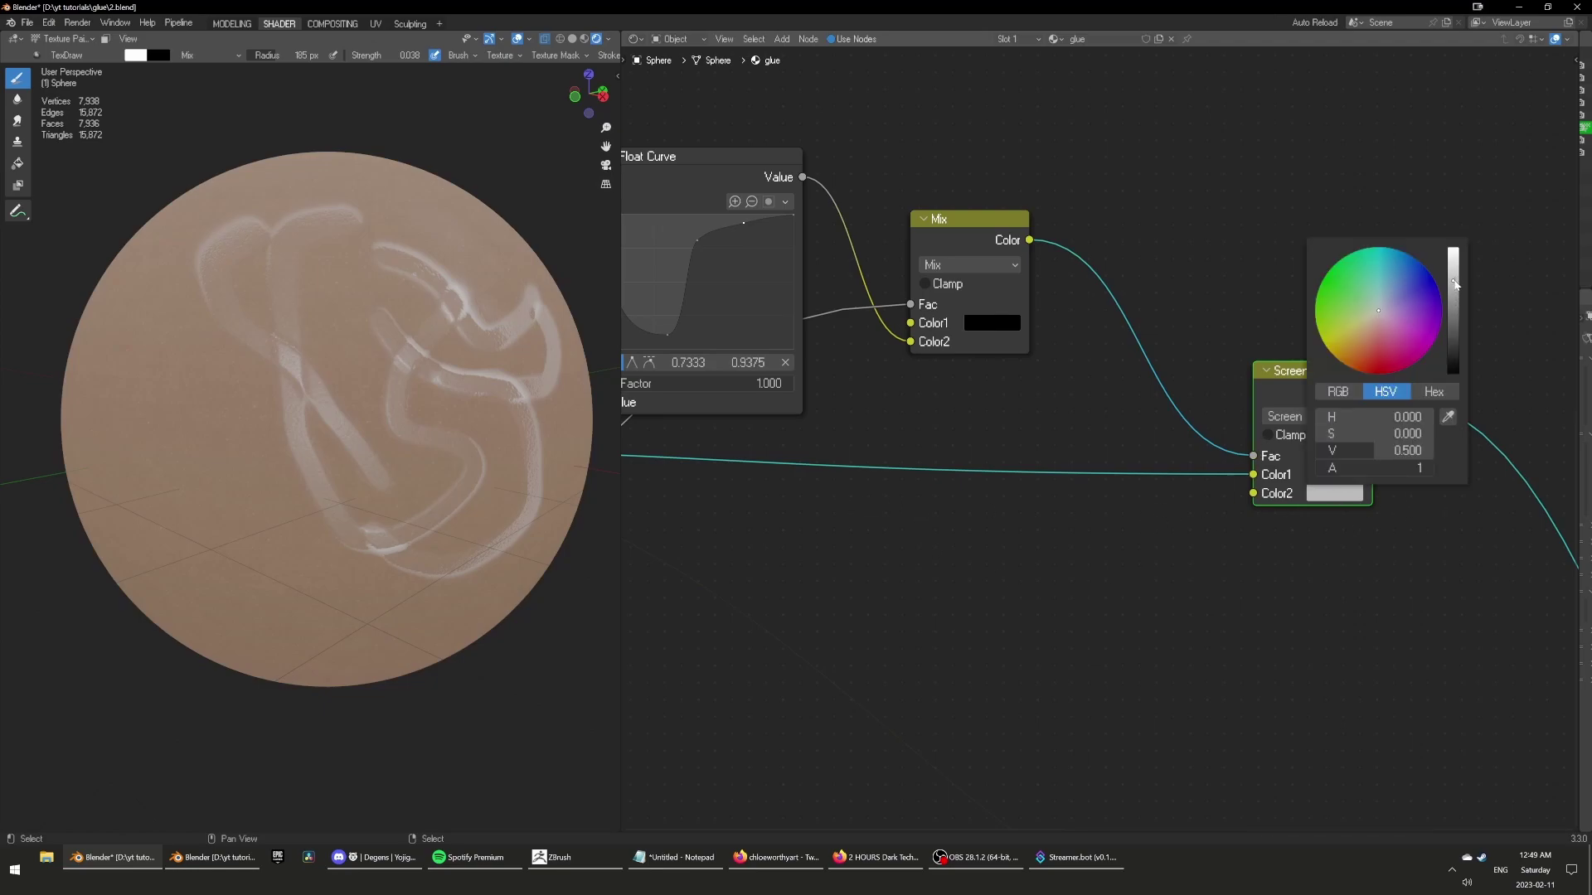
mouse_move(1455, 285)
mouse_down()
mouse_move(1453, 375)
mouse_move(1453, 305)
mouse_up()
Connect the Screen node's Color to the Principled BSDF's Base Color and preview the Principled BSDF on the sphere.
scroll(1078, 465, down, 3)
drag(1217, 416, 1372, 775)
middle_drag(1254, 753, 1026, 374)
scroll(1026, 375, up, 3)
click(1196, 340)
drag(1197, 341, 1190, 327)
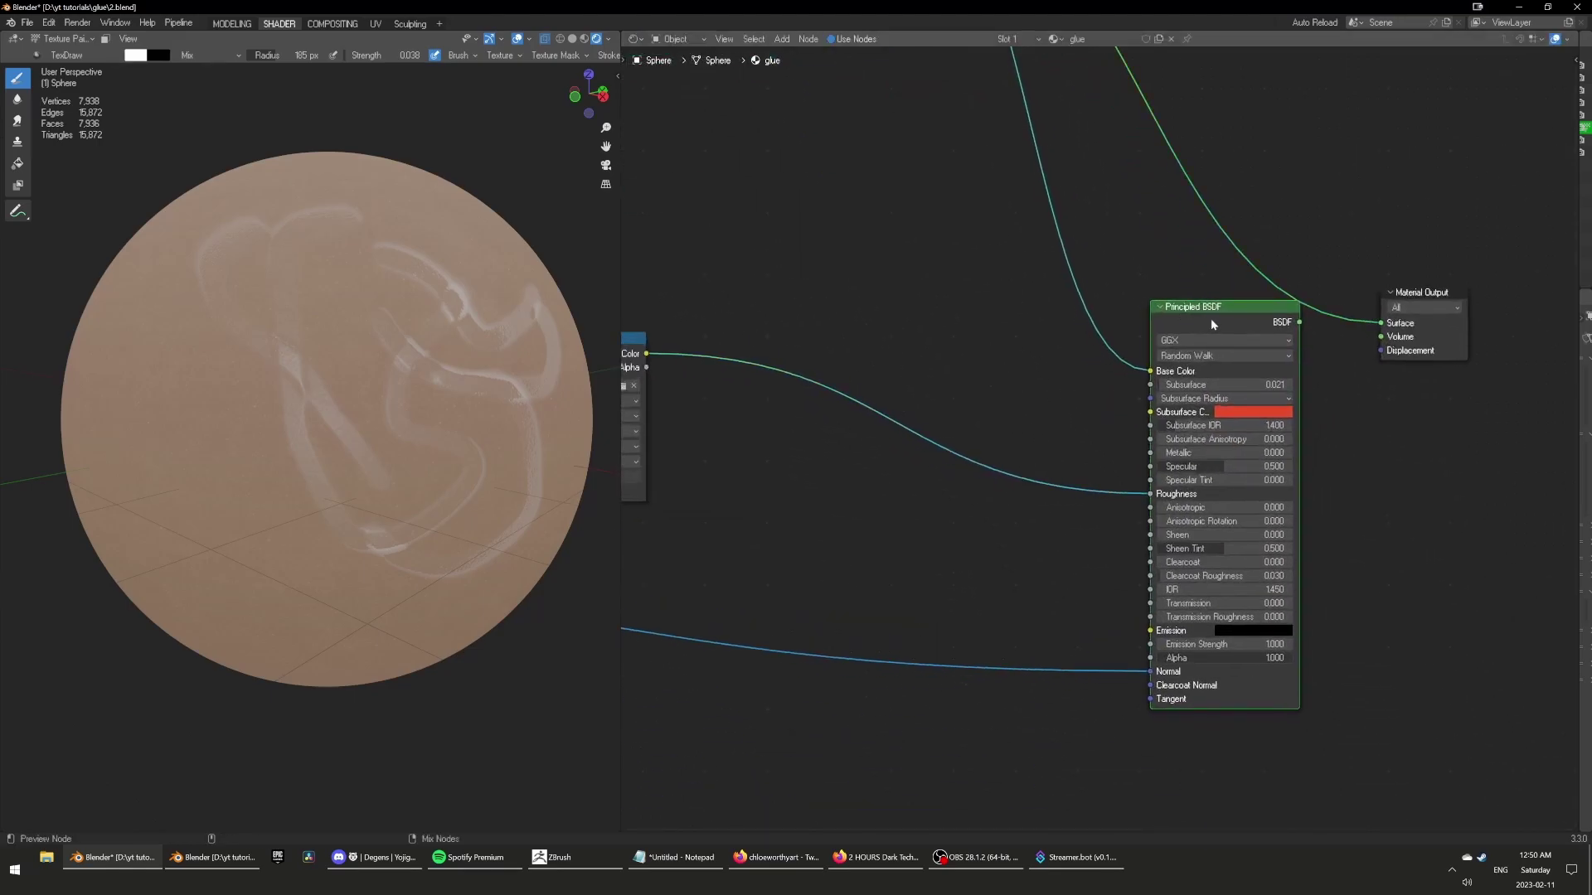
ctrl+shift+click(1210, 319)
middle_drag(433, 456, 414, 441)
Brighten the Screen node's Color2 to an HSV value of 0.646.
middle_drag(905, 467, 1158, 829)
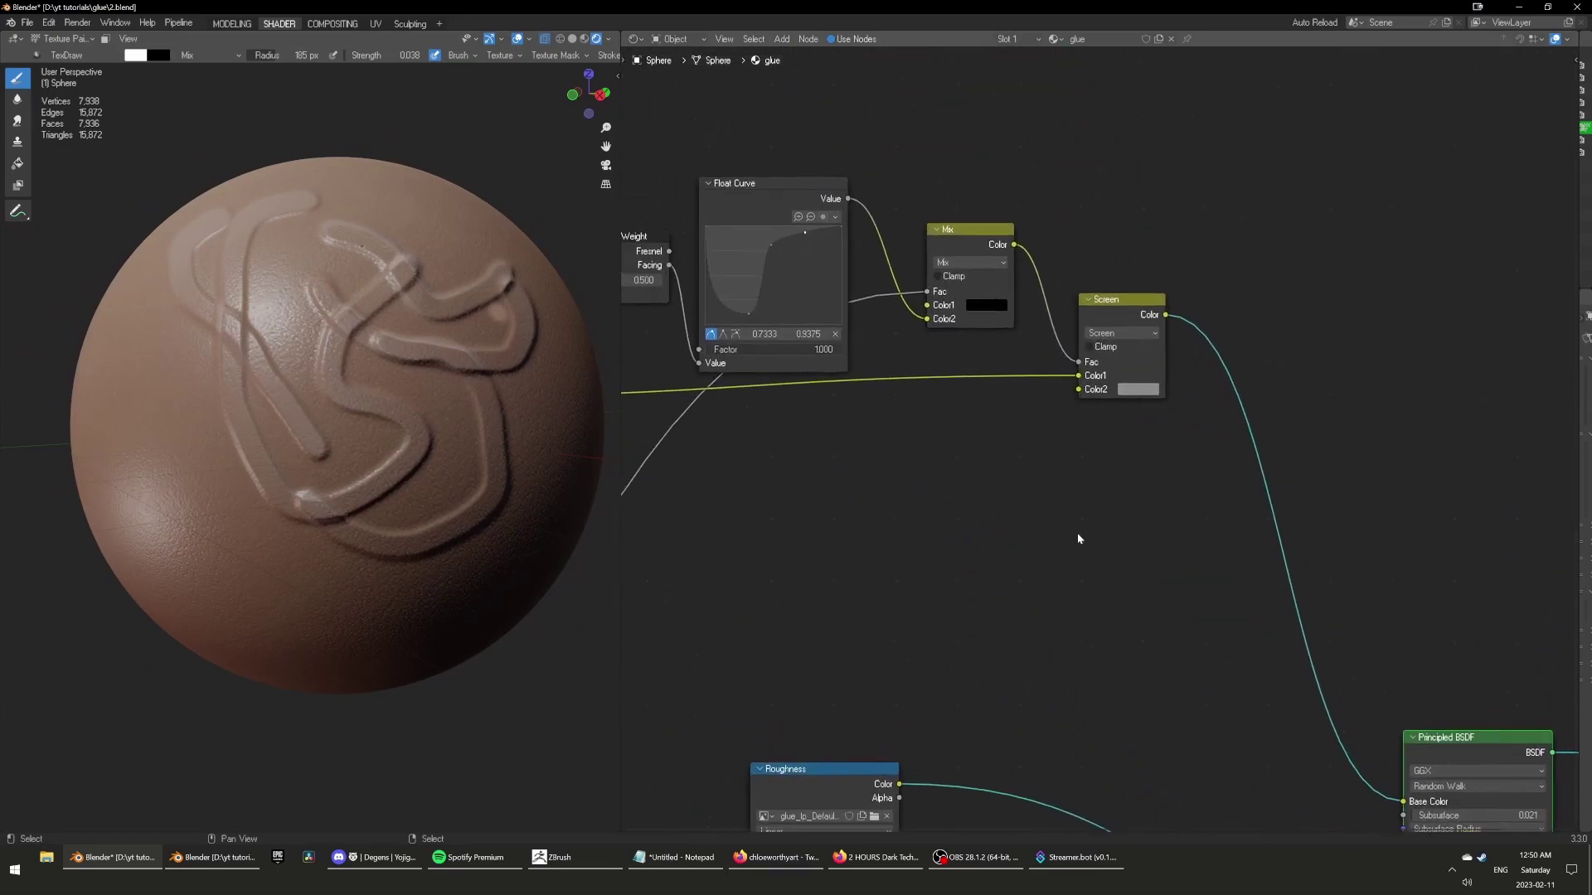
click(1132, 388)
mouse_move(1224, 250)
mouse_down()
mouse_move(1225, 212)
mouse_move(1224, 264)
mouse_move(1224, 235)
mouse_up()
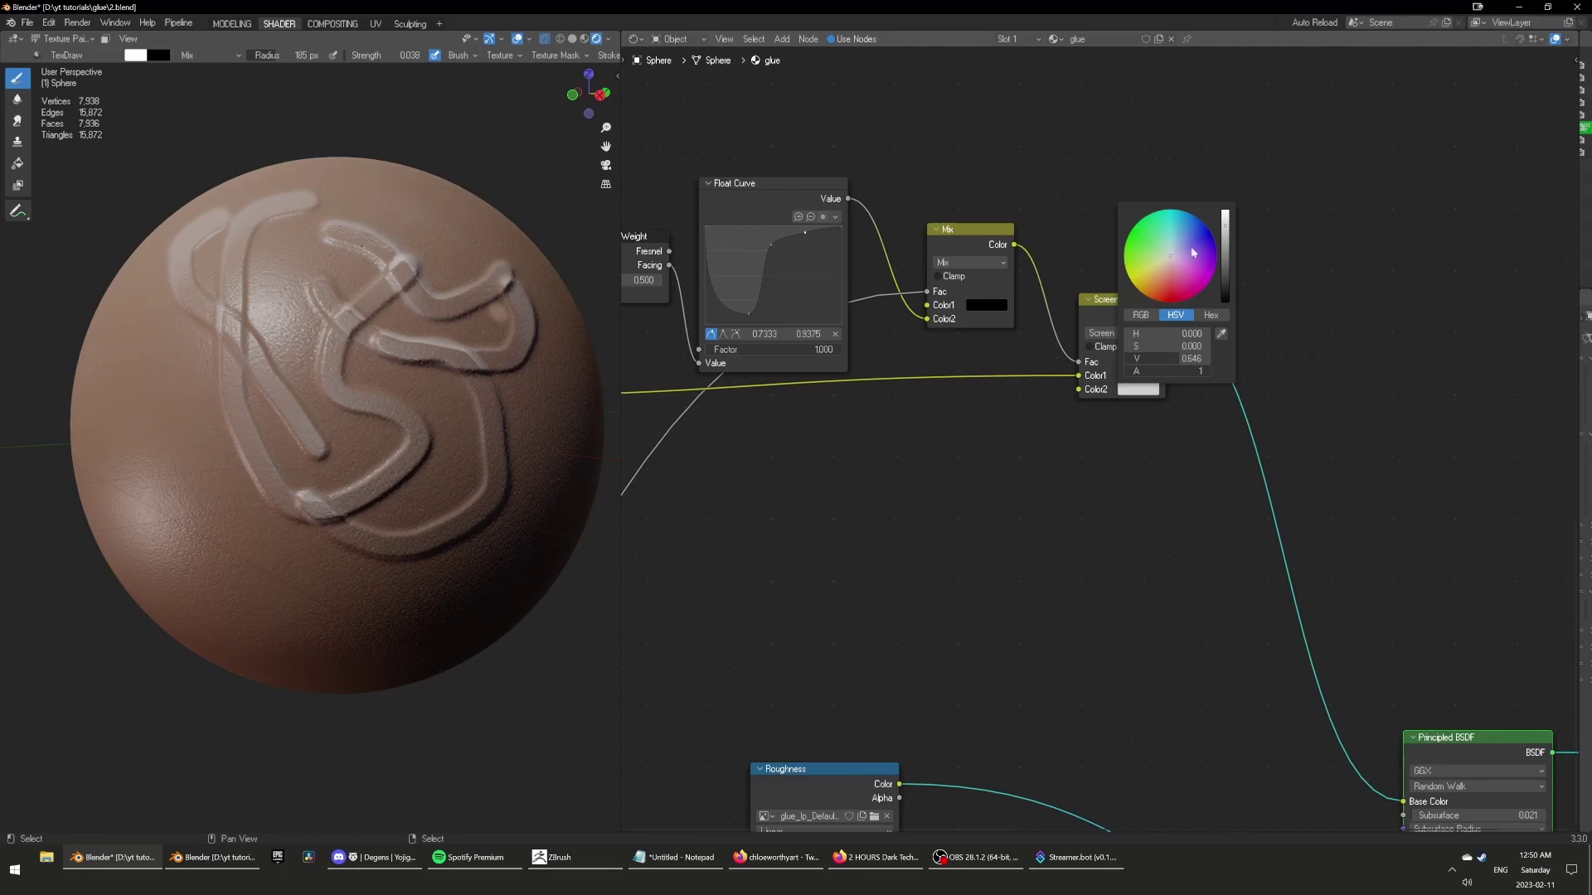
Preview the Layer Weight's Float Curve, remove its raised point and place a low point at 0.0363, 0.0791.
middle_drag(954, 391, 1325, 553)
ctrl+shift+click(1140, 351)
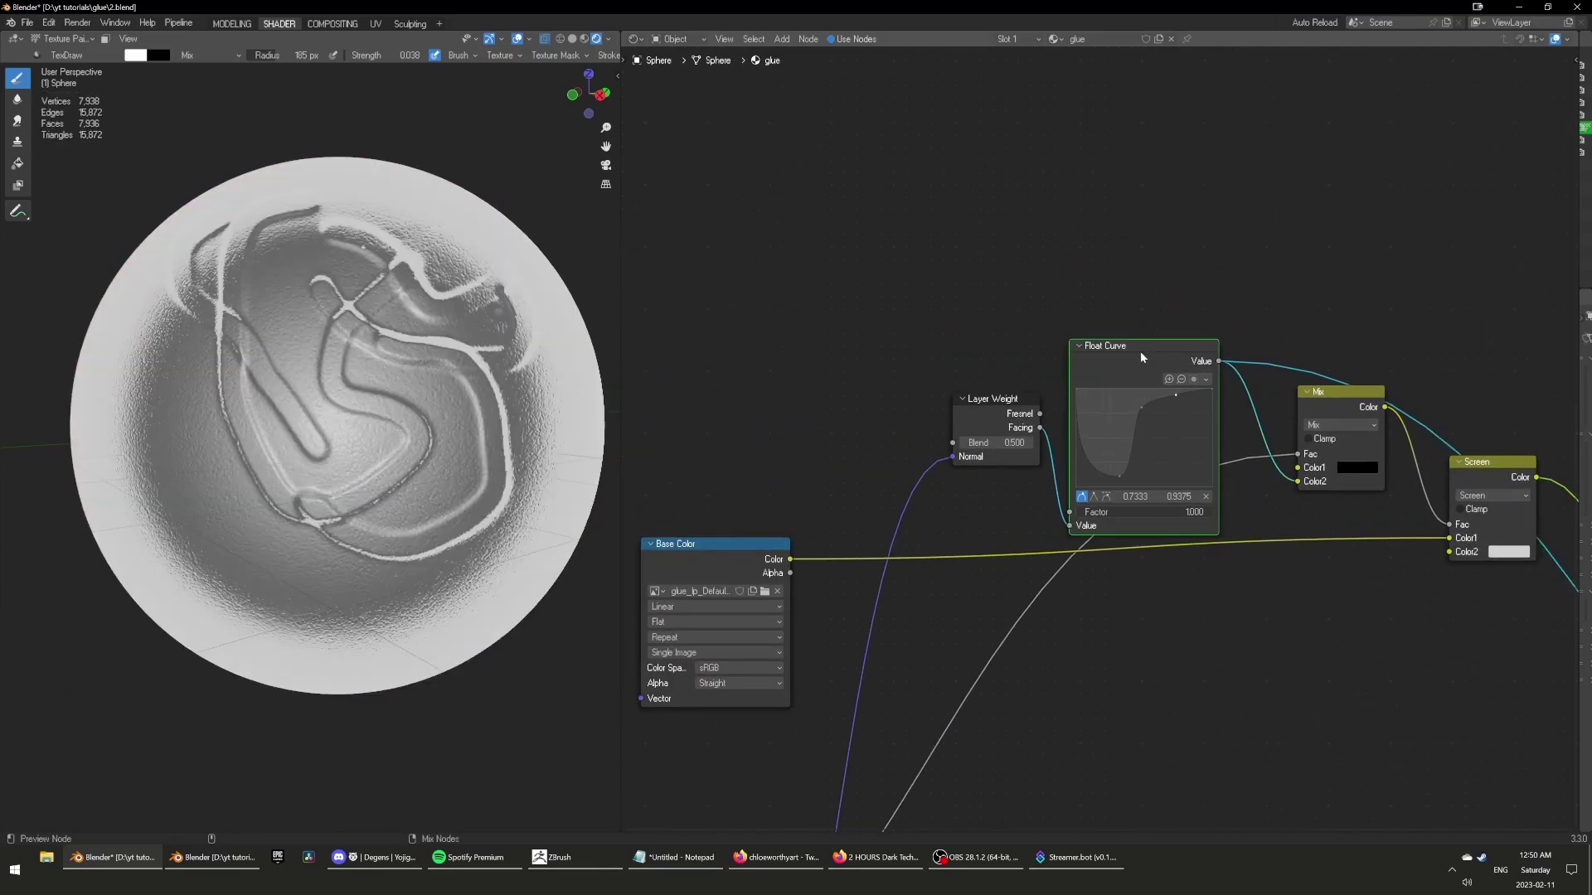
scroll(1137, 356, up, 1)
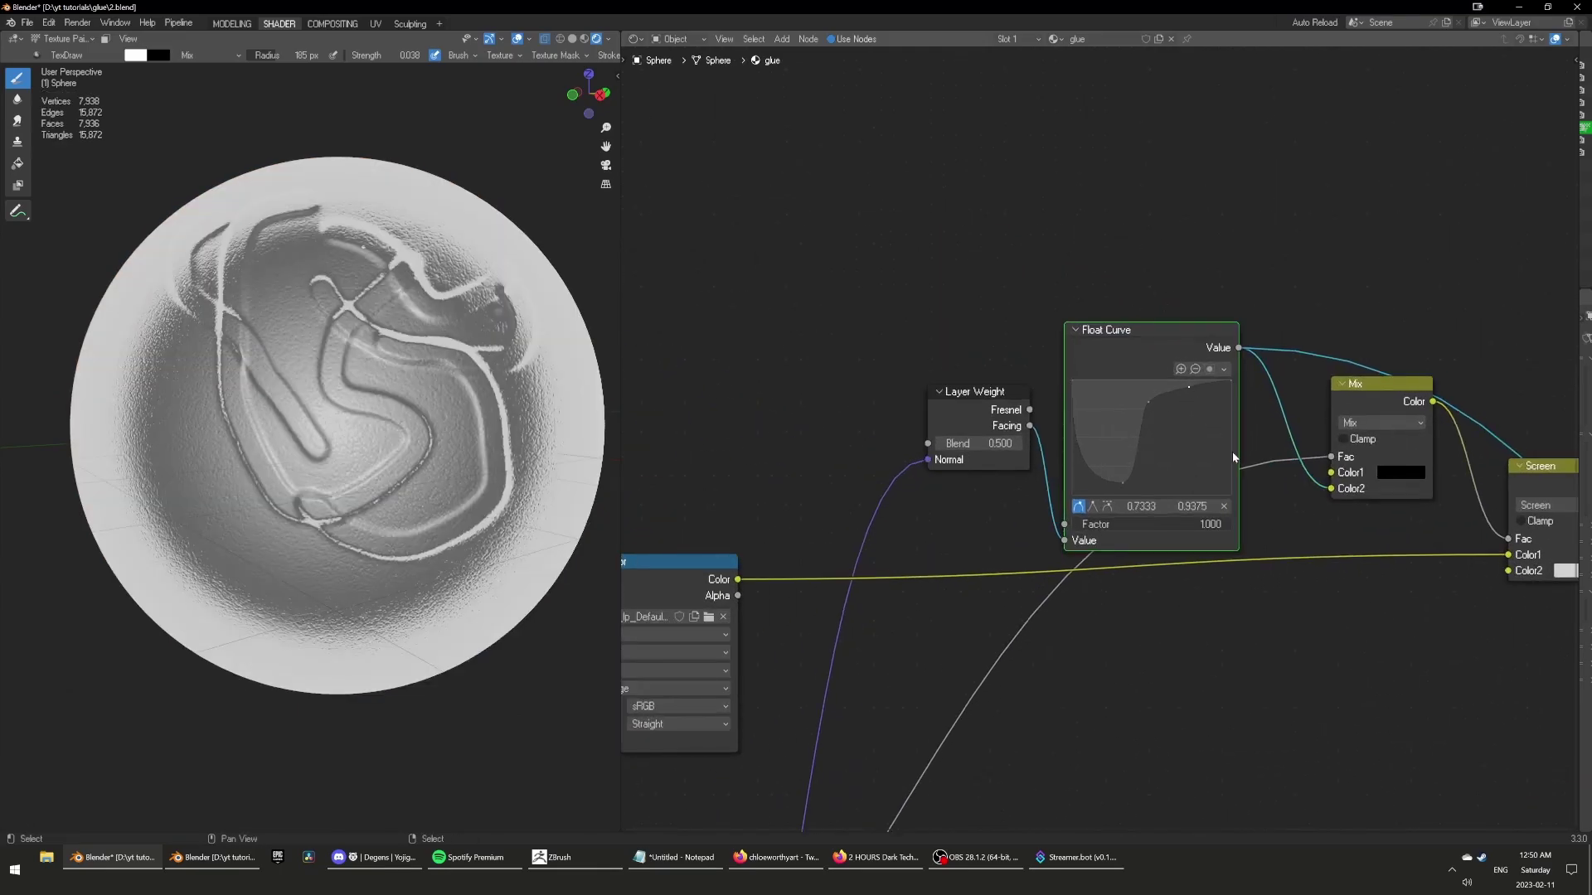
click(1224, 507)
mouse_move(1152, 409)
mouse_down()
mouse_move(1182, 447)
mouse_move(1162, 471)
mouse_move(1140, 429)
mouse_move(1078, 490)
mouse_up()
Preview the first Mix and refine the Layer Weight's Float Curve, with the middle point at 0.5000, 0.1375 and the right endpoint at 1, 1.
ctrl+shift+click(1392, 402)
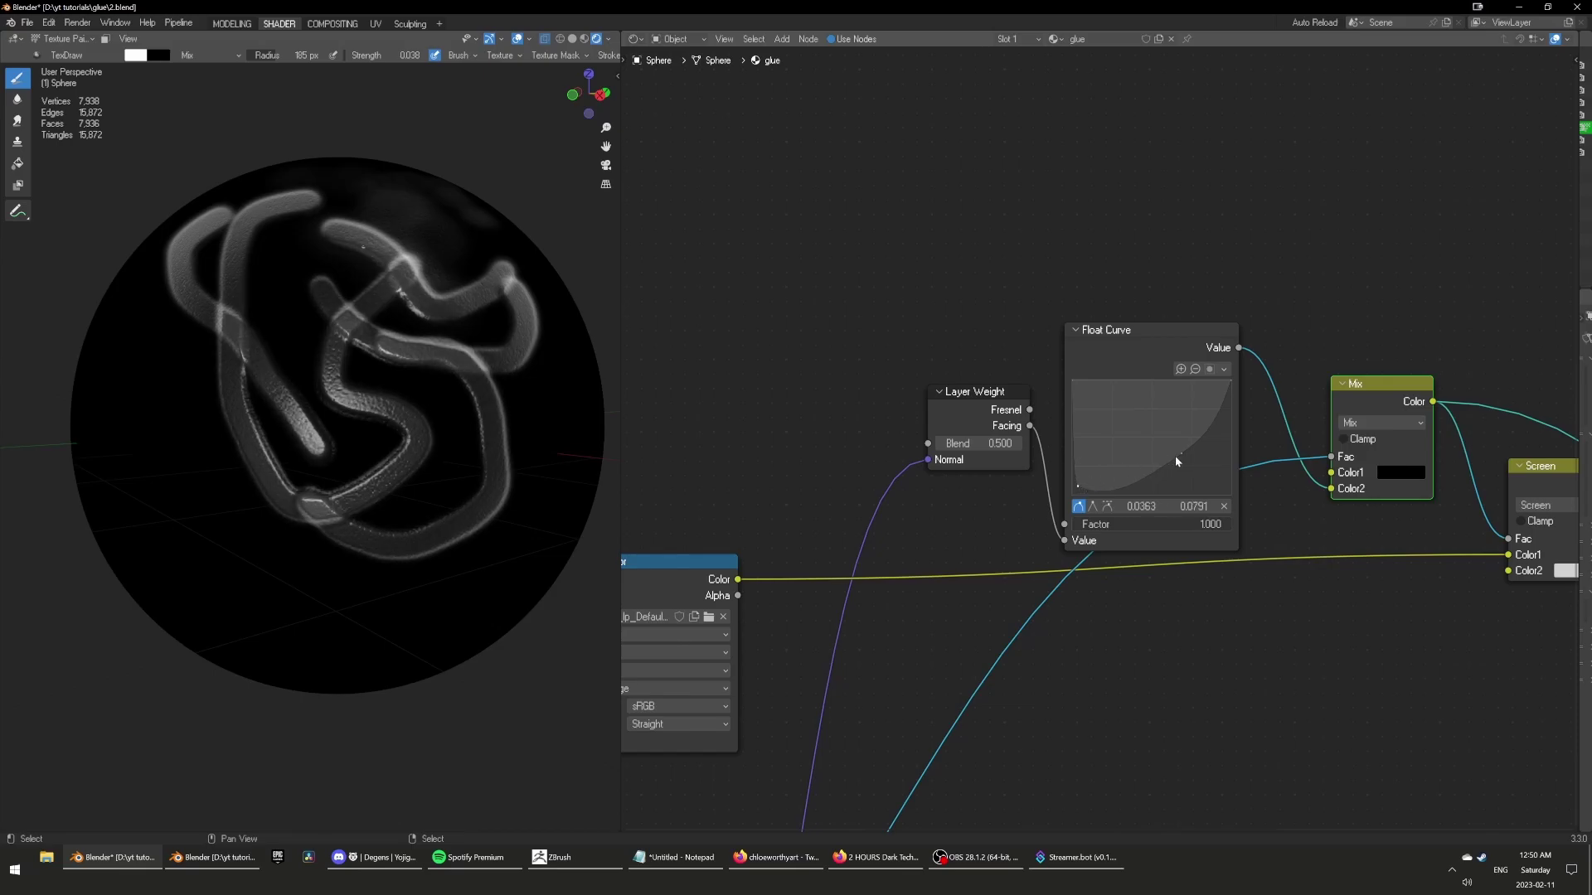
mouse_move(1175, 455)
mouse_down()
mouse_move(1144, 411)
mouse_move(1152, 478)
mouse_move(1075, 494)
mouse_move(1151, 445)
mouse_move(1144, 430)
mouse_up()
drag(1231, 383, 1229, 495)
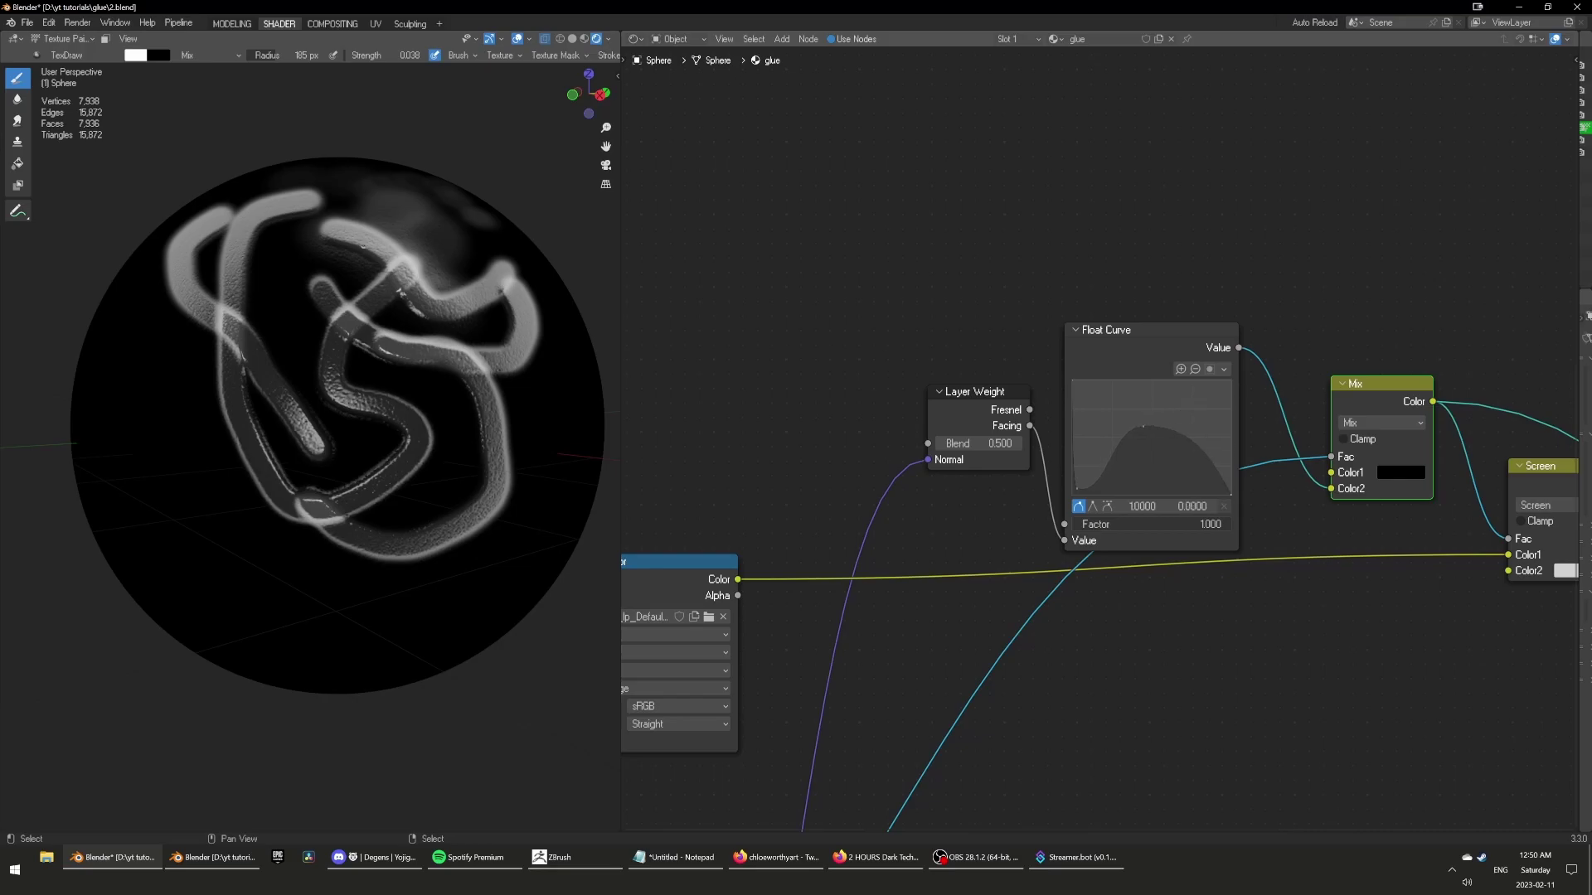
drag(1143, 428, 1139, 465)
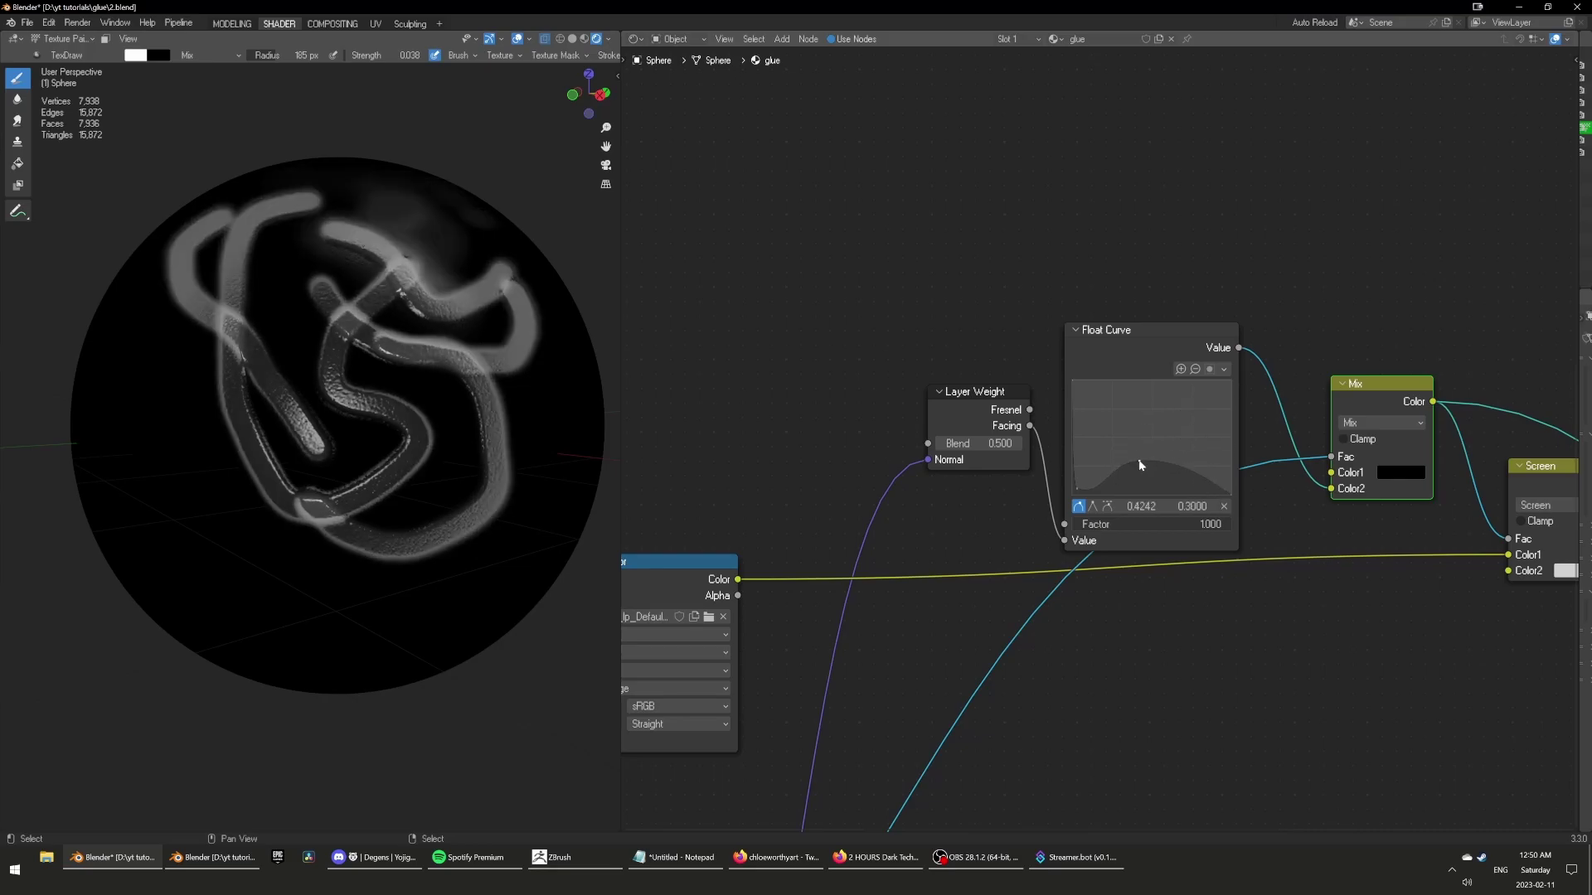
drag(1229, 495, 1230, 381)
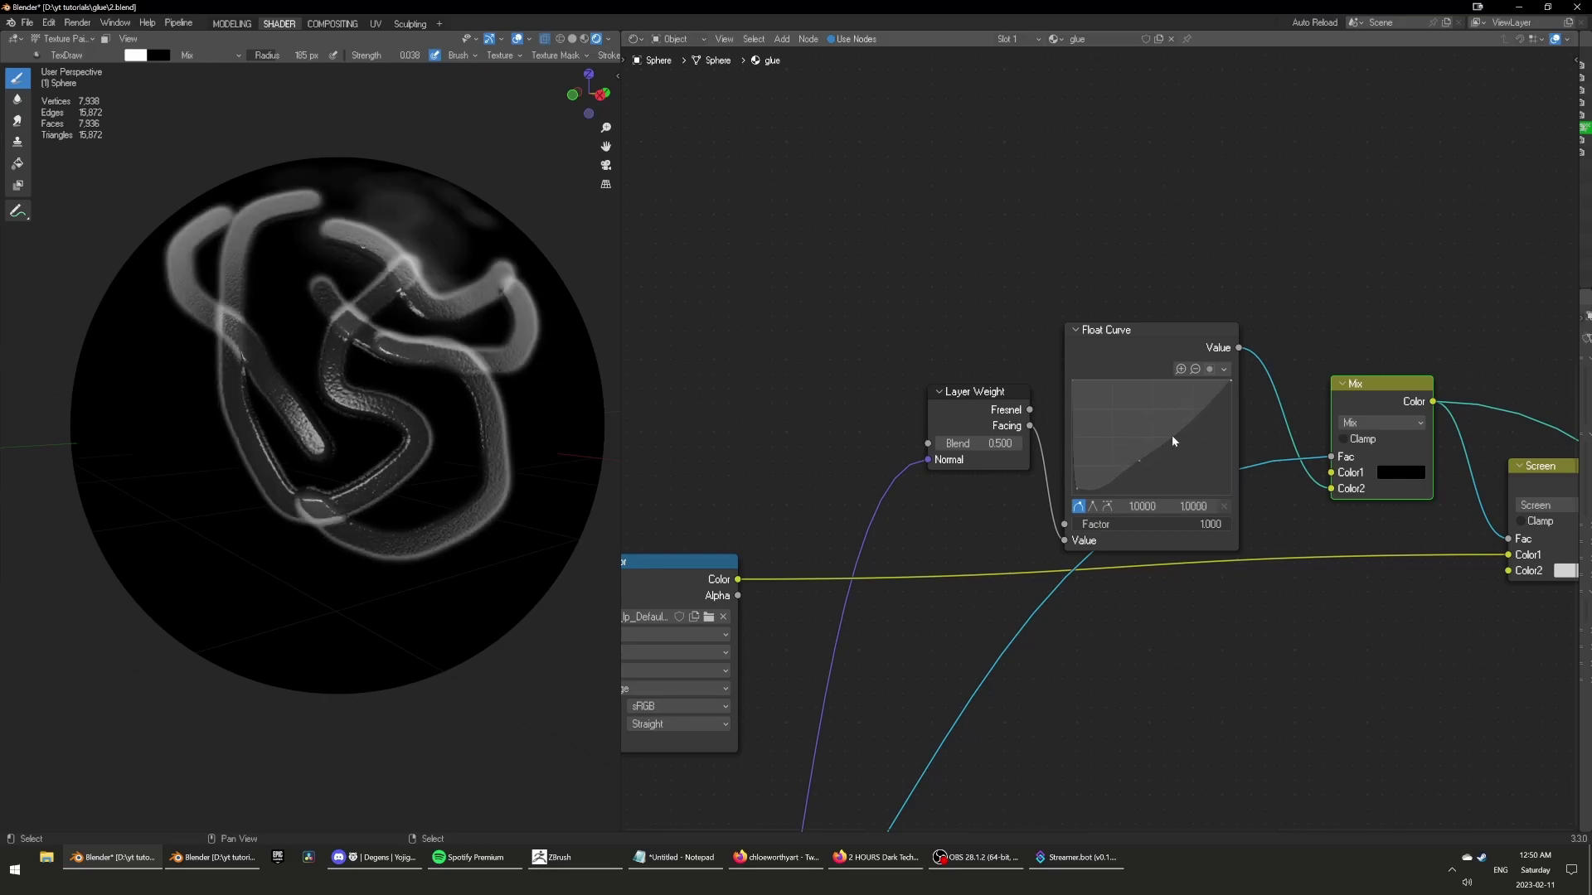
drag(1147, 462, 1151, 479)
mouse_move(381, 459)
middle_down()
mouse_move(395, 403)
mouse_move(270, 464)
mouse_move(353, 445)
middle_up()
Preview the Screen node on the sphere, then restore the Principled BSDF to the material output.
scroll(1281, 583, down, 2)
middle_drag(1457, 508, 1268, 442)
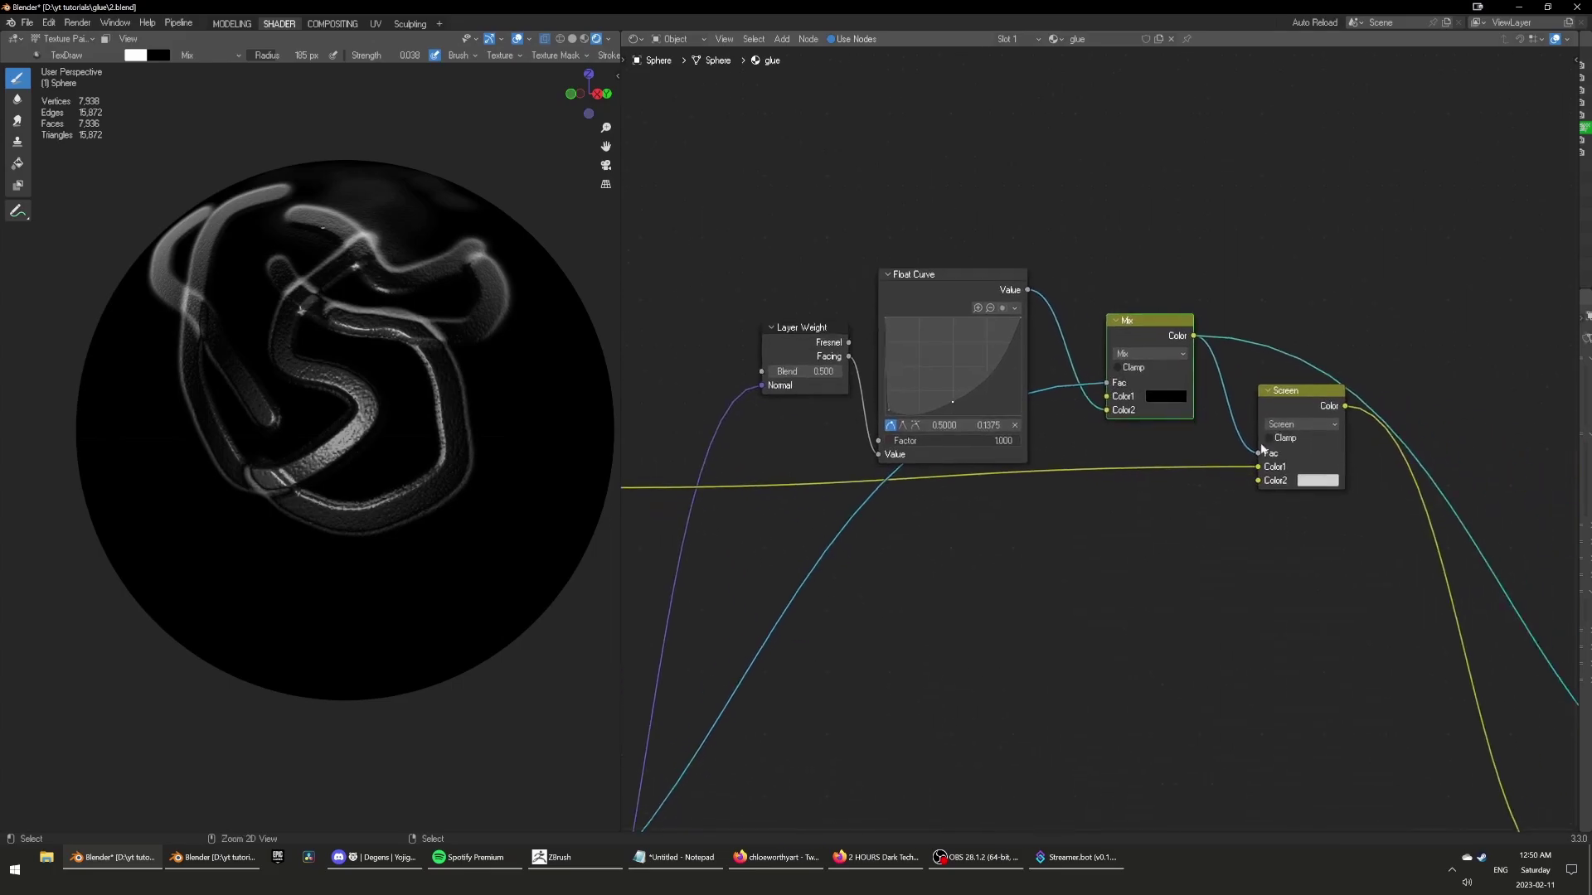
ctrl+shift+click(1295, 401)
scroll(1294, 644, down, 3)
middle_drag(1295, 644, 1143, 489)
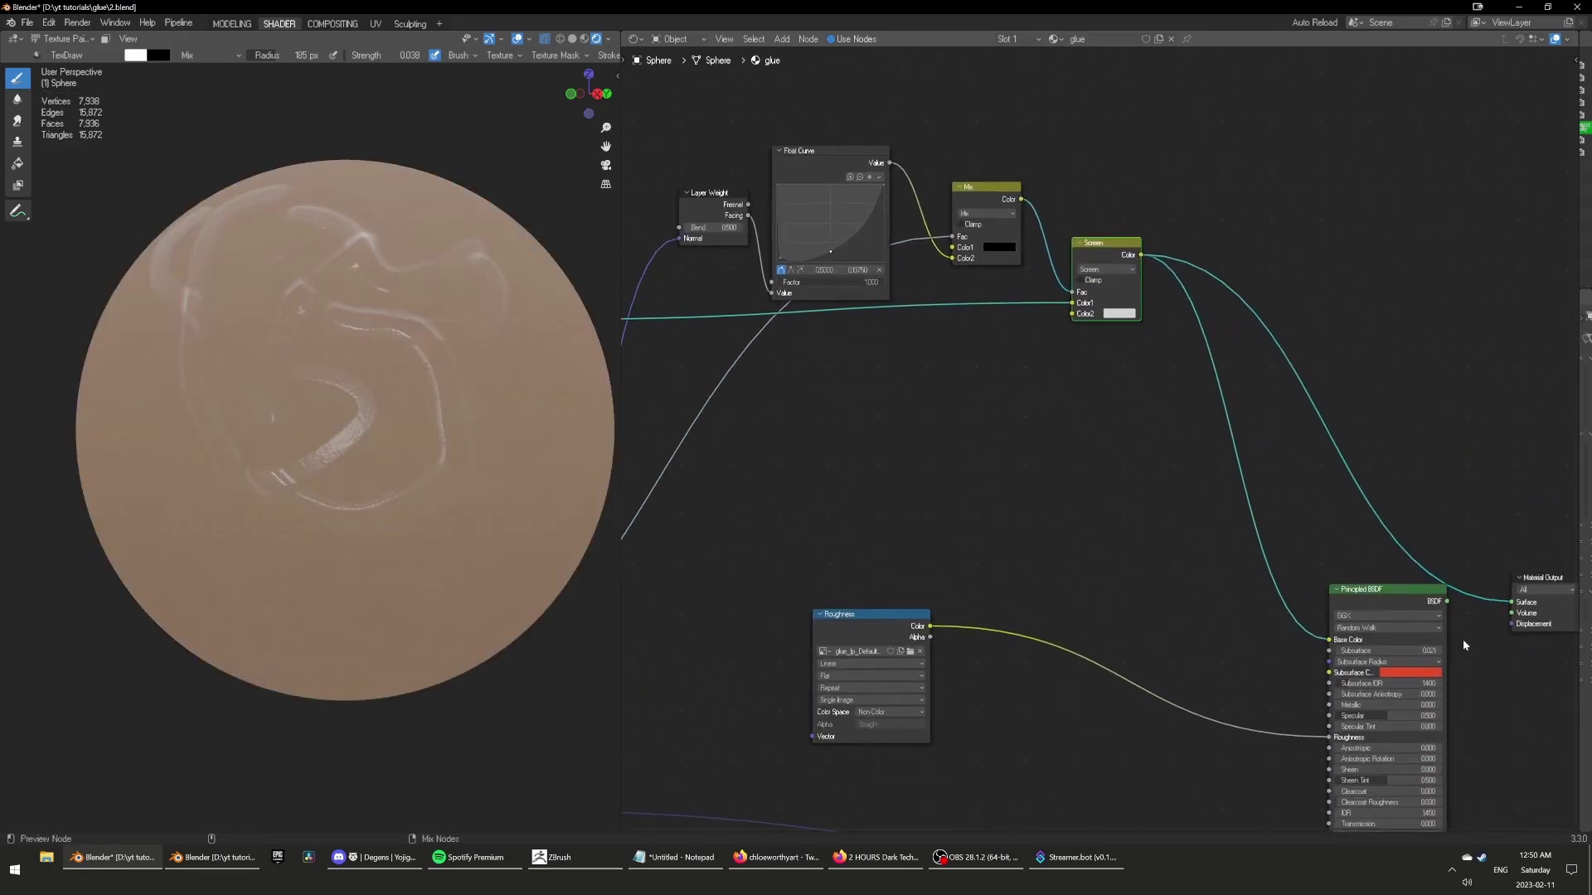
ctrl+shift+click(1416, 607)
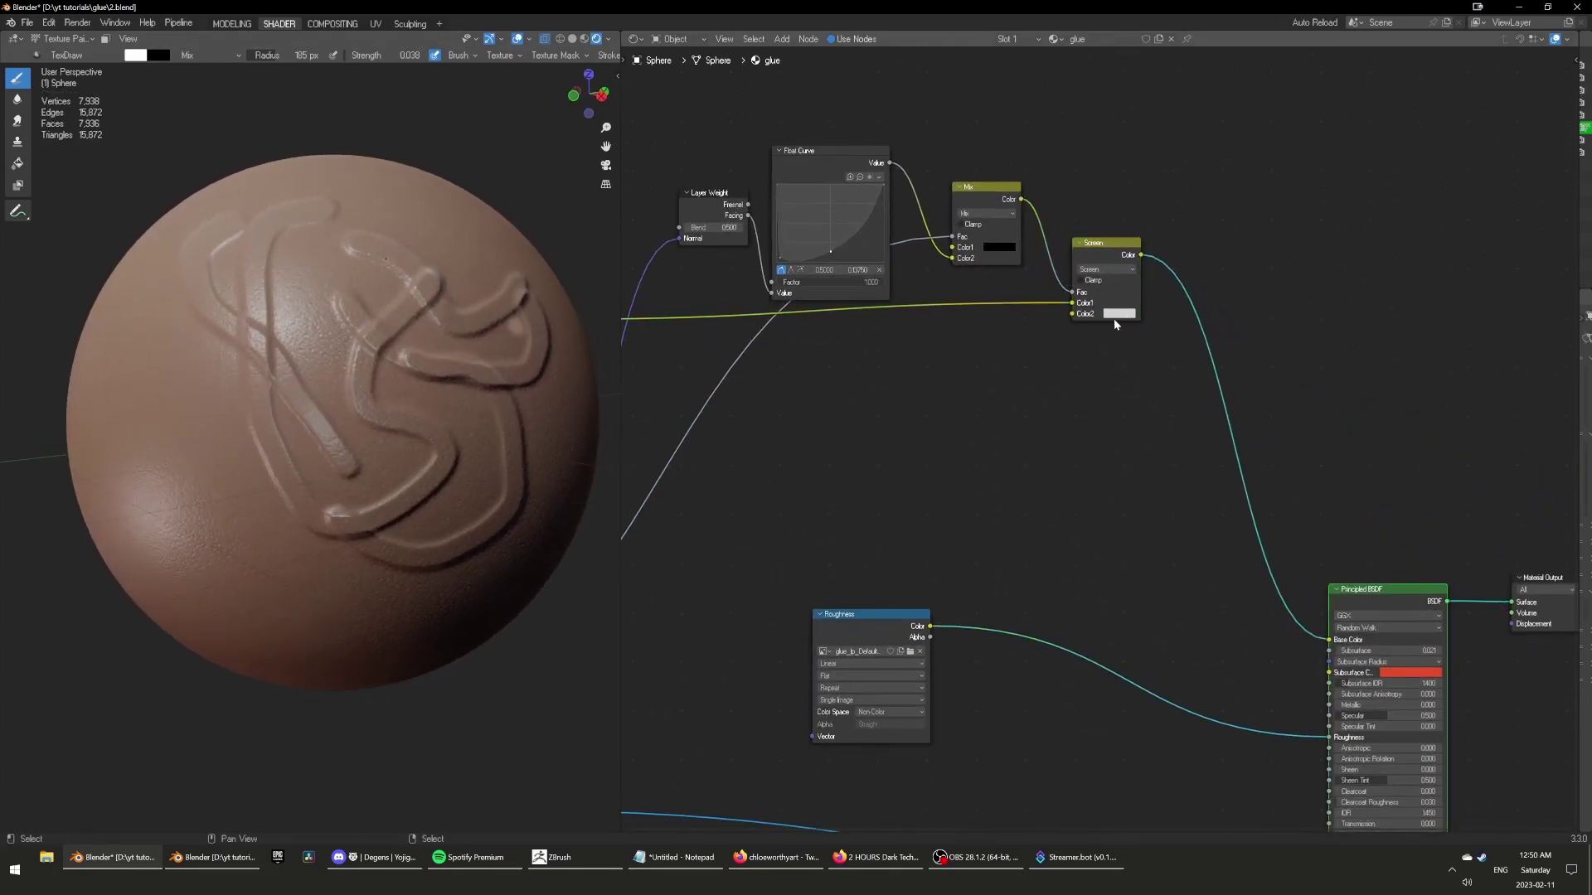
Raise the Screen node's Color2 HSV value to 1.000.
click(1119, 314)
drag(1187, 184, 1187, 171)
scroll(1078, 373, up, 3)
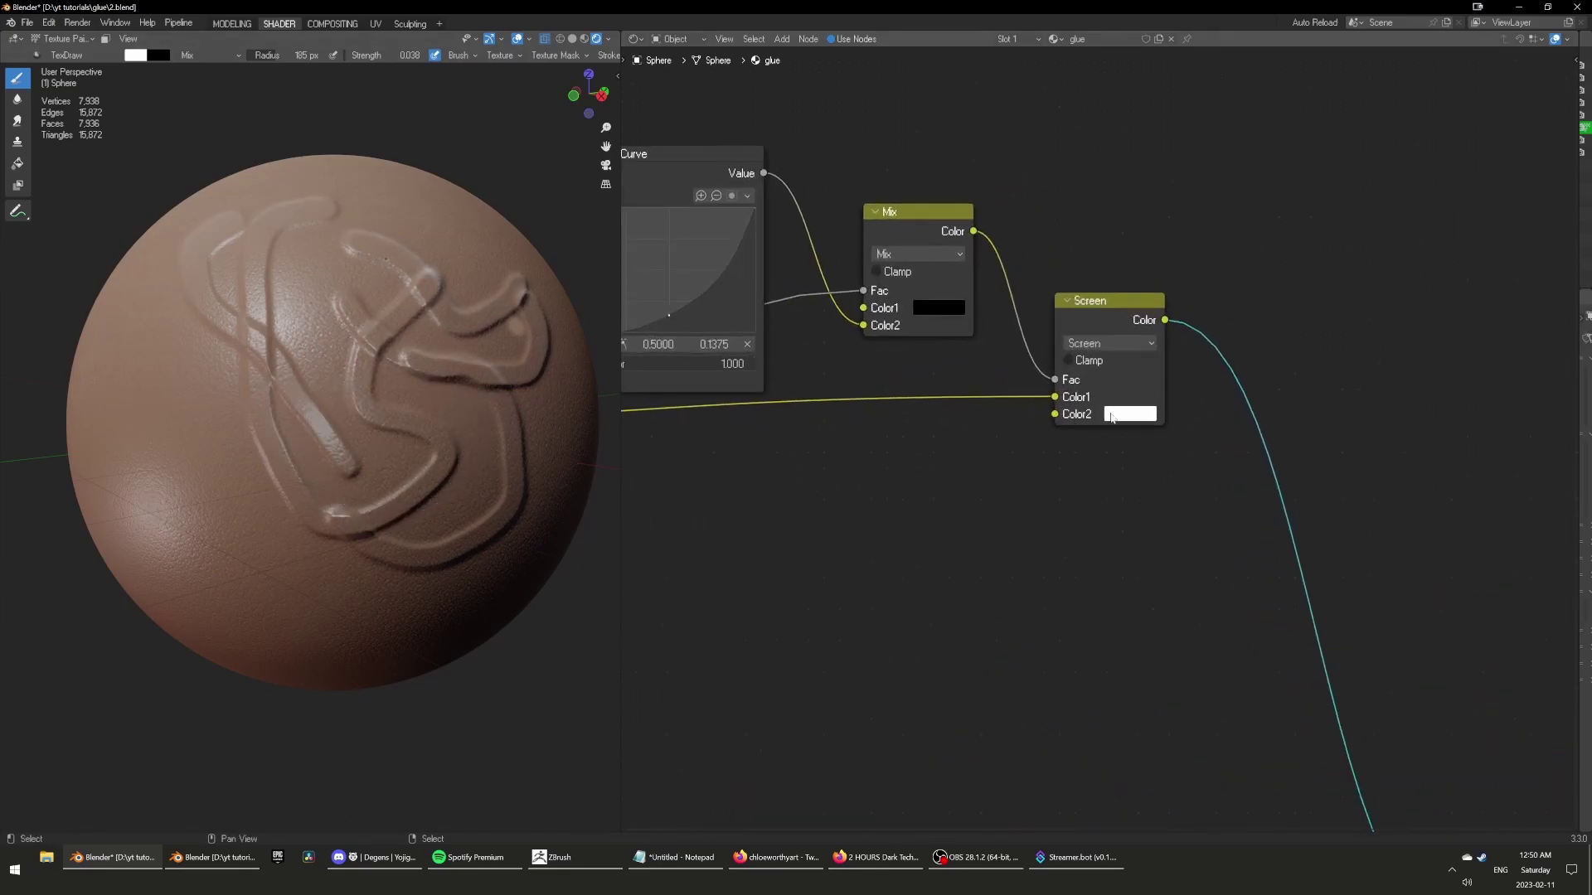
click(1118, 314)
click(1123, 415)
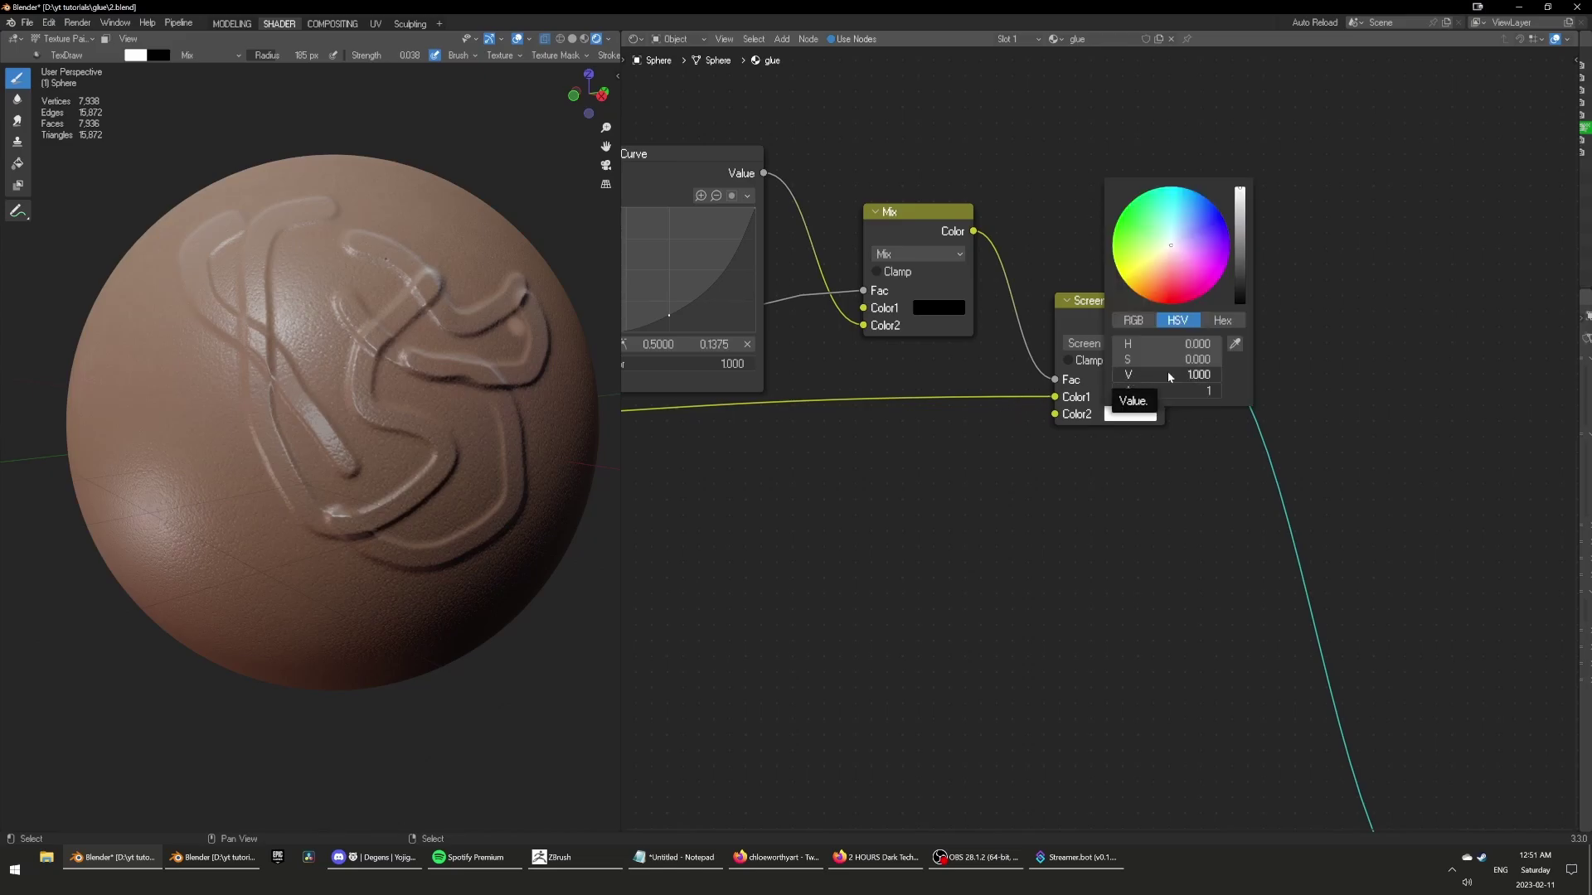
drag(1173, 375, 1220, 374)
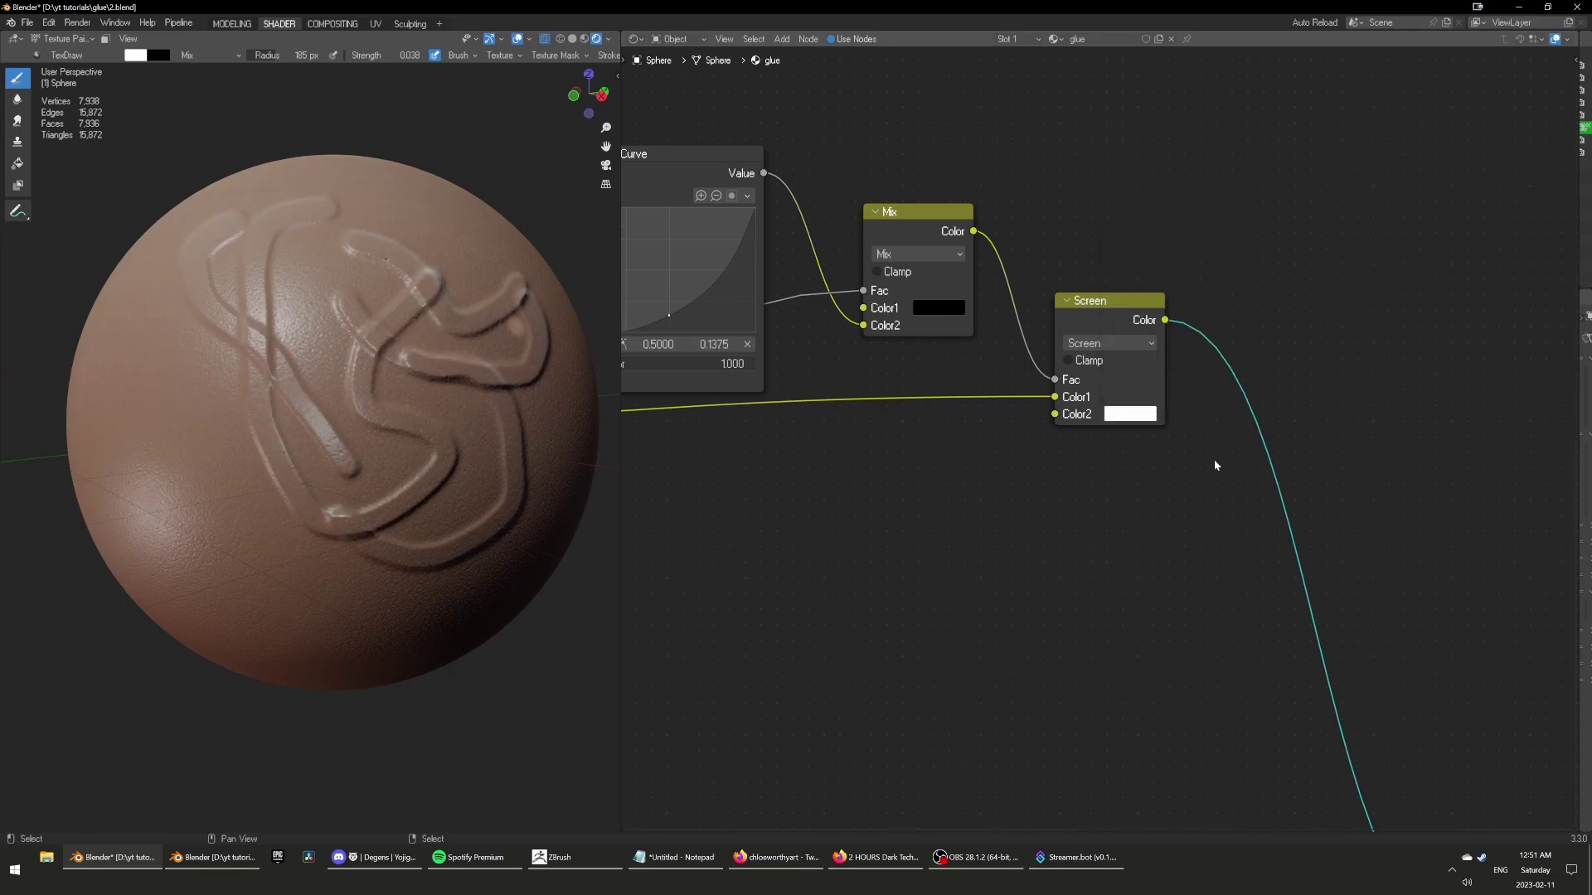
Set the Screen node's Color2 HSV value to 2 and inspect the glue strokes up close.
click(1129, 414)
click(1190, 375)
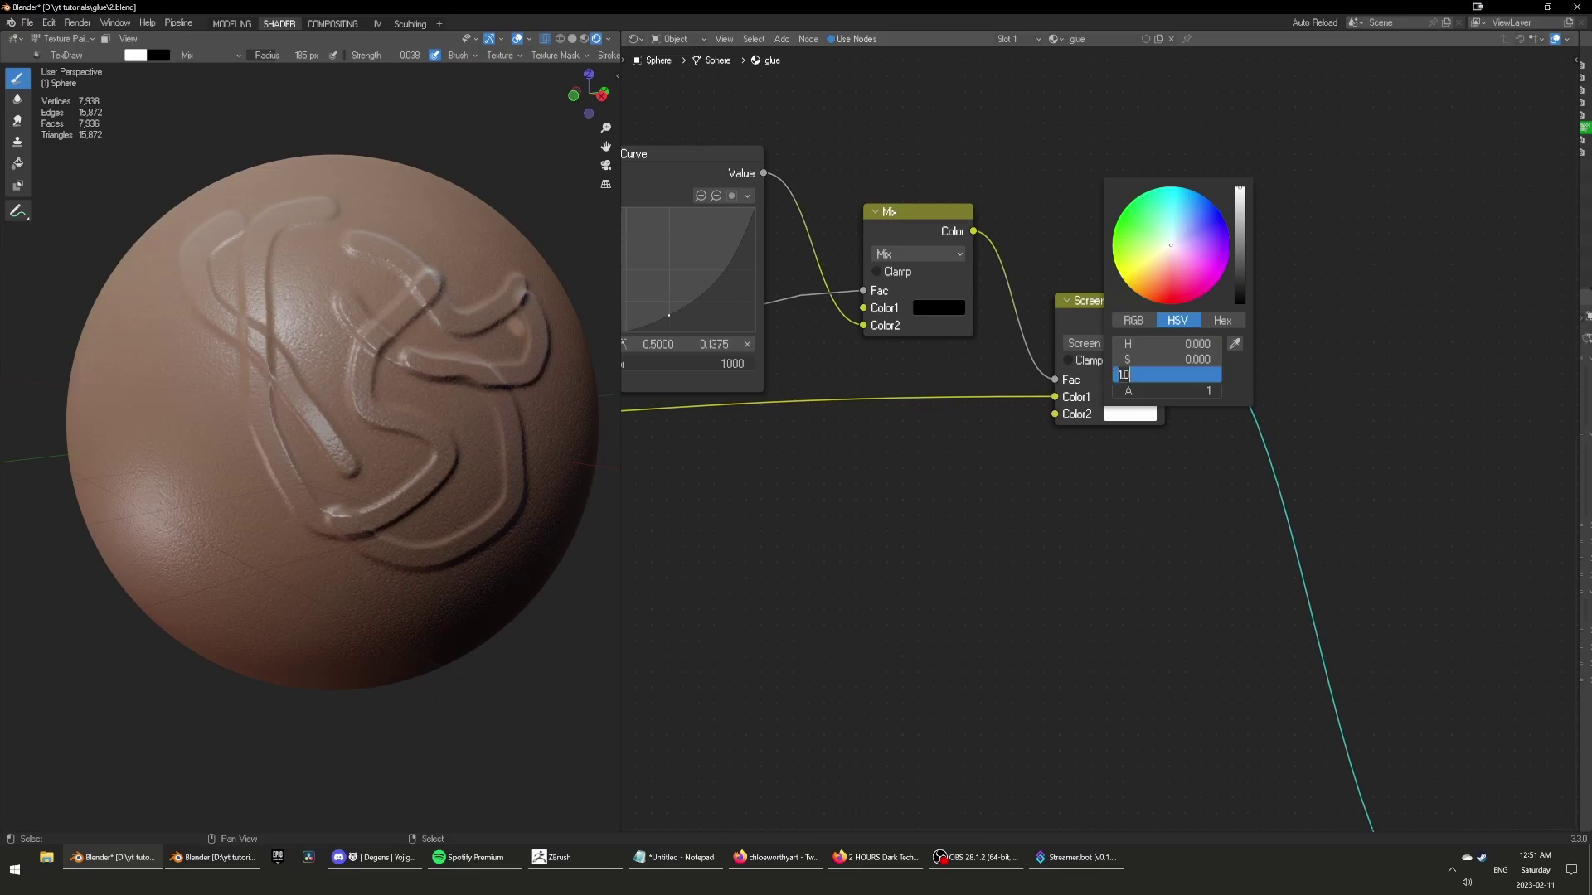
text(2)
key(Return)
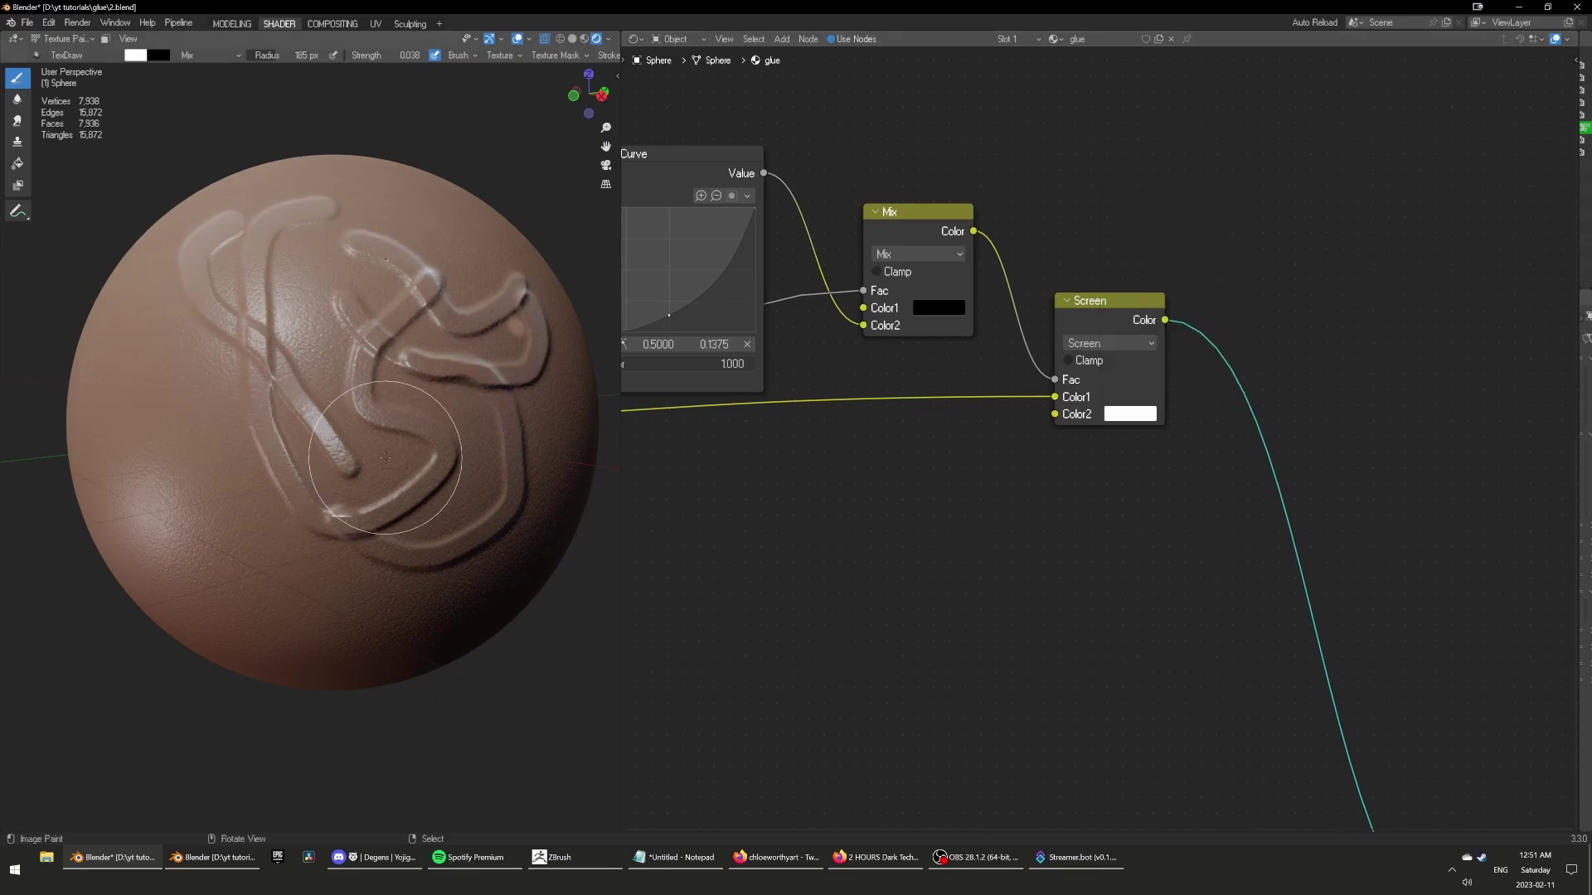
mouse_move(365, 464)
middle_down()
mouse_move(388, 487)
mouse_move(357, 481)
middle_up()
scroll(356, 480, up, 5)
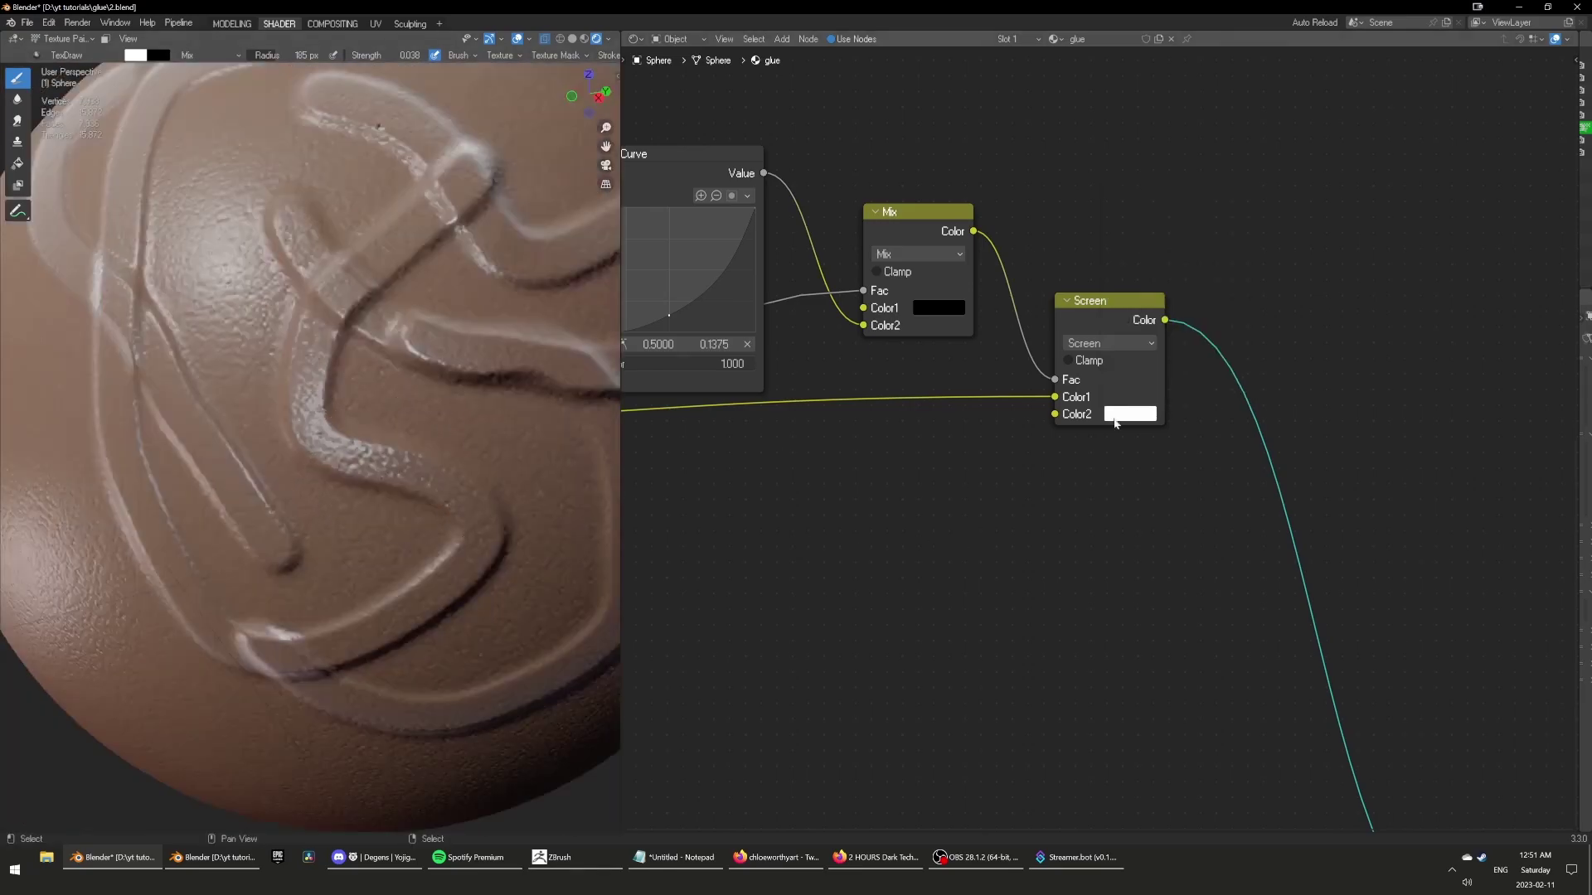
Lower the Screen node's Color2 HSV value to tone down the glue's bright edges.
click(1137, 414)
click(1183, 381)
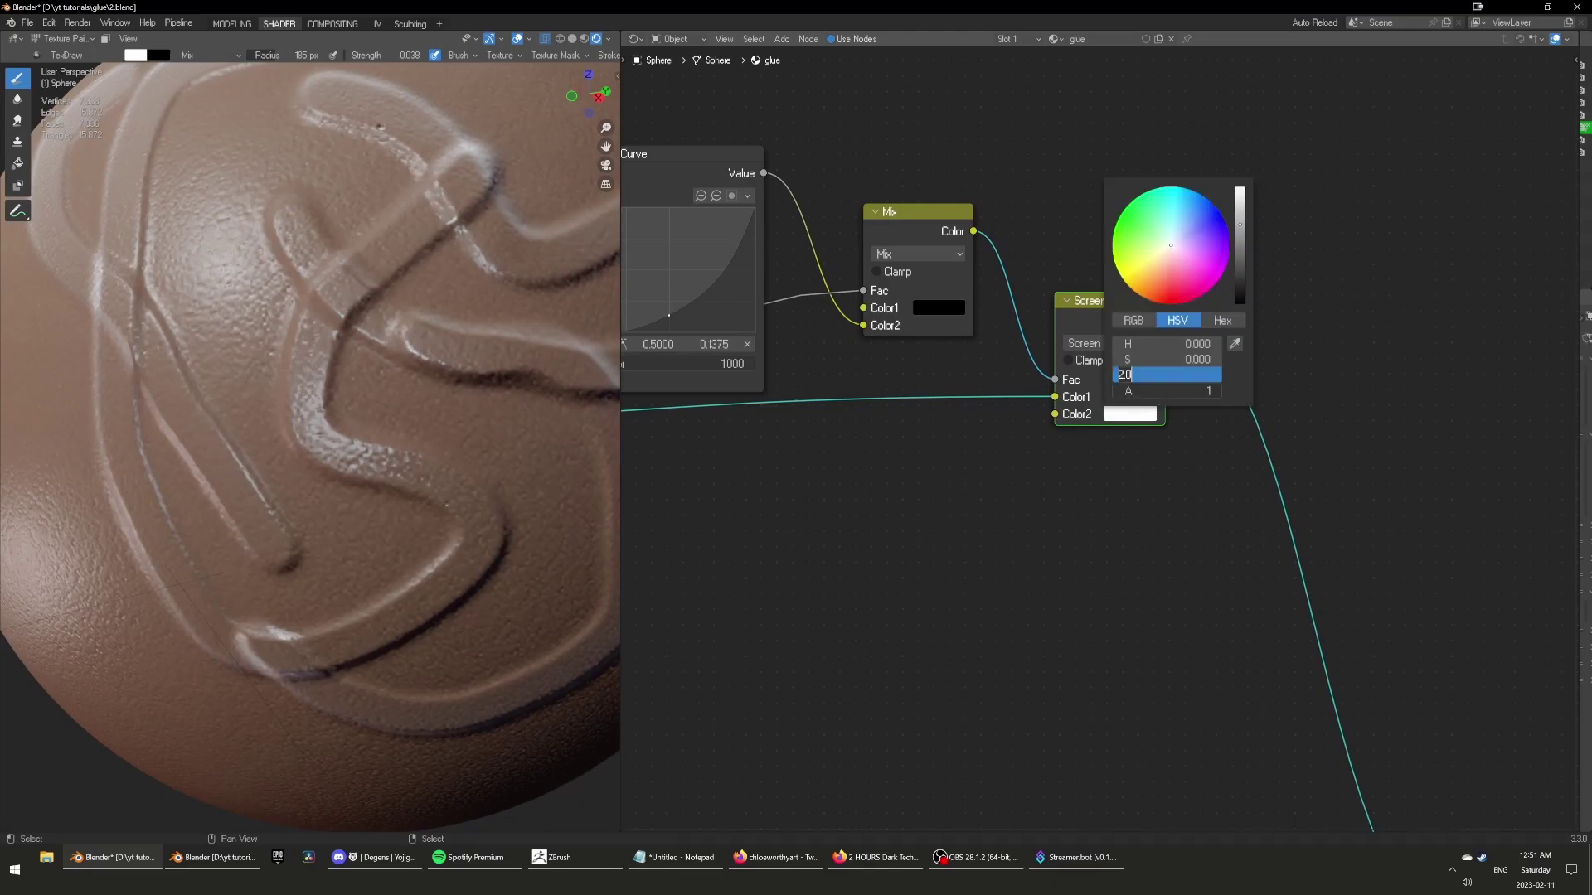
text(12)
key(Return)
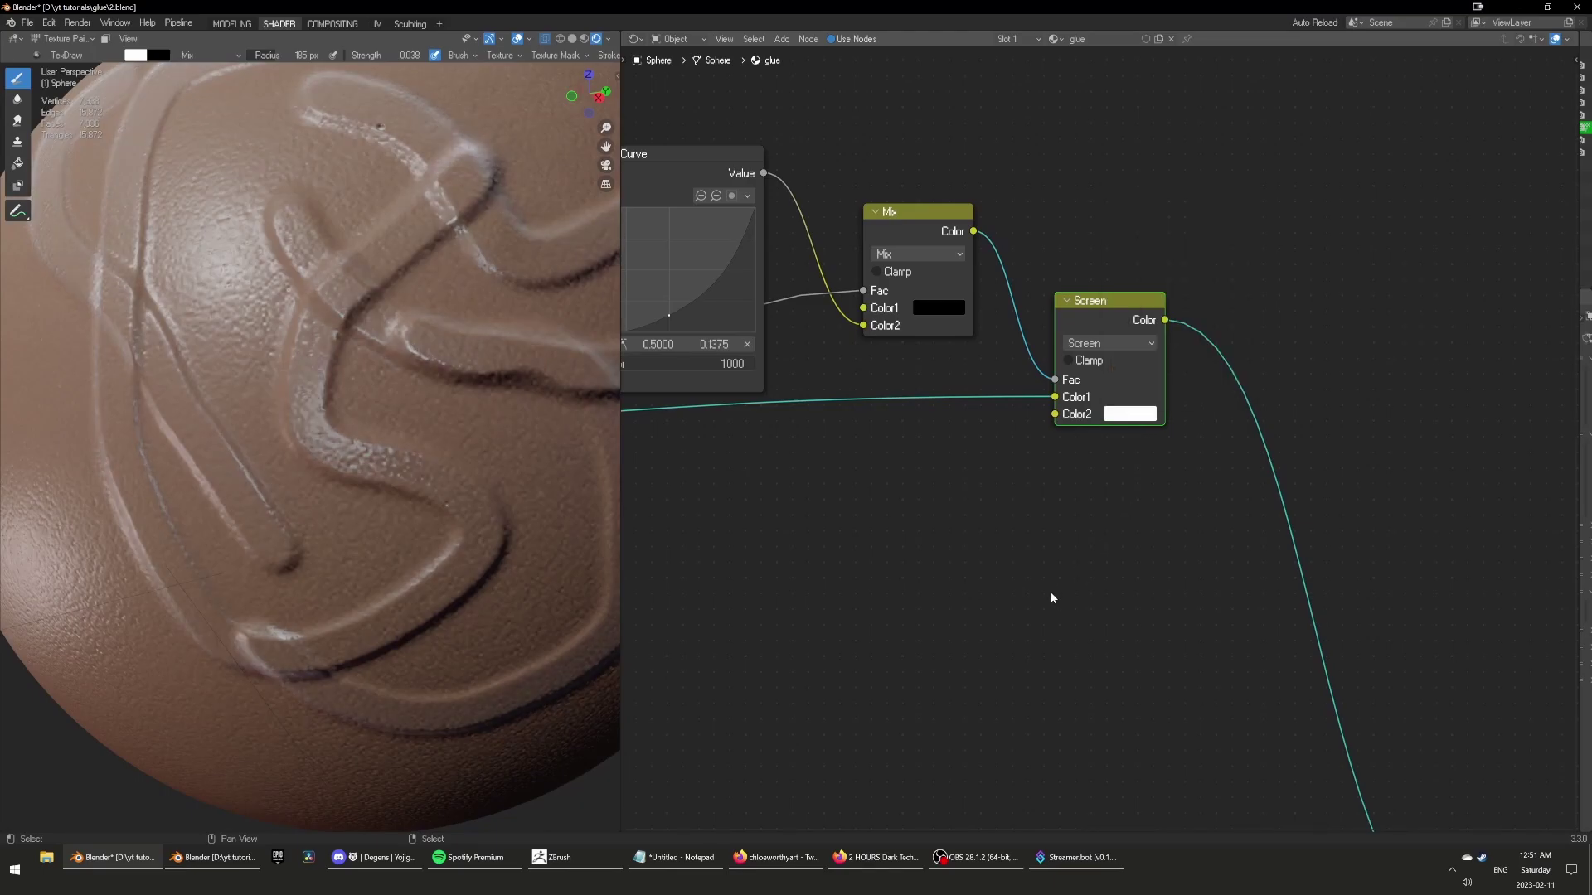
Preview the Roughness texture alone on the sphere, and restore the Principled BSDF to the material output.
scroll(1051, 592, down, 5)
middle_drag(972, 567, 1256, 470)
mouse_move(978, 329)
mouse_down()
mouse_move(966, 254)
mouse_move(953, 330)
mouse_up()
middle_drag(1233, 546, 1138, 316)
scroll(1134, 316, up, 1)
mouse_move(1131, 310)
mouse_down()
mouse_move(1151, 337)
mouse_move(1138, 302)
mouse_up()
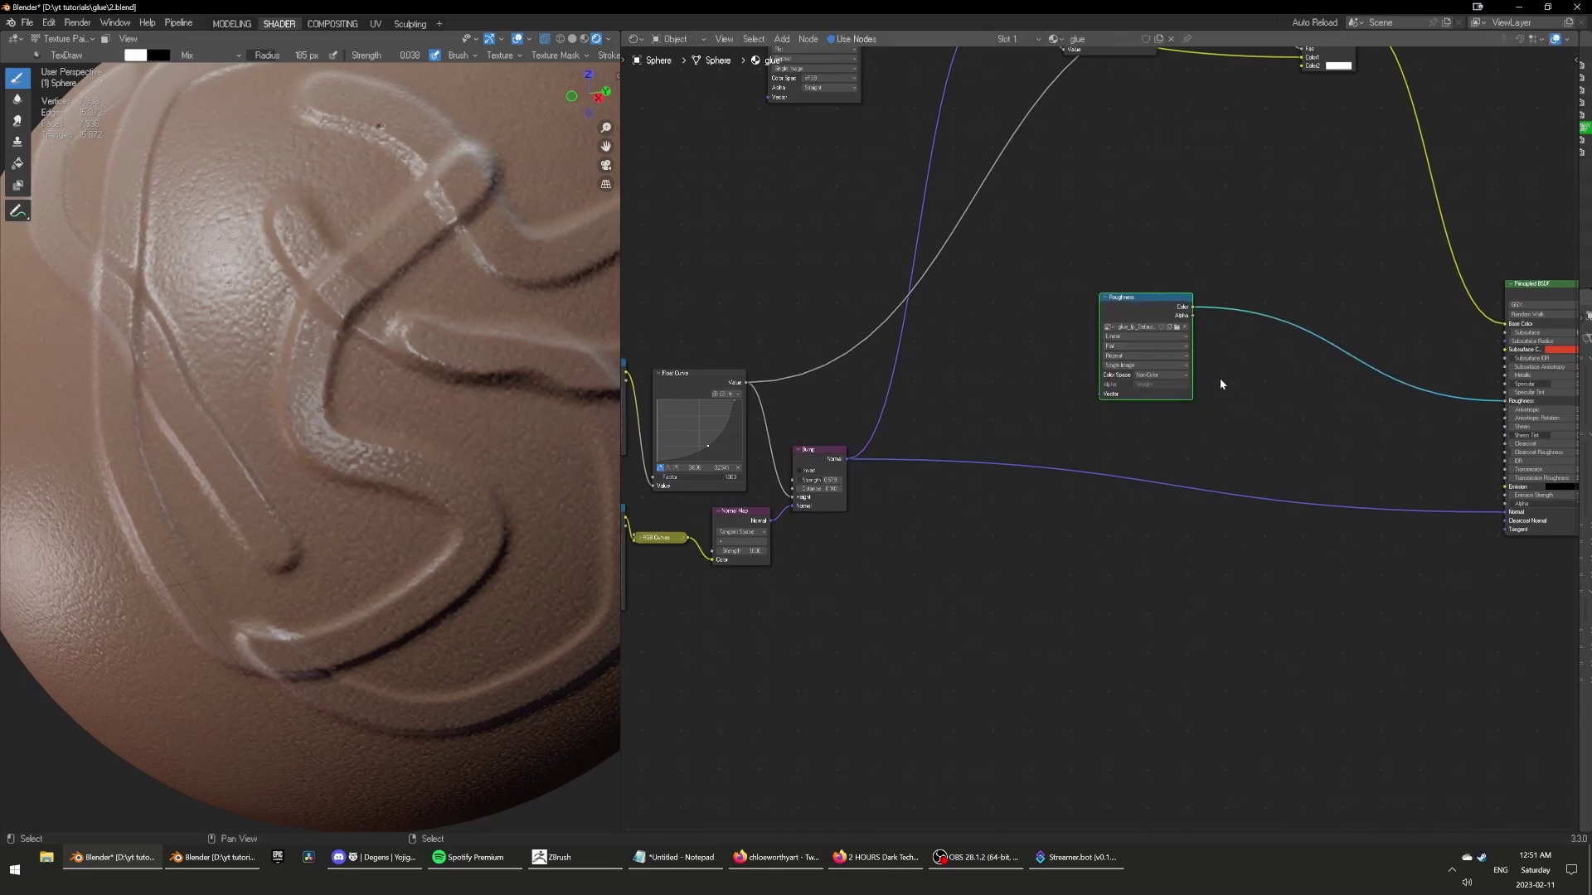
middle_drag(1235, 380, 1171, 422)
scroll(1124, 331, up, 1)
ctrl+shift+click(1125, 331)
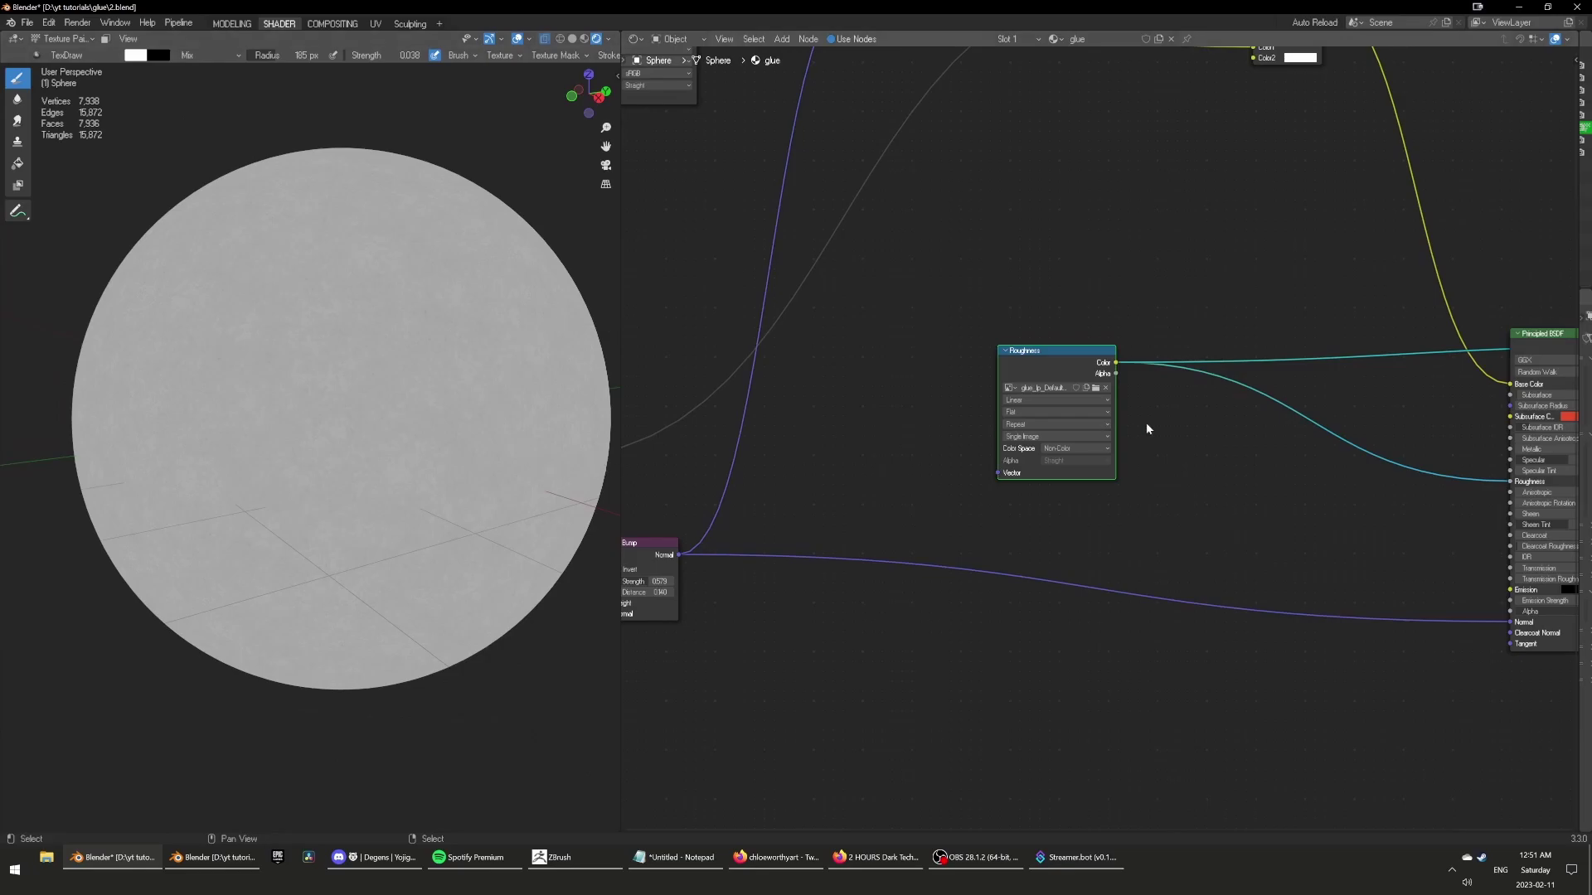
ctrl+shift+click(1539, 337)
Insert a Mix node into the link between the Roughness texture and the Principled BSDF's Roughness input.
drag(1063, 401, 1032, 369)
scroll(368, 409, up, 4)
scroll(1111, 448, down, 4)
middle_drag(900, 479, 1067, 478)
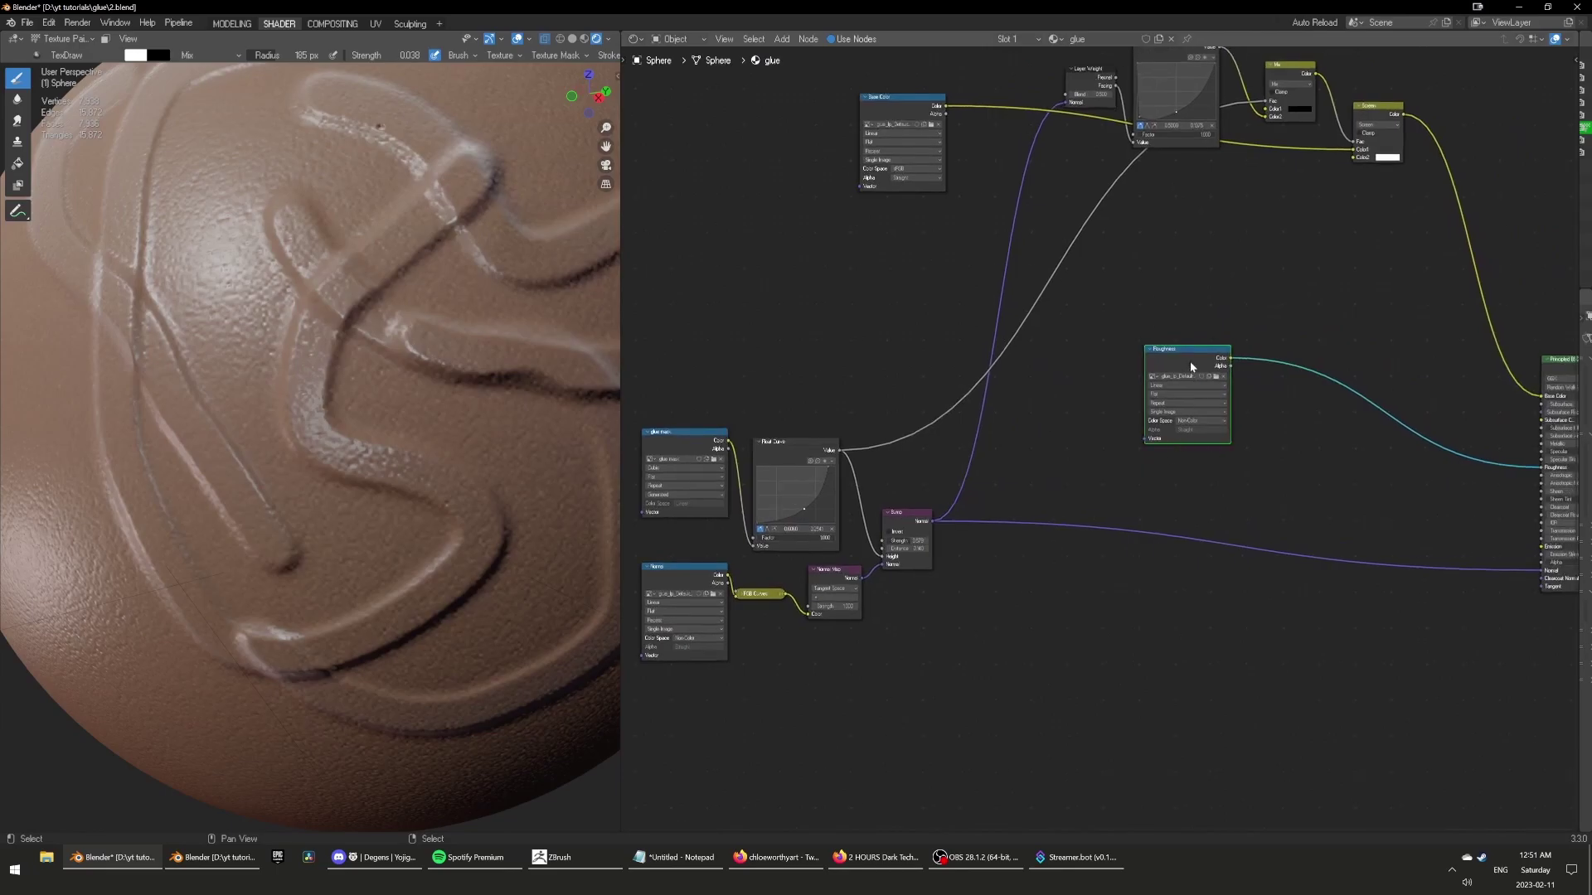
drag(1191, 368, 1176, 345)
key(shift+a)
text(m)
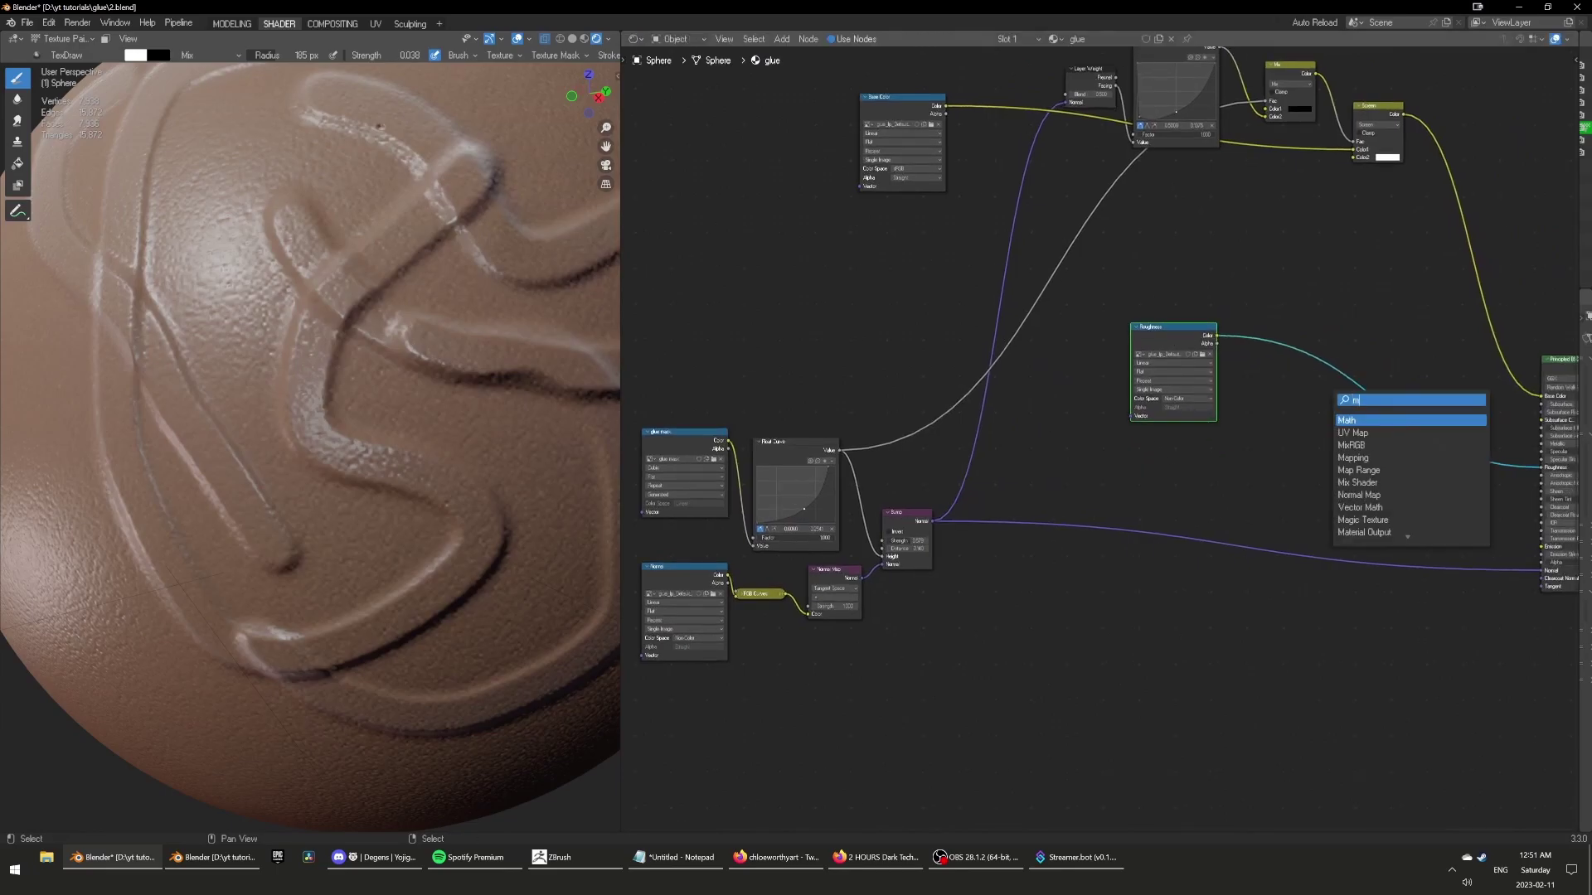
text(ix)
key(Return)
click(1391, 409)
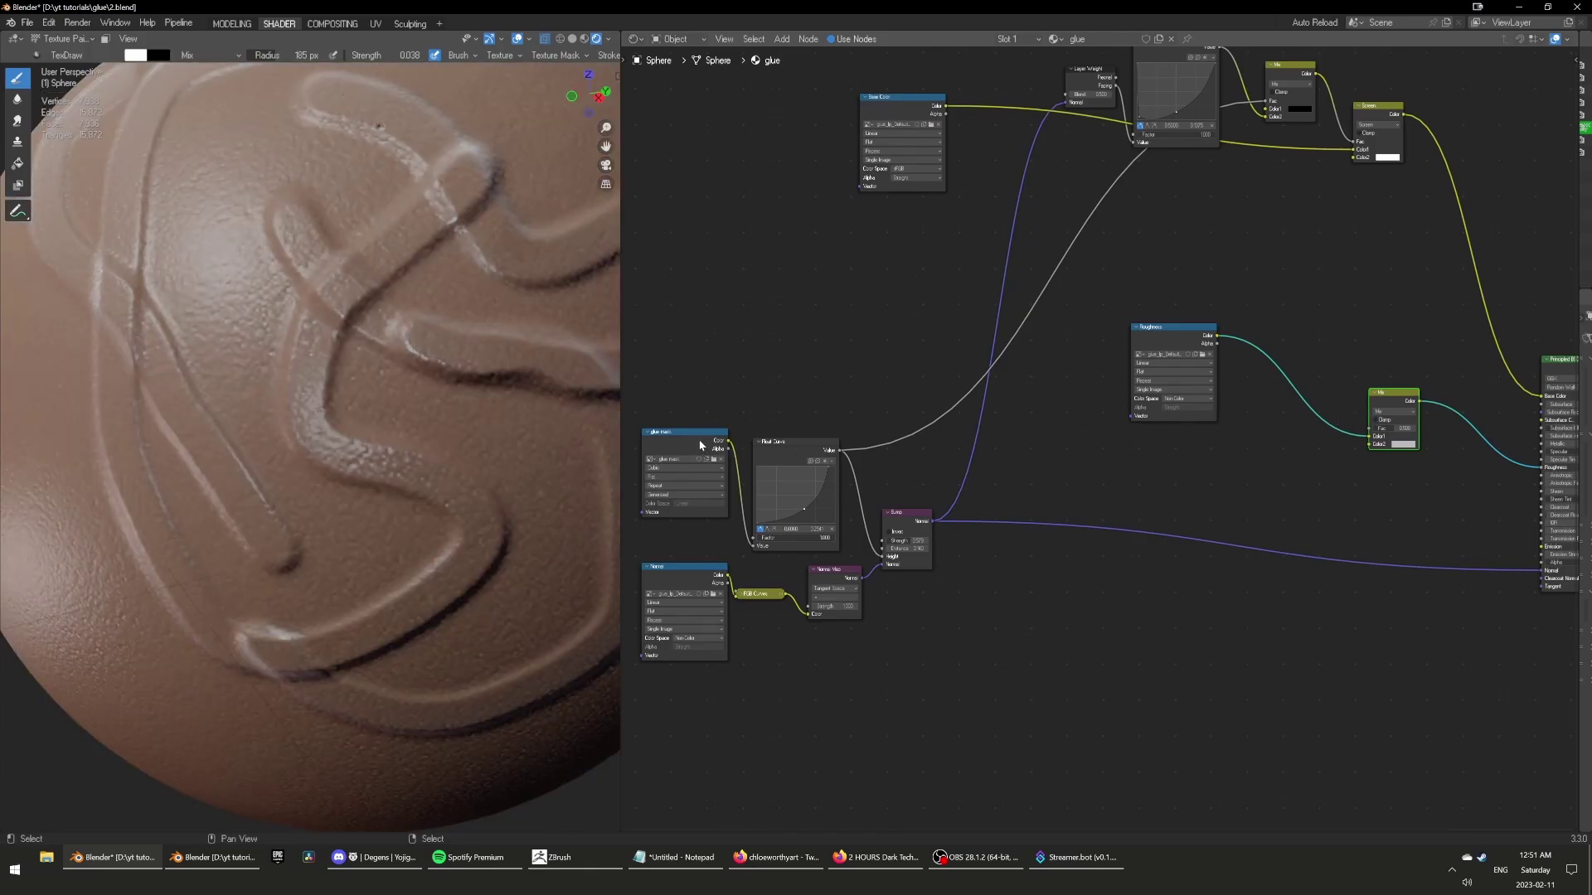
Preview the mask's Float Curve output and the raw glue mask texture on the sphere.
drag(699, 446, 661, 446)
middle_drag(786, 450, 948, 431)
scroll(949, 431, up, 2)
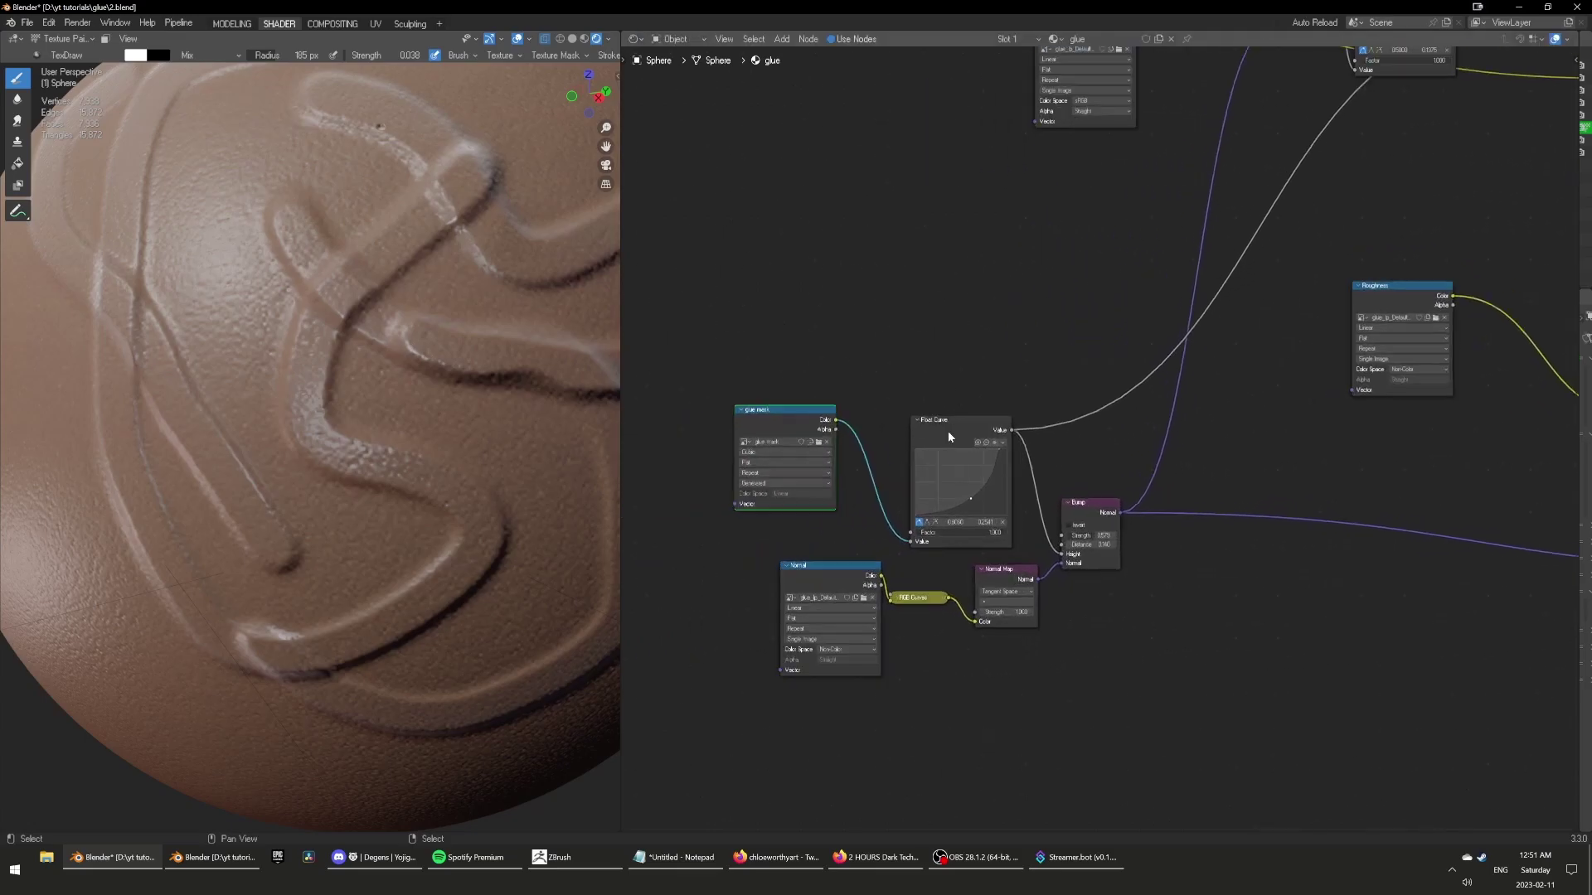
click(945, 432)
drag(942, 429, 946, 414)
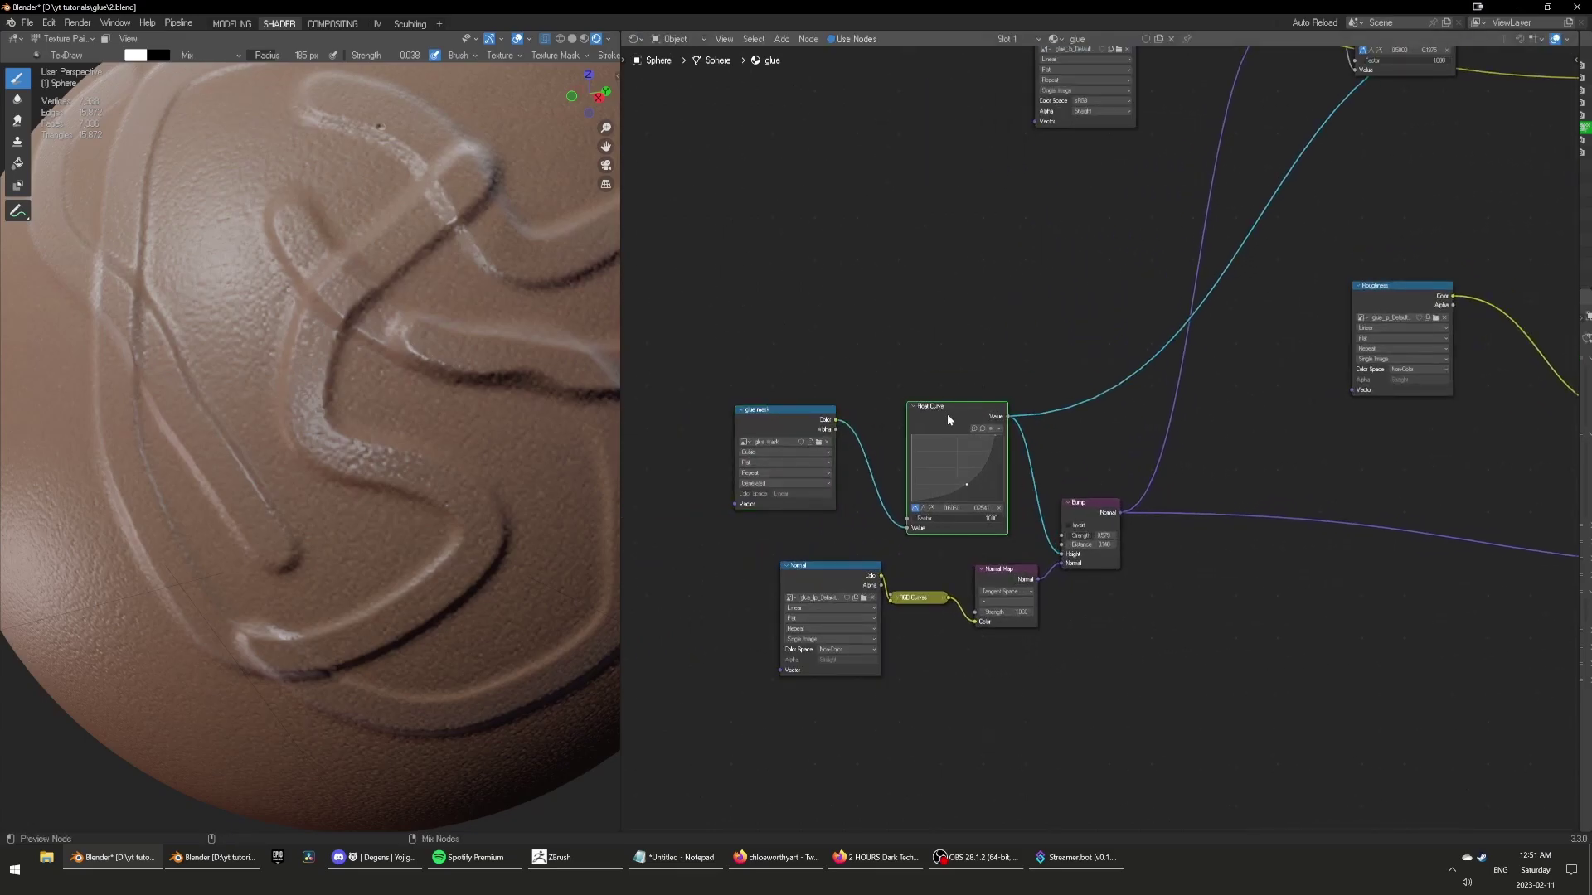
ctrl+shift+click(946, 415)
ctrl+shift+click(778, 426)
scroll(1109, 451, down, 2)
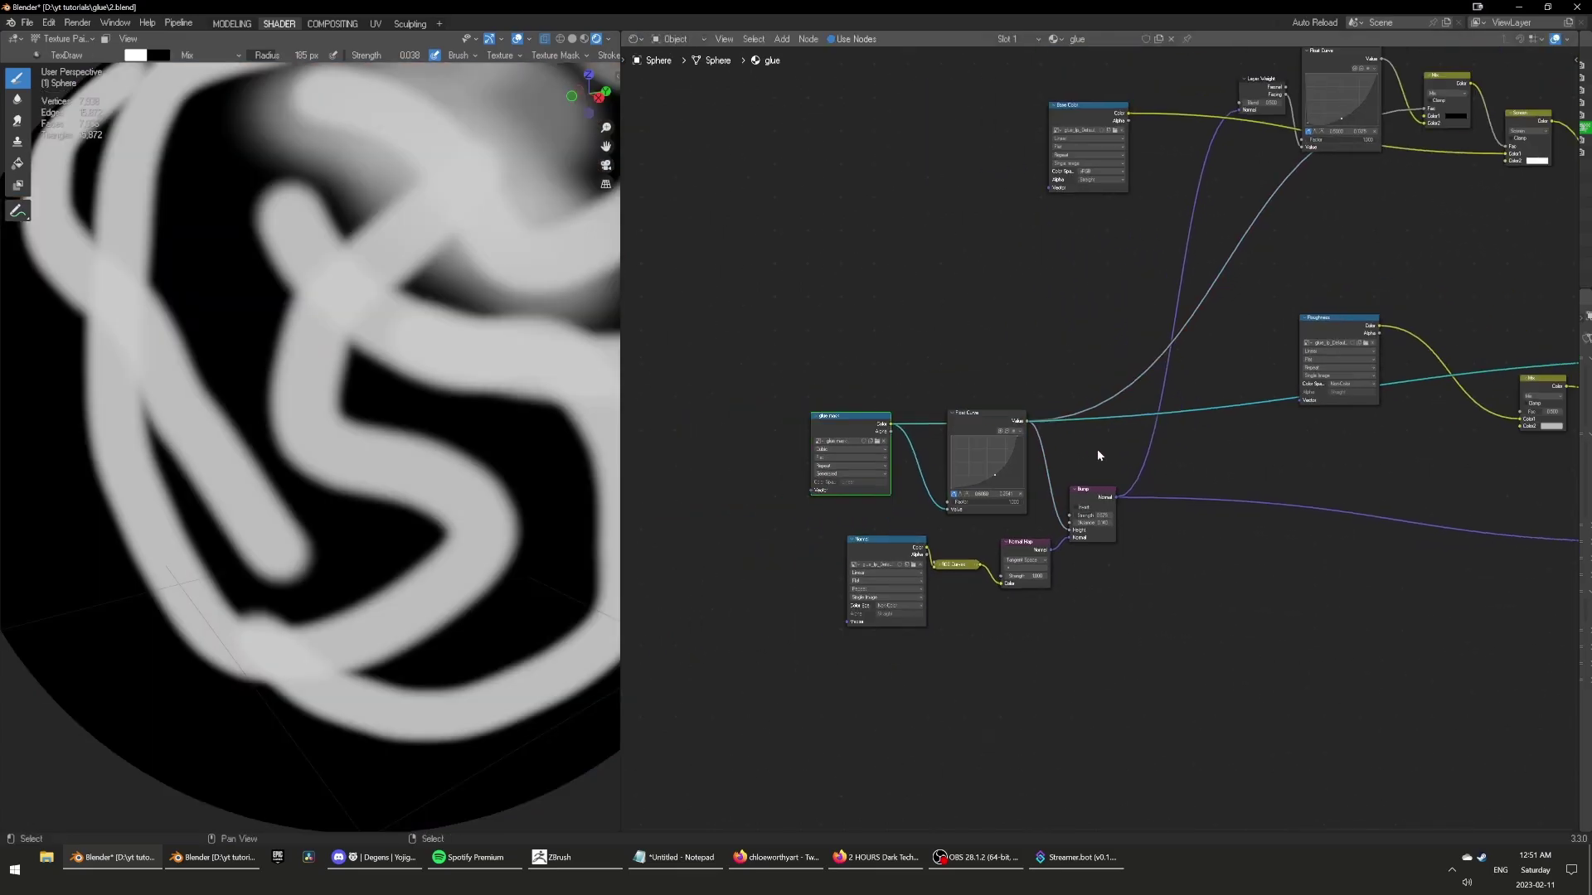
Connect the glue mask's Color to the roughness Mix node's Fac and preview the mixed roughness.
middle_drag(1109, 450, 1022, 504)
drag(801, 475, 1429, 462)
middle_drag(1383, 521, 1118, 584)
scroll(1210, 522, up, 3)
ctrl+shift+click(1317, 438)
Set the roughness Mix node's blend mode to Multiply, brighten its Color2 and return to the full material preview.
scroll(1117, 585, up, 2)
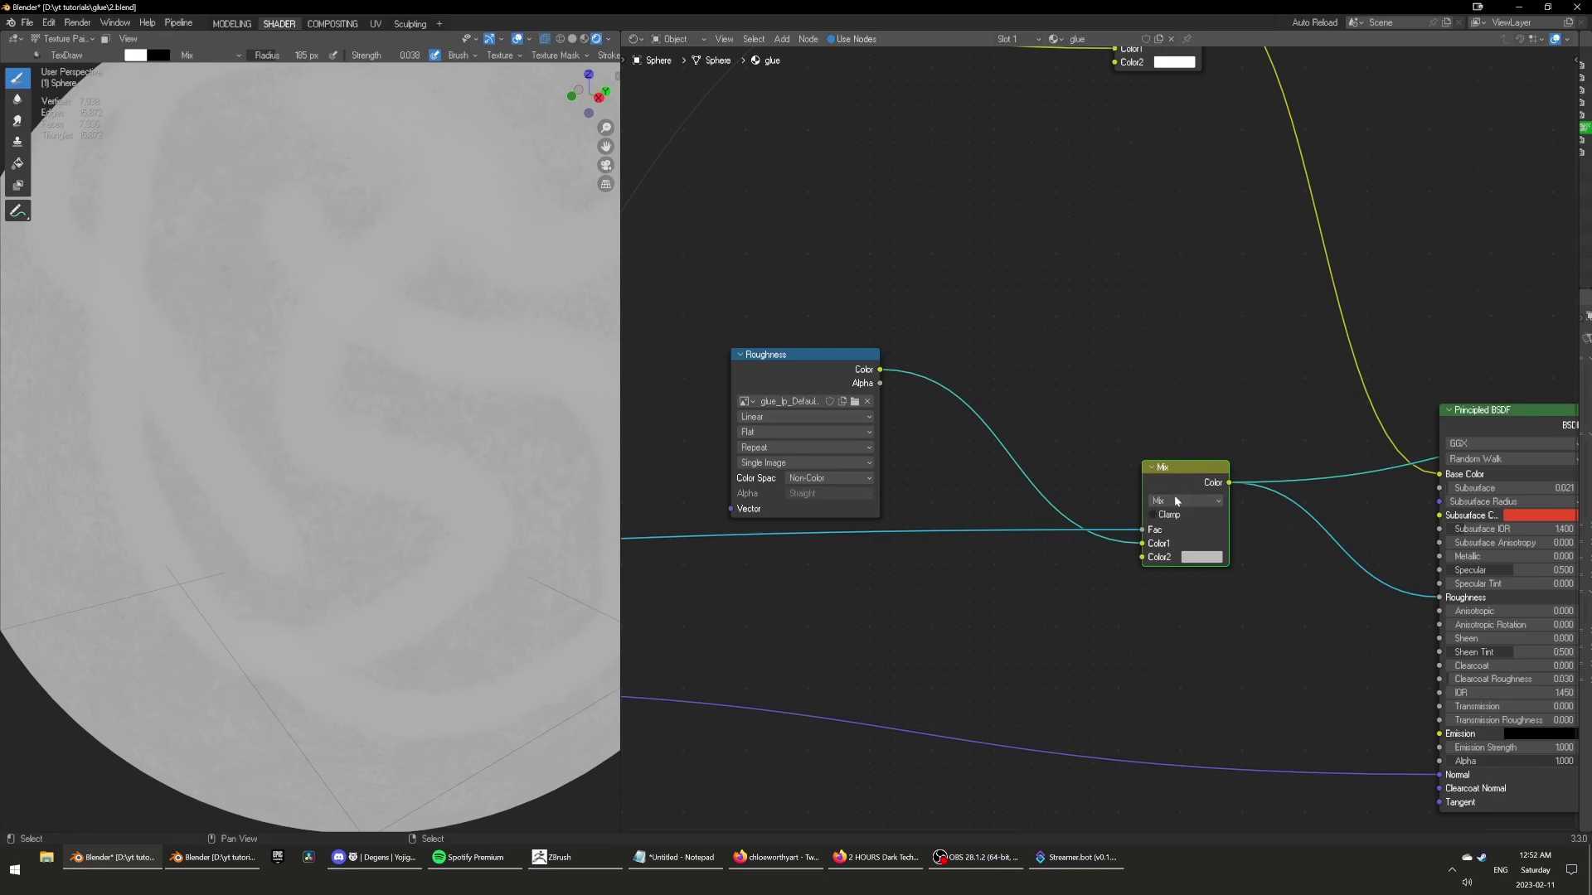
click(1176, 503)
click(1169, 547)
click(1184, 557)
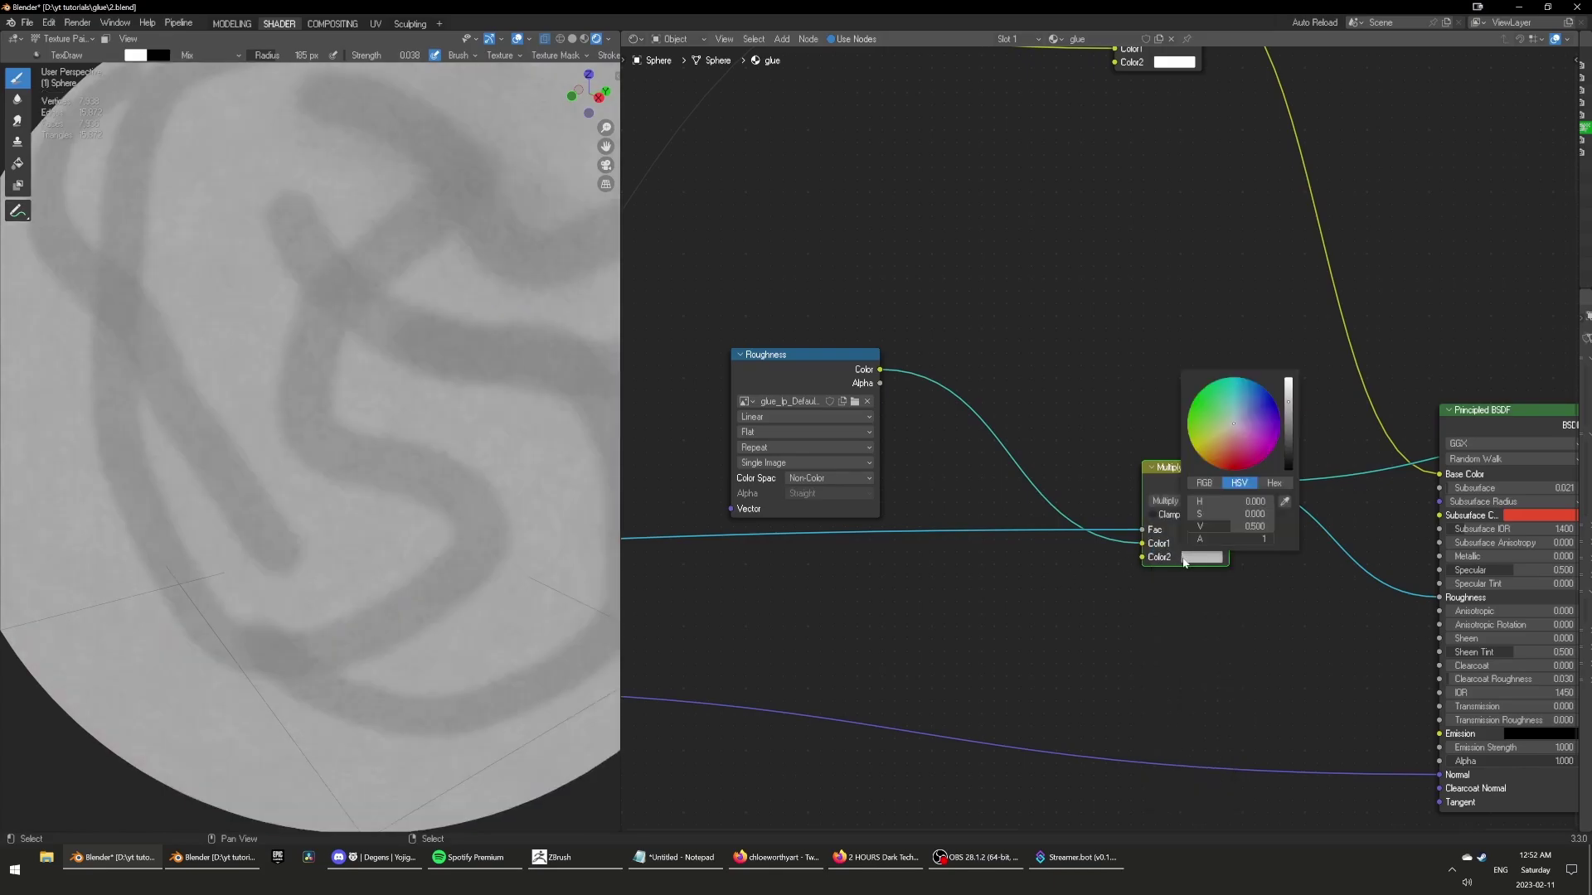
mouse_move(1289, 407)
mouse_down()
mouse_move(1288, 469)
mouse_move(1288, 380)
mouse_up()
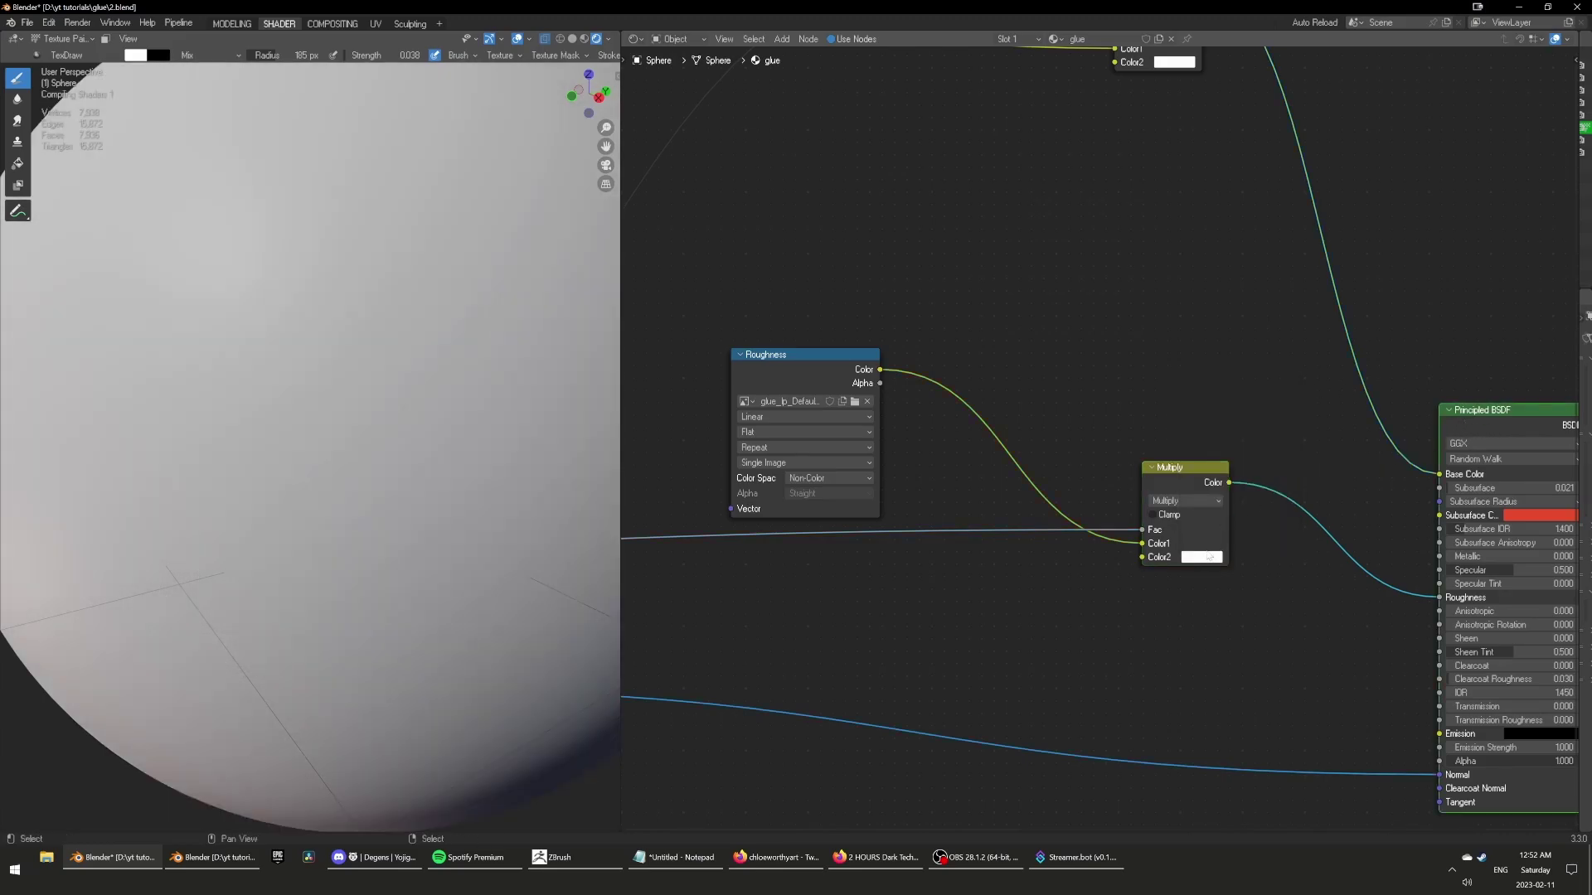
Darken the roughness Multiply node's Color2 to an HSV value of 0.239 and check the glue's shine.
click(1196, 560)
mouse_move(1292, 409)
mouse_down()
mouse_move(1289, 465)
mouse_move(1288, 379)
mouse_move(1289, 464)
mouse_move(1288, 394)
mouse_move(1289, 420)
mouse_up()
scroll(348, 414, down, 3)
mouse_move(348, 423)
middle_down()
mouse_move(369, 361)
mouse_move(342, 405)
middle_up()
scroll(343, 390, up, 4)
click(1202, 558)
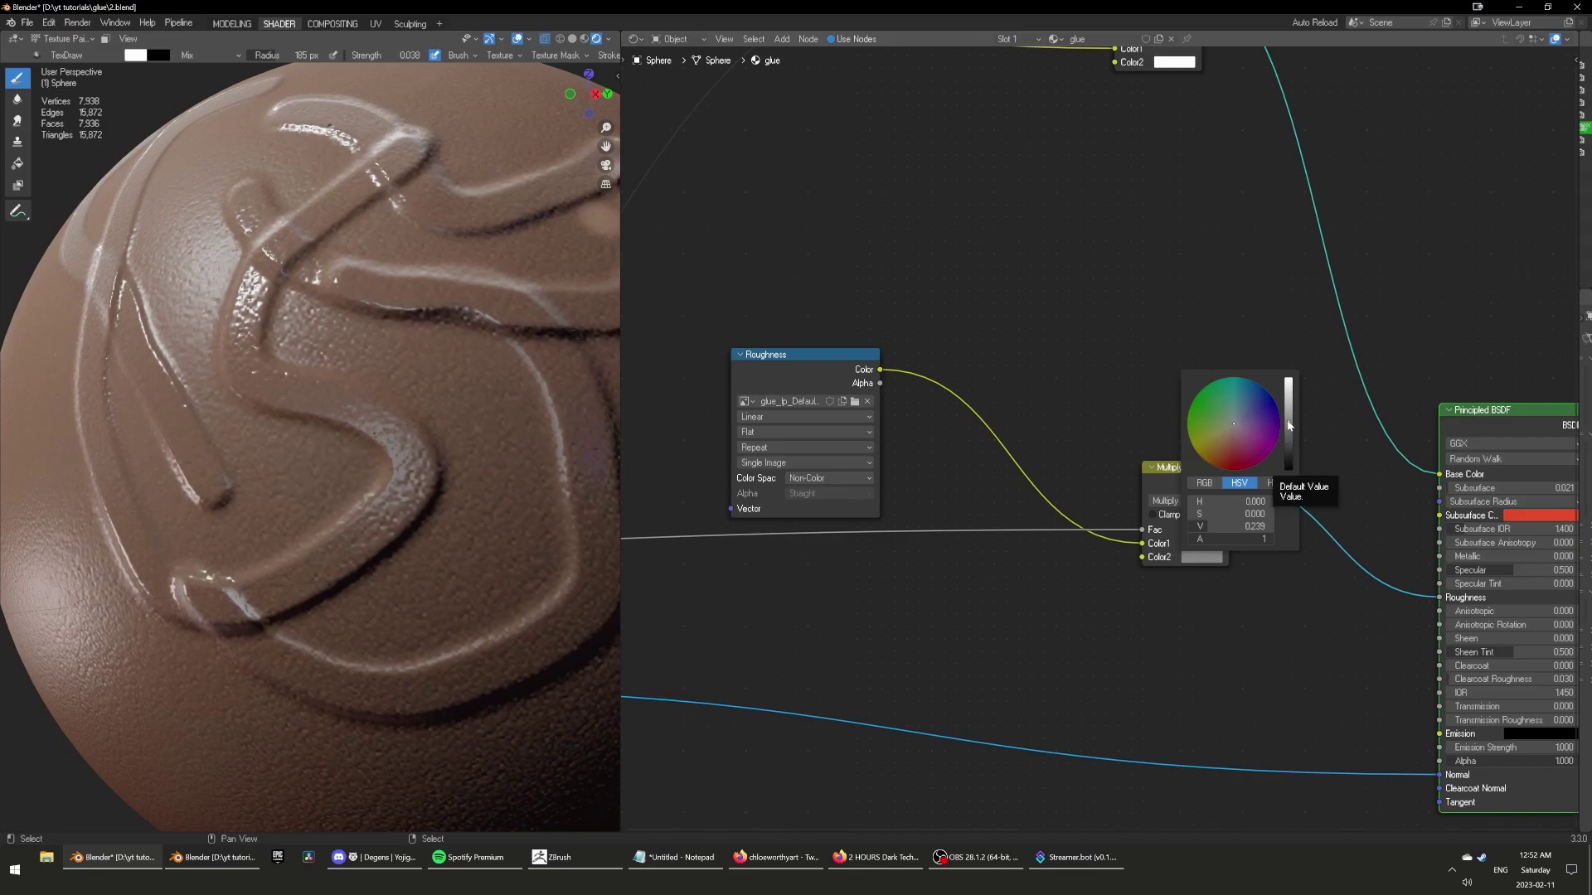
Tidy the Roughness and Multiply nodes, and place a duplicate of the Multiply node above the original.
scroll(1288, 446, down, 1)
scroll(1311, 580, down, 4)
middle_drag(1159, 581, 1258, 532)
drag(1262, 421, 1240, 458)
drag(982, 343, 962, 356)
click(1232, 450)
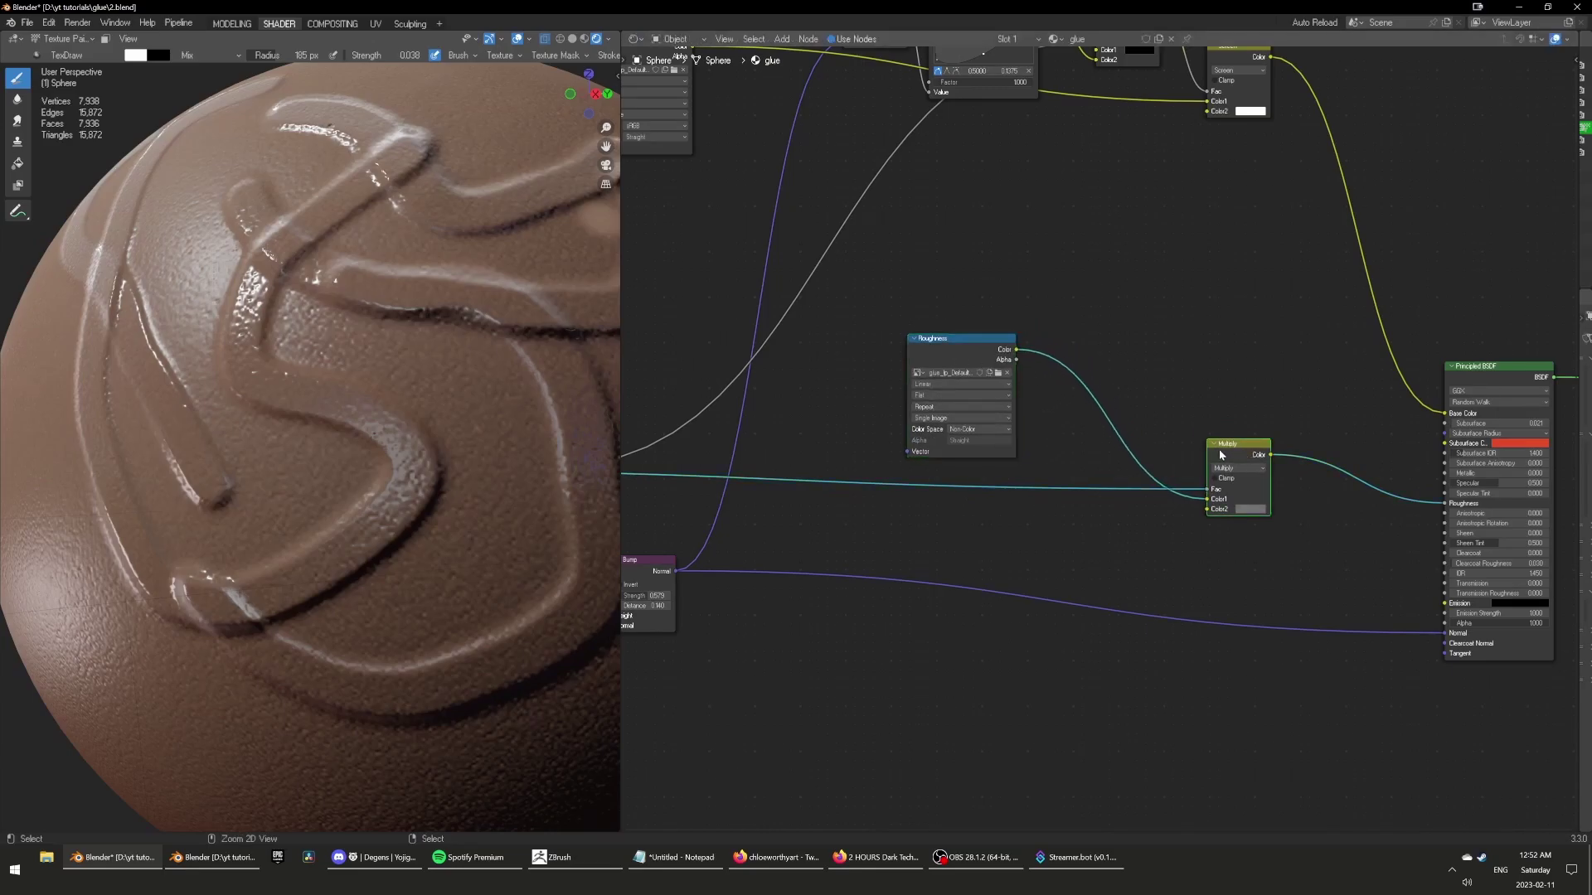
key(g)
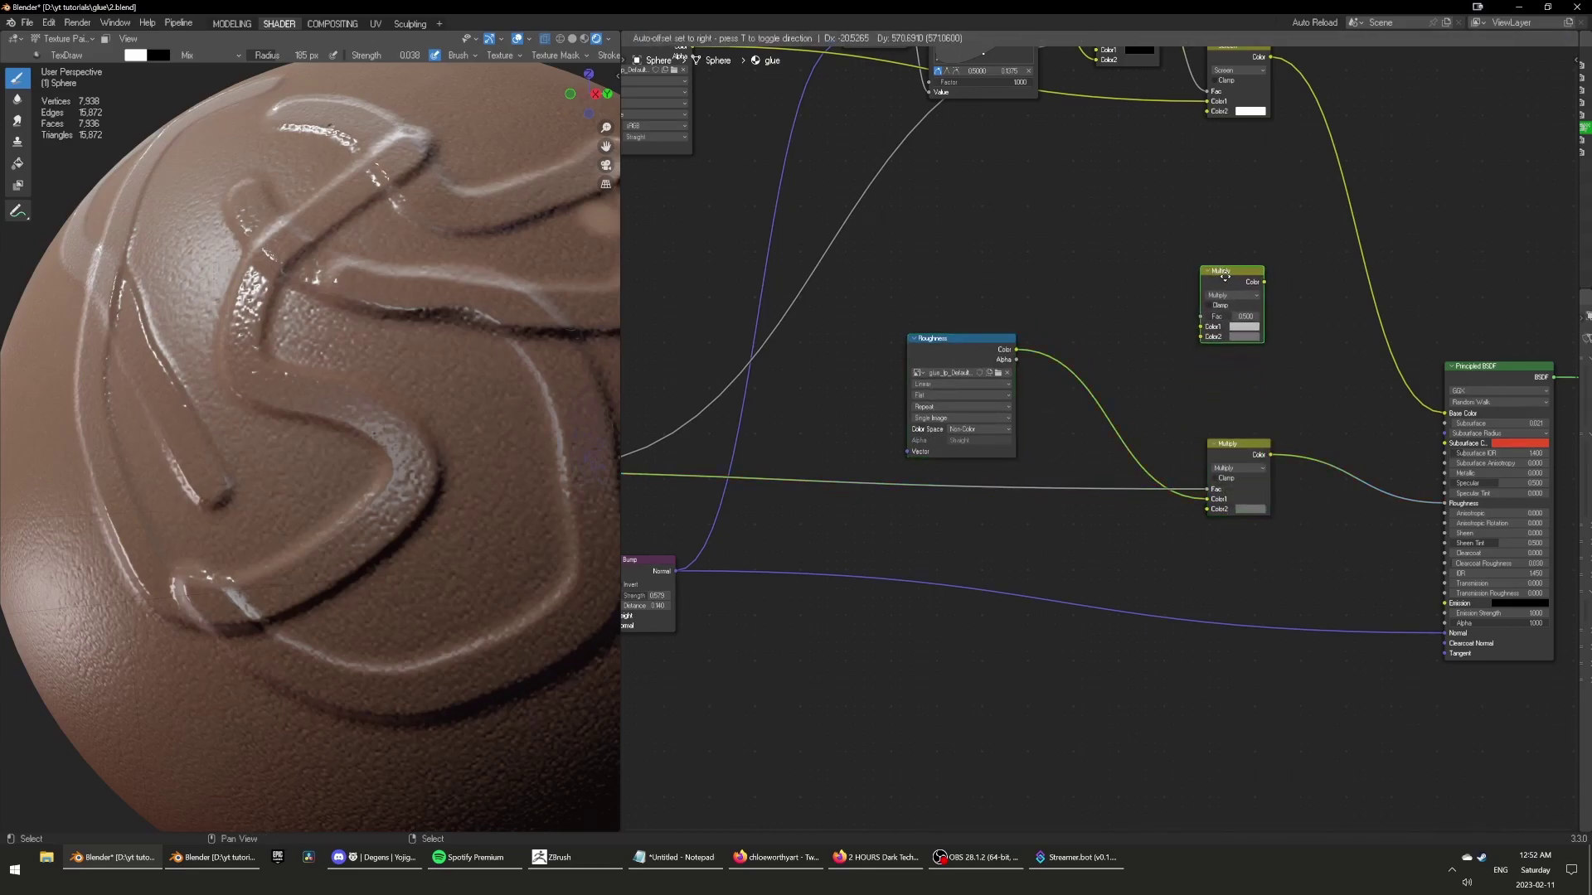
click(1228, 262)
Connect the glue mask's Color to the duplicated Multiply node's Fac and preview that node.
scroll(1256, 404, up, 1)
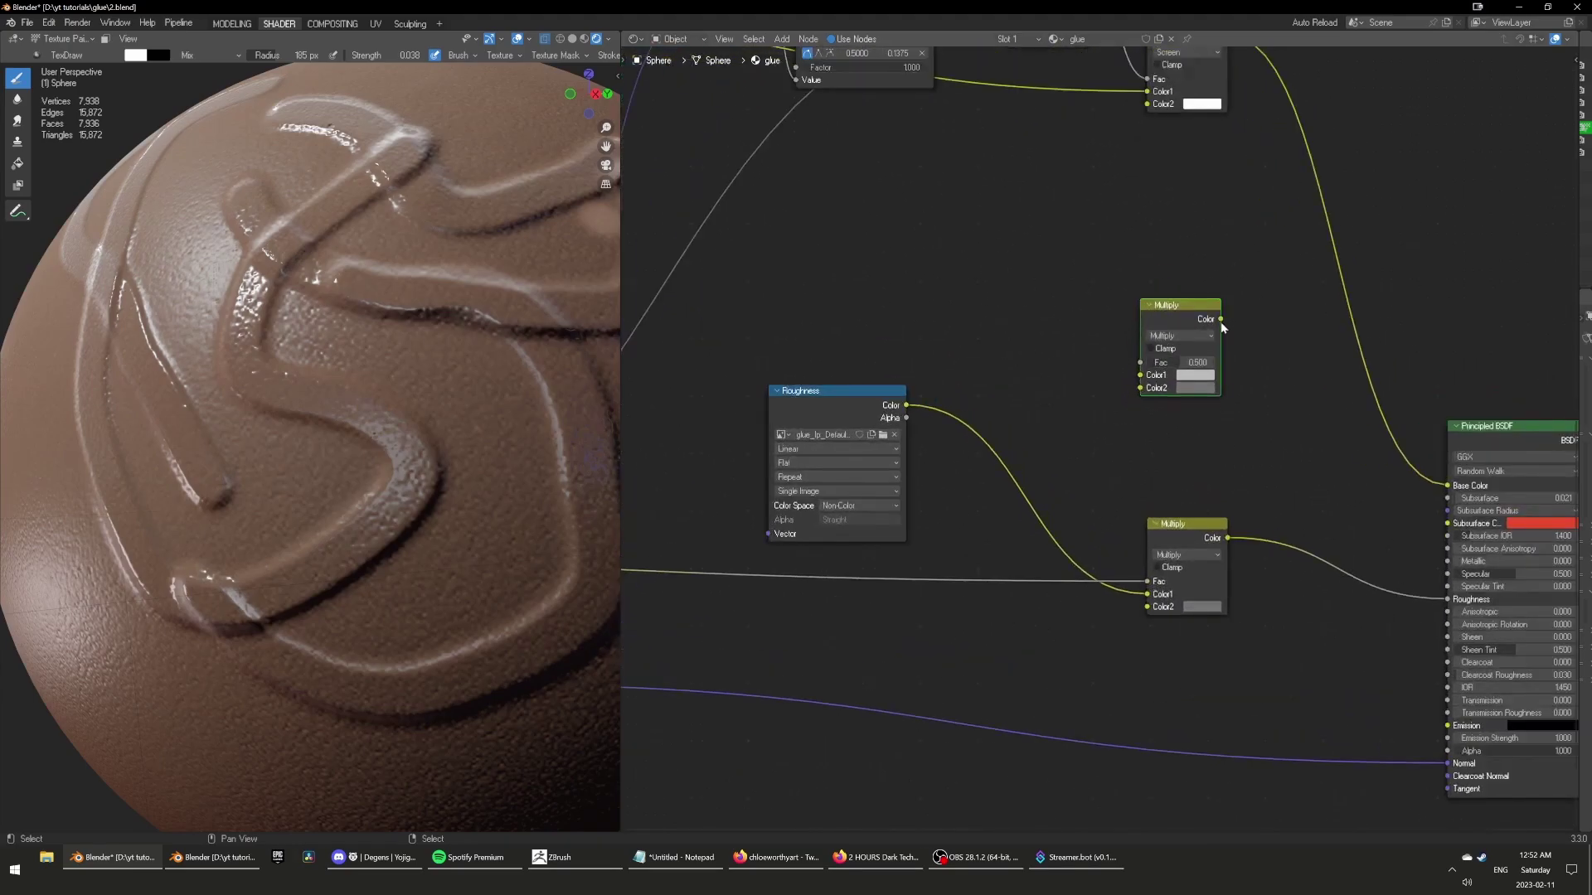
scroll(1078, 439, down, 7)
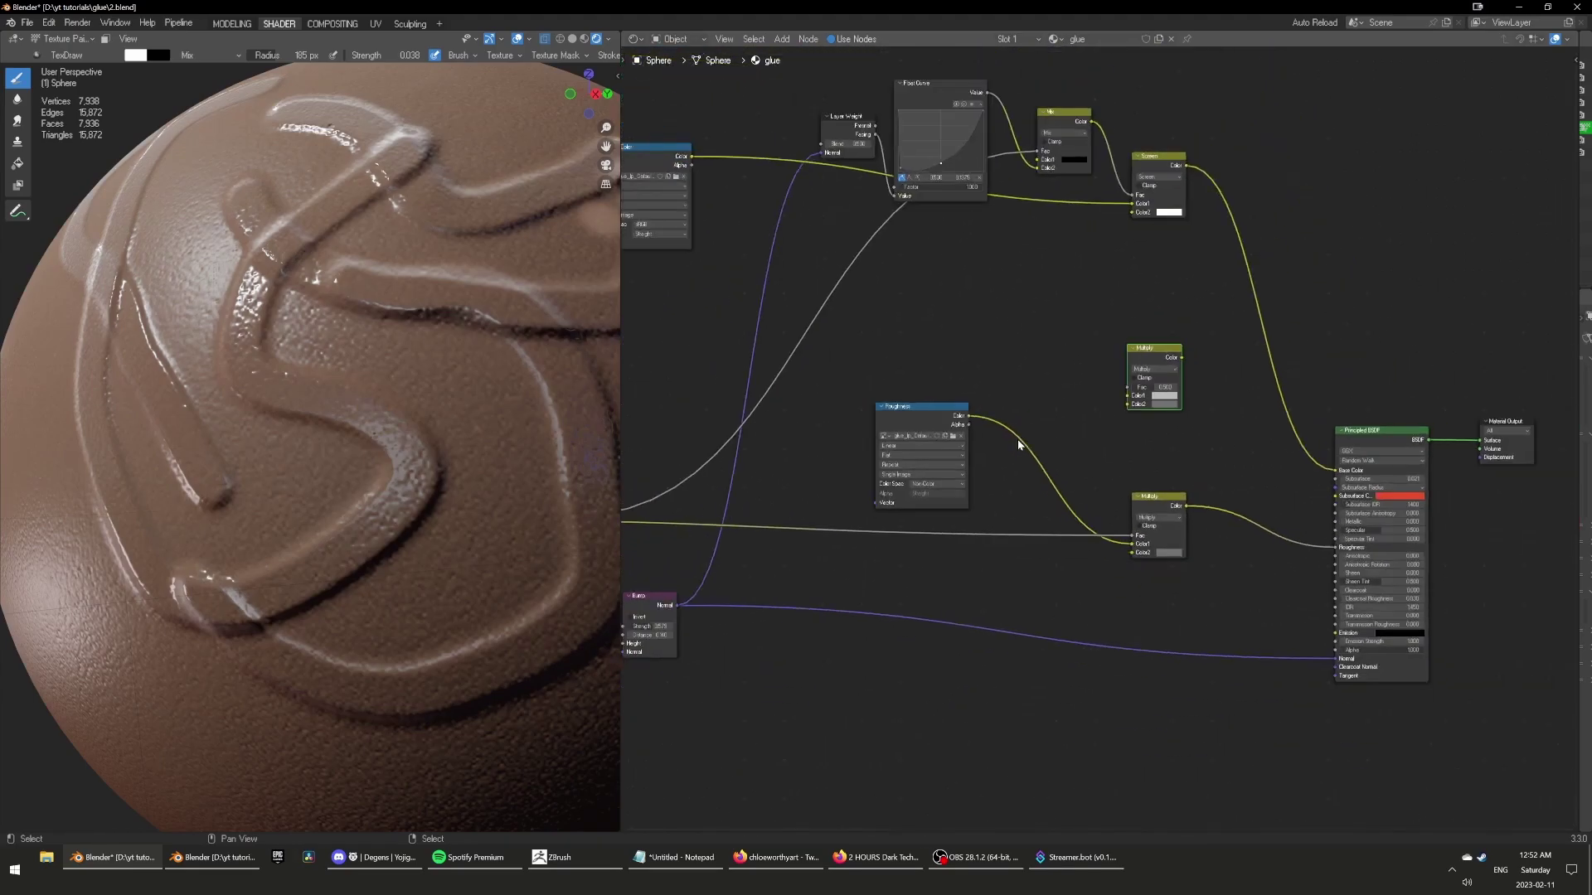
middle_drag(978, 455, 1169, 451)
scroll(866, 469, down, 1)
middle_drag(858, 471, 902, 458)
scroll(903, 461, up, 2)
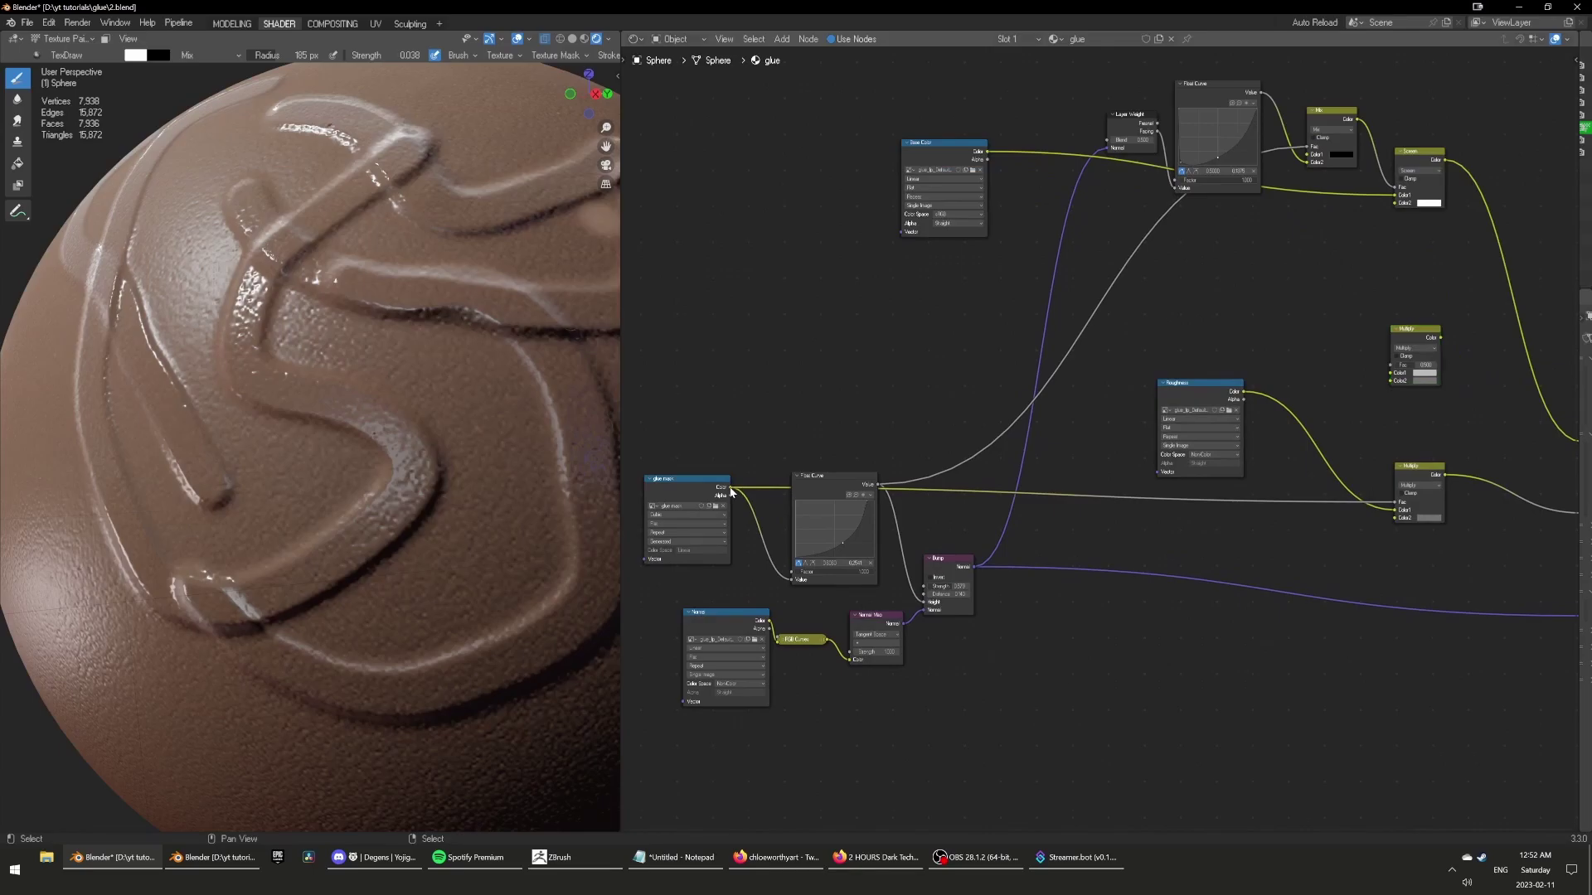
drag(730, 488, 1398, 371)
scroll(1319, 408, up, 2)
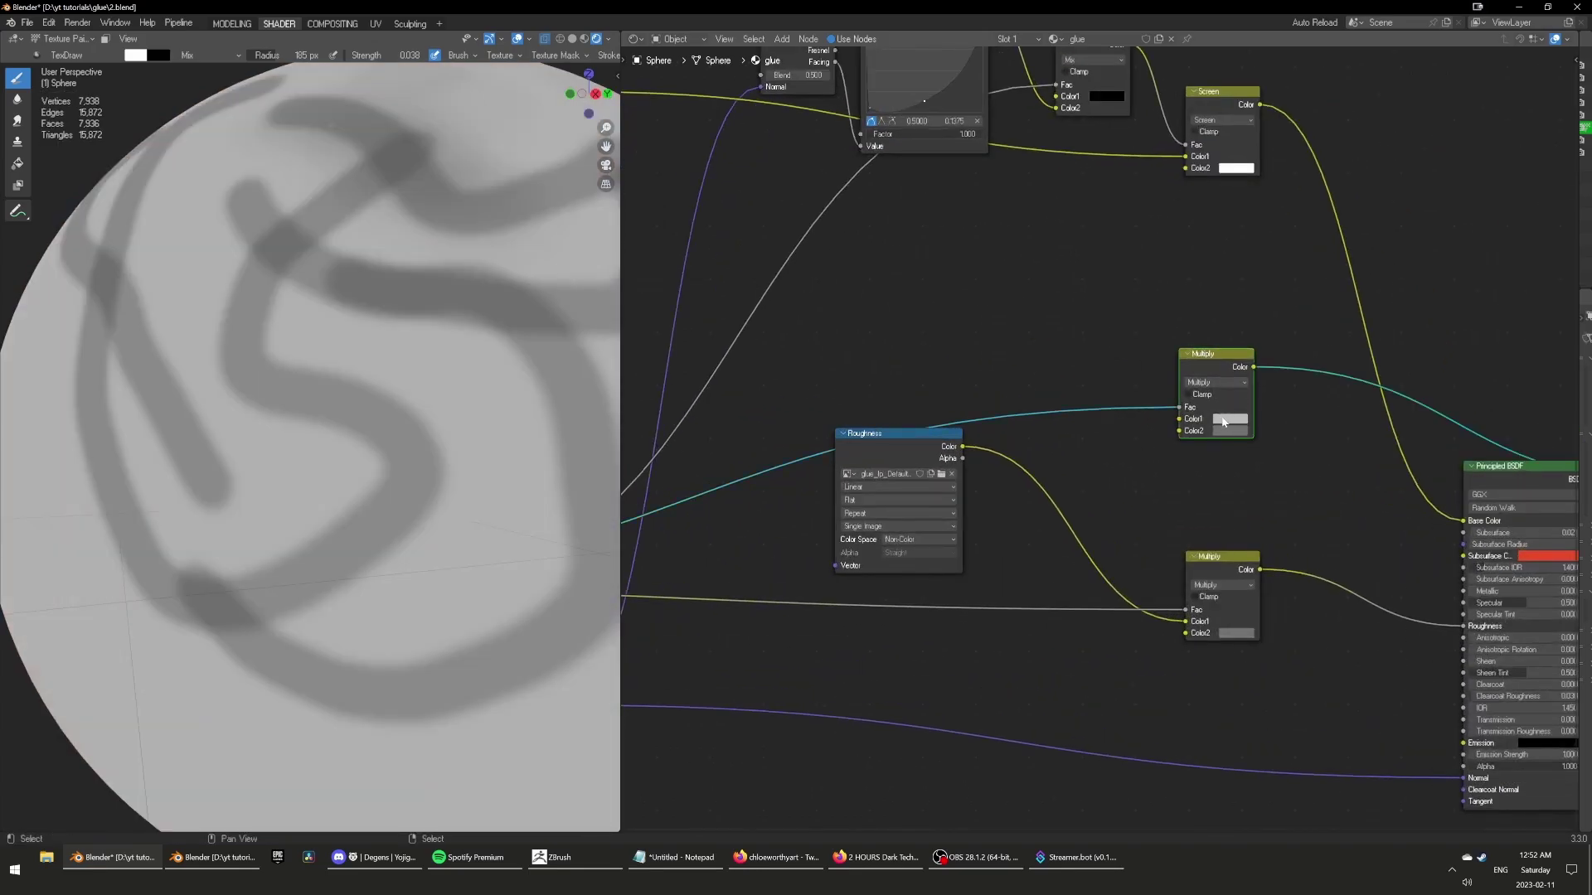
Make the duplicated node's Color1 black and Color2 white, and set its blend mode to Mix.
click(1217, 418)
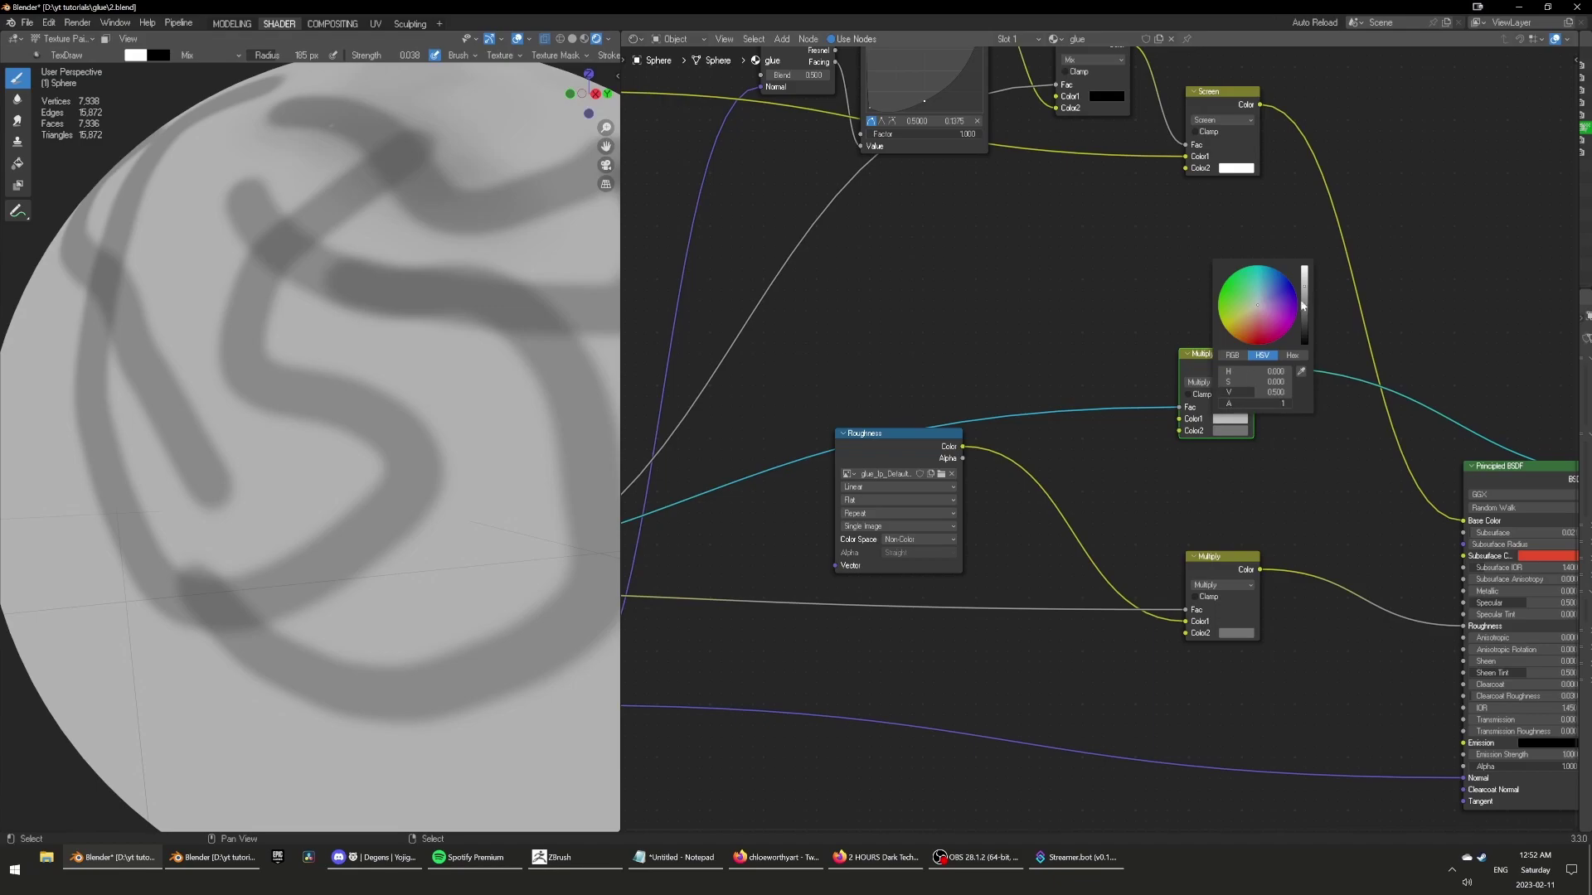
mouse_move(1306, 305)
mouse_down()
mouse_move(1304, 343)
mouse_move(1303, 286)
mouse_move(1303, 354)
mouse_move(1303, 280)
mouse_up()
click(1225, 431)
click(1217, 383)
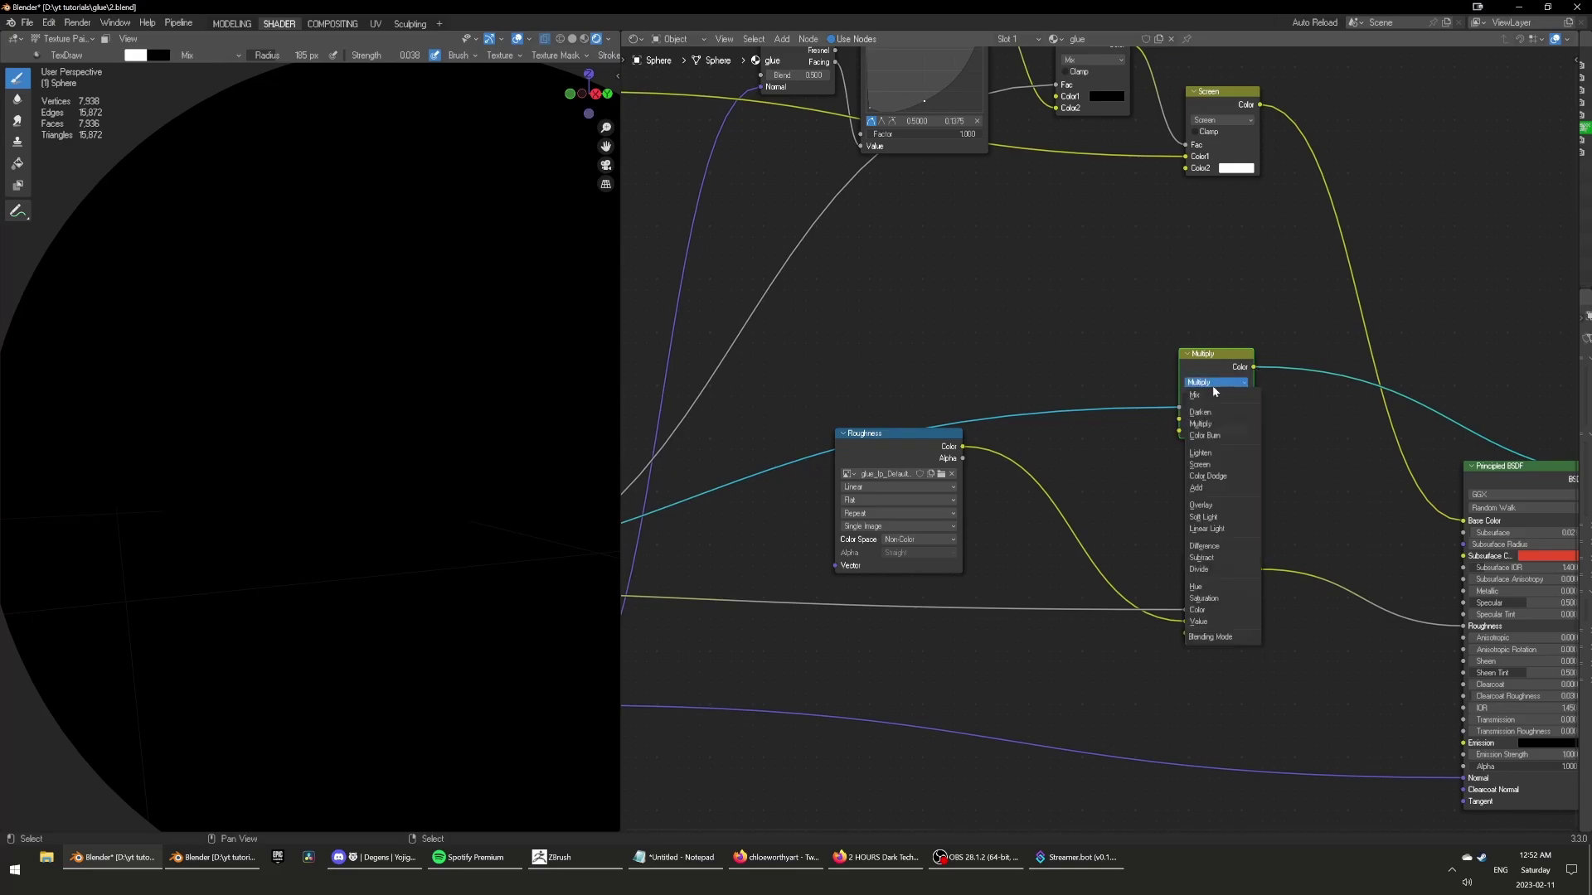
click(1232, 375)
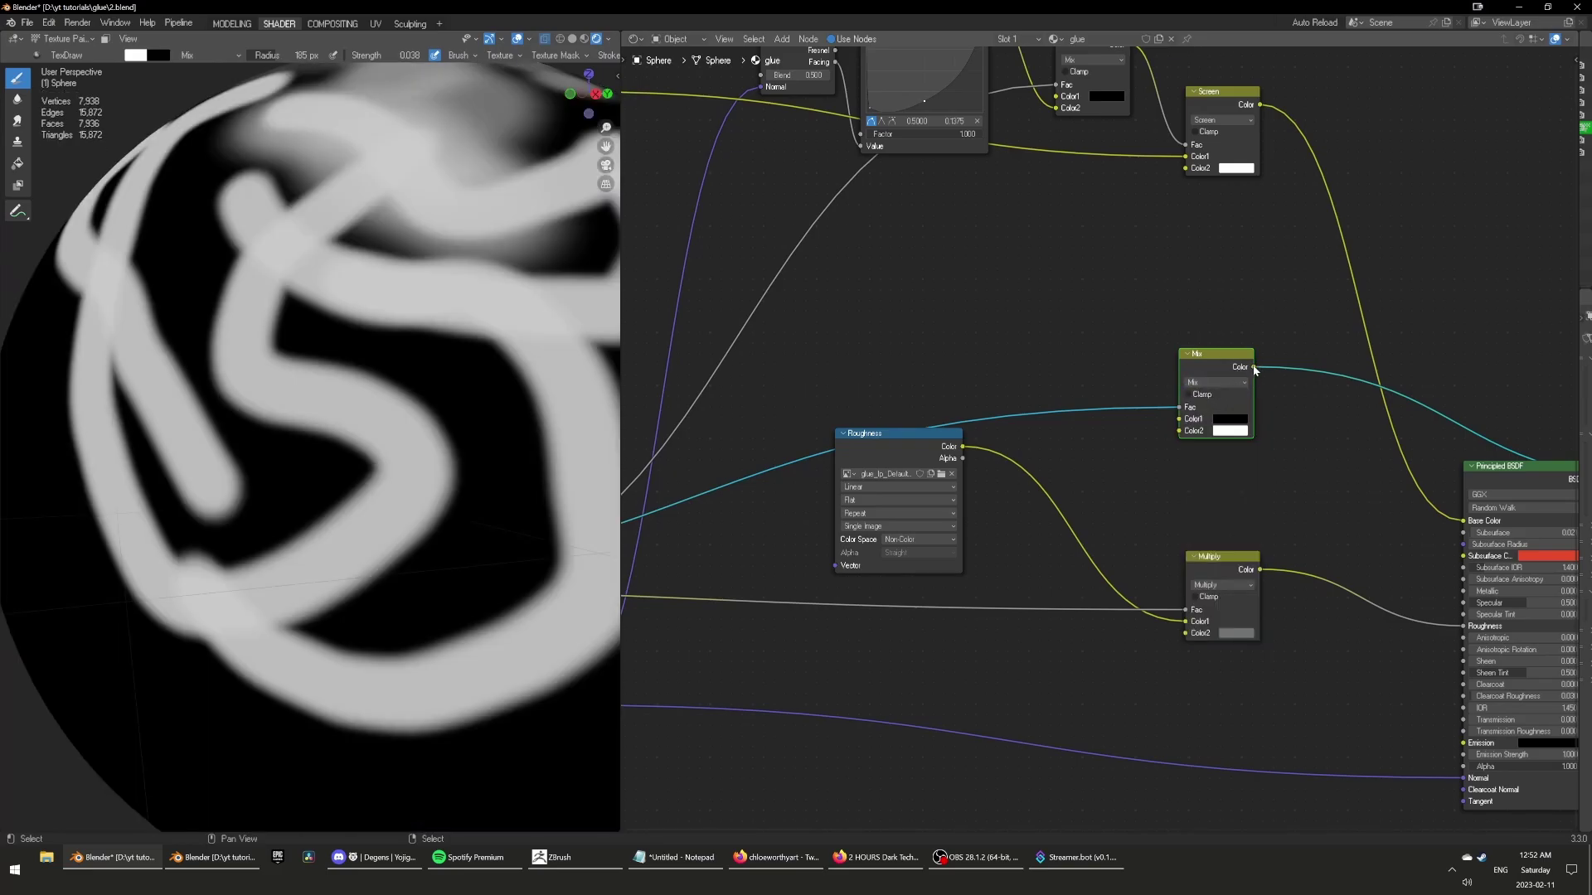
Connect the new Mix node to the Principled BSDF's Metallic input, restore the material preview and darken Color2 to gray.
drag(1253, 367, 1463, 592)
ctrl+shift+click(1499, 490)
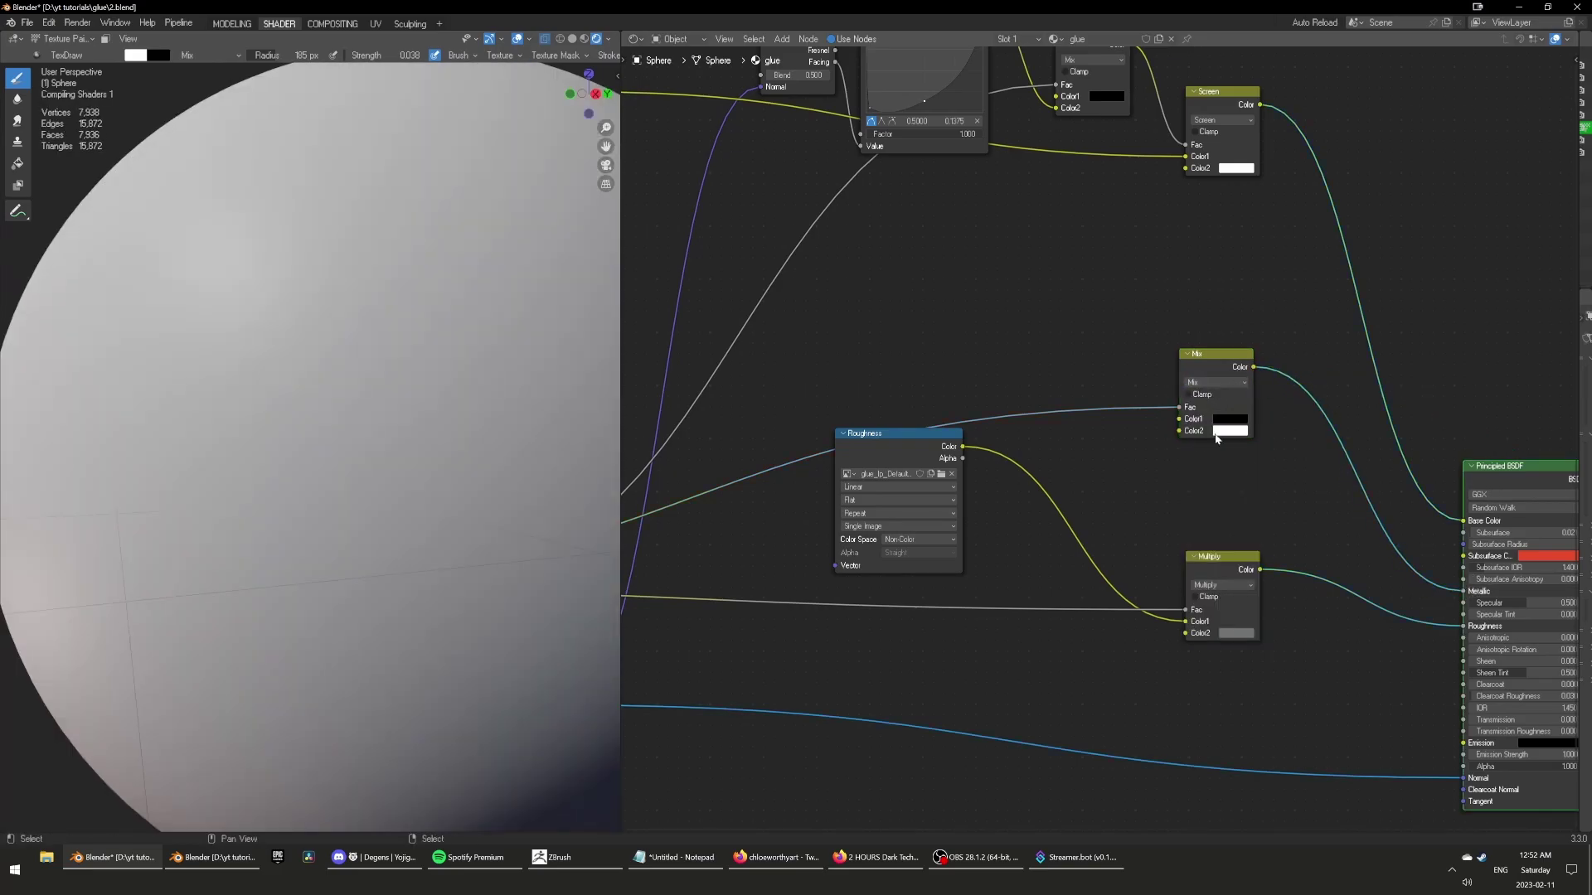
click(1219, 433)
mouse_move(1304, 303)
mouse_down()
mouse_move(1304, 356)
mouse_move(1304, 326)
mouse_up()
Examine the glue strokes' highlights and edges on the sphere from a distance and up close.
scroll(400, 428, down, 6)
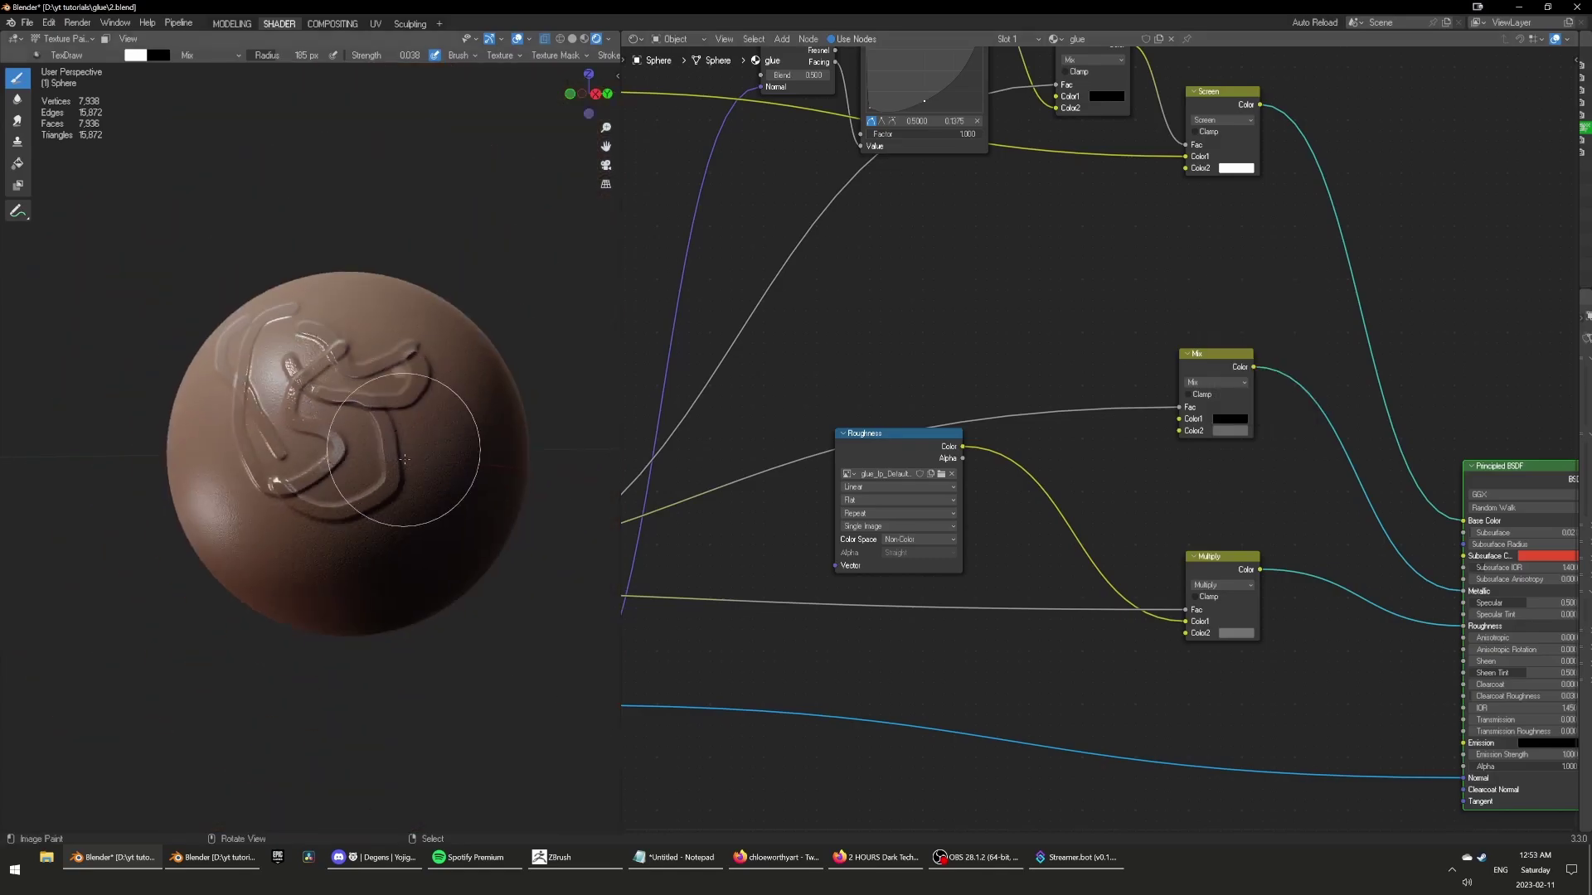
mouse_move(405, 460)
middle_down()
mouse_move(522, 490)
mouse_move(358, 518)
middle_up()
scroll(425, 495, up, 5)
scroll(1127, 512, down, 2)
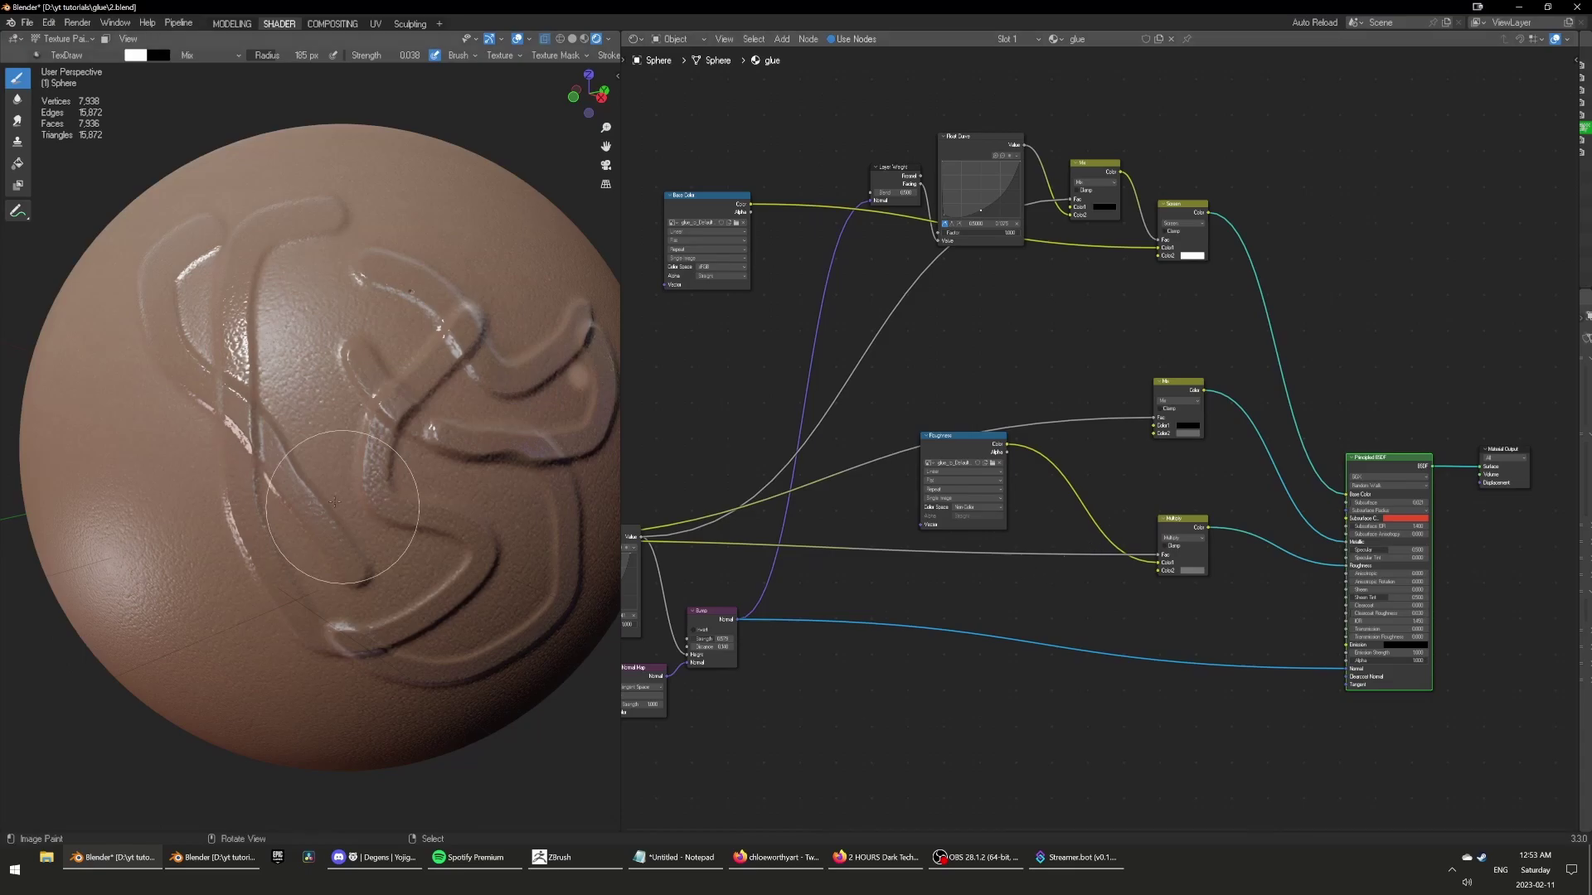
scroll(357, 538, up, 3)
mouse_move(324, 483)
shift+middle_down()
mouse_move(364, 564)
mouse_move(340, 564)
shift+middle_up()
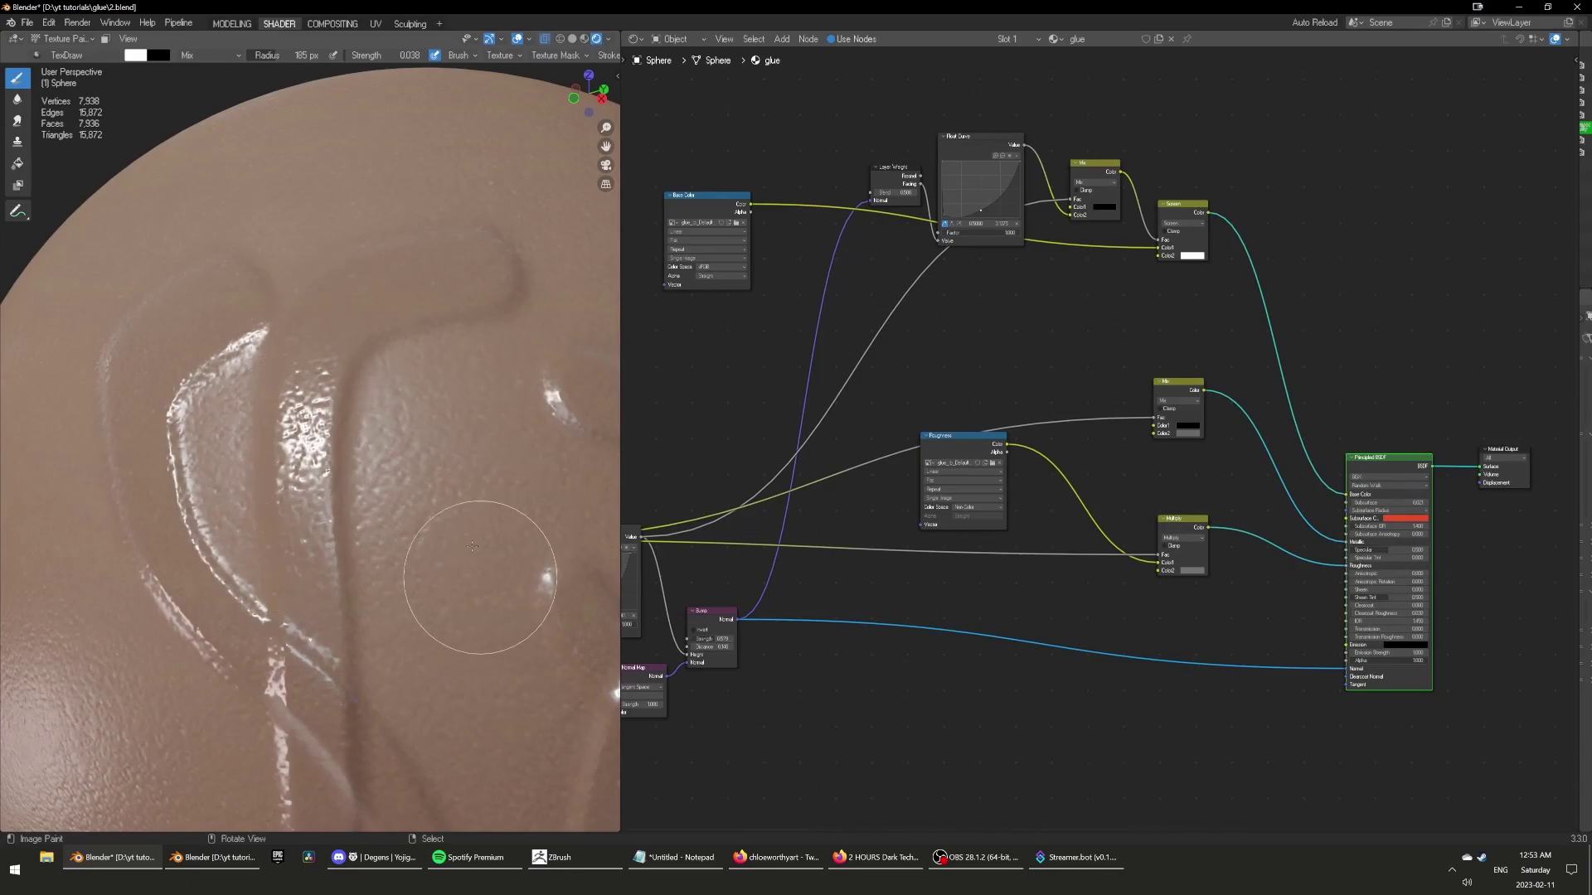
middle_drag(453, 493, 464, 496)
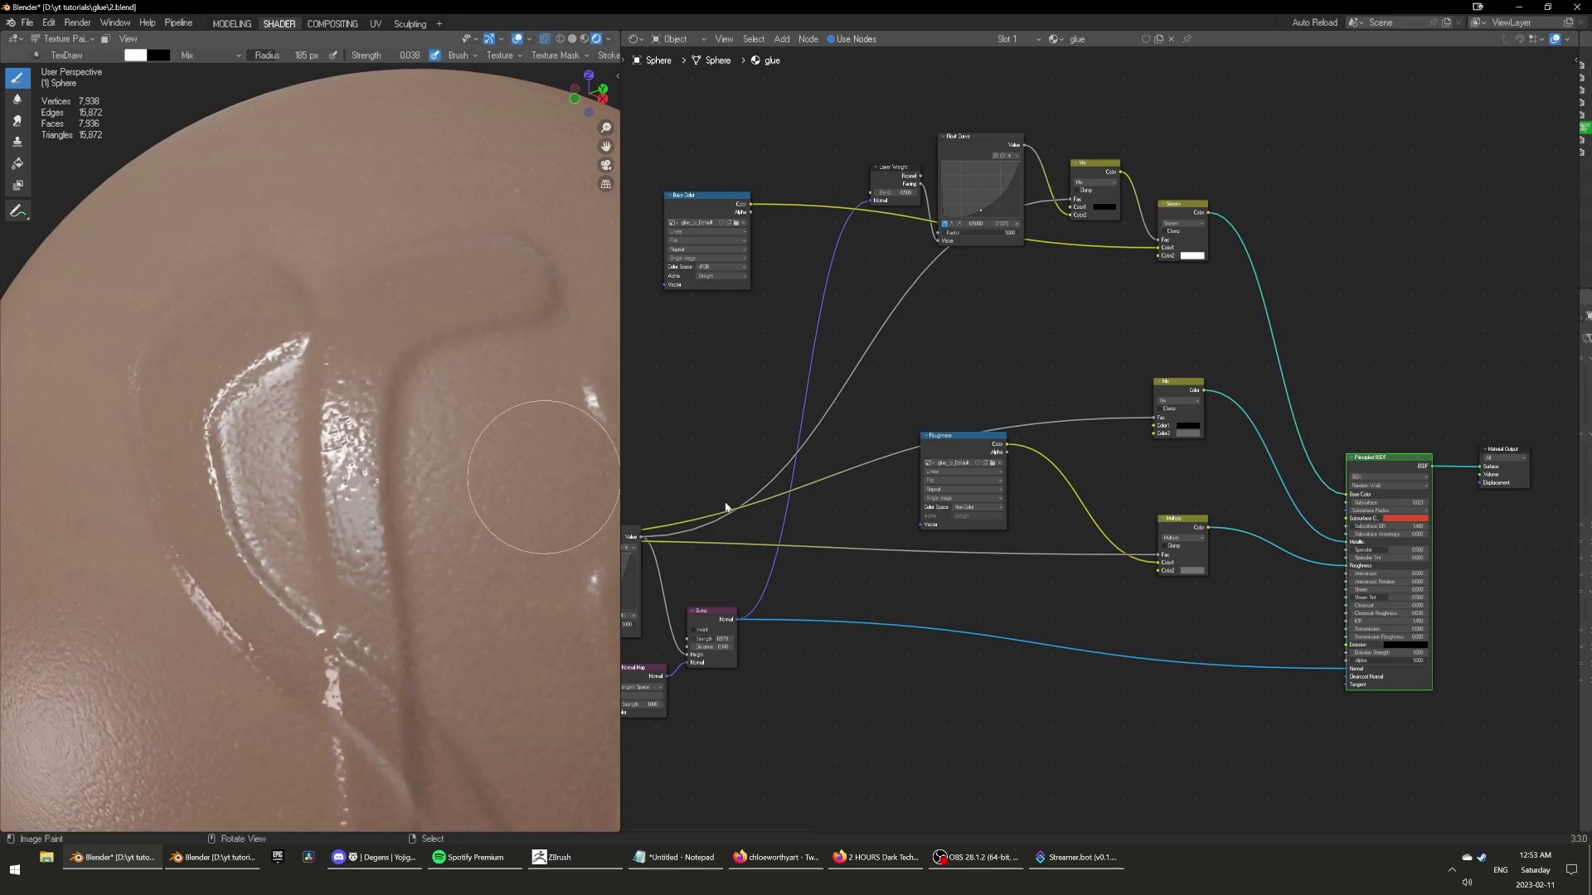
Spread out the Bump, Float Curve, Normal texture, RGB Curves and Normal Map nodes.
scroll(798, 535, down, 2)
middle_drag(808, 572, 1091, 473)
scroll(1091, 473, up, 4)
middle_drag(953, 544, 1100, 494)
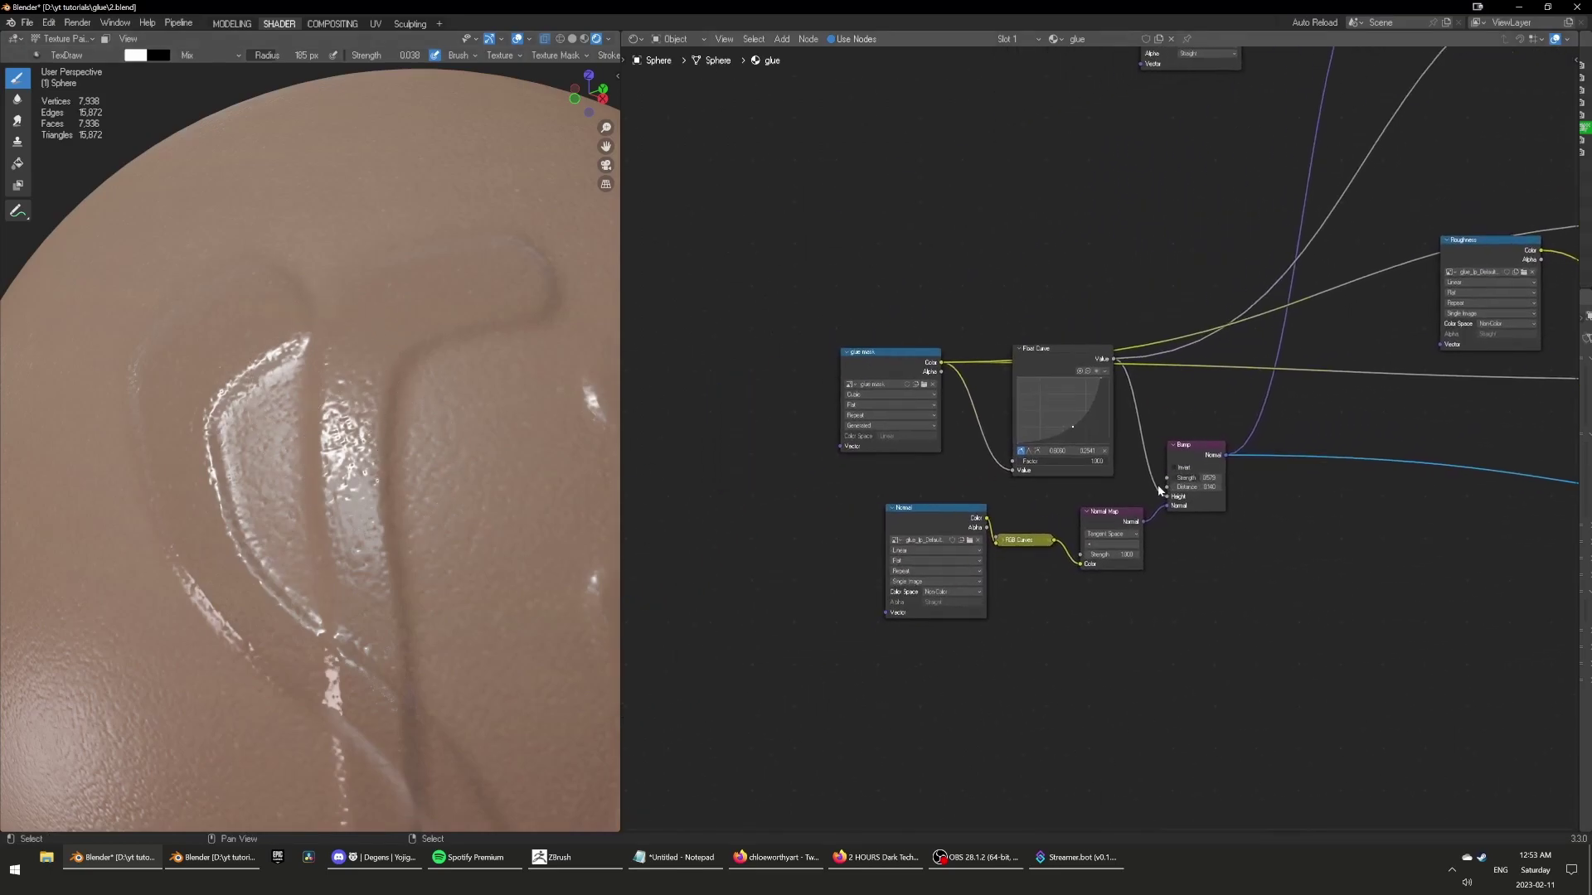
drag(1194, 465, 1278, 495)
drag(871, 659, 951, 612)
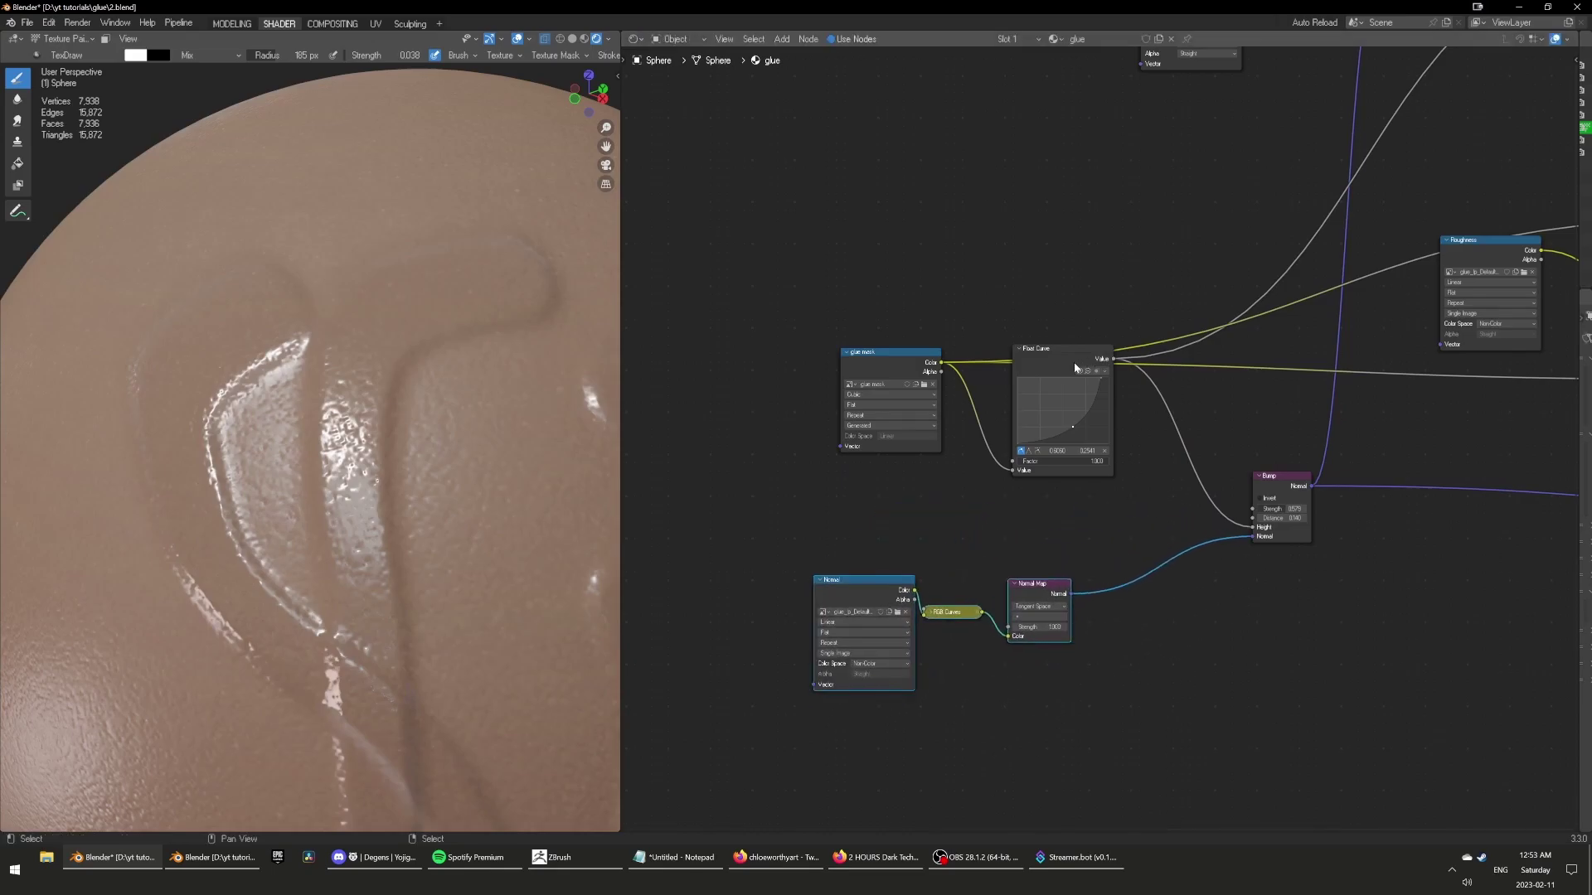
drag(1061, 357, 1129, 357)
drag(1028, 591, 1088, 581)
Move the Normal texture and RGB Curves nodes away from the Normal Map to make room between them.
middle_drag(273, 421, 301, 474)
scroll(953, 570, up, 2)
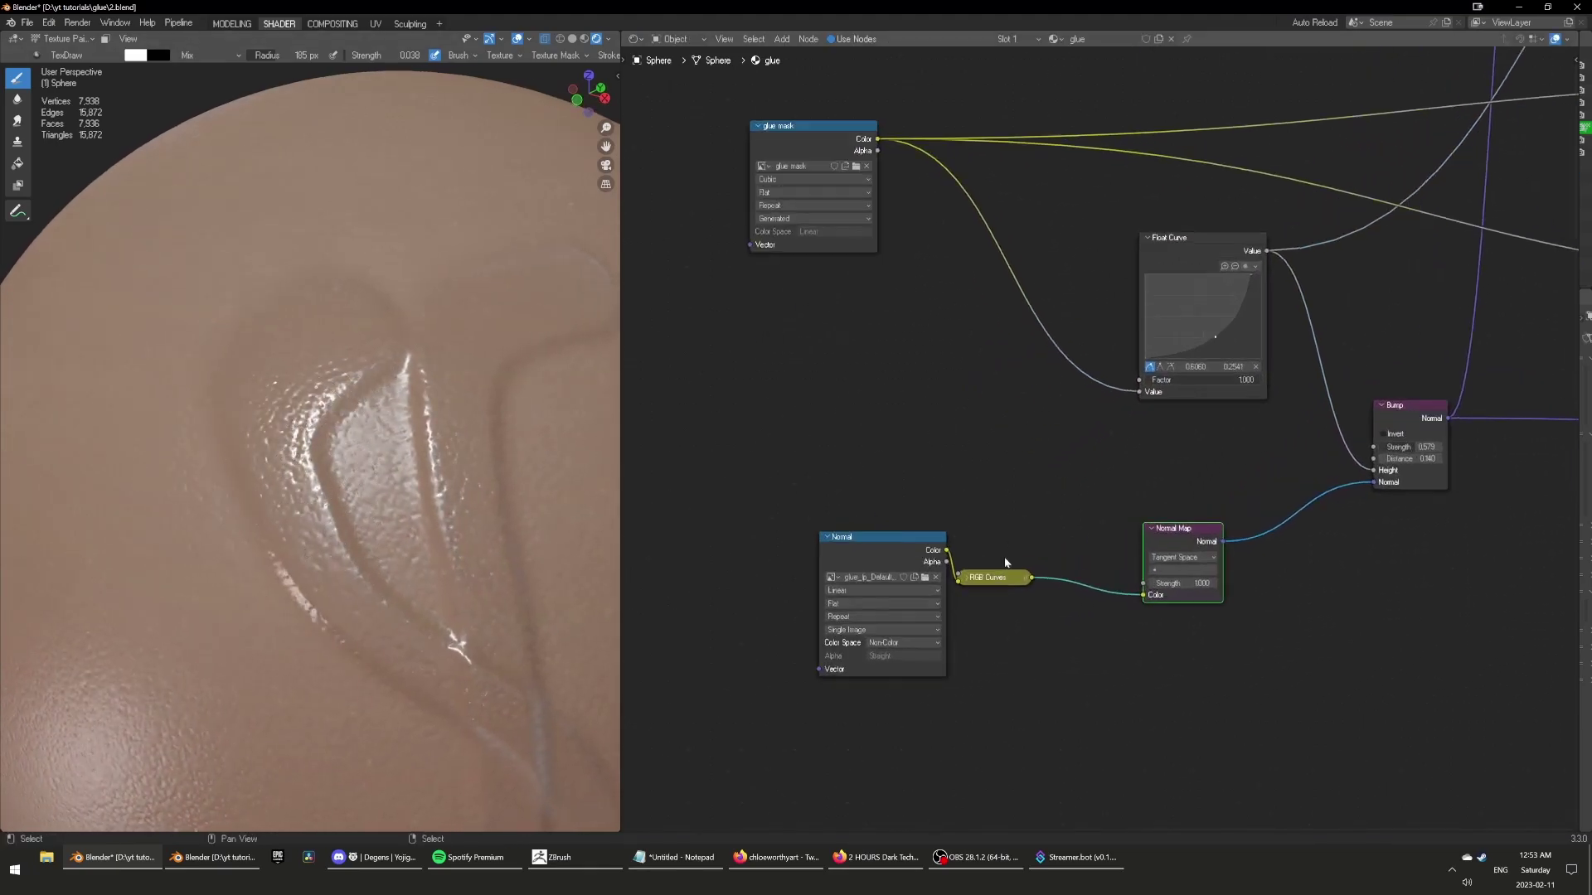
drag(796, 739, 1037, 515)
key(g)
click(966, 474)
Add a Mix node above the link between the RGB Curves and Normal Map nodes.
key(shift+a)
click(1007, 458)
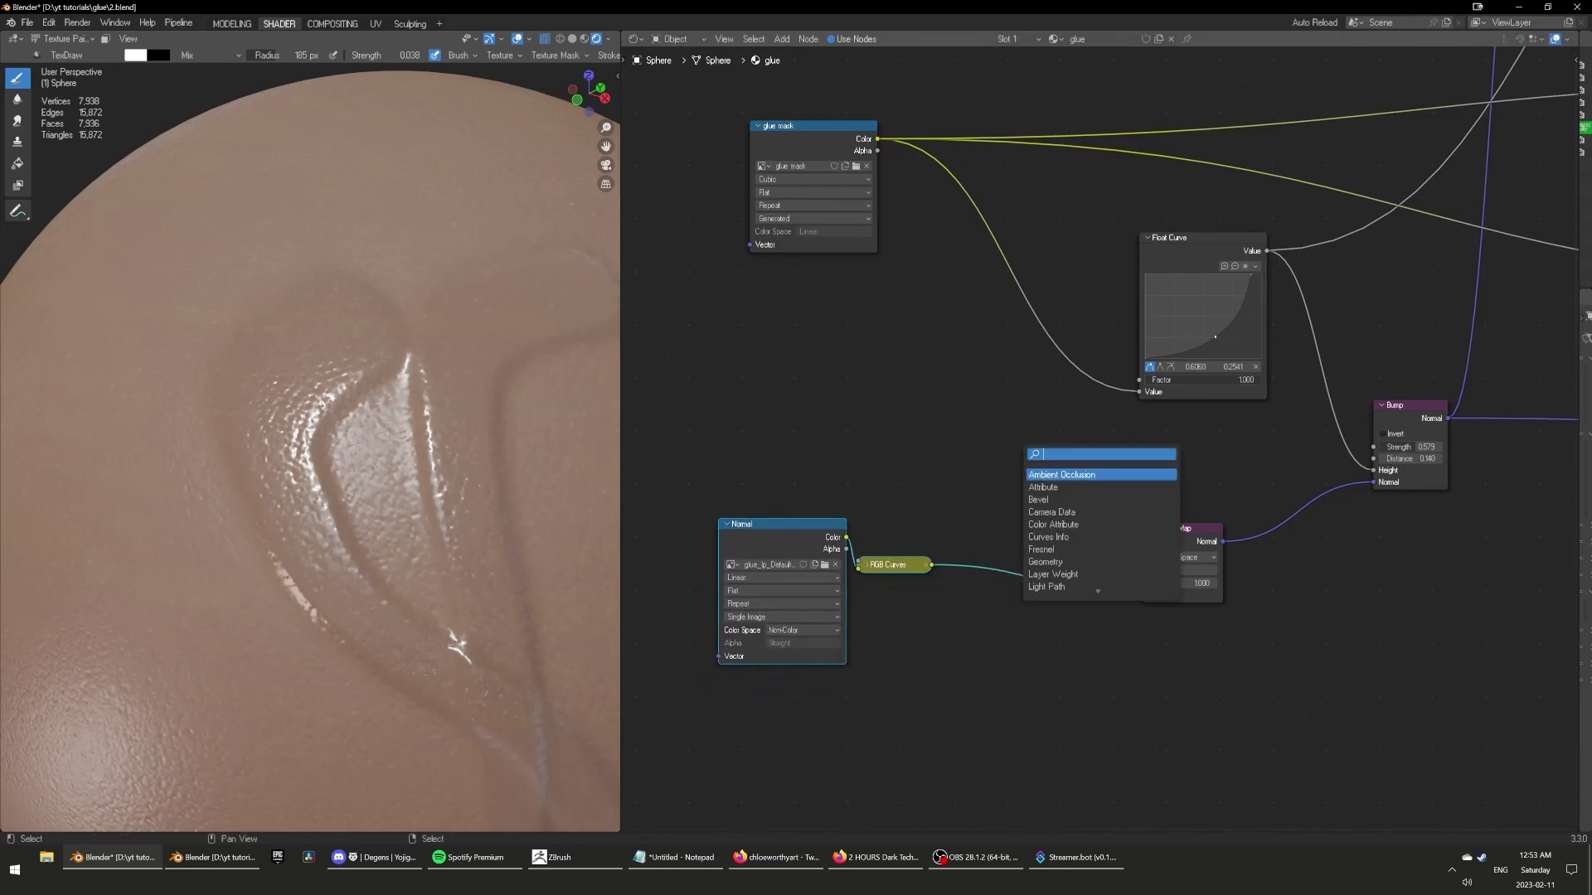
text(mix)
click(1036, 475)
click(1033, 458)
scroll(887, 490, up, 2)
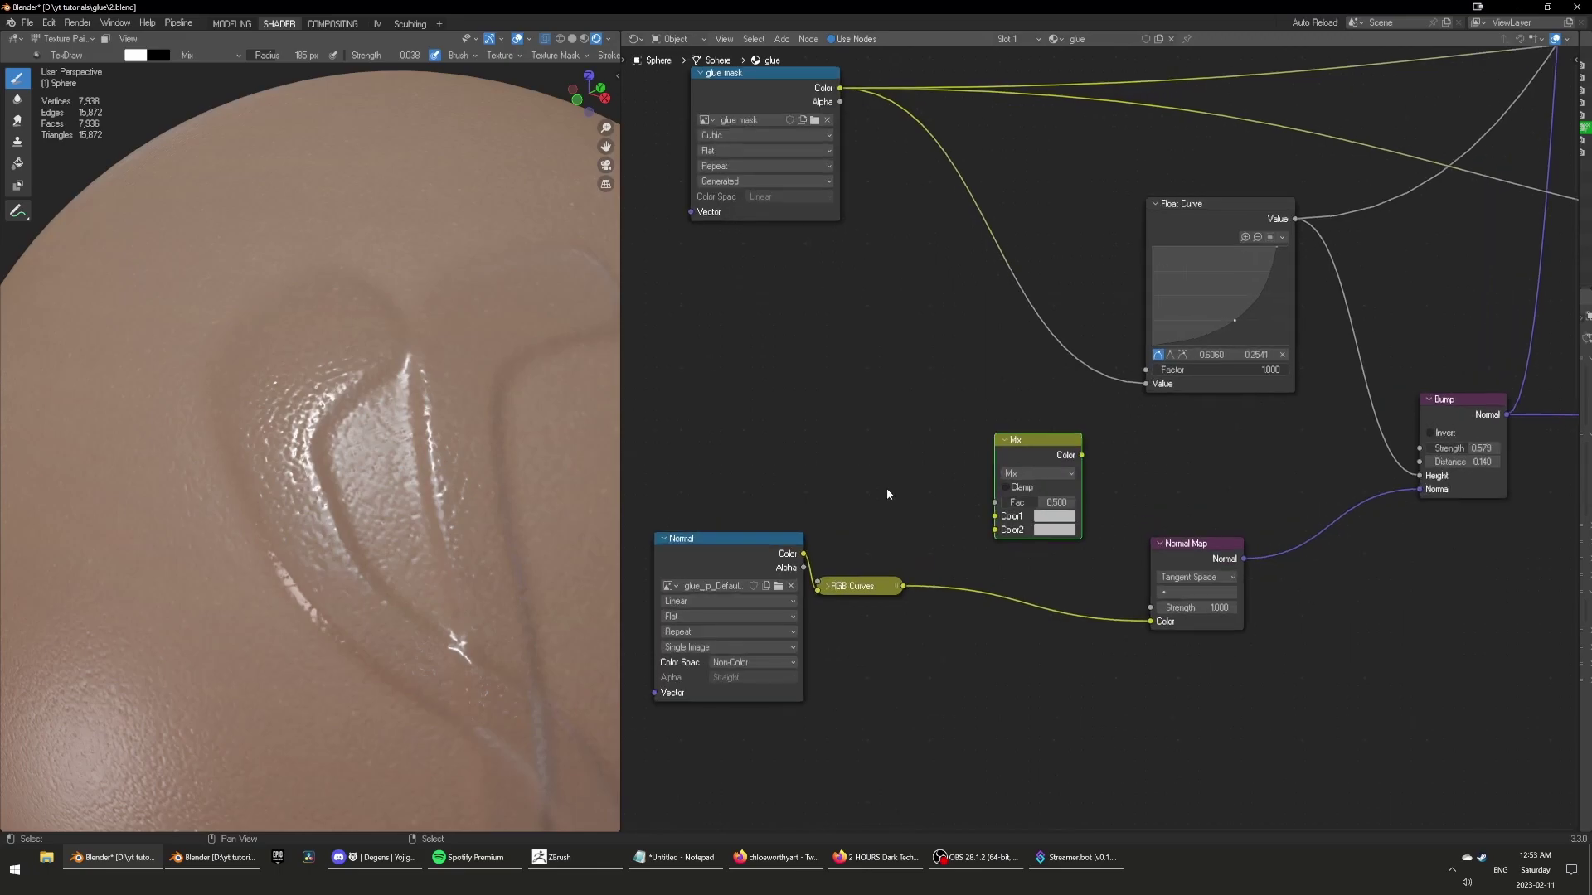
Connect the glue mask's Color to the new Mix node's Fac and RGB Curves to its Color1, and preview the mix.
middle_drag(887, 494, 923, 538)
ctrl+shift+click(813, 137)
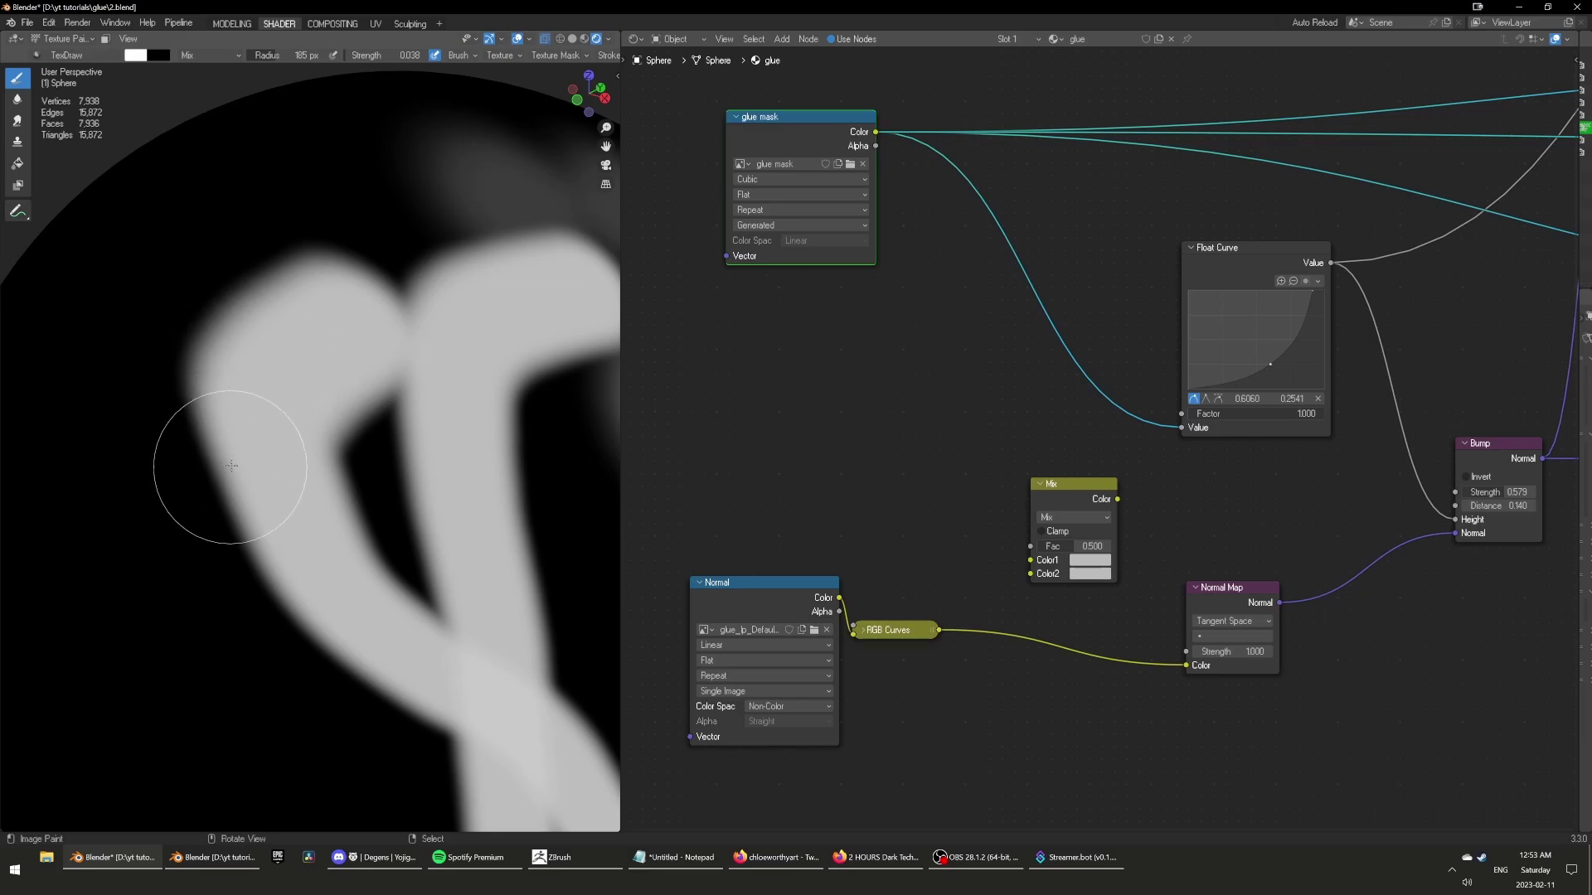
drag(876, 133, 1030, 546)
drag(938, 632, 1030, 560)
click(1073, 498)
ctrl+shift+click(1073, 495)
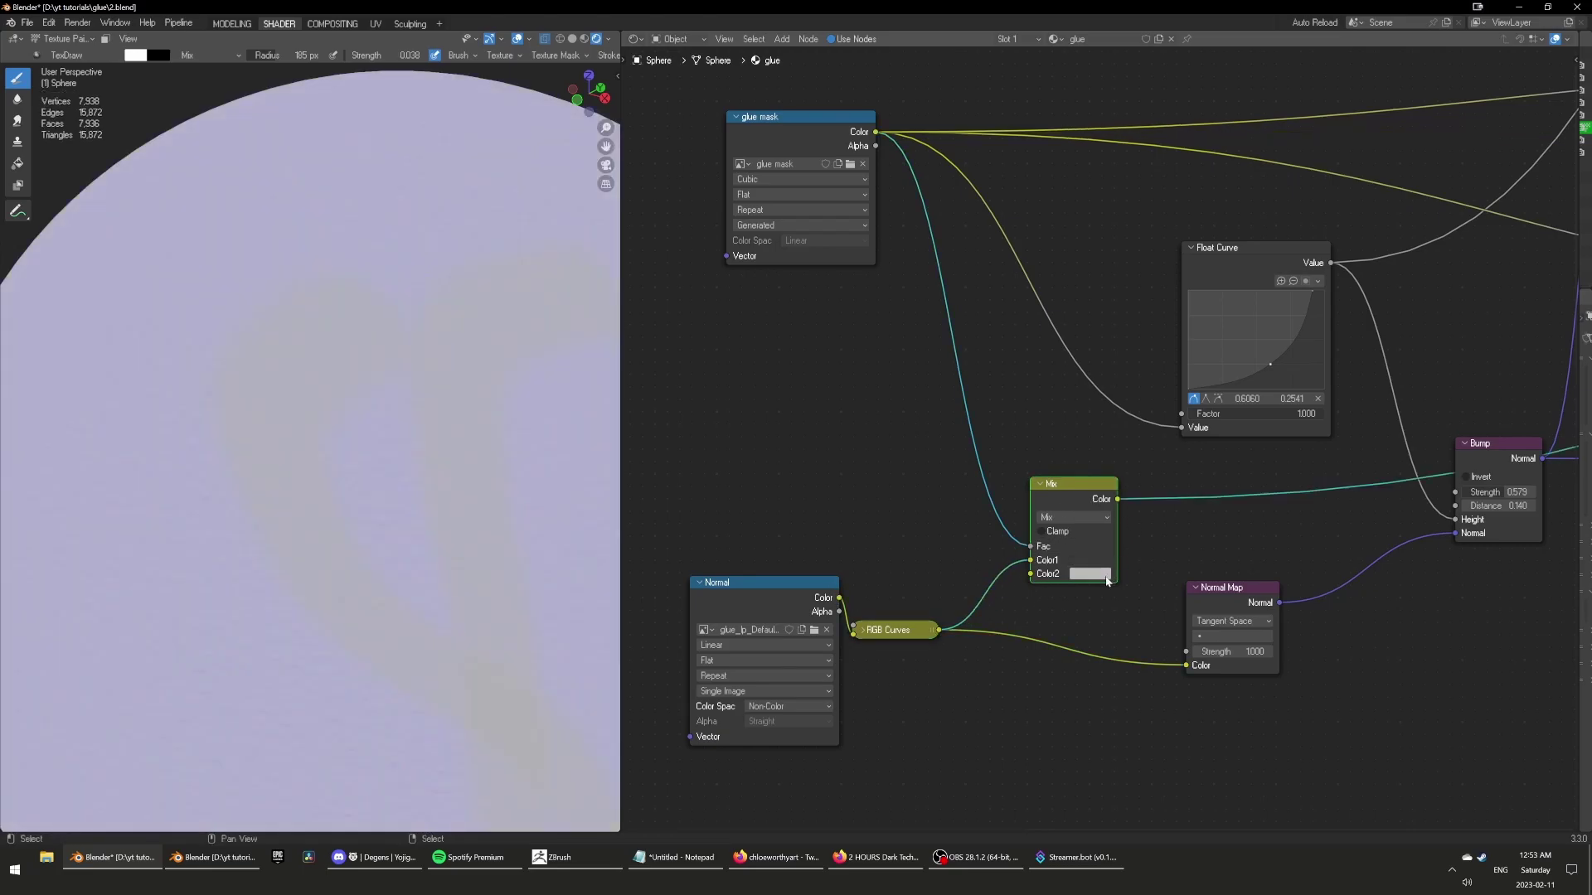
Set the Mix node's Color2 to a flat normal color with RGB 0.5, 0.5, 1.
click(1091, 573)
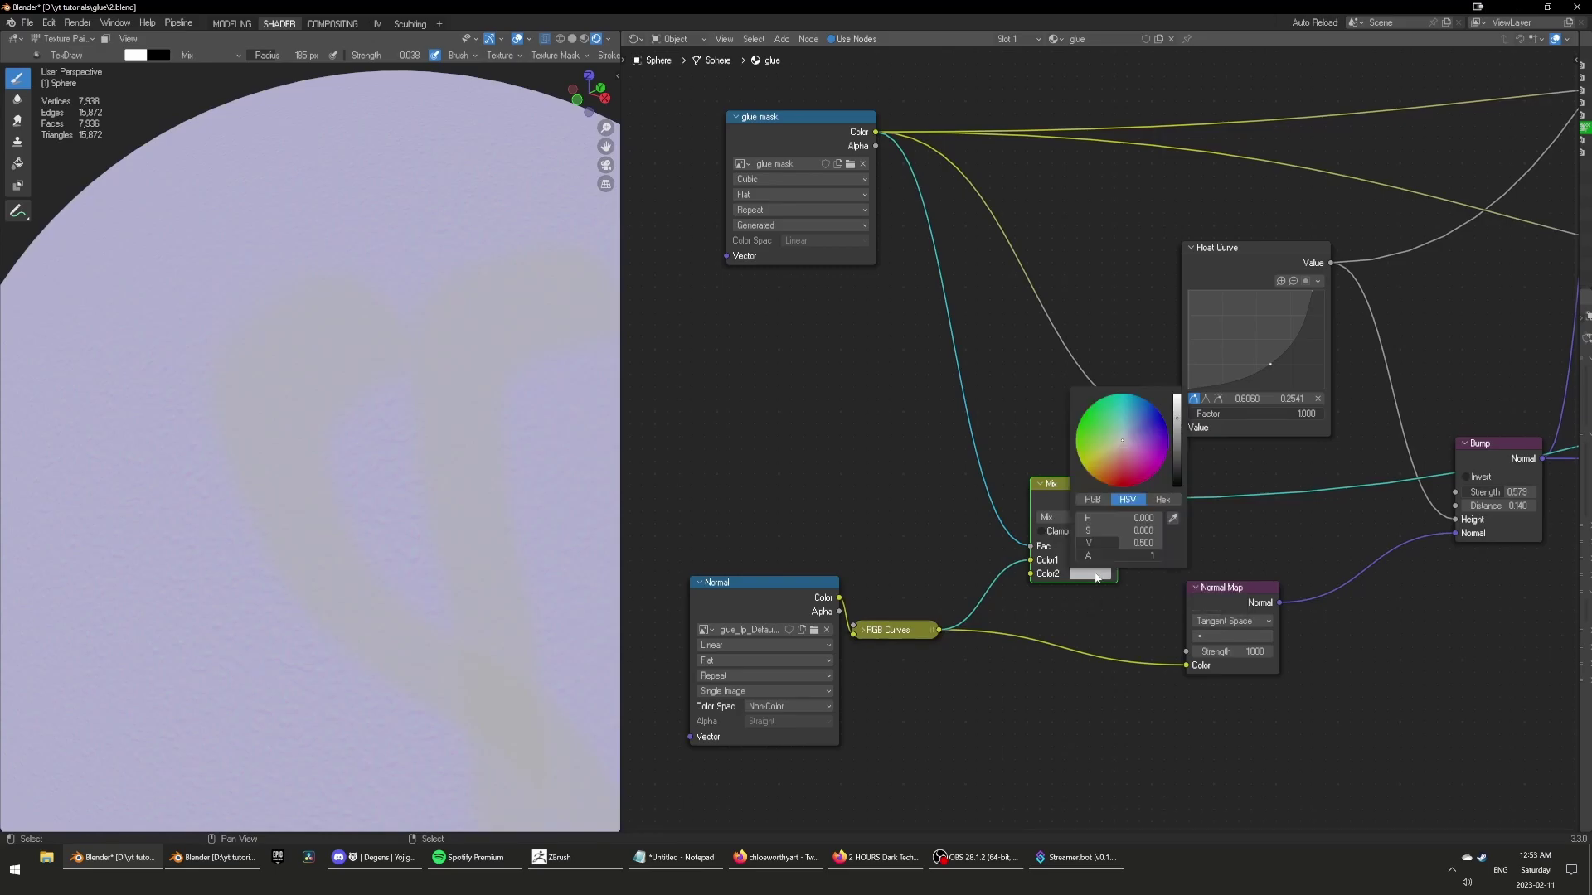
click(1092, 500)
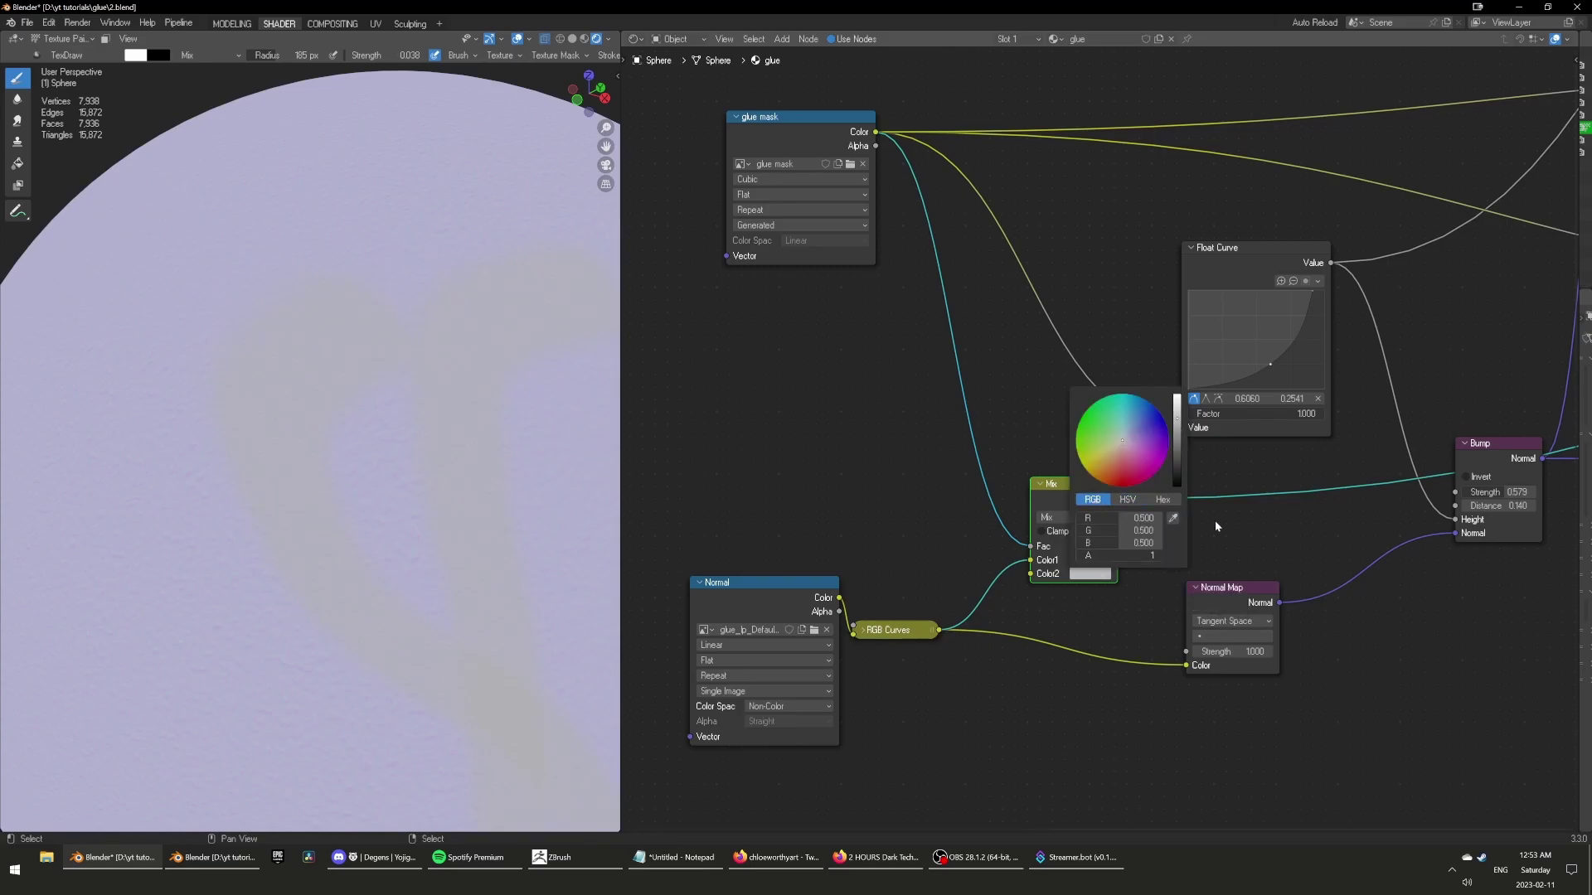
click(1091, 574)
click(1139, 519)
key(Return)
click(1139, 545)
text(1)
key(Return)
scroll(1088, 578, up, 5)
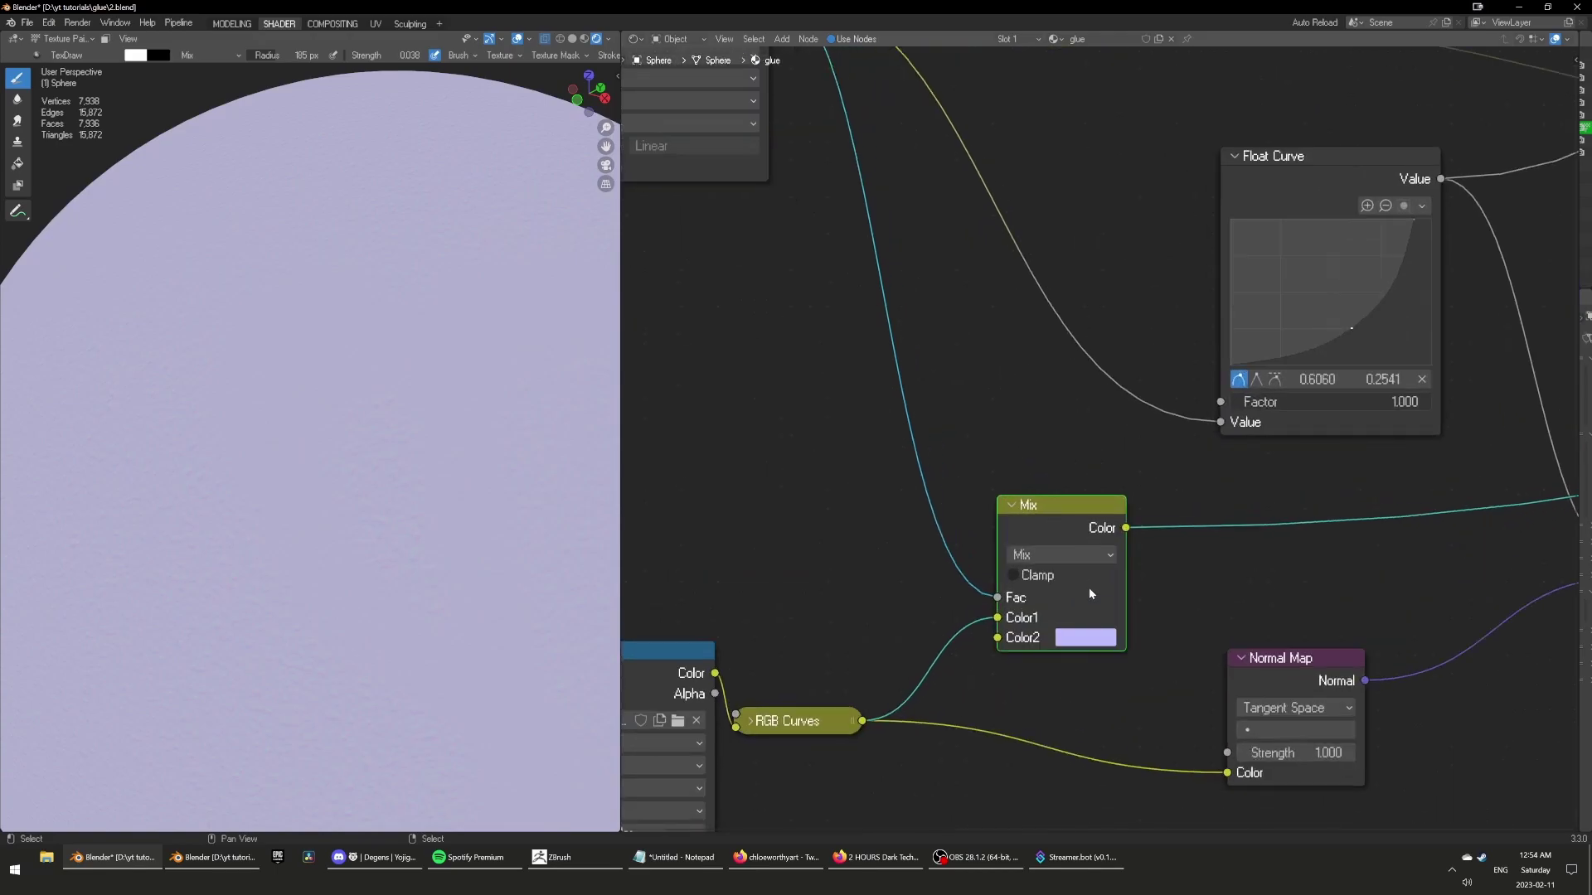
scroll(1058, 623, down, 2)
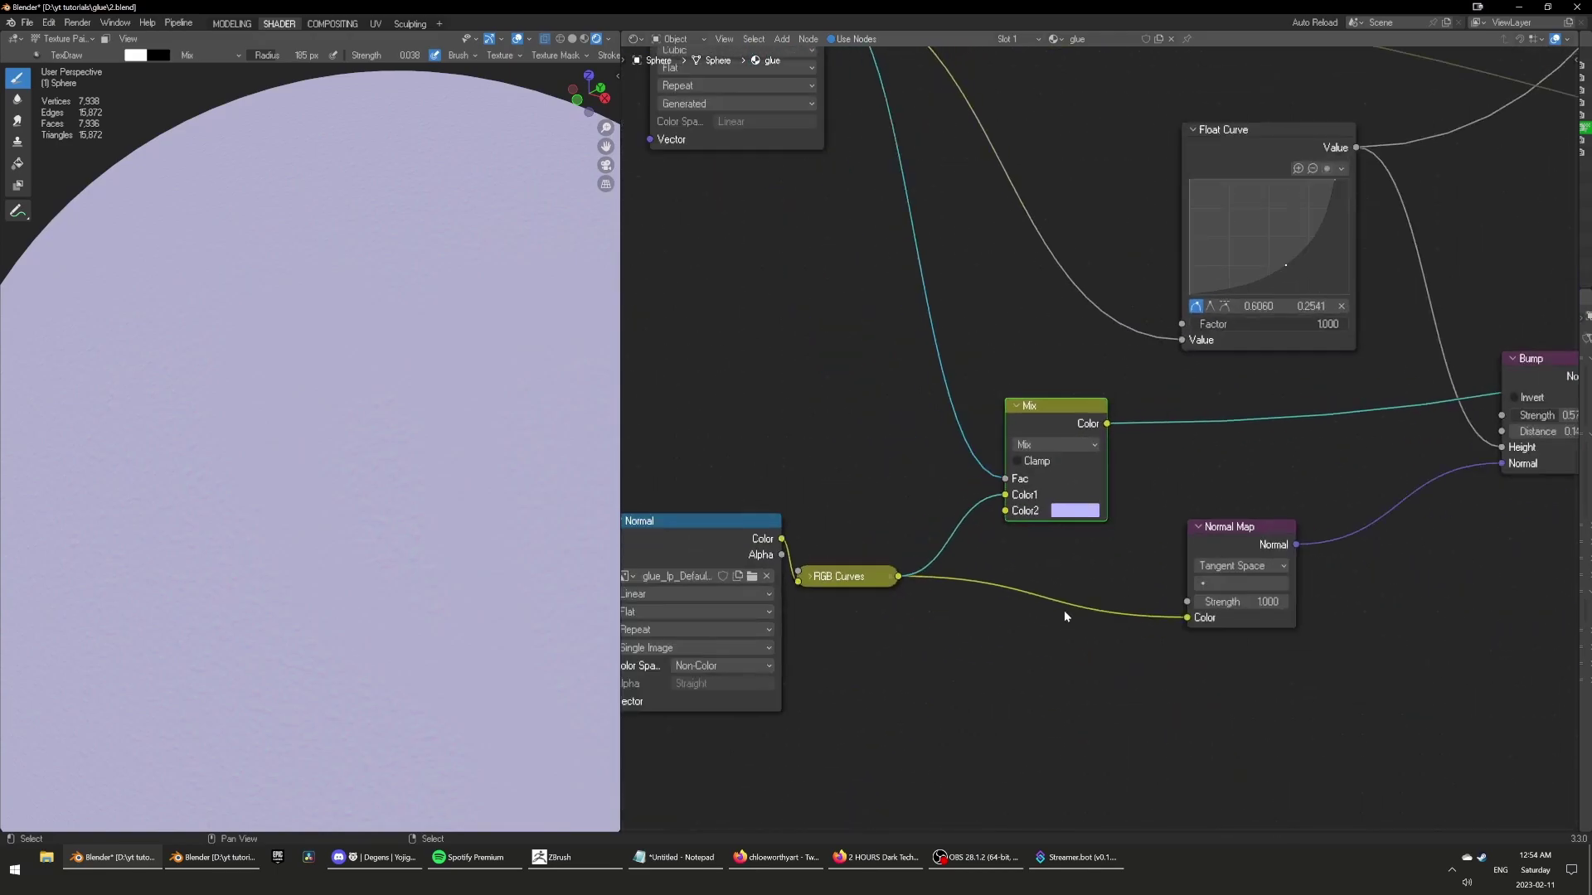
mouse_move(320, 505)
middle_down()
mouse_move(373, 517)
mouse_move(363, 492)
middle_up()
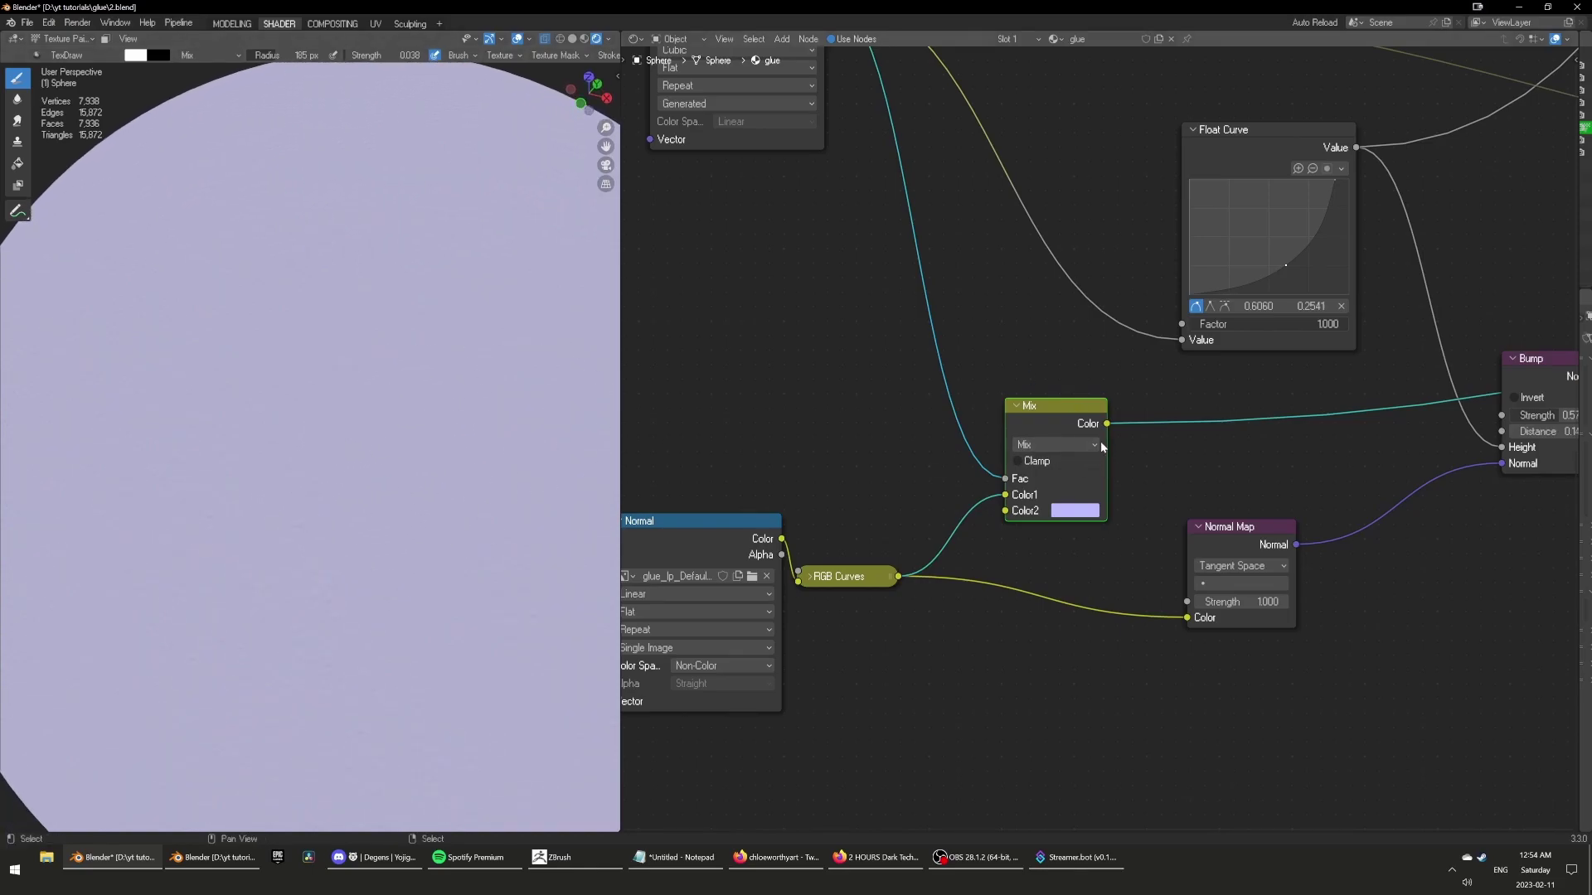
Connect the Mix node's Color to the Normal Map's Color and switch the preview back to the full Principled BSDF material.
drag(1107, 424, 1116, 434)
drag(1177, 612, 1182, 620)
scroll(1078, 621, down, 10)
middle_drag(1187, 599, 1050, 664)
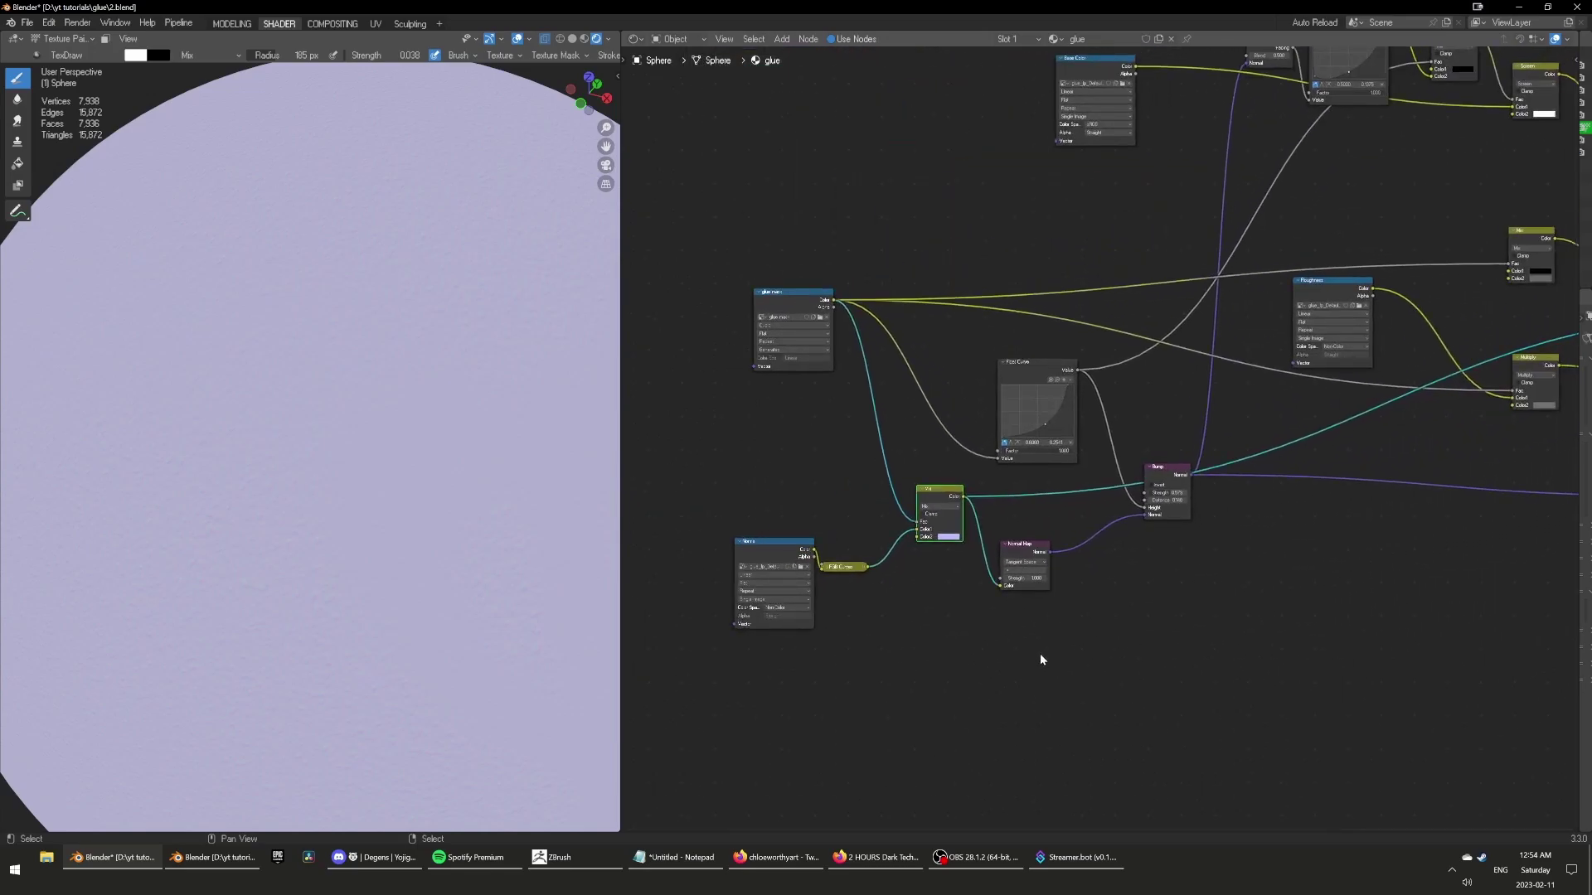
middle_drag(1169, 617, 1020, 655)
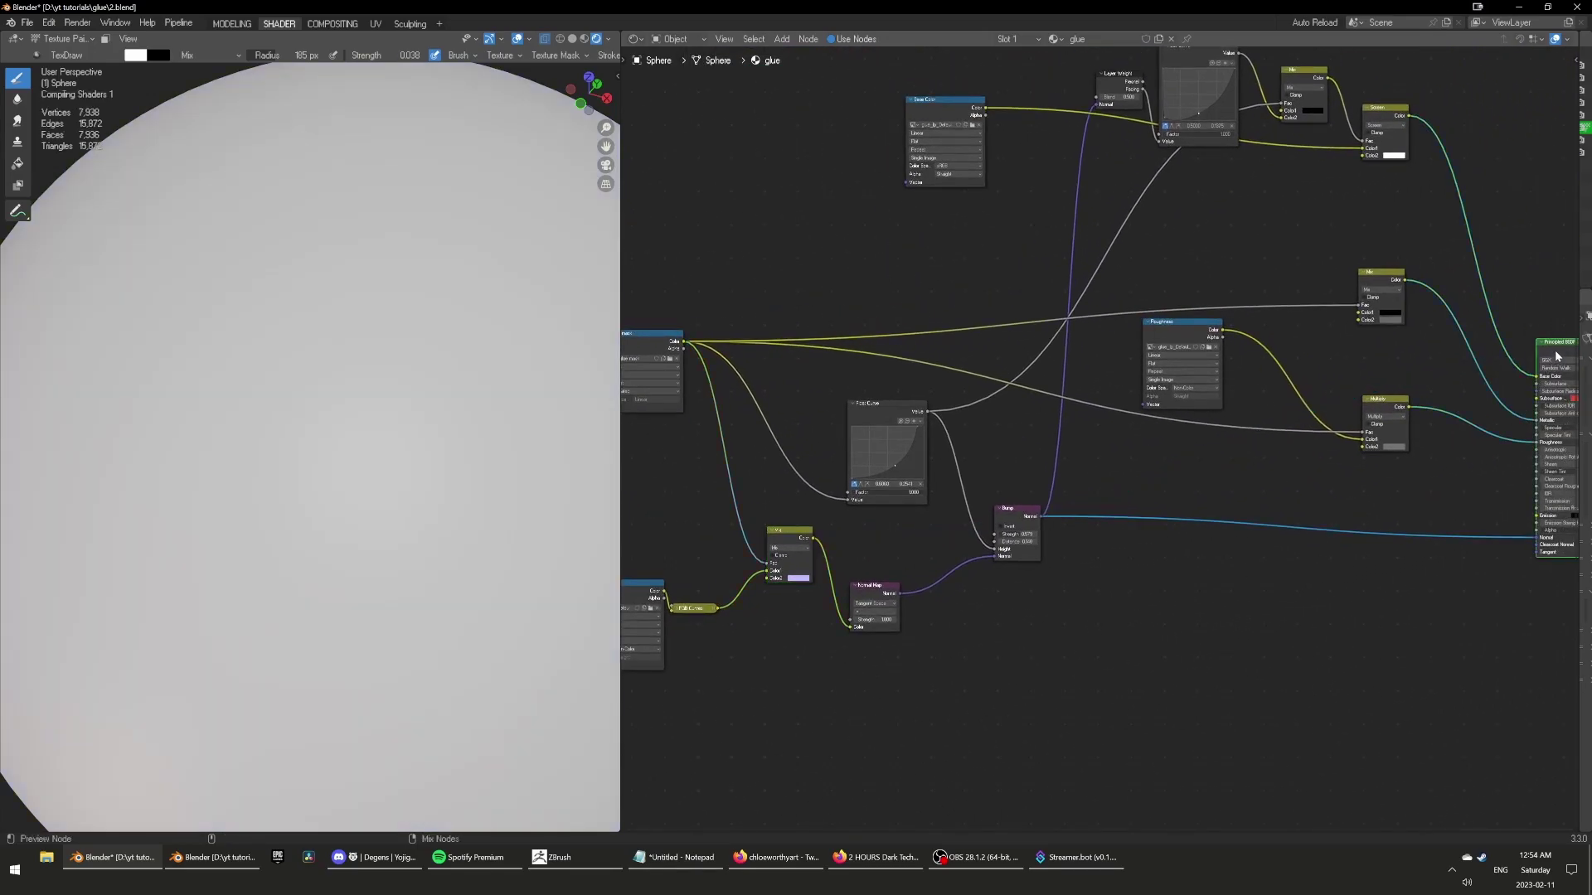
middle_drag(327, 515, 278, 442)
scroll(1117, 540, up, 4)
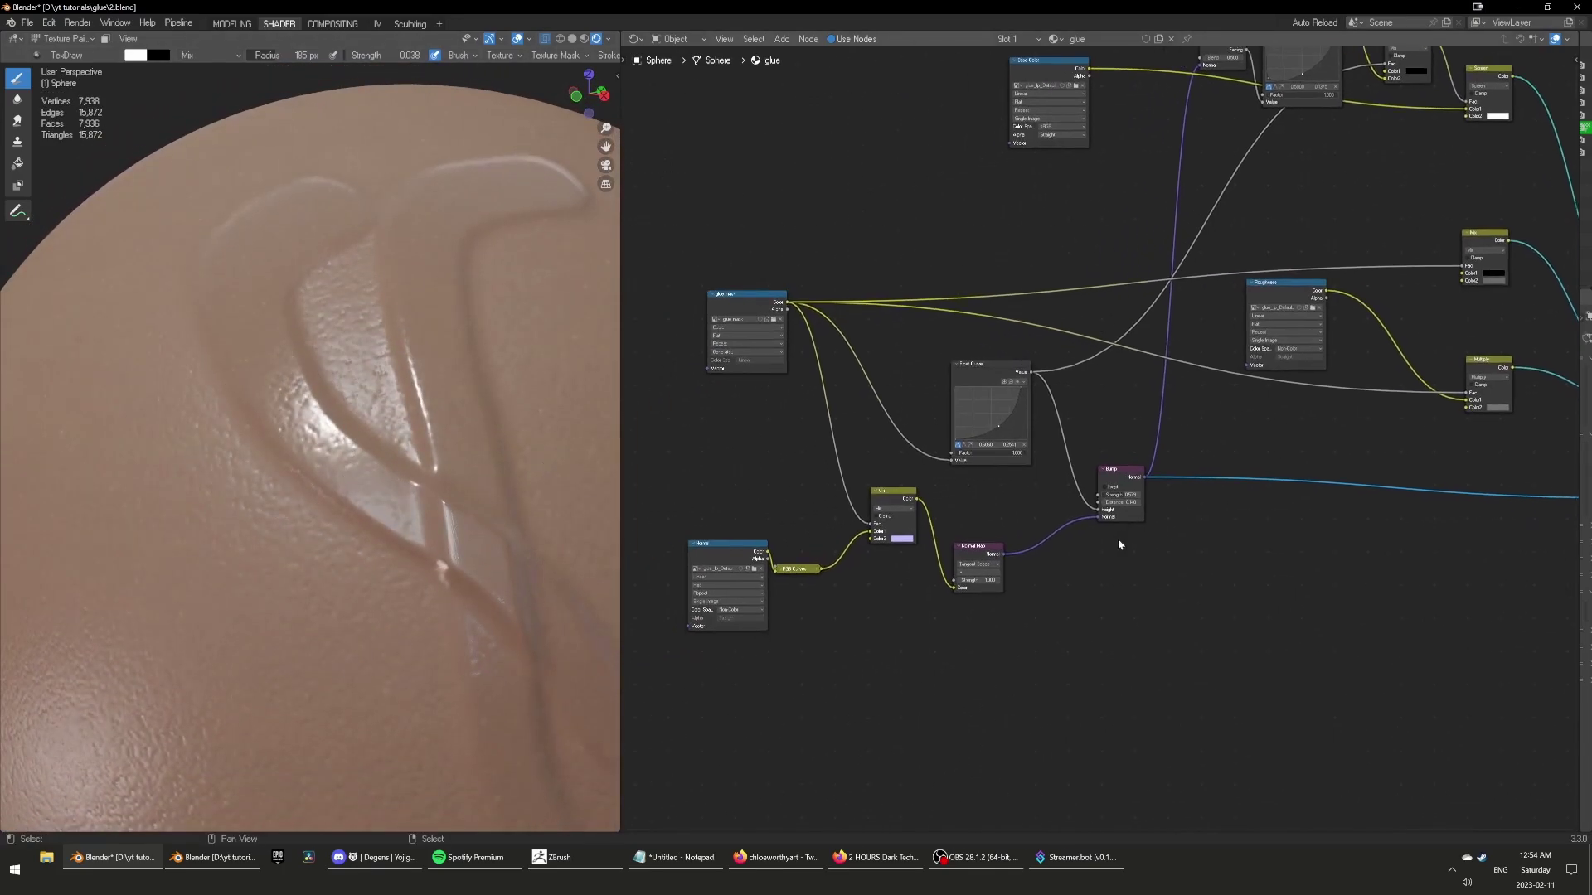
Prepare the Texture Paint brush with a strength of 0.822 and white as the painting color.
click(949, 561)
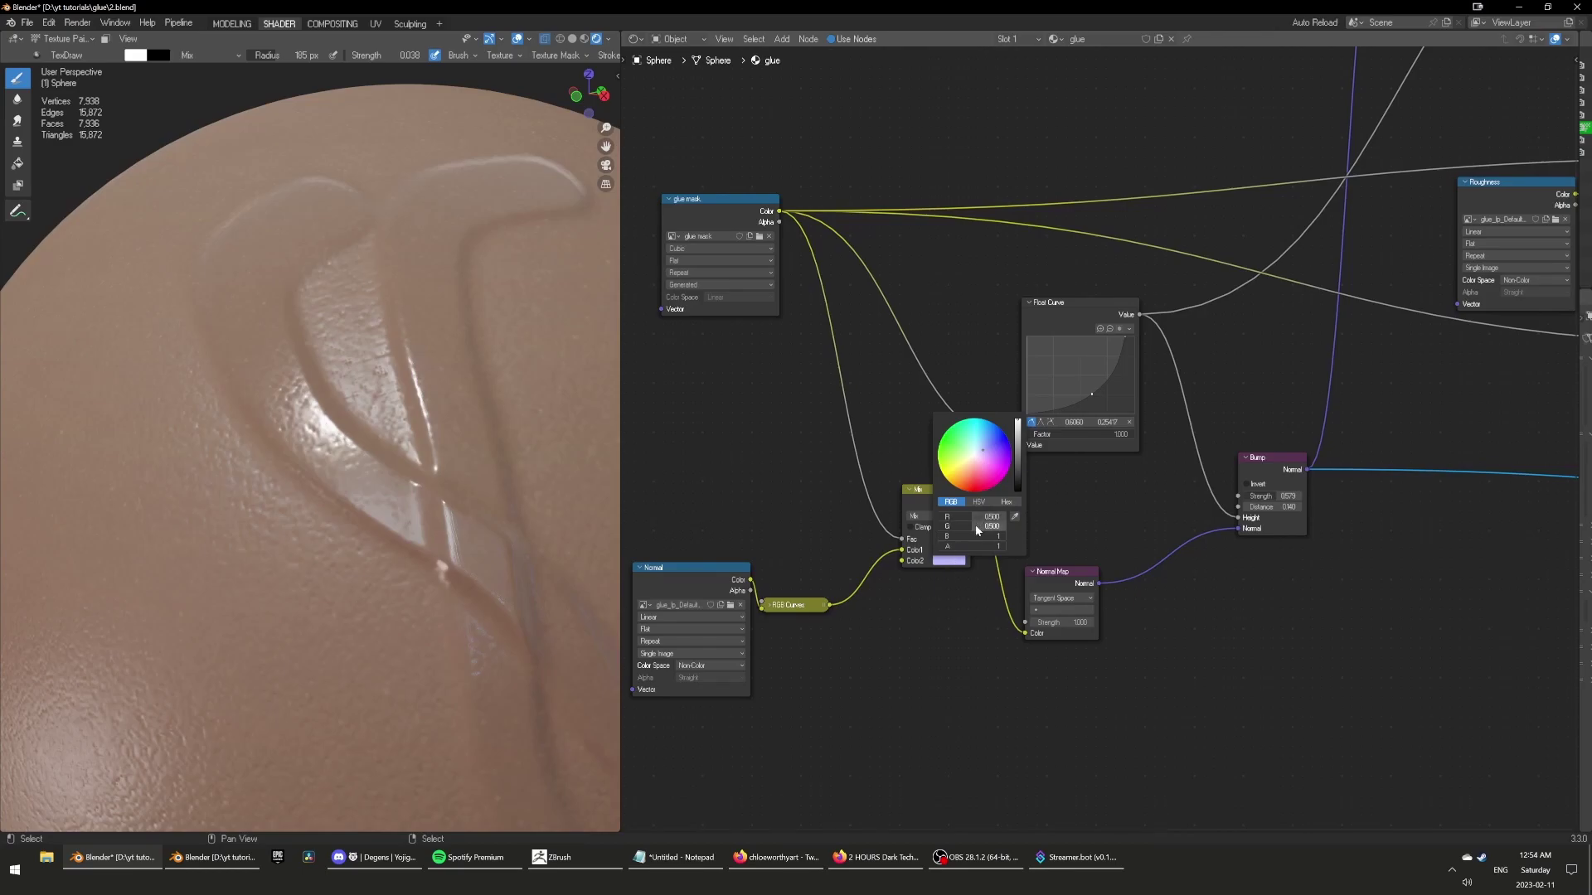
mouse_move(482, 543)
middle_down()
mouse_move(348, 447)
mouse_move(188, 278)
middle_up()
key(ctrl+Tab)
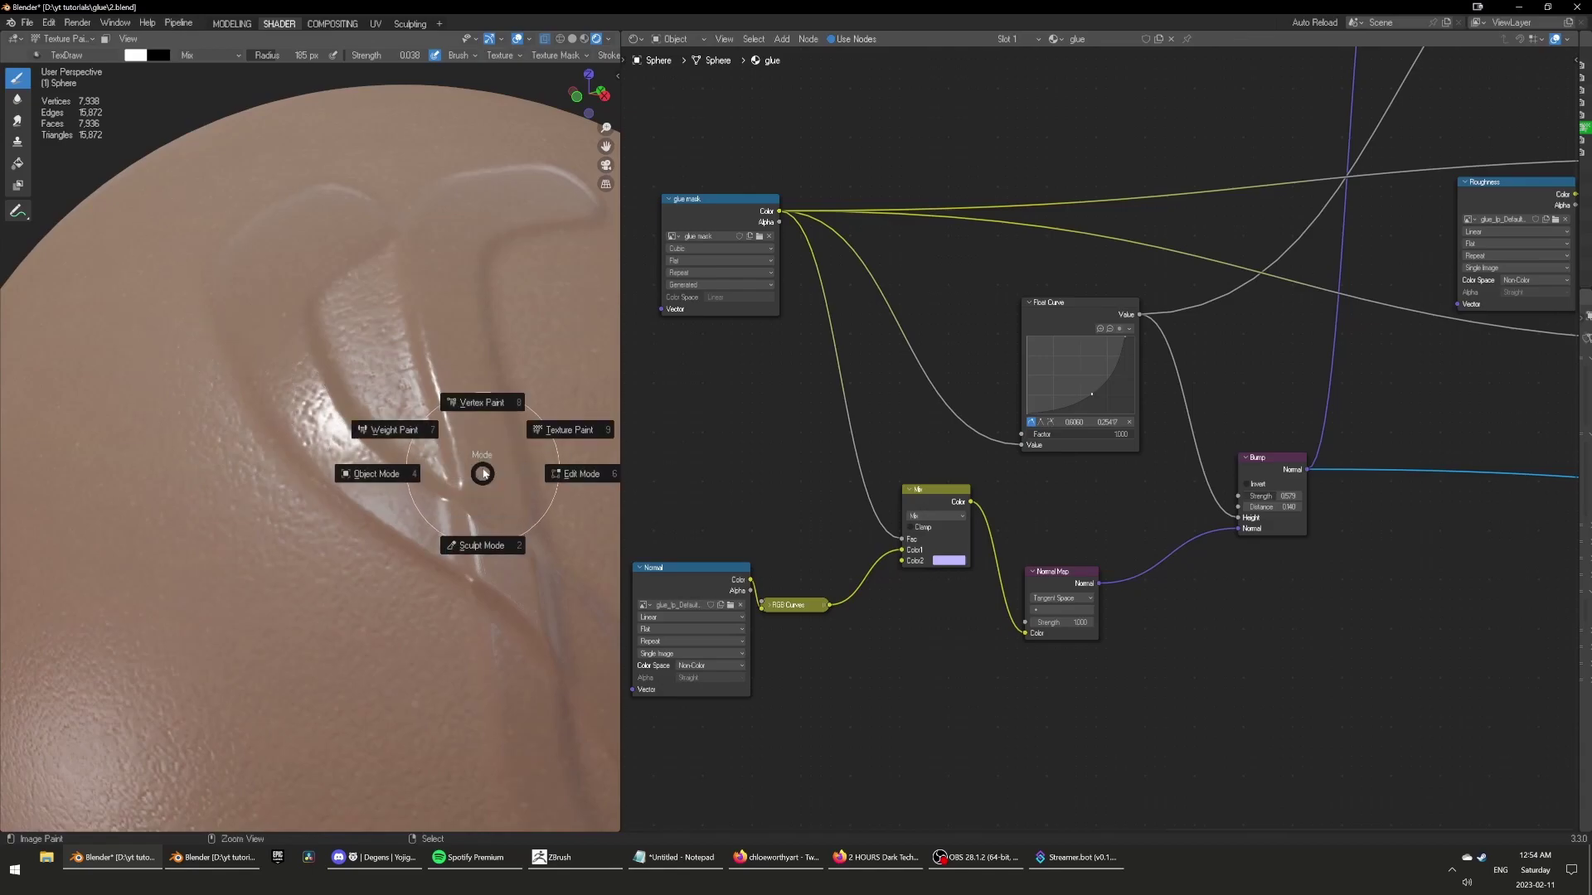
click(557, 430)
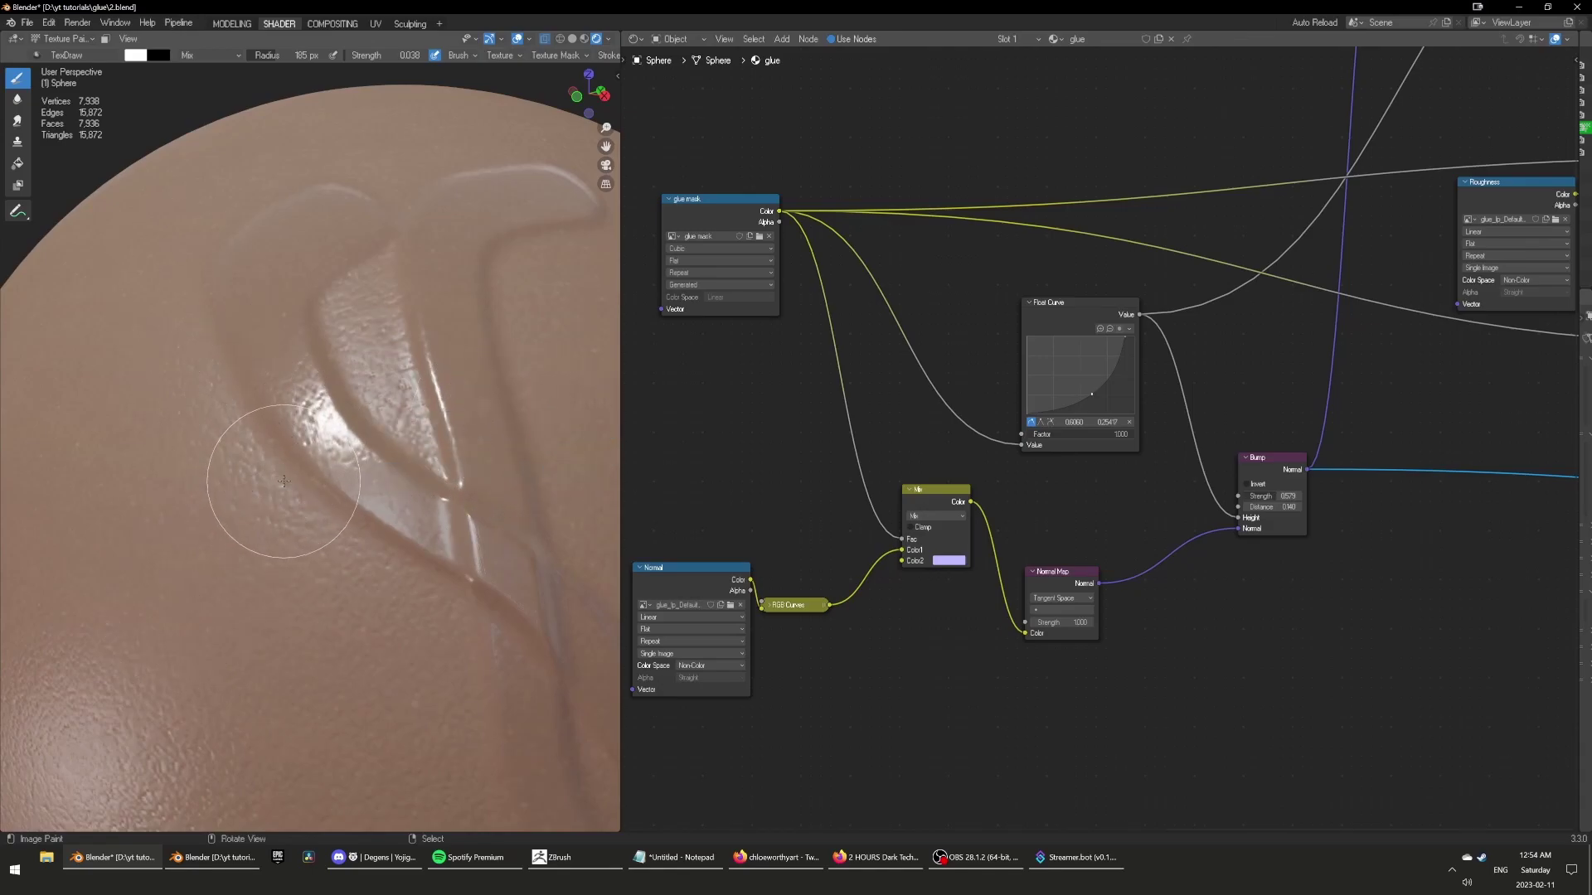
key(x)
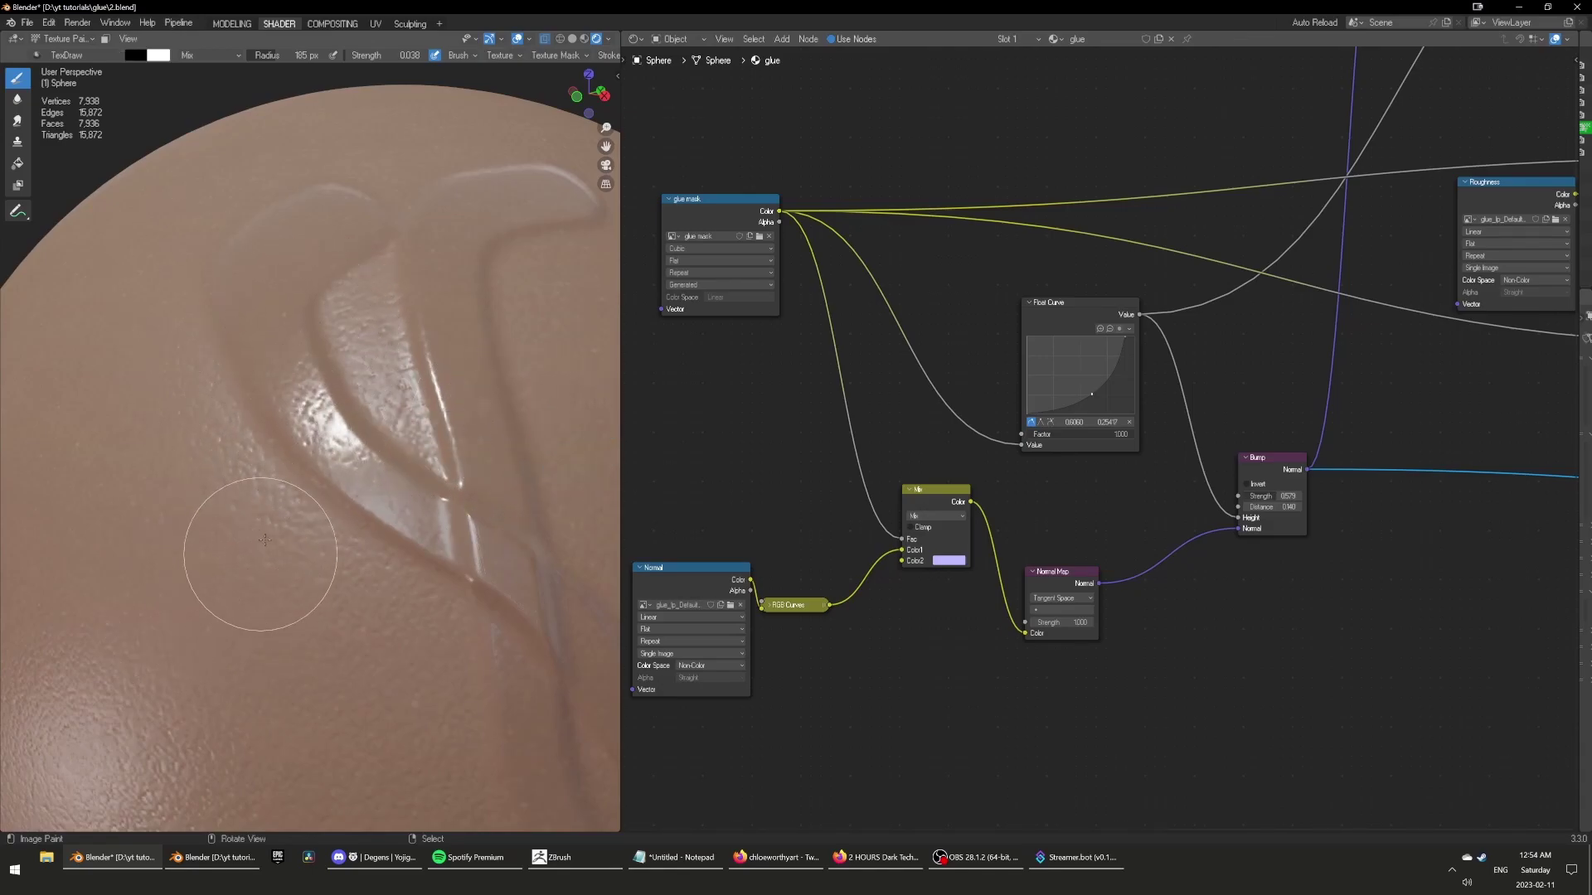
middle_drag(257, 564, 317, 514)
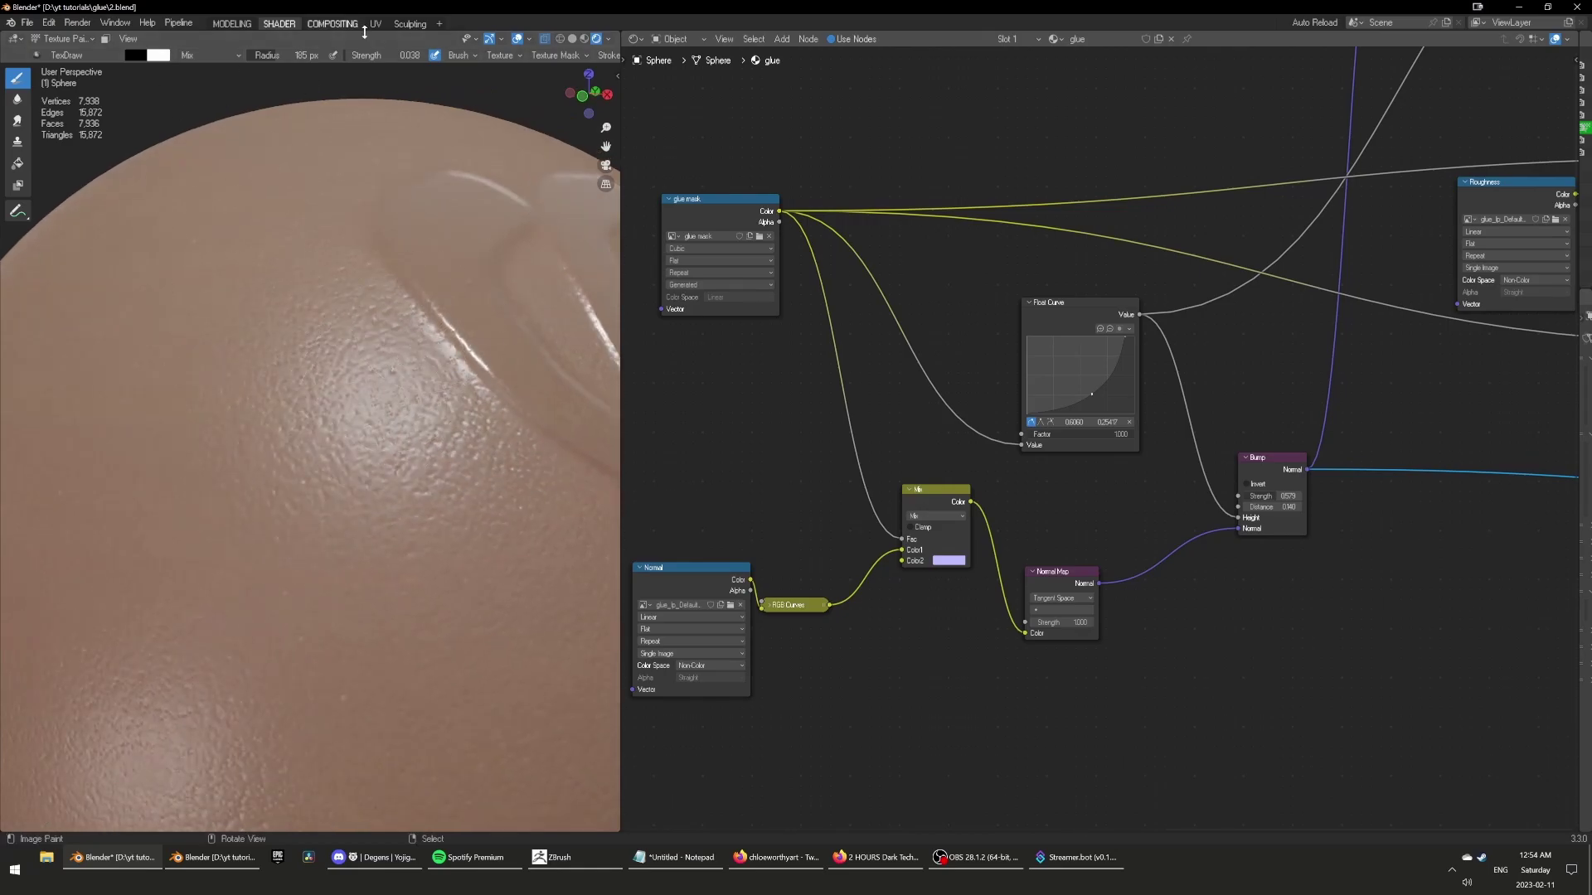
drag(411, 55, 413, 55)
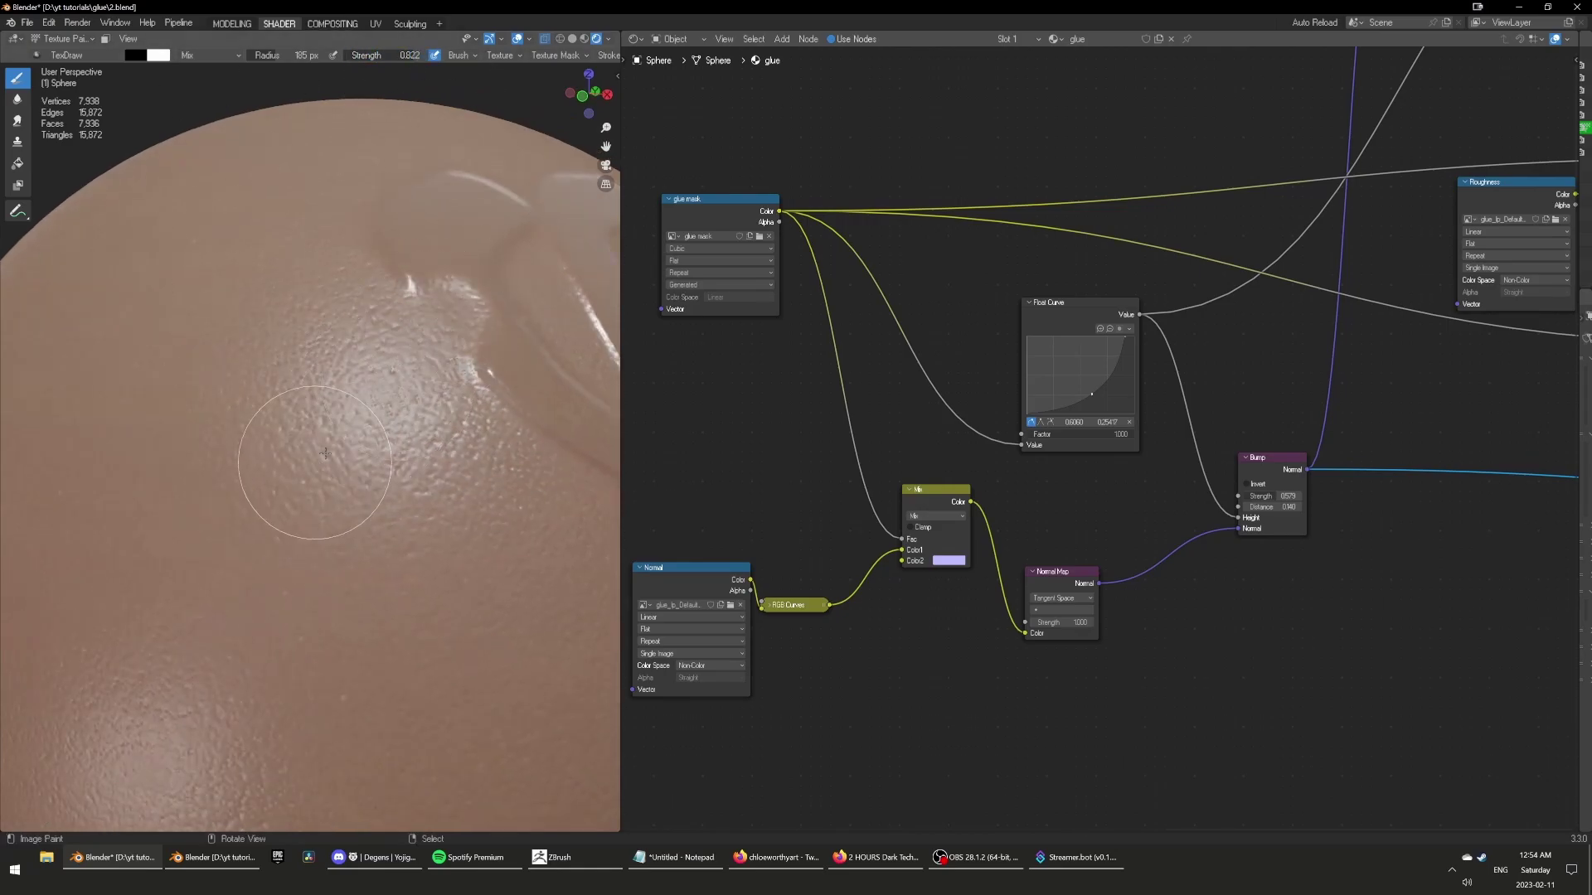
key(x)
Paint a large irregular blob of glue on the sphere beside the existing glue strokes.
mouse_move(433, 351)
mouse_down()
mouse_move(398, 377)
mouse_move(461, 335)
mouse_up()
scroll(388, 373, down, 5)
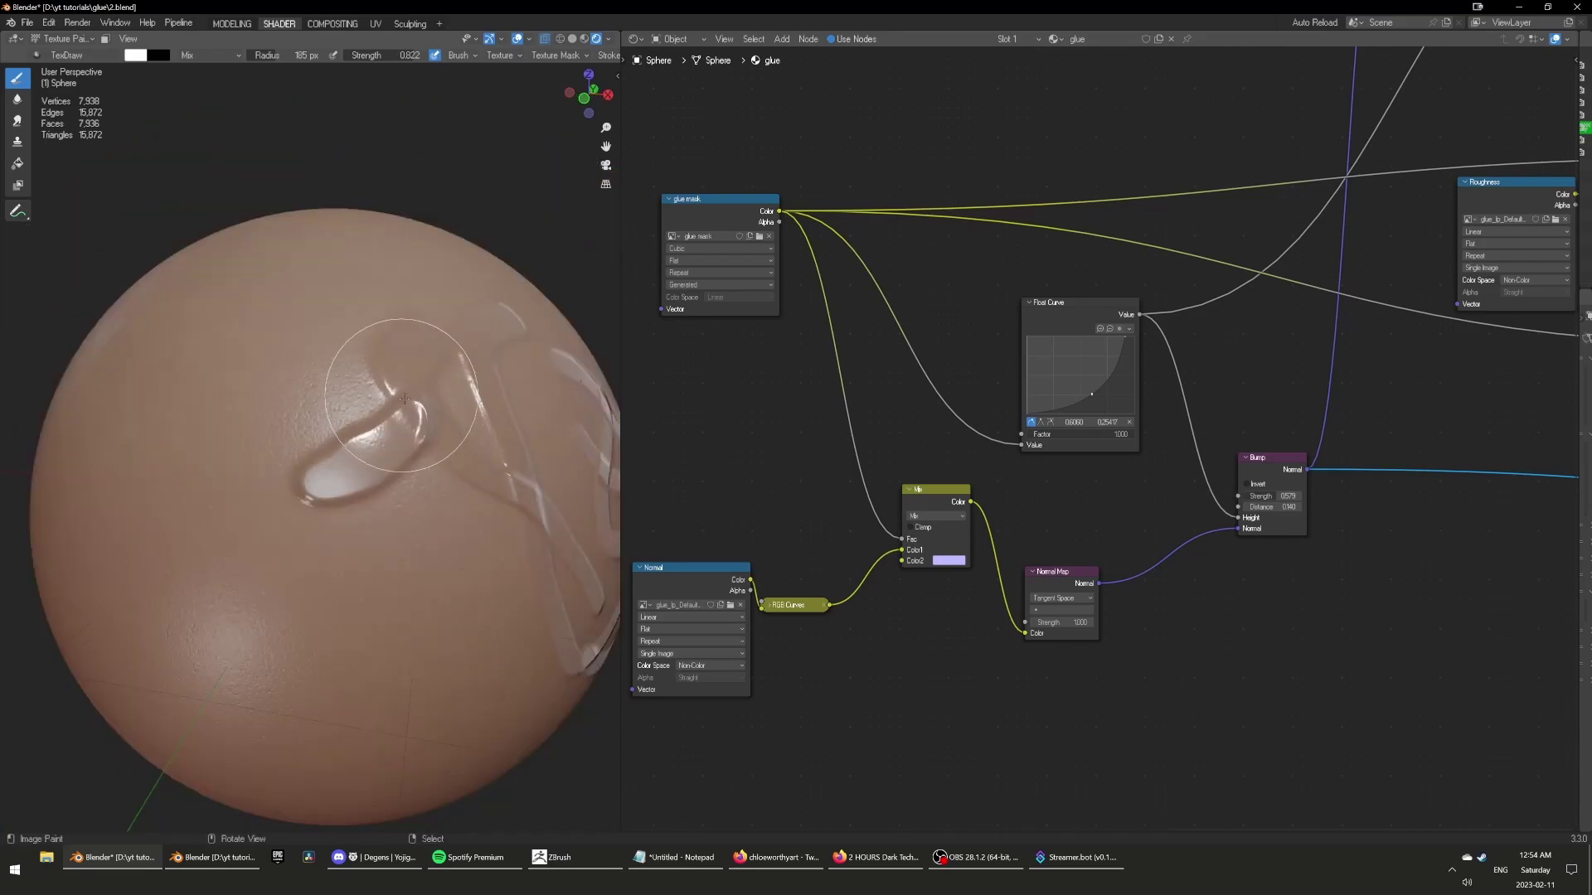
scroll(349, 447, up, 6)
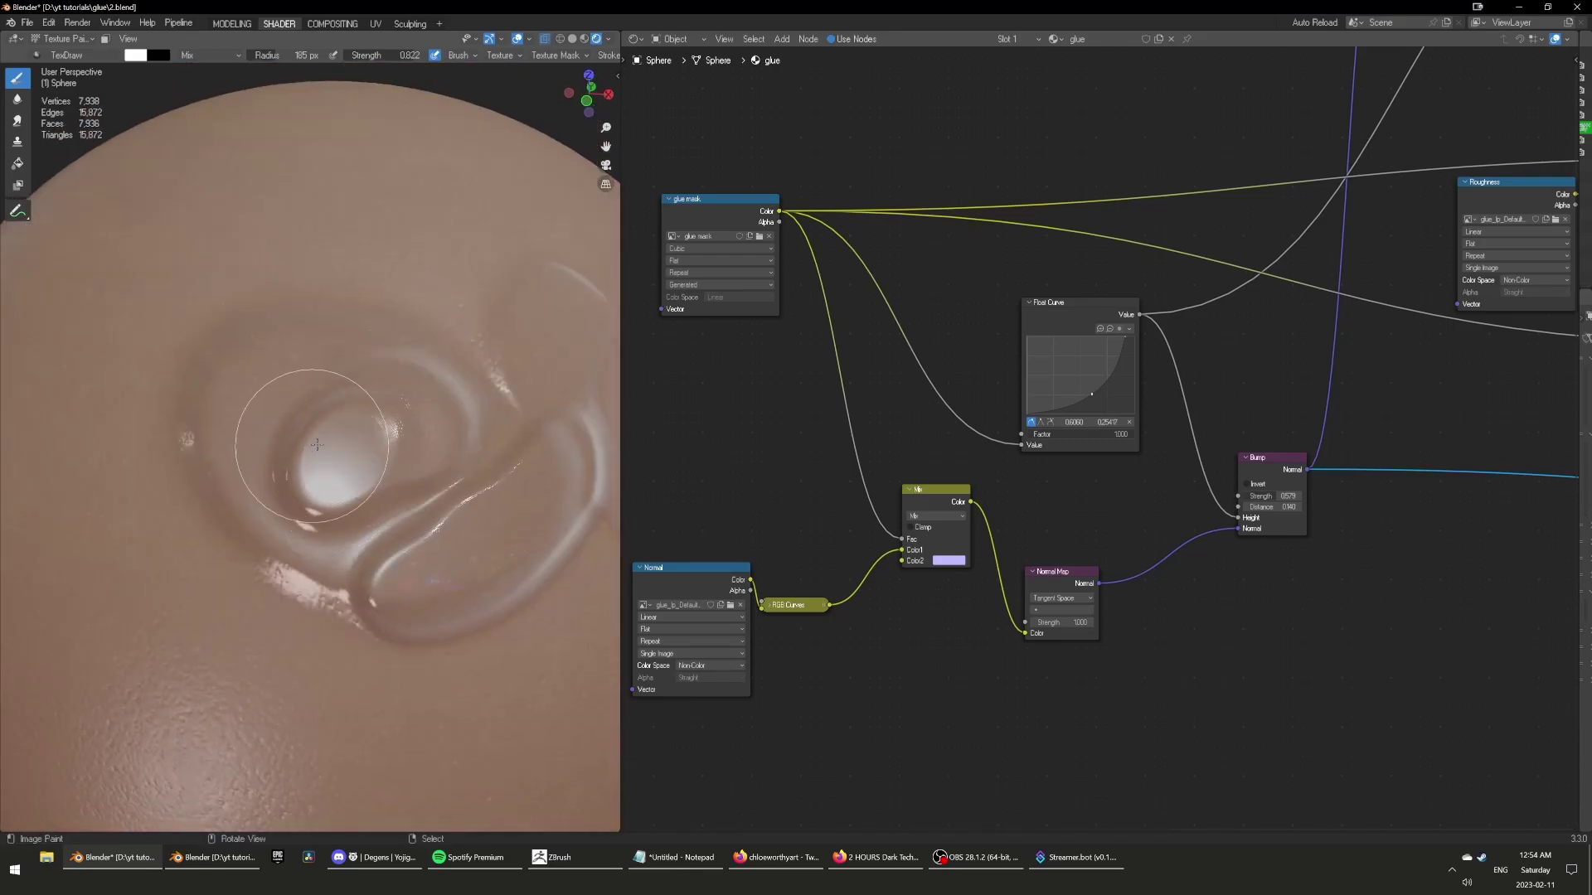
scroll(324, 444, down, 5)
scroll(356, 442, up, 7)
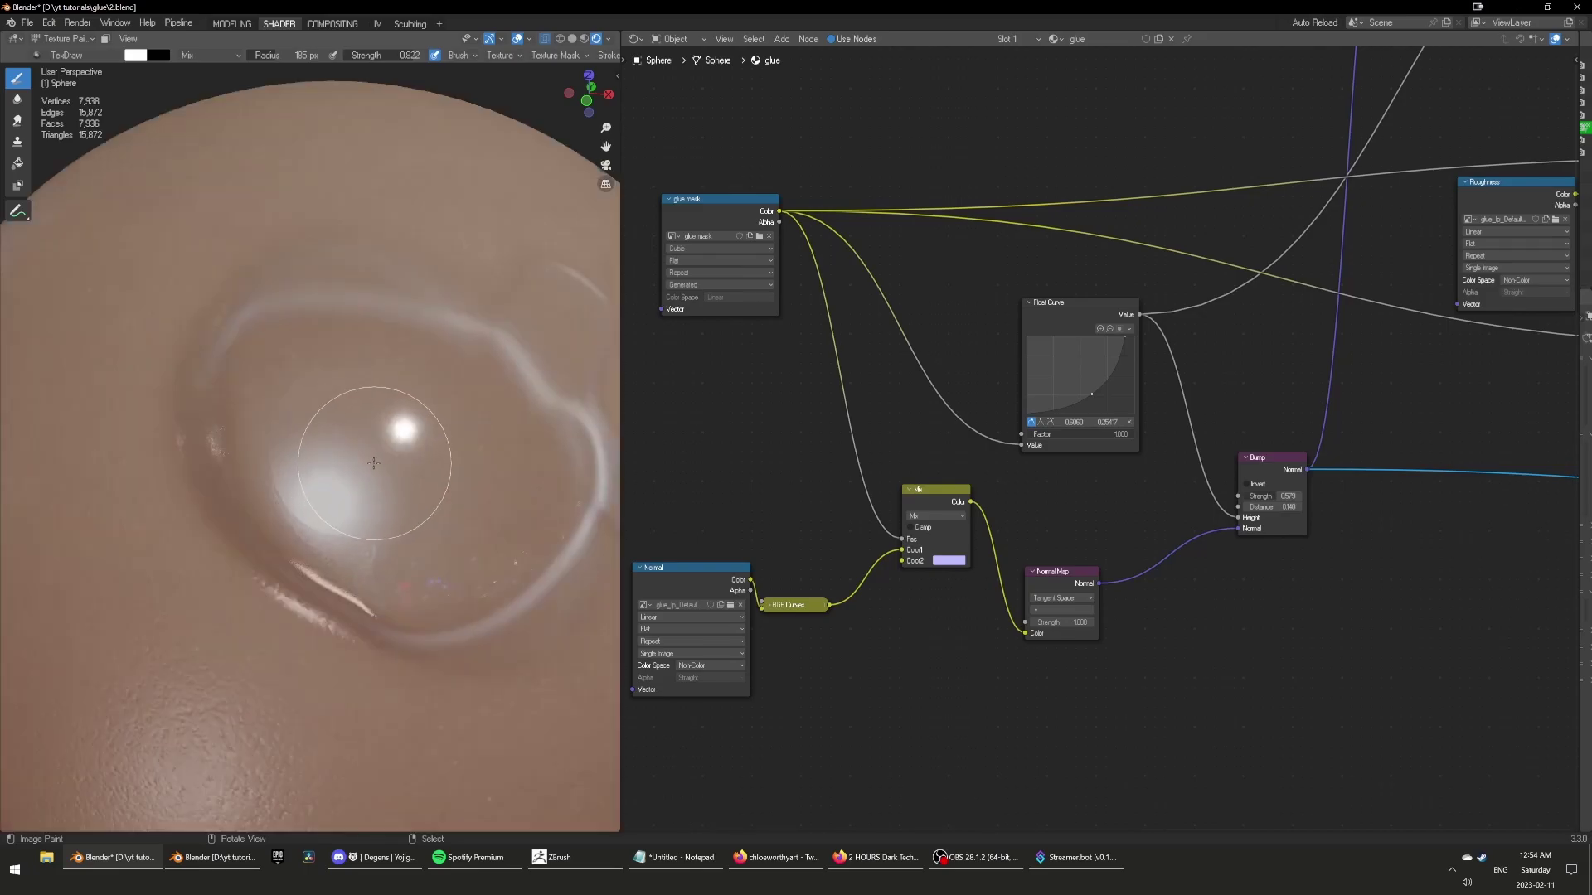
scroll(365, 452, down, 6)
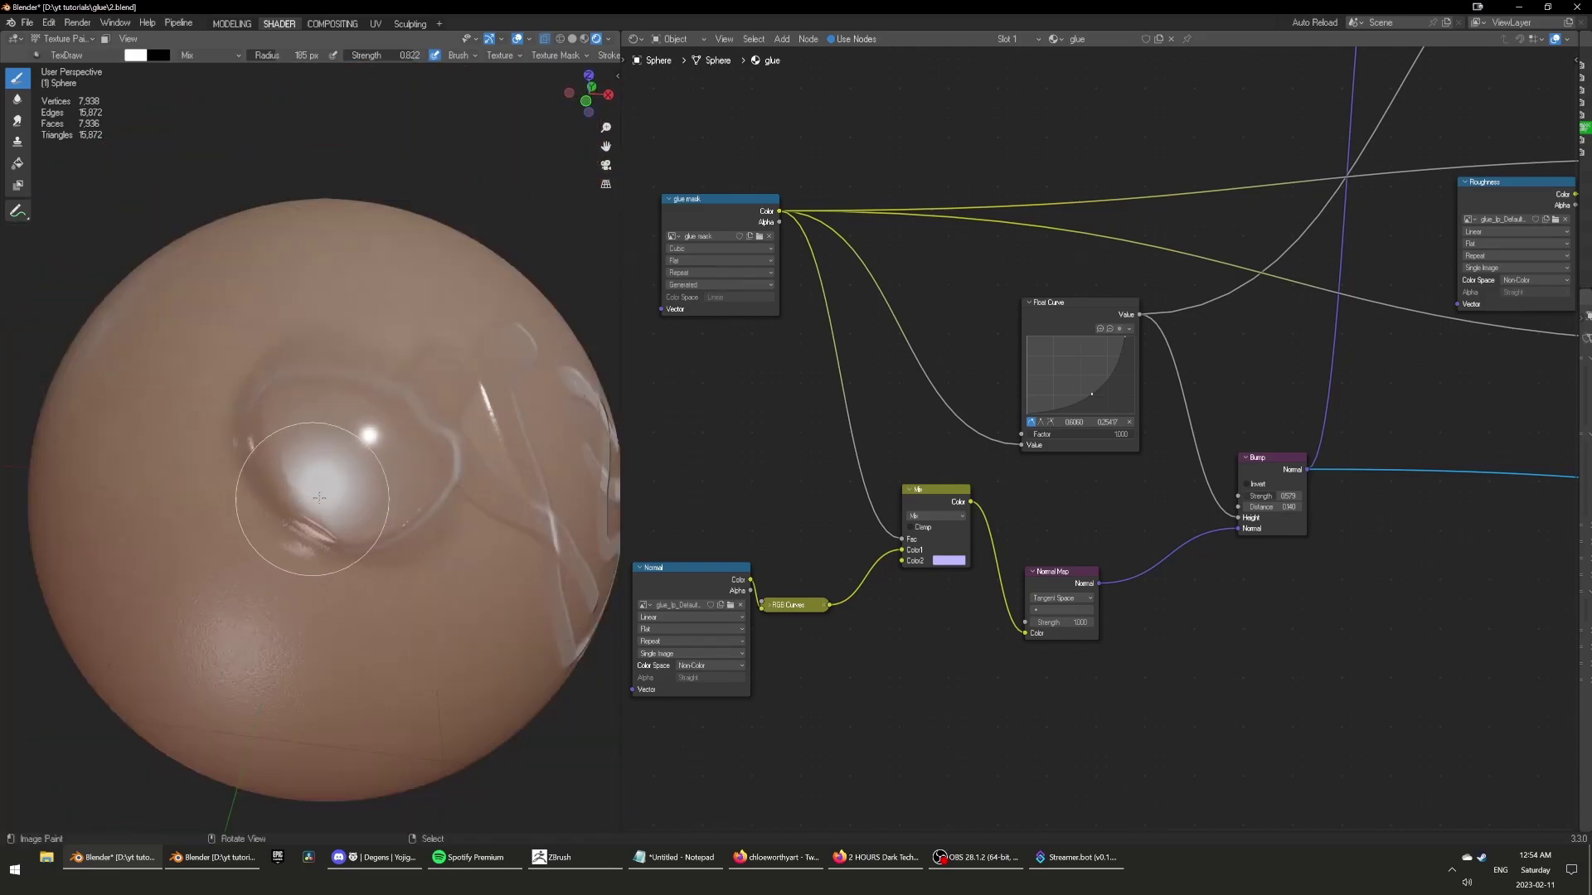
mouse_move(316, 502)
mouse_down()
mouse_move(350, 604)
mouse_move(439, 521)
mouse_up()
middle_drag(405, 561, 397, 528)
scroll(396, 497, up, 4)
mouse_move(419, 421)
middle_down()
mouse_move(363, 389)
mouse_move(365, 418)
mouse_move(396, 414)
middle_up()
scroll(396, 413, down, 2)
mouse_move(390, 425)
mouse_down()
mouse_move(373, 639)
mouse_move(480, 480)
mouse_move(373, 408)
mouse_up()
scroll(1211, 511, down, 2)
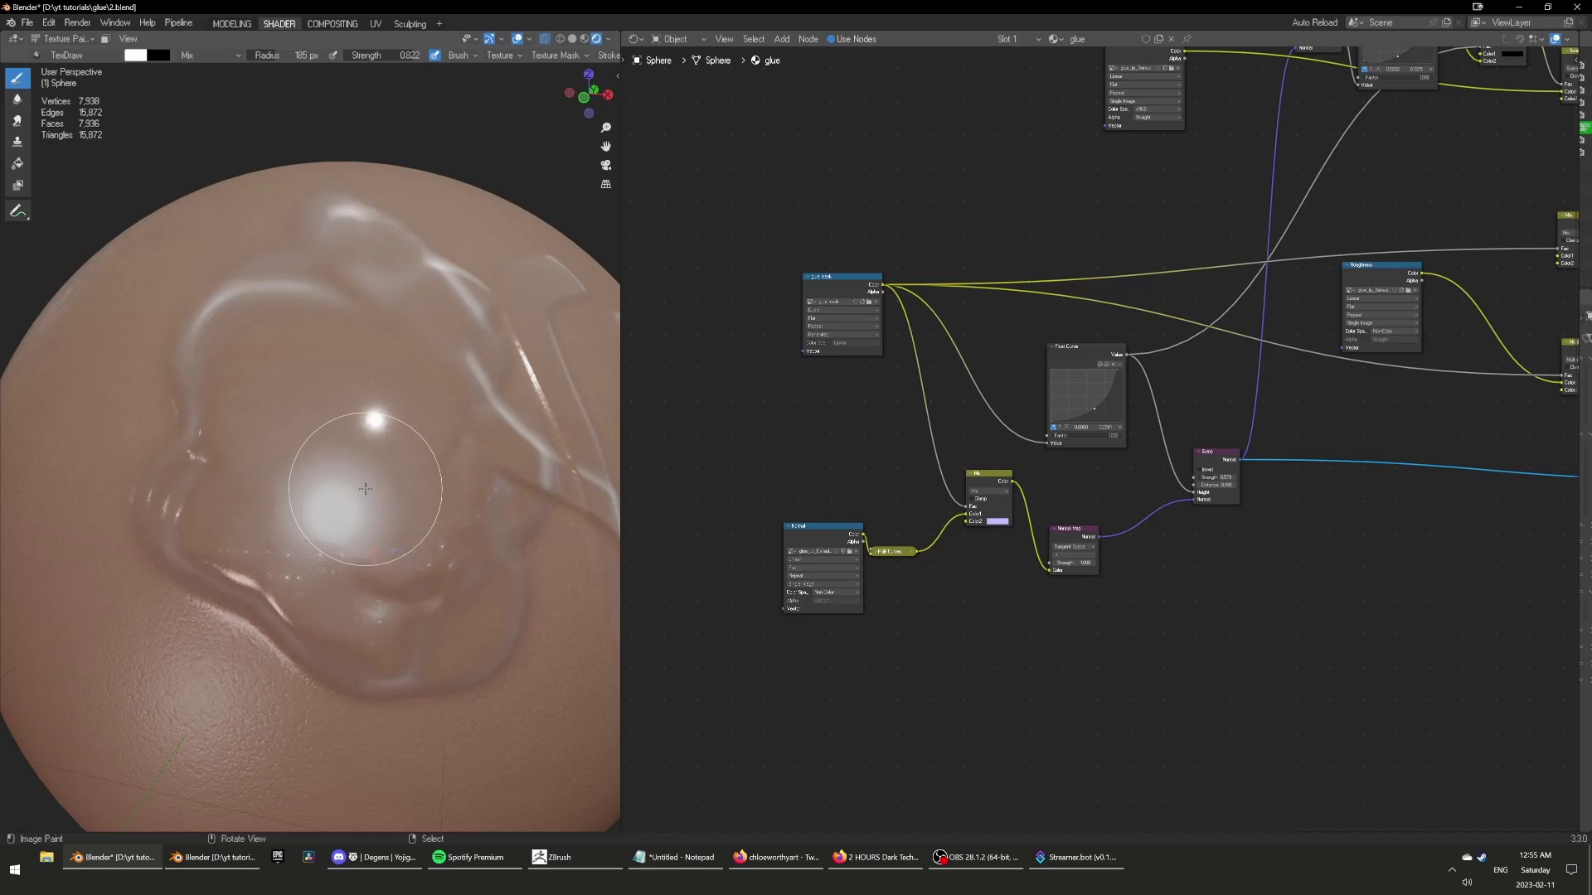
middle_drag(348, 487, 352, 452)
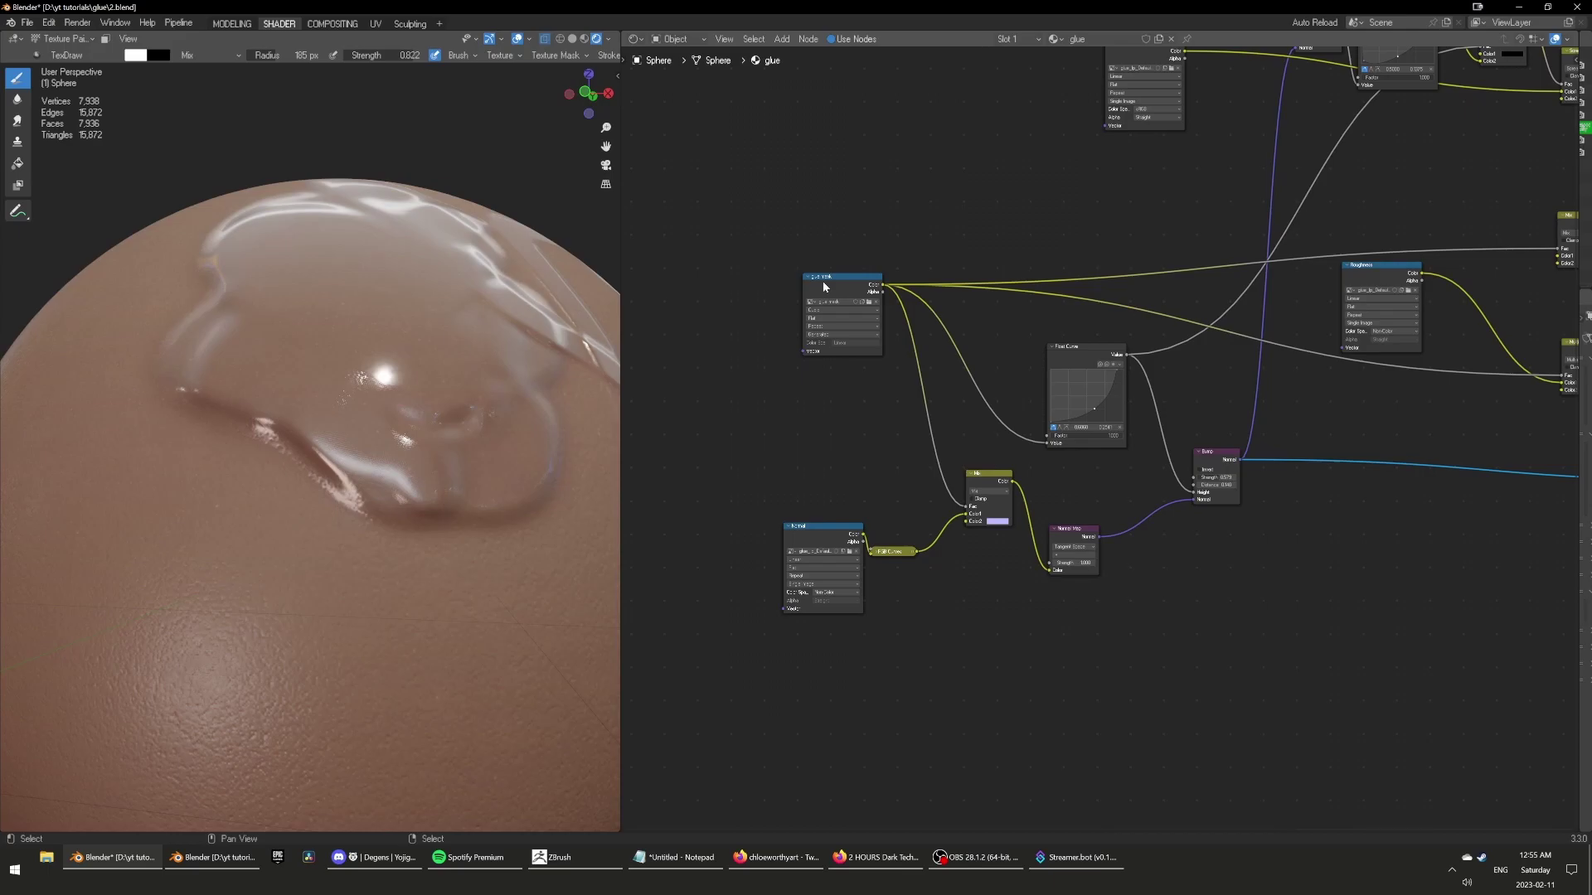
Move the glue mask node away from the Float Curve node to make room between them.
drag(823, 282, 697, 307)
middle_drag(911, 341, 1137, 421)
scroll(1137, 421, up, 1)
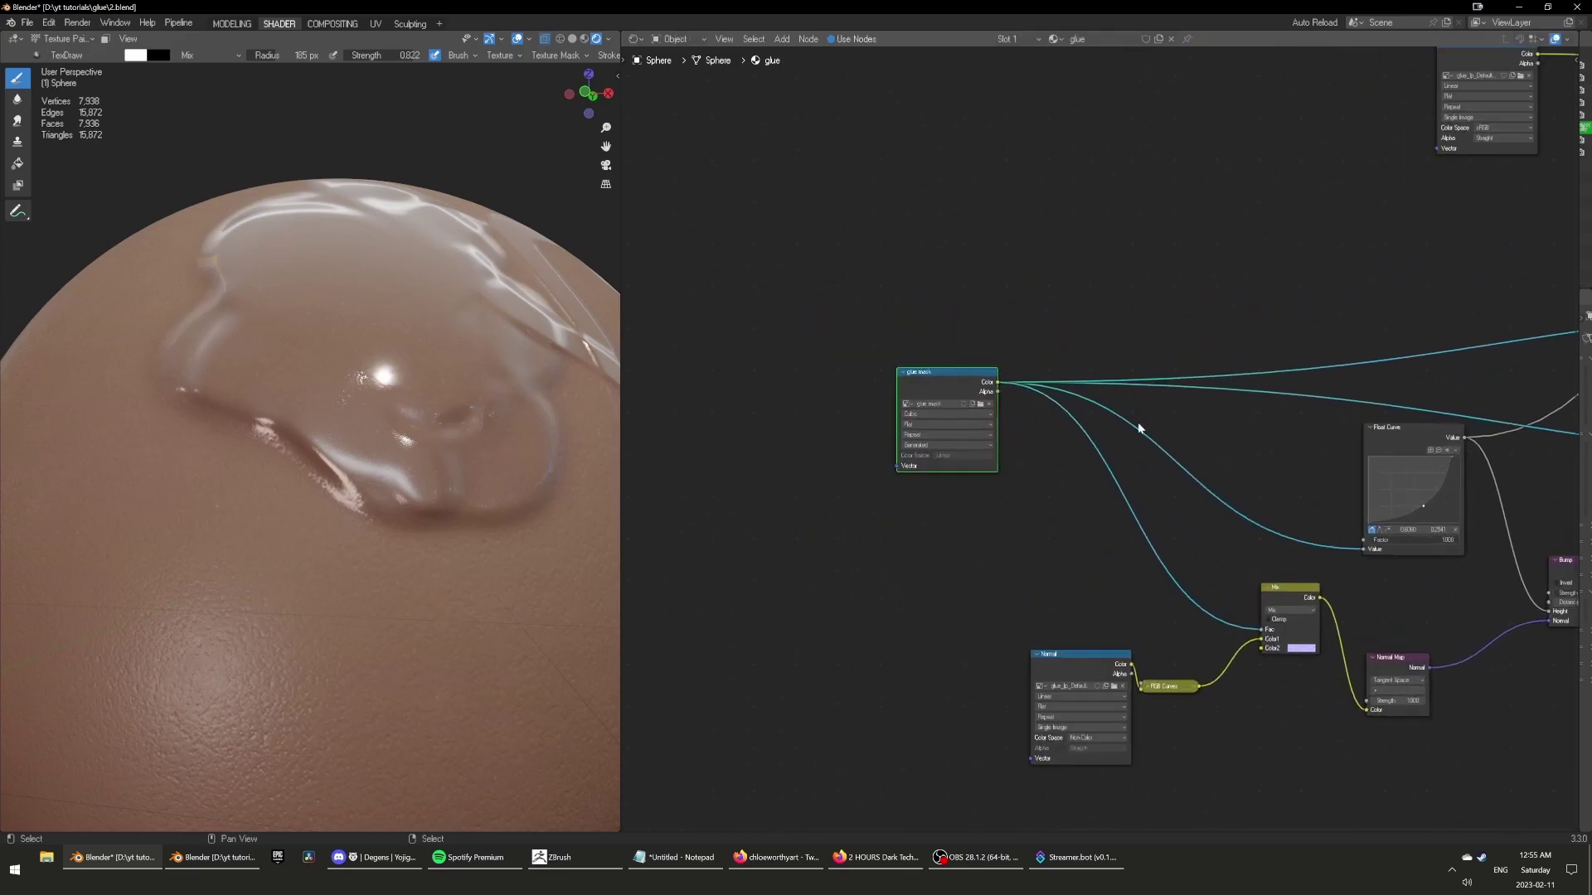
click(1421, 457)
middle_drag(1113, 362, 1091, 424)
key(shift+a)
click(1129, 371)
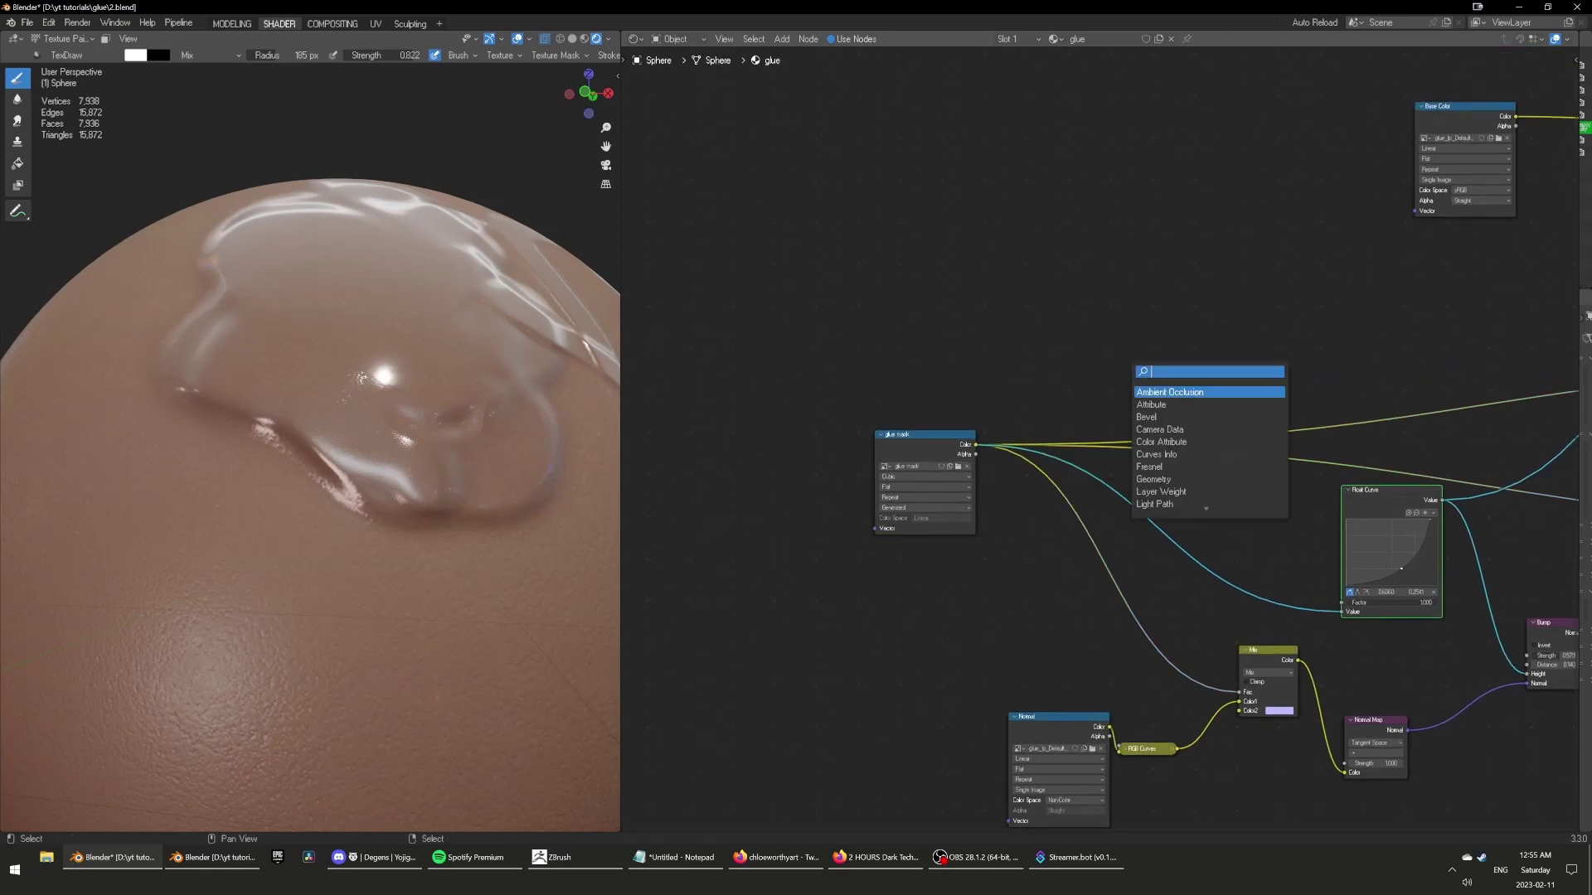
text(mi)
key(Escape)
Add a Noise Texture node above the glue mask node.
key(shift+a)
text(noi)
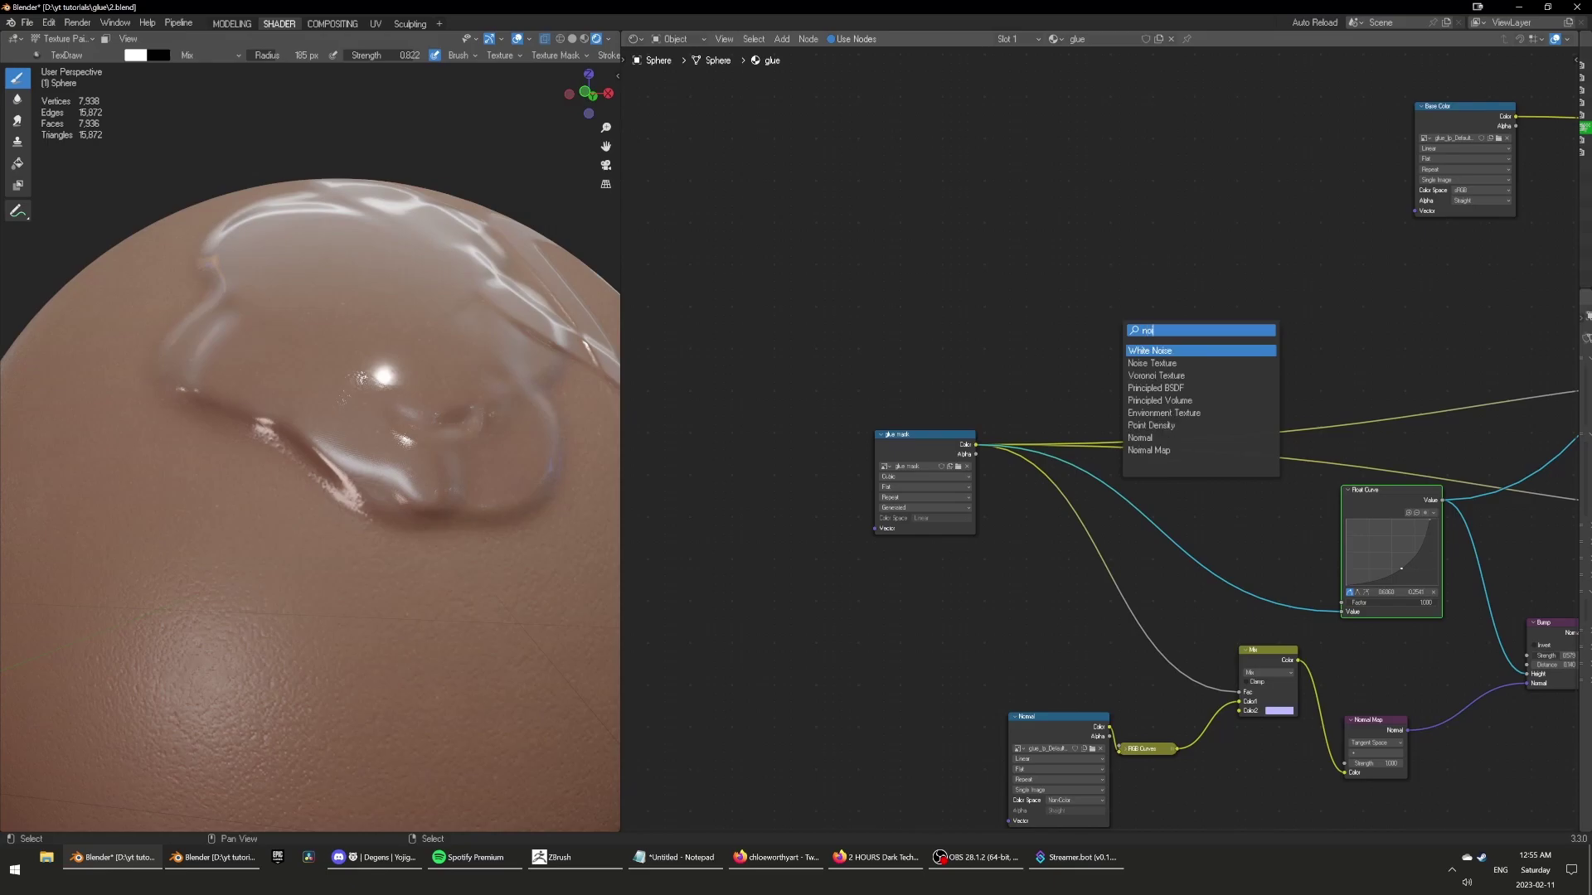
key(Down)
key(Return)
click(945, 313)
Insert a Mix node between the glue mask and the Float Curve, and connect the Noise Texture's Fac to its Fac.
scroll(1049, 365, up, 2)
key(shift+a)
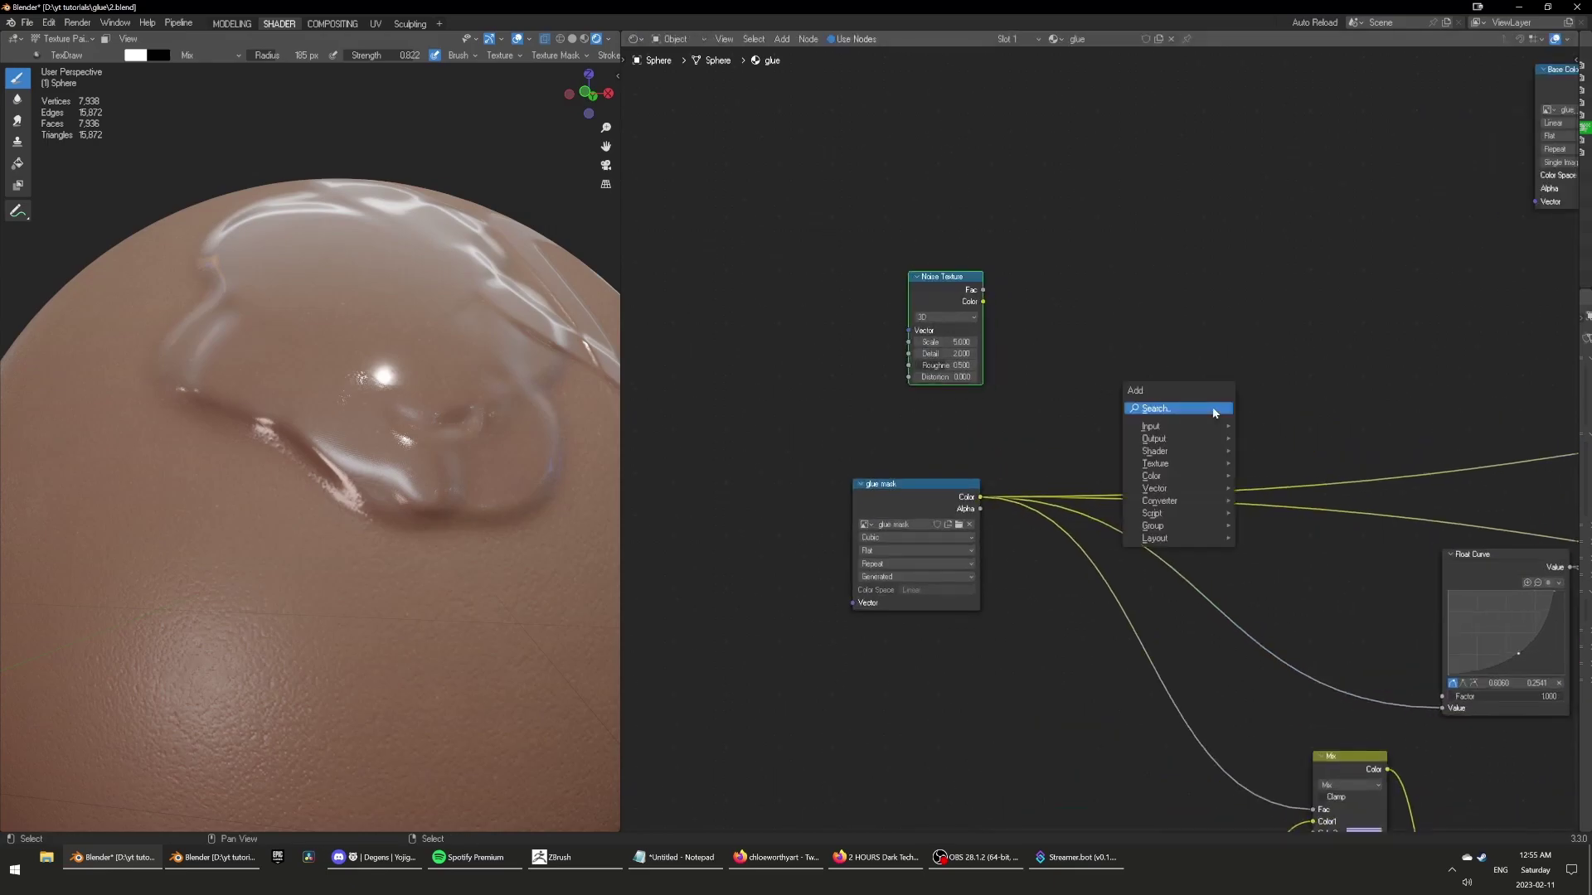
text(mi)
key(Return)
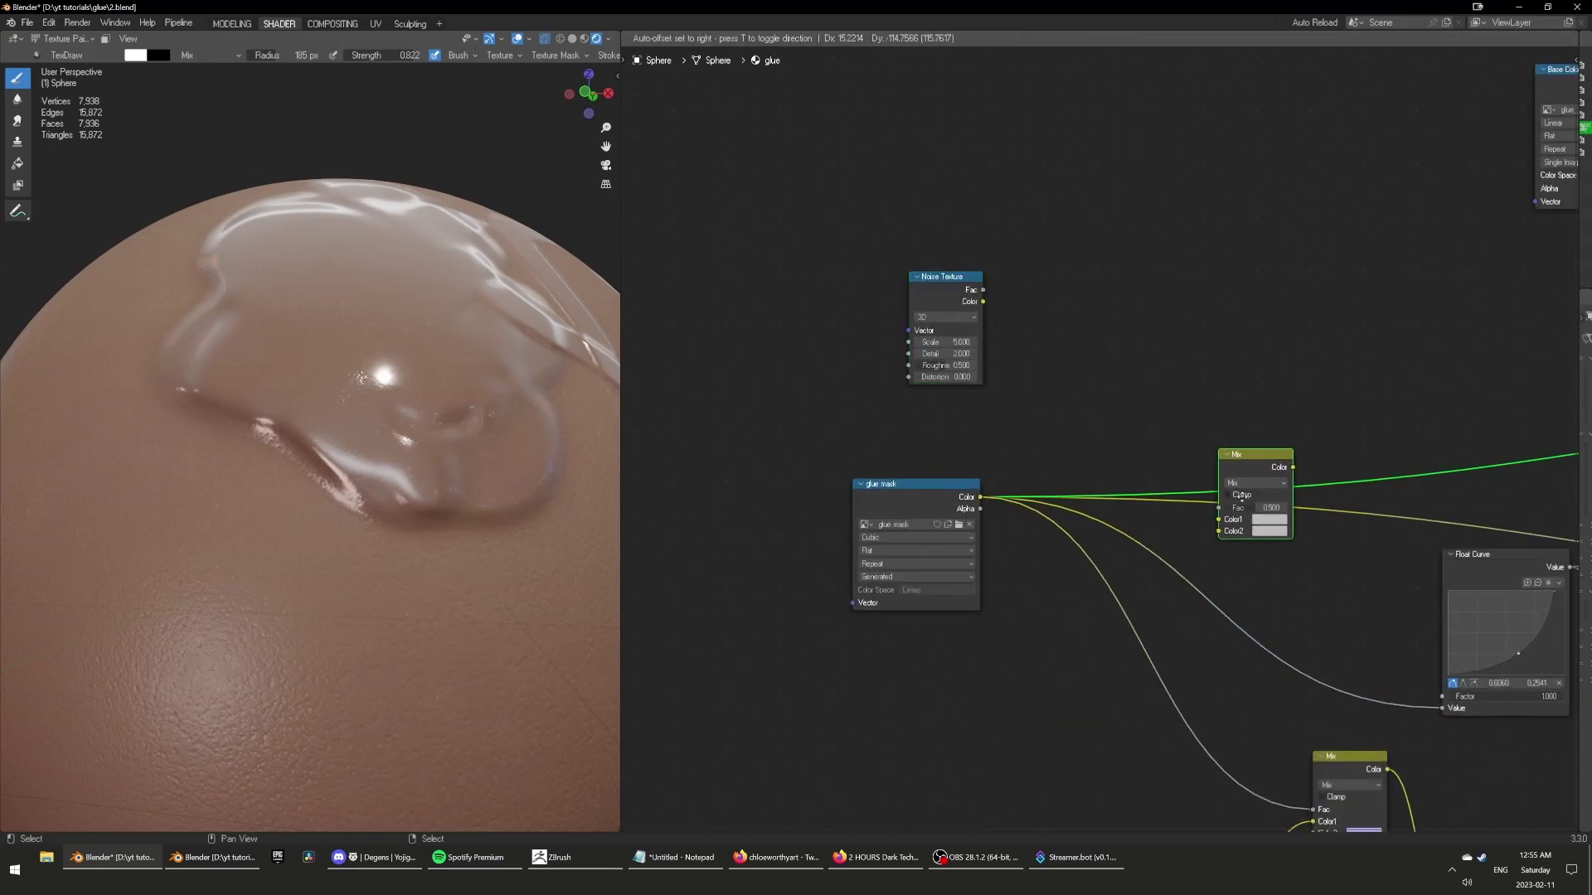
click(1226, 579)
drag(1225, 584, 1238, 535)
click(1237, 535)
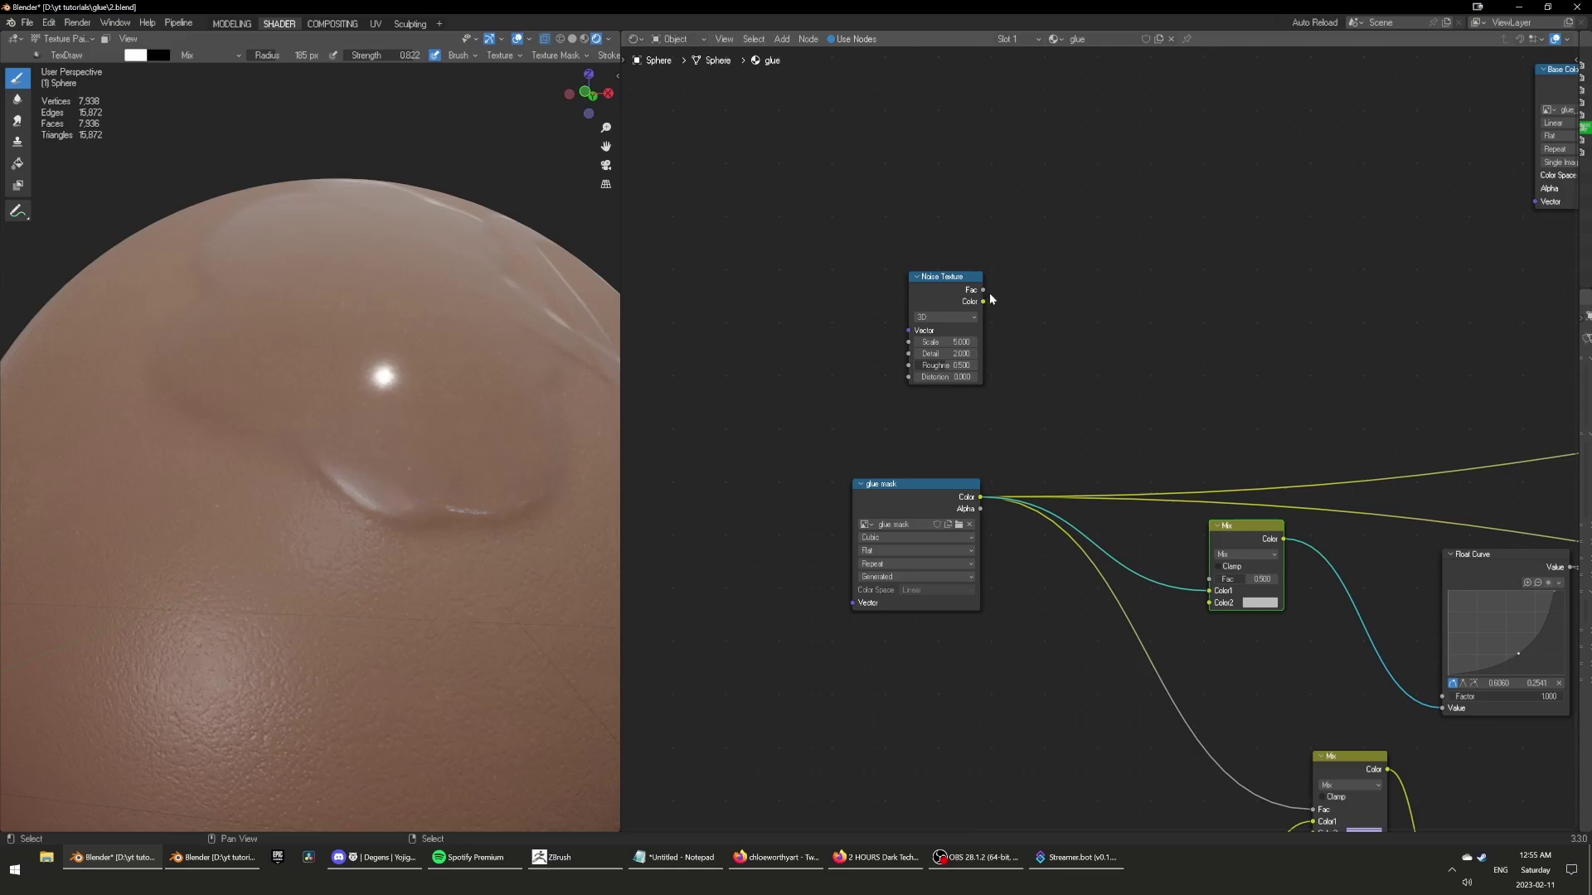
drag(983, 289, 1216, 584)
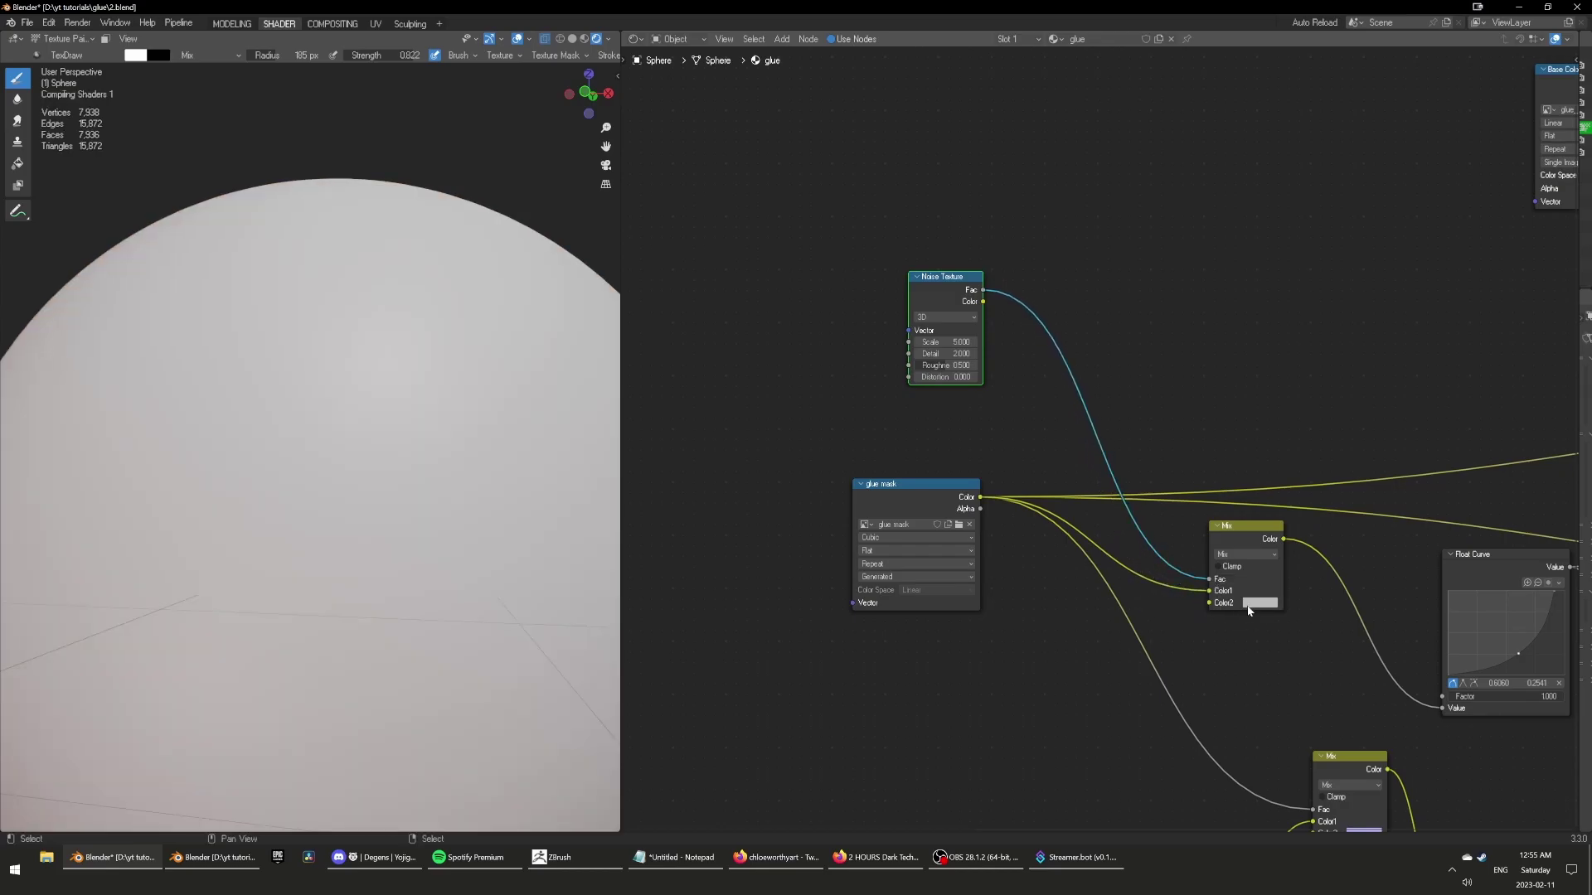
Set the new Mix node's blending mode to Multiply and preview its output on the sphere.
middle_drag(1248, 609, 1223, 572)
scroll(1228, 584, up, 4)
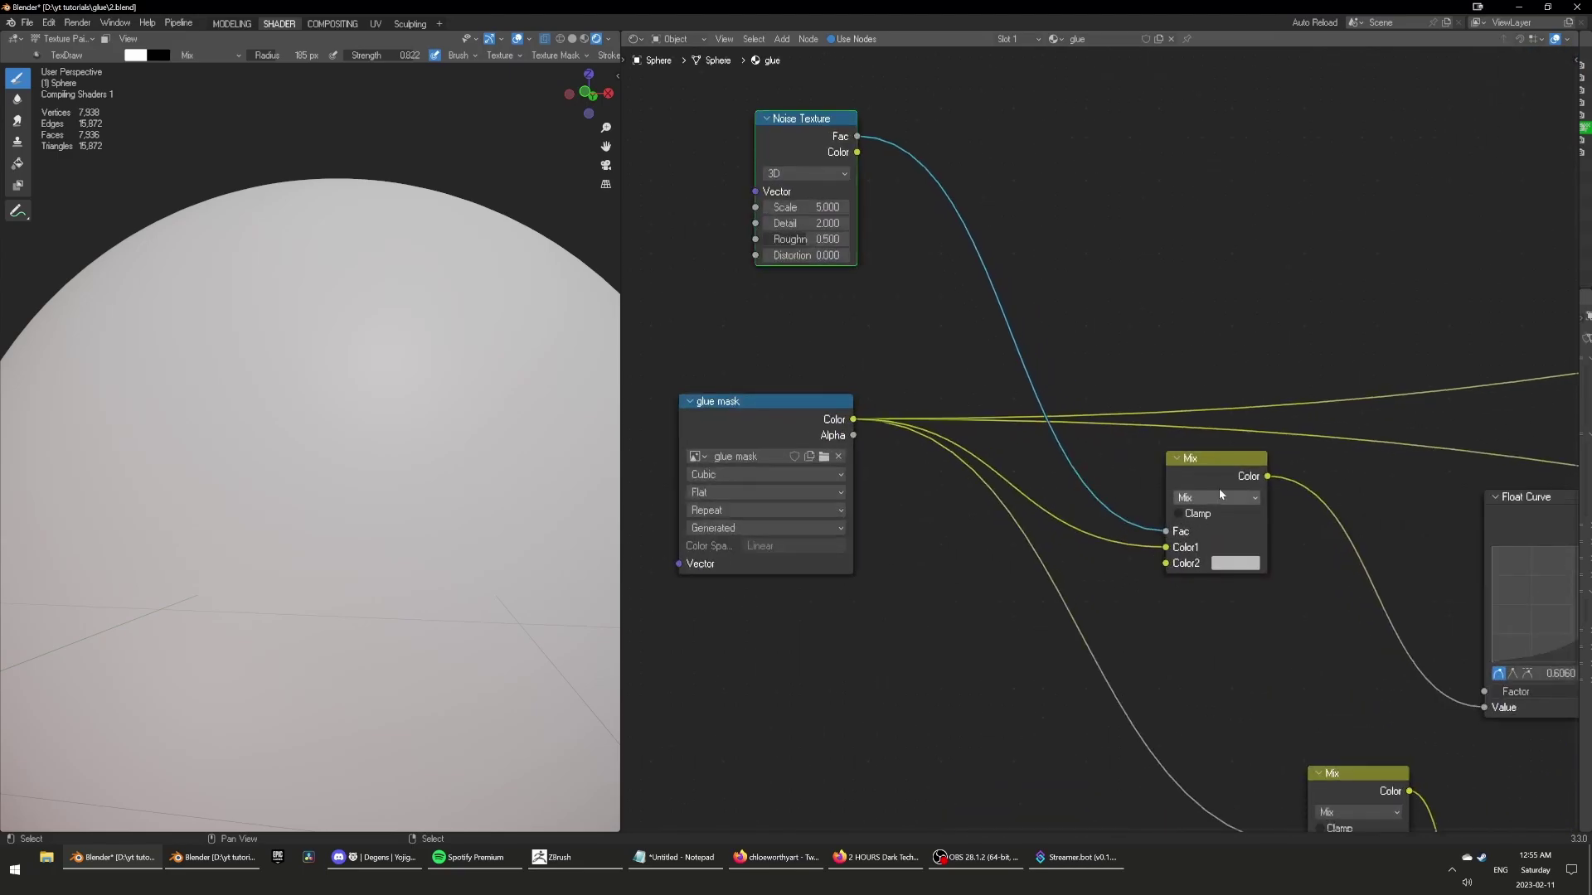
click(1214, 482)
drag(1214, 481, 1210, 480)
click(1208, 497)
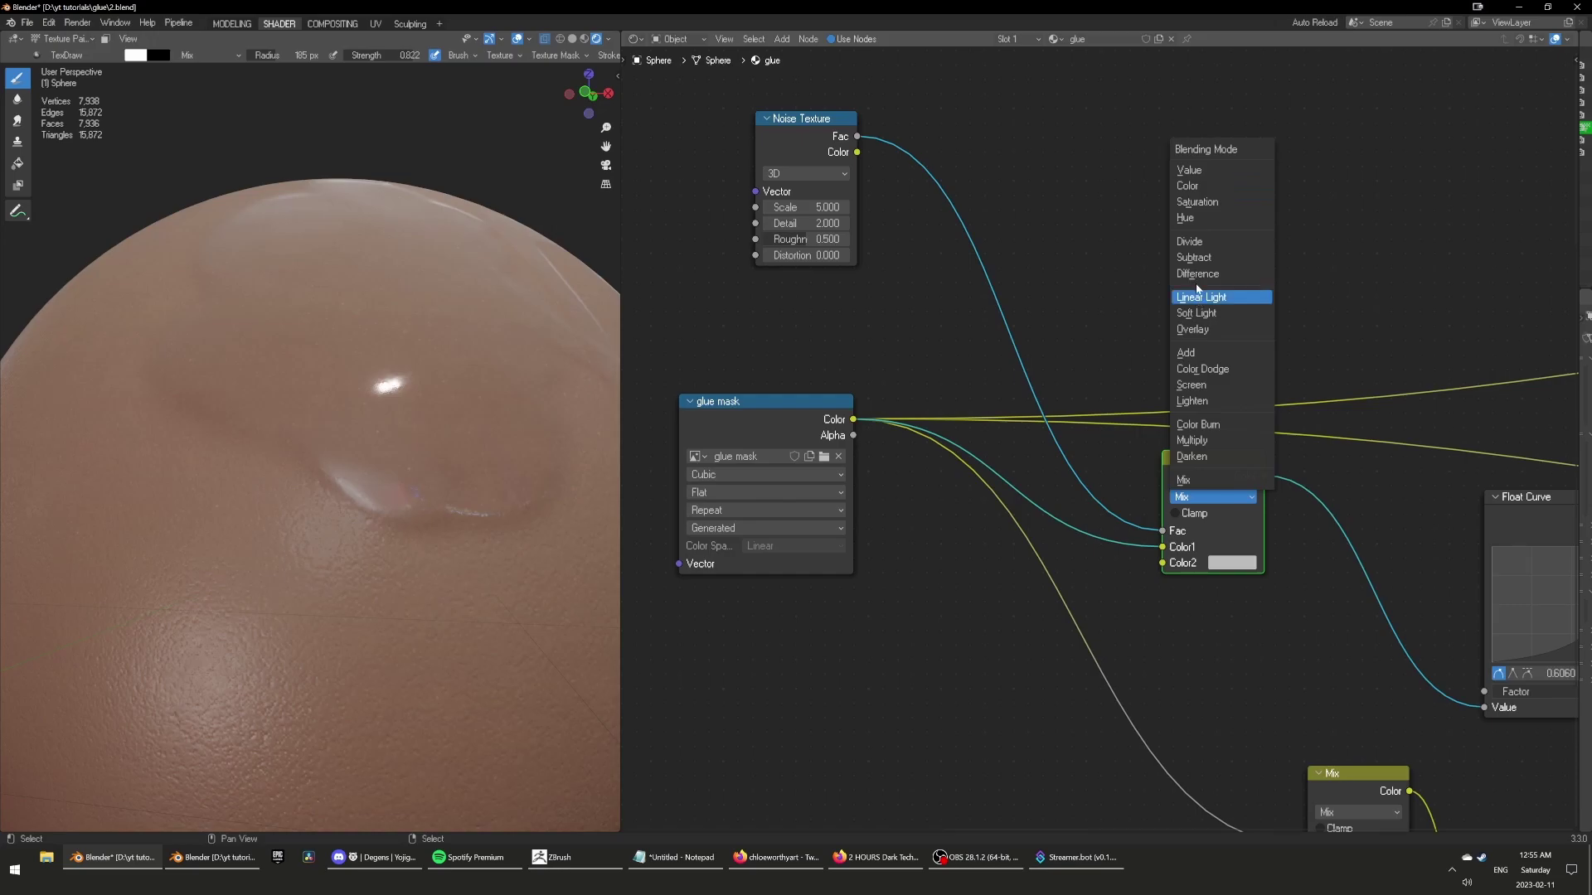
click(1191, 440)
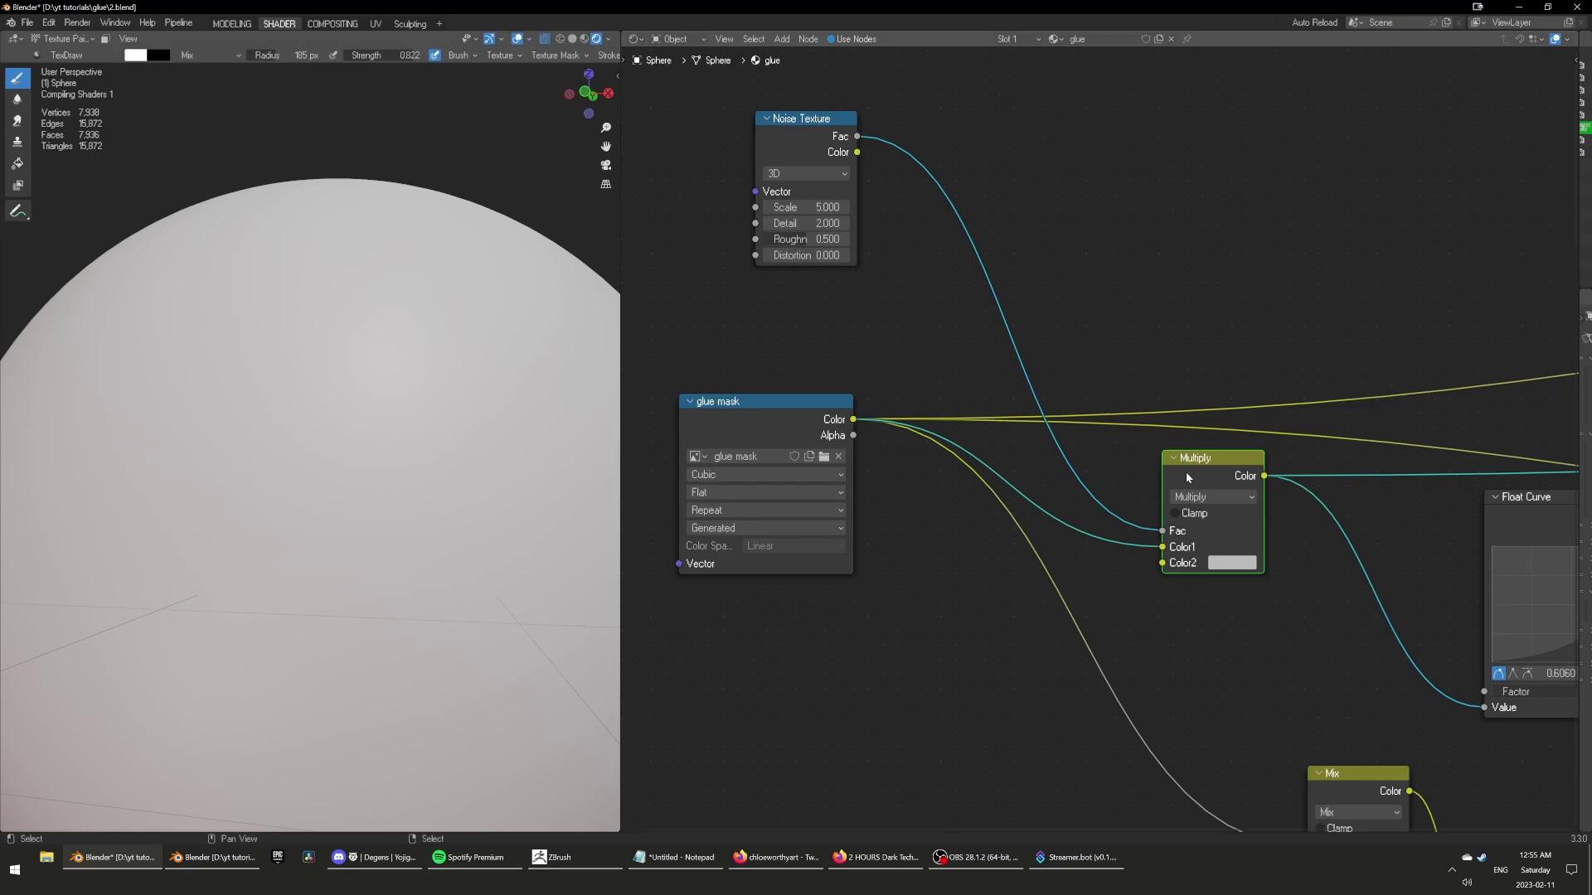
Set the Multiply node's Color2 to black and the Noise Texture's Scale to 18.5.
scroll(1186, 477, up, 2)
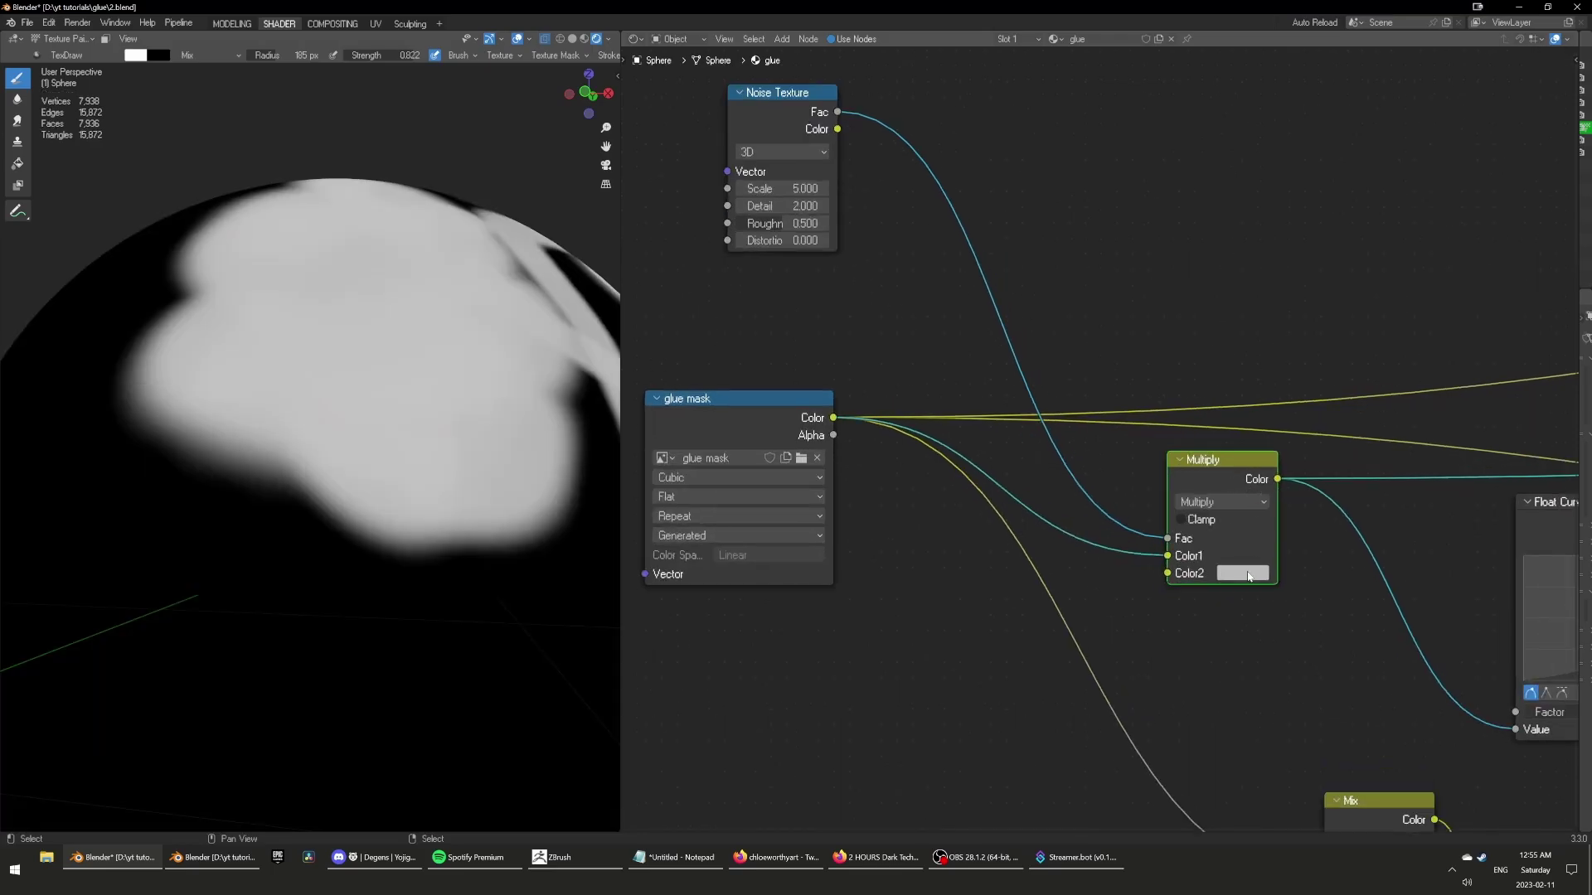
click(1250, 574)
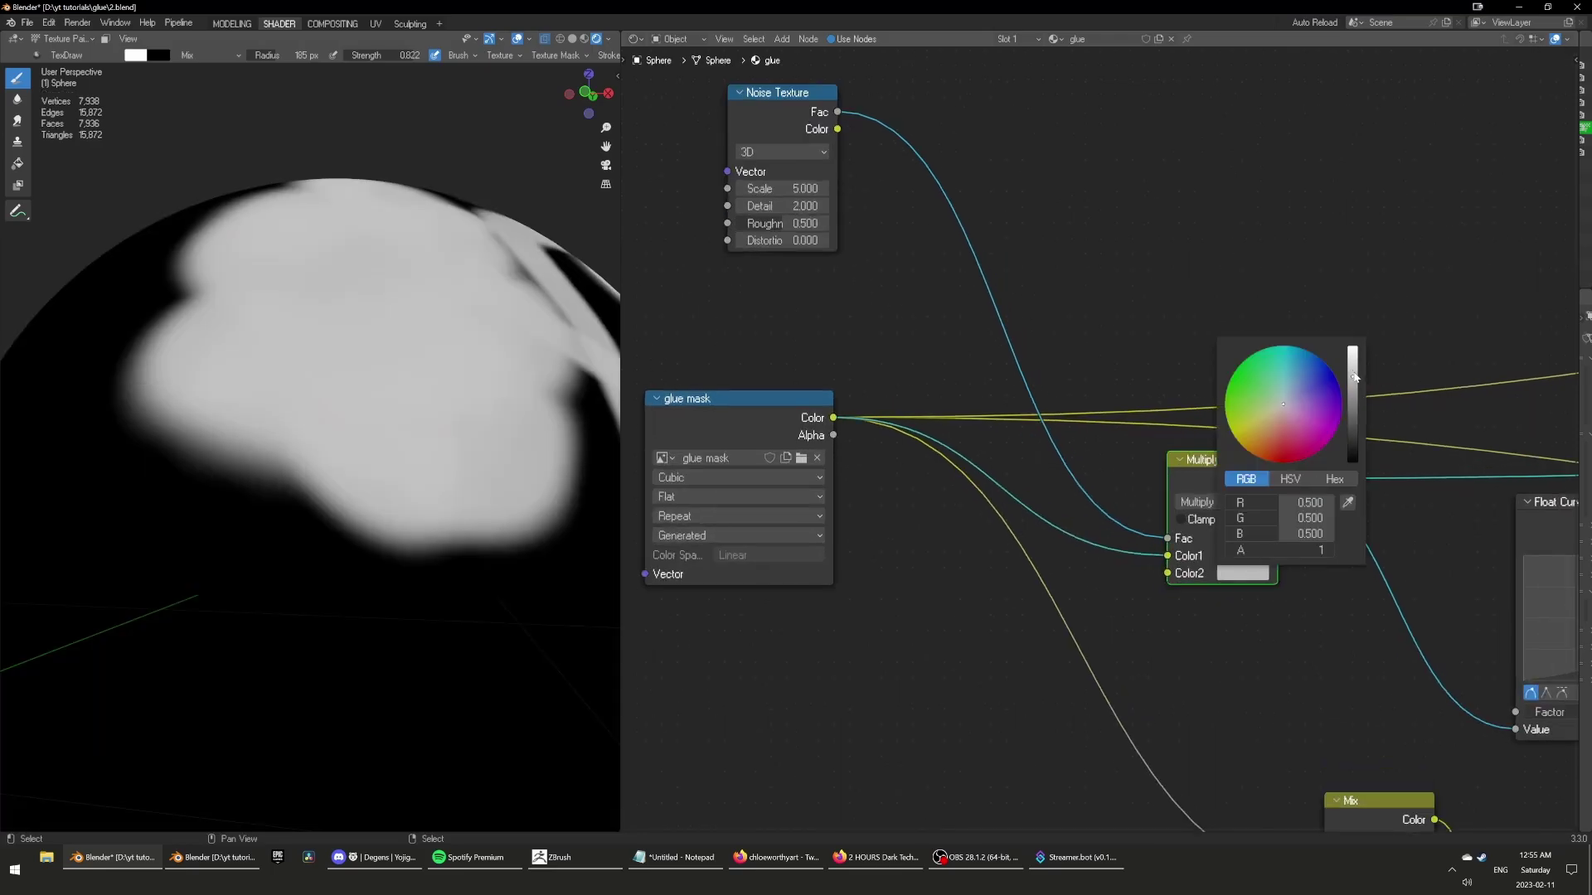
drag(1353, 387, 1353, 461)
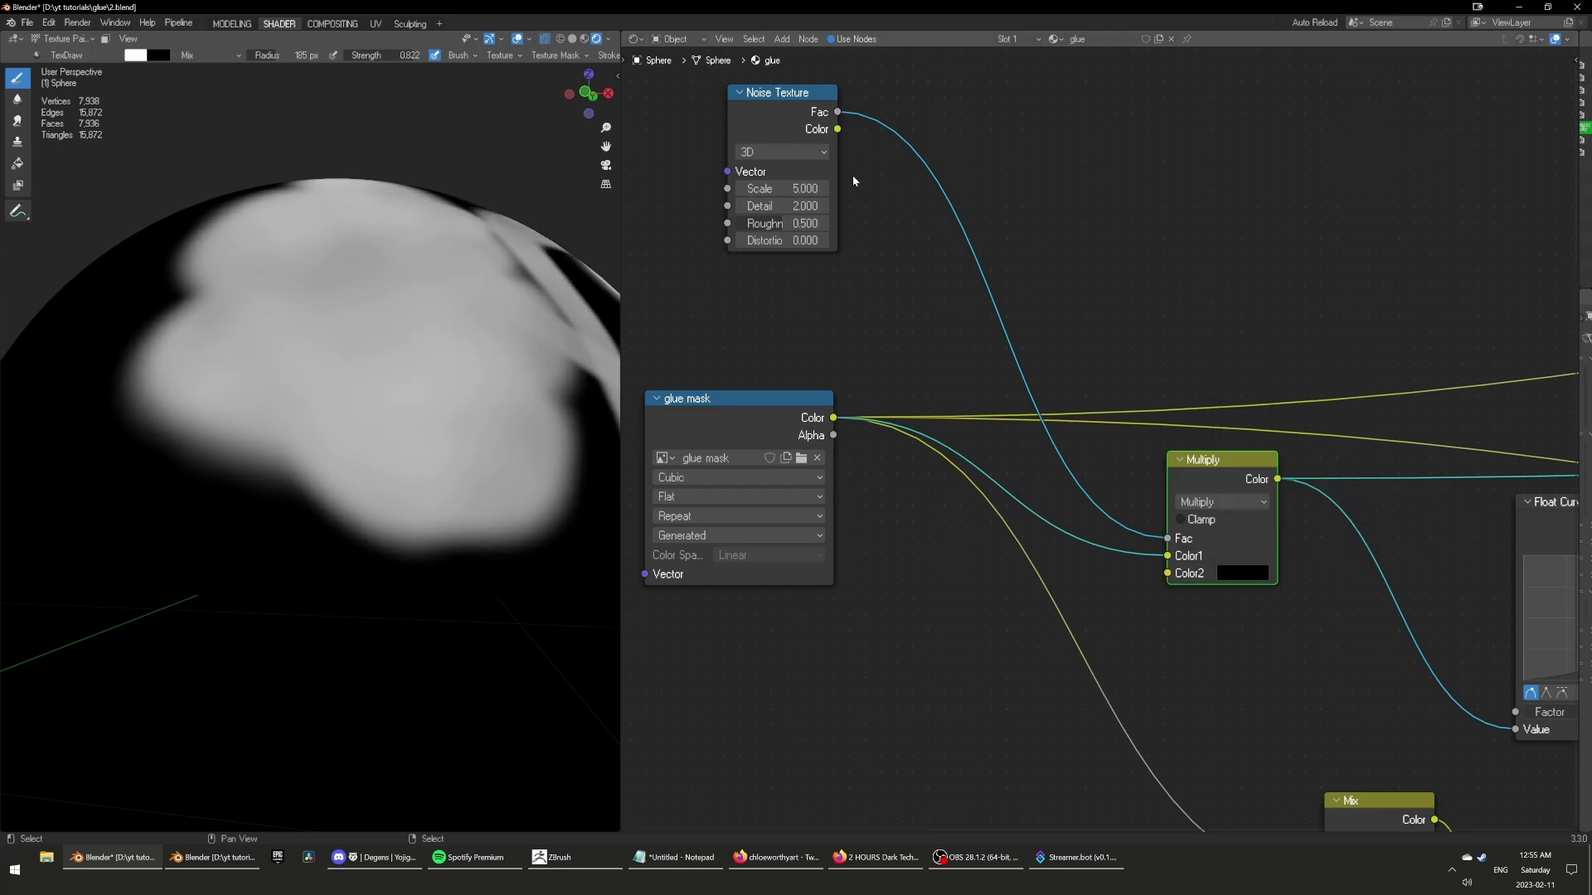
drag(809, 188, 924, 188)
click(1243, 572)
mouse_move(1351, 430)
mouse_down()
mouse_move(1352, 461)
mouse_move(1352, 347)
mouse_move(1352, 461)
mouse_up()
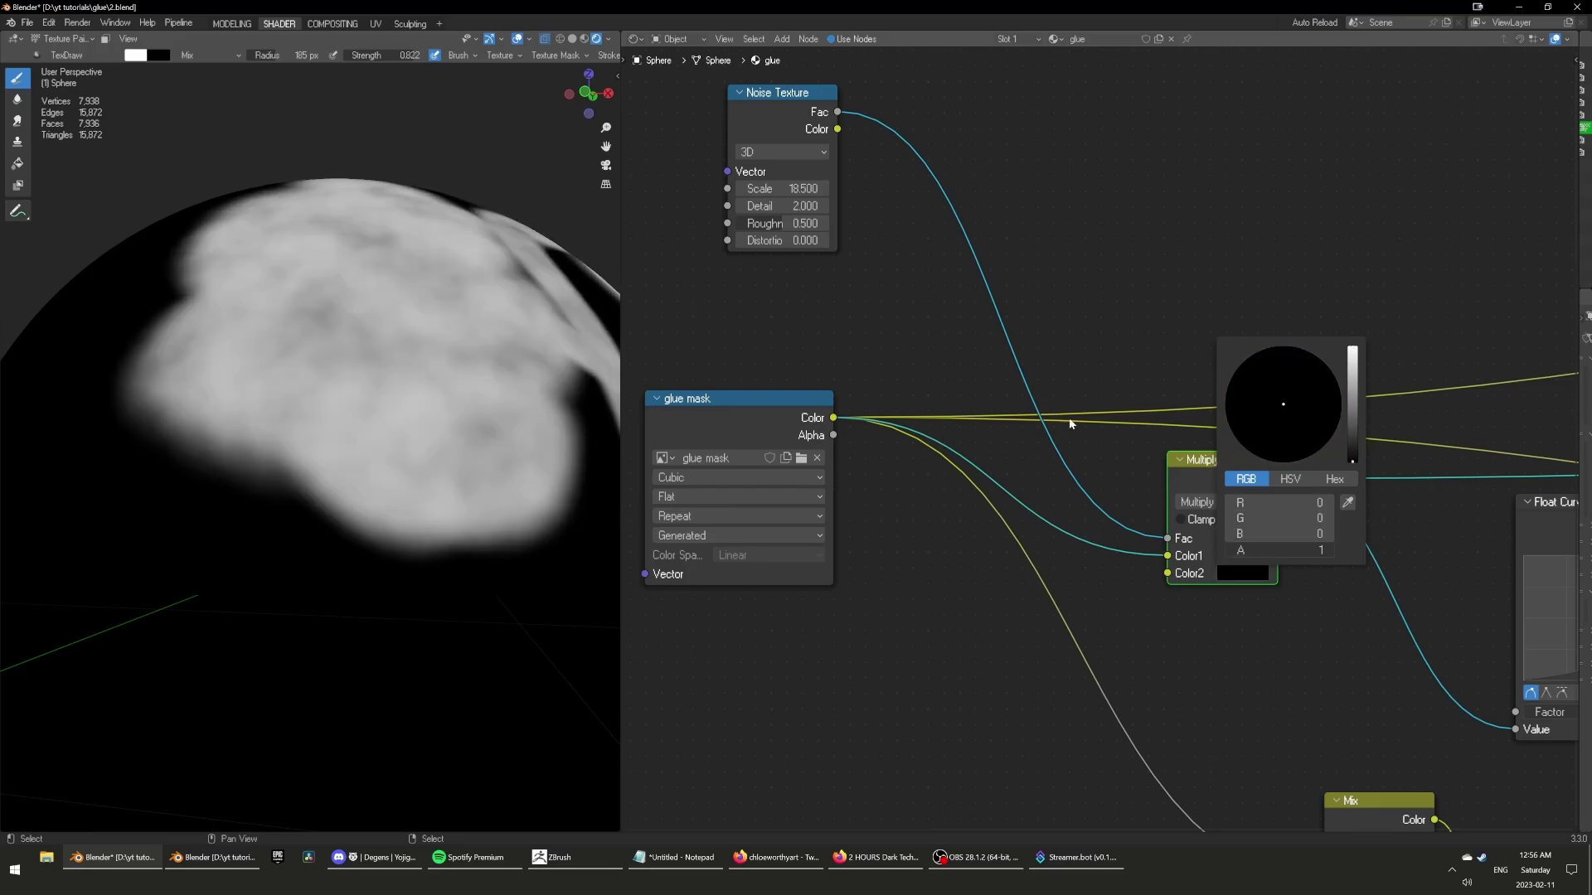
middle_drag(409, 328, 423, 383)
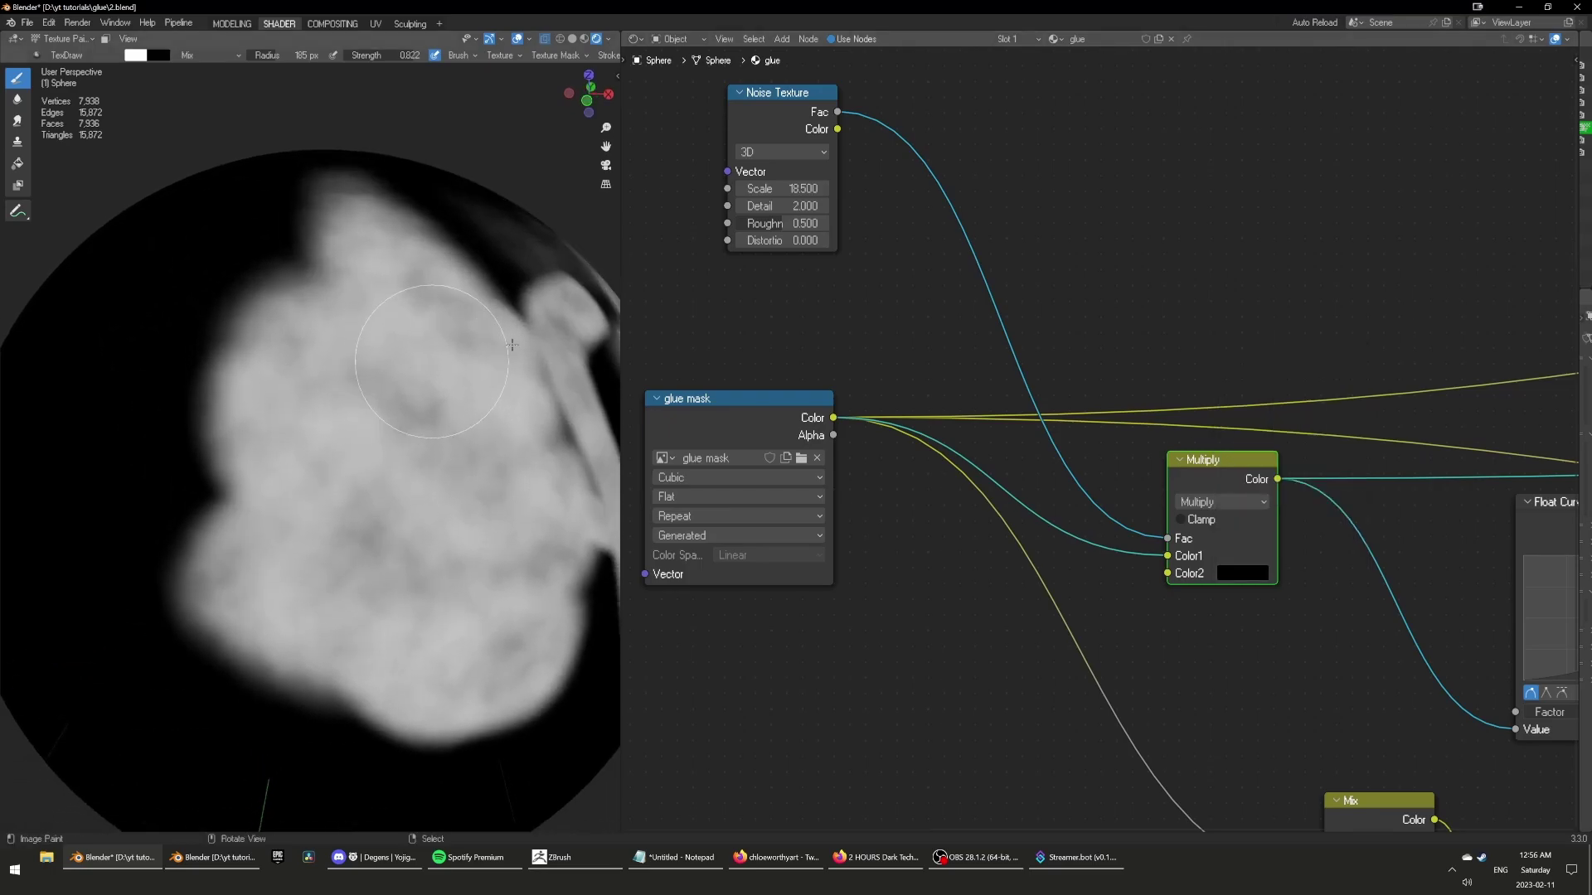
Insert a Math node between the Noise Texture's Fac output and the Multiply node's Fac input.
drag(792, 117, 782, 217)
middle_drag(873, 206, 978, 230)
drag(892, 240, 876, 157)
key(shift+a)
click(1045, 224)
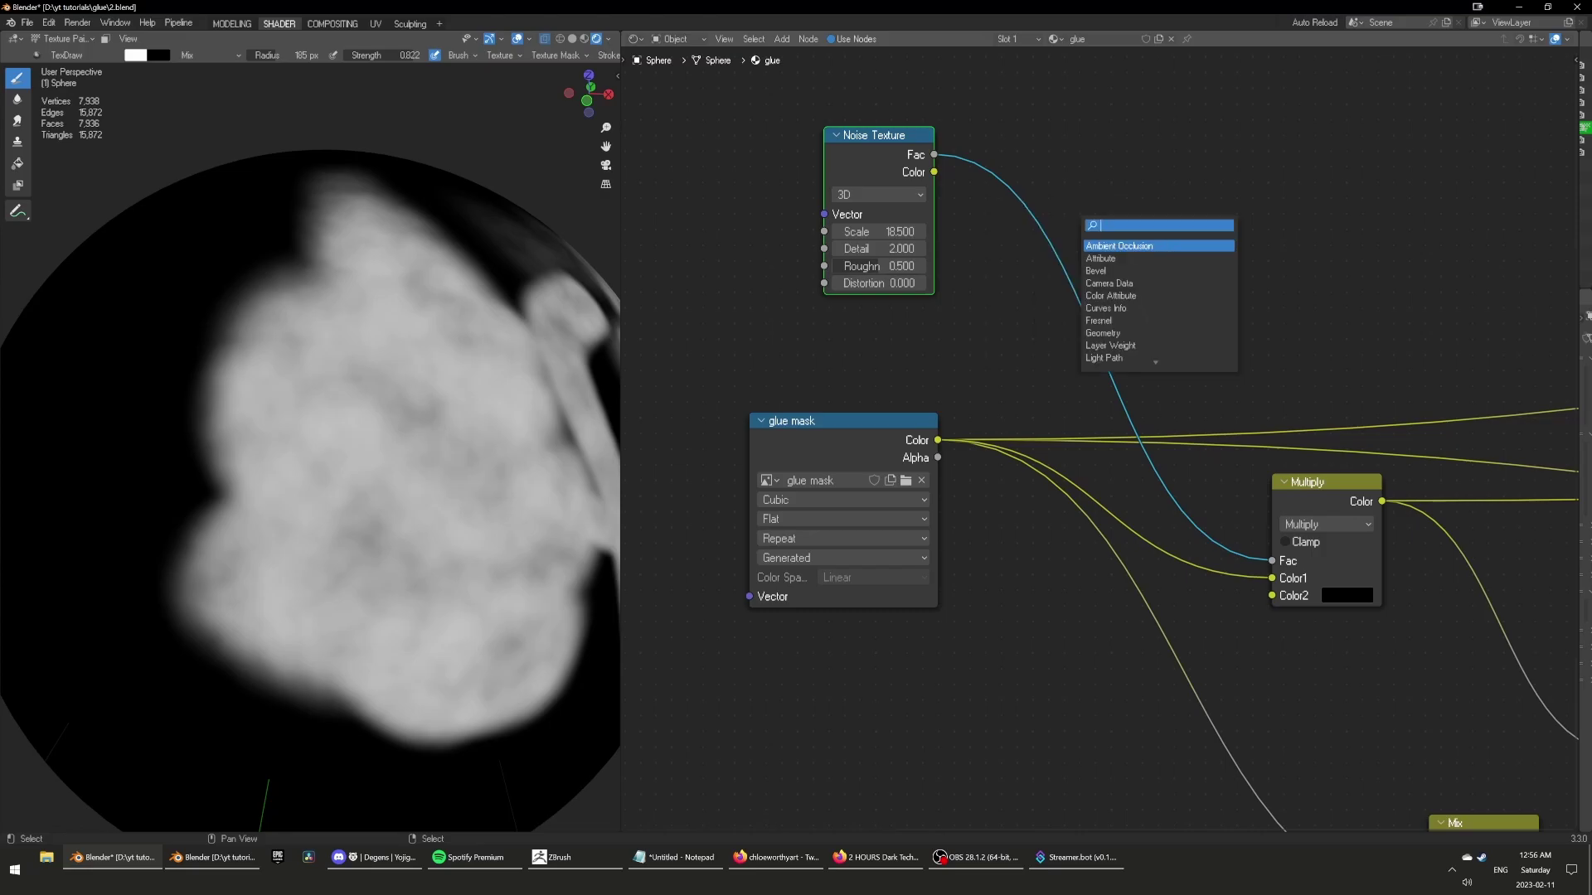
text(mat)
key(Return)
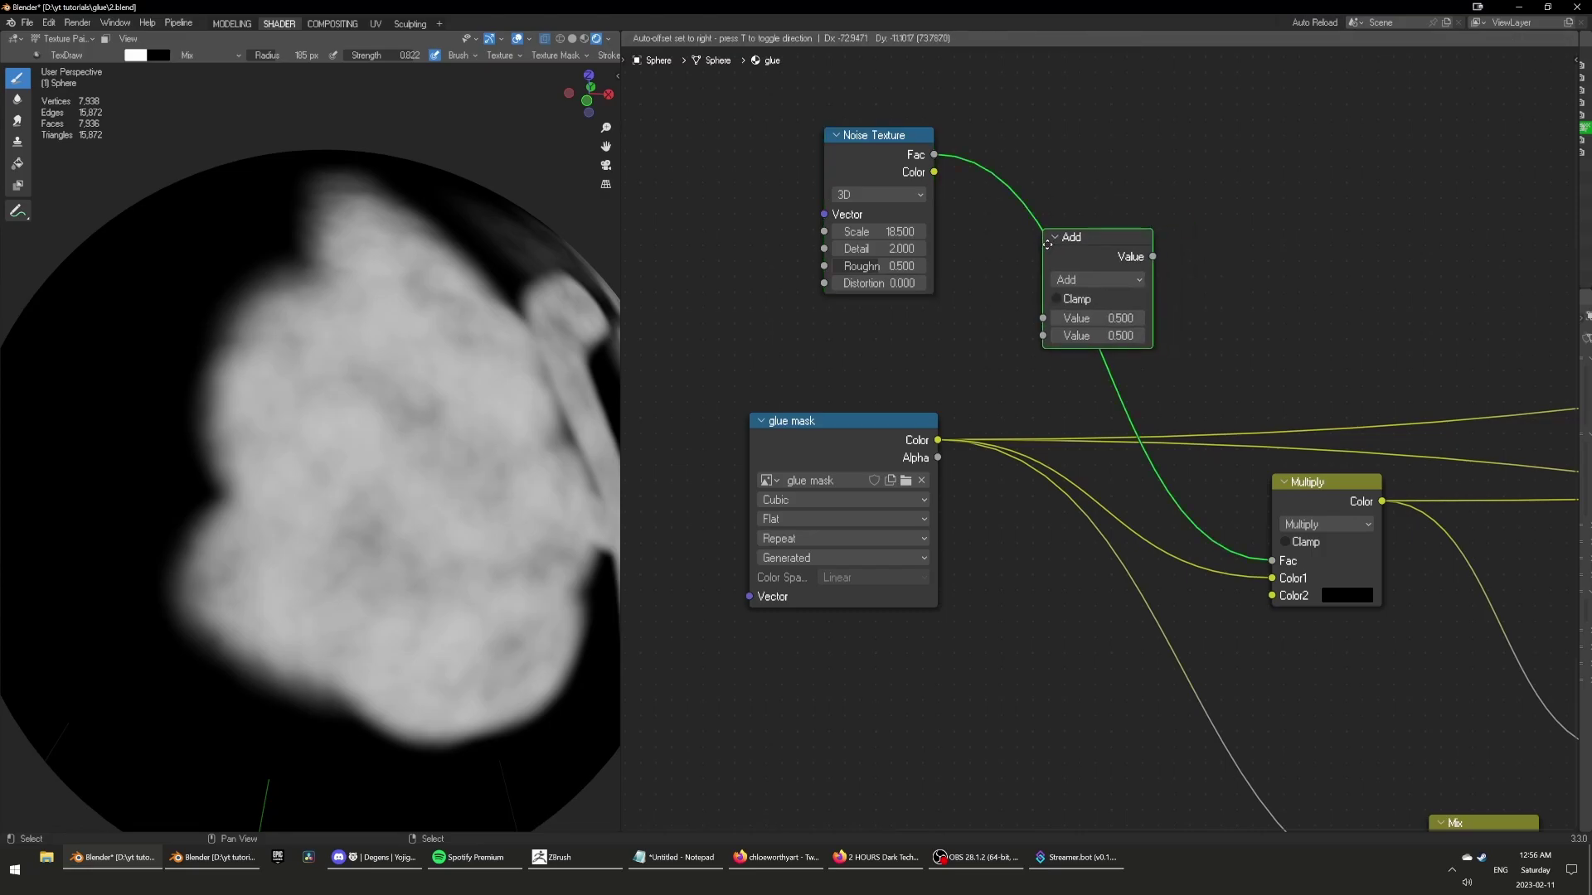
click(1053, 241)
Set the new Math node's operation to Multiply and raise its second Value to strengthen the noise.
click(1067, 270)
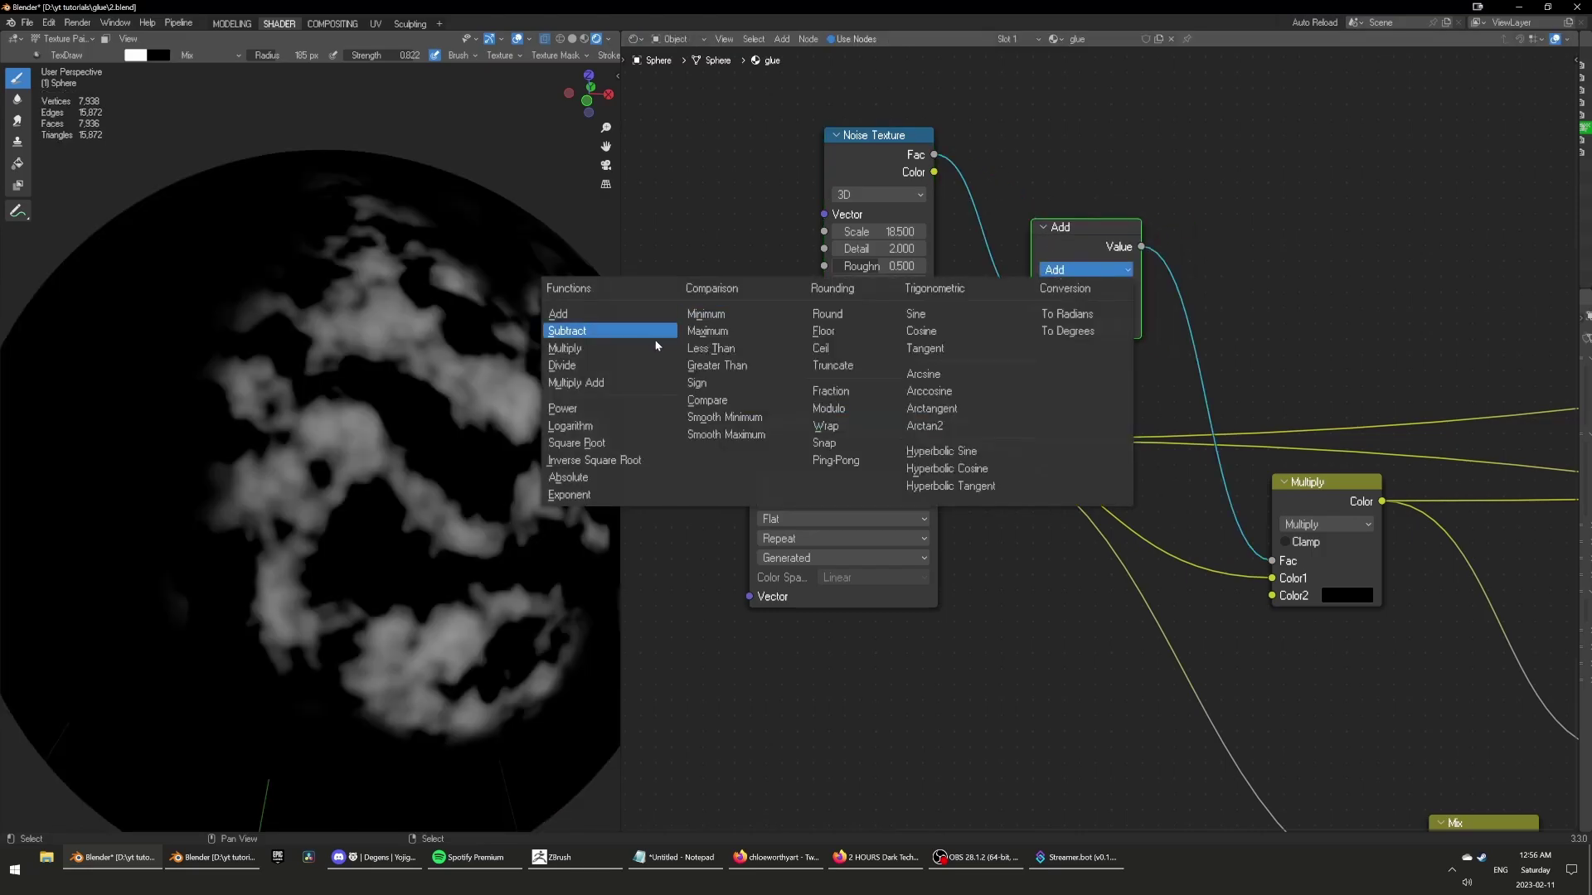
click(565, 348)
drag(1080, 336, 1146, 329)
Preview the Principled BSDF on the sphere again.
scroll(1261, 538, down, 8)
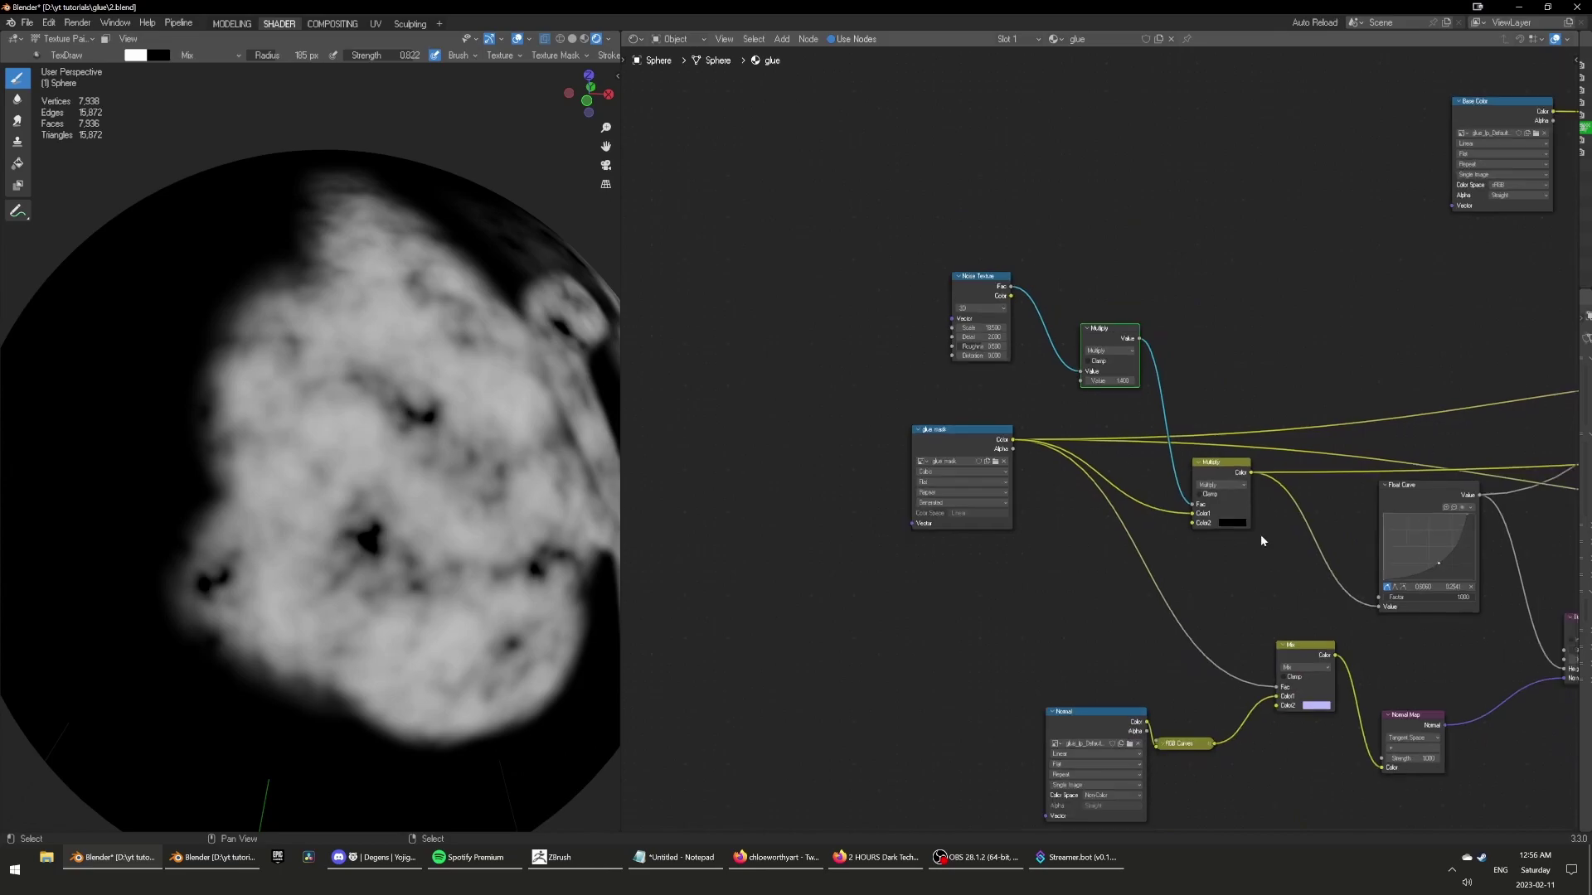
middle_drag(1260, 538, 988, 385)
scroll(1393, 483, down, 6)
mouse_move(1392, 483)
middle_down()
mouse_move(1305, 547)
mouse_move(1230, 537)
middle_up()
scroll(1230, 537, up, 1)
ctrl+shift+click(1510, 394)
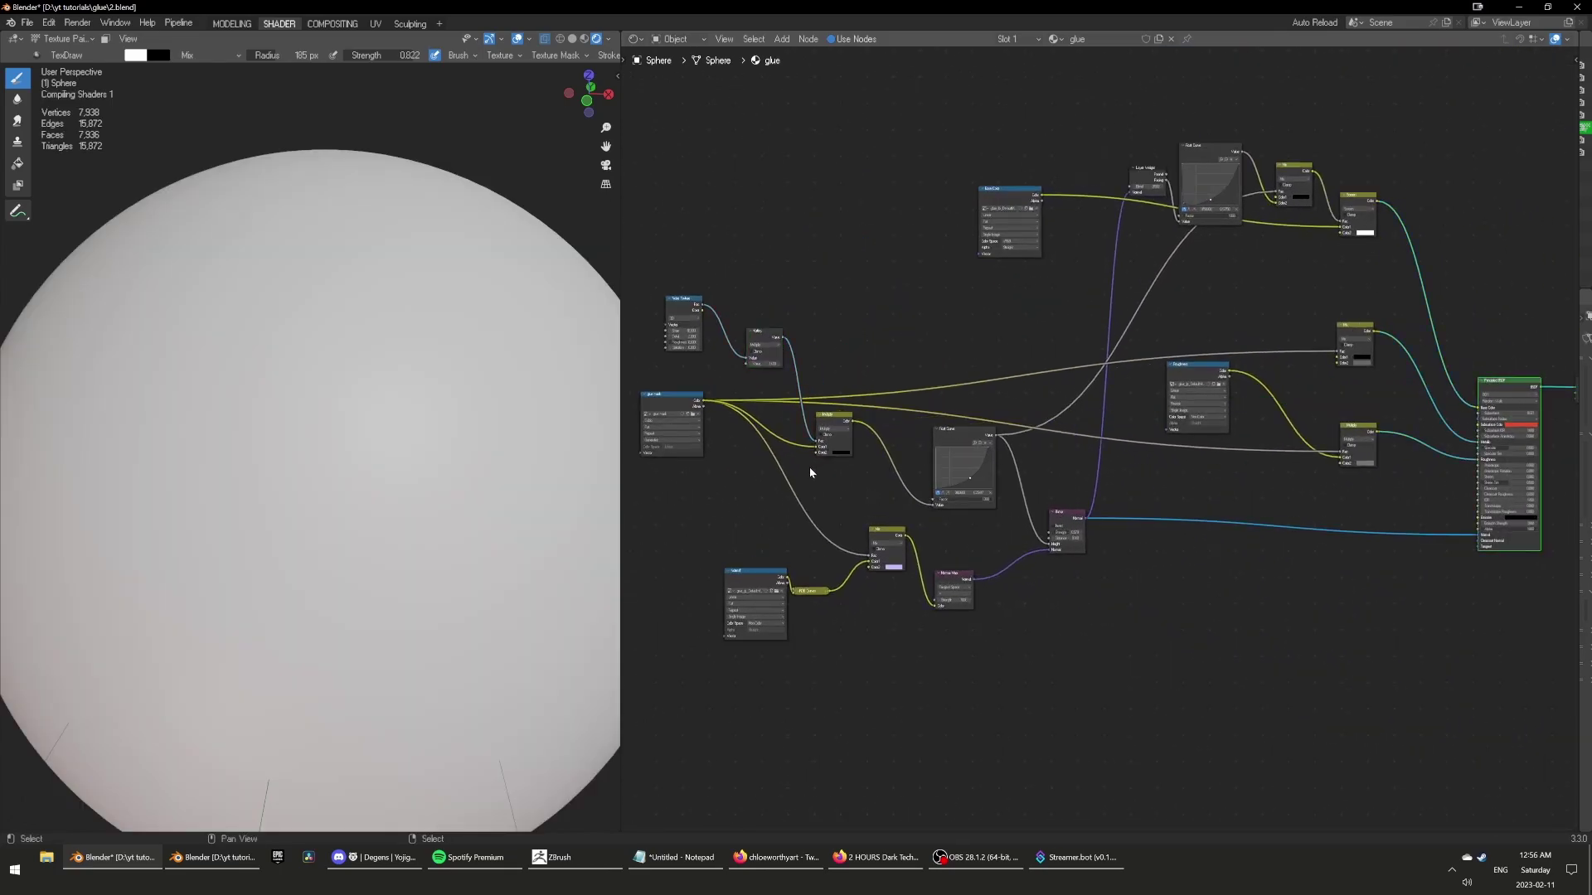
Set the Math Multiply node's Value to 0.060 and the Noise Texture's Scale to 19.7.
middle_drag(816, 468, 993, 460)
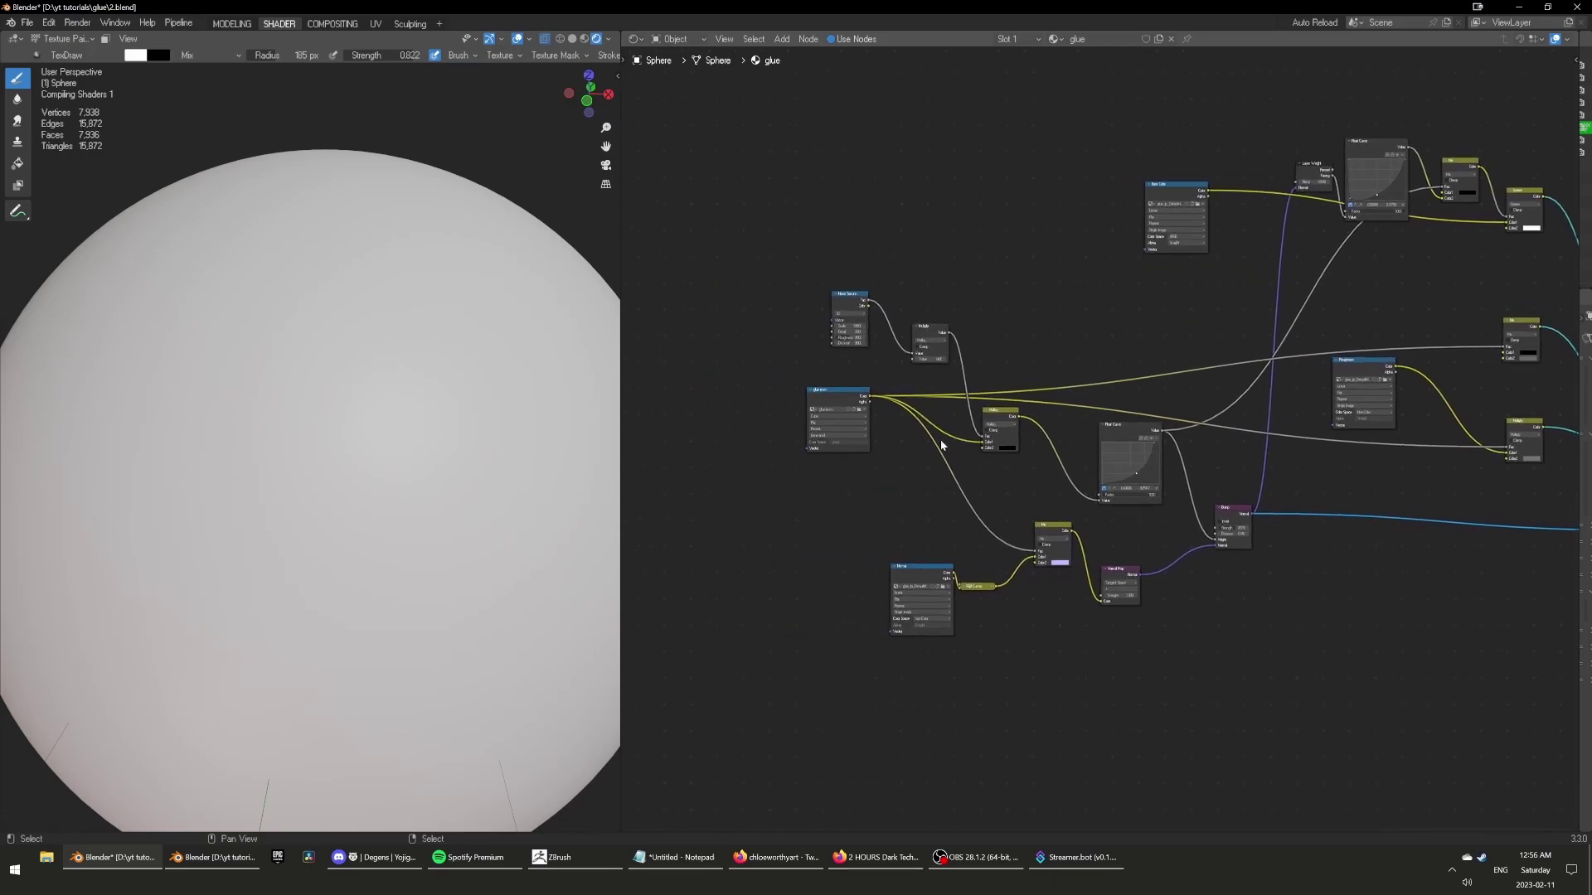
scroll(903, 398, up, 2)
middle_drag(890, 370, 1046, 401)
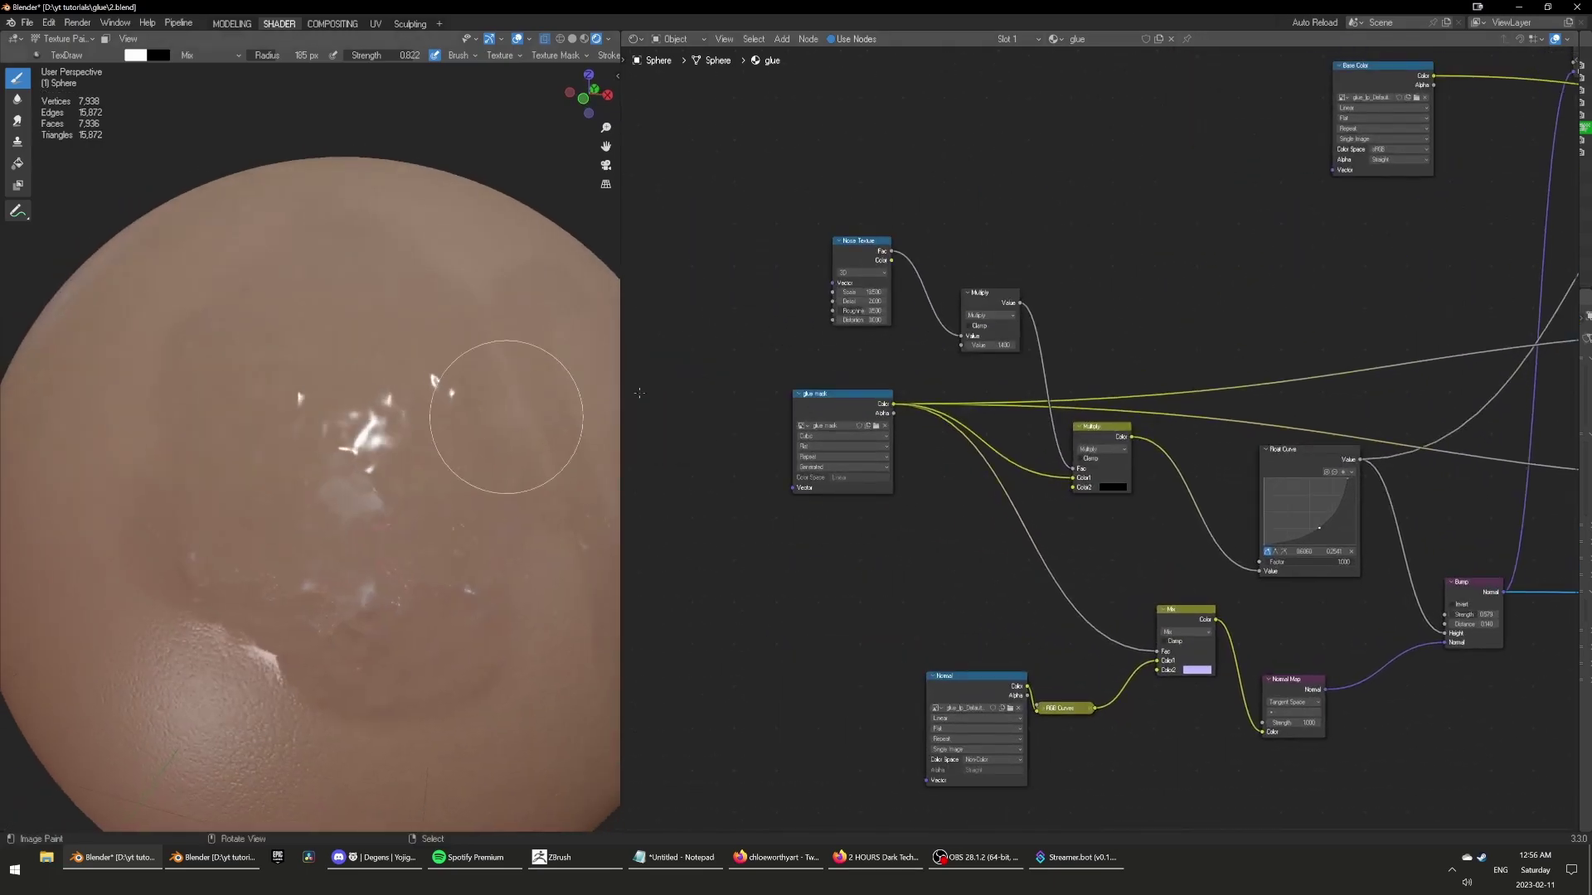
scroll(1058, 348, up, 2)
scroll(998, 365, up, 1)
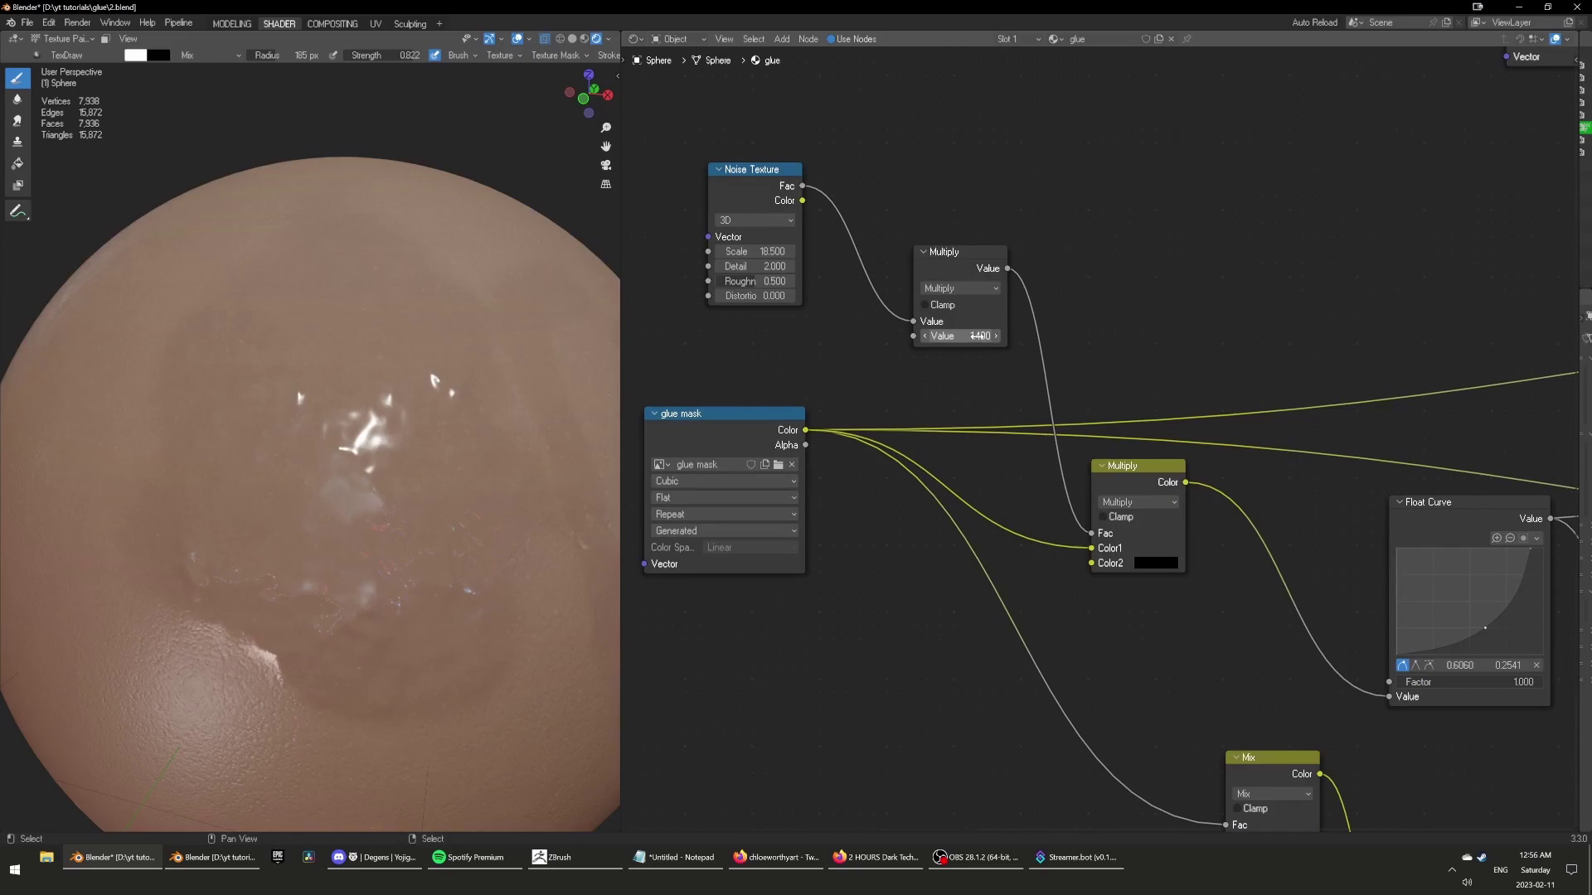
click(976, 342)
key(Return)
mouse_move(755, 251)
mouse_down()
mouse_move(710, 251)
mouse_move(860, 257)
mouse_up()
mouse_move(962, 336)
mouse_down()
mouse_move(900, 336)
mouse_move(963, 336)
mouse_up()
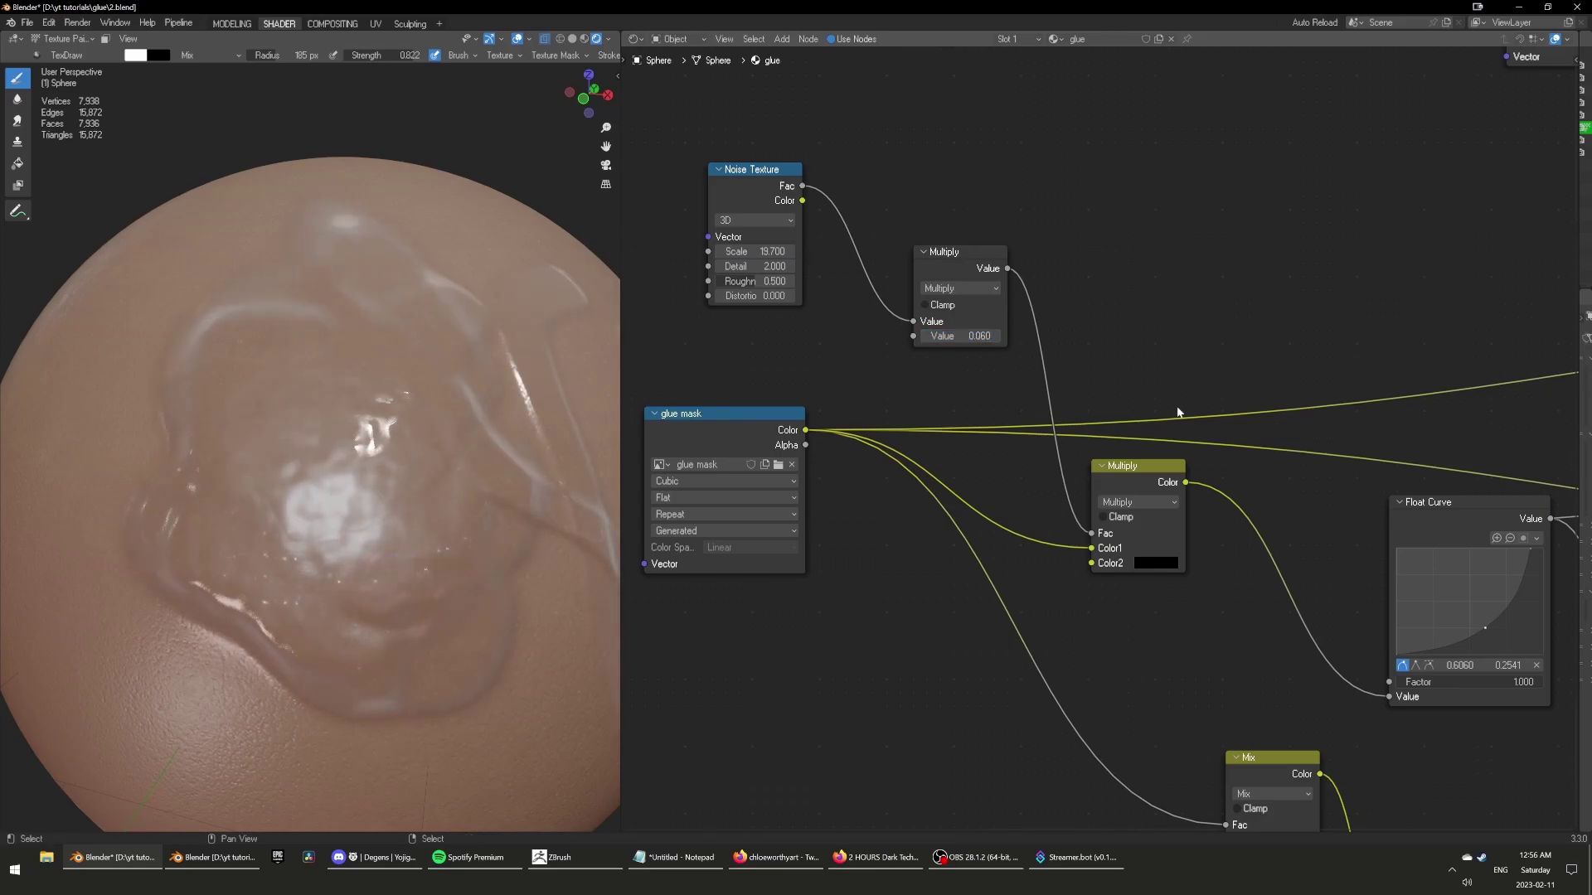
Brighten the Multiply mix node's Color2 to light grey and set the Math Multiply node's Value to 0.130.
click(1164, 565)
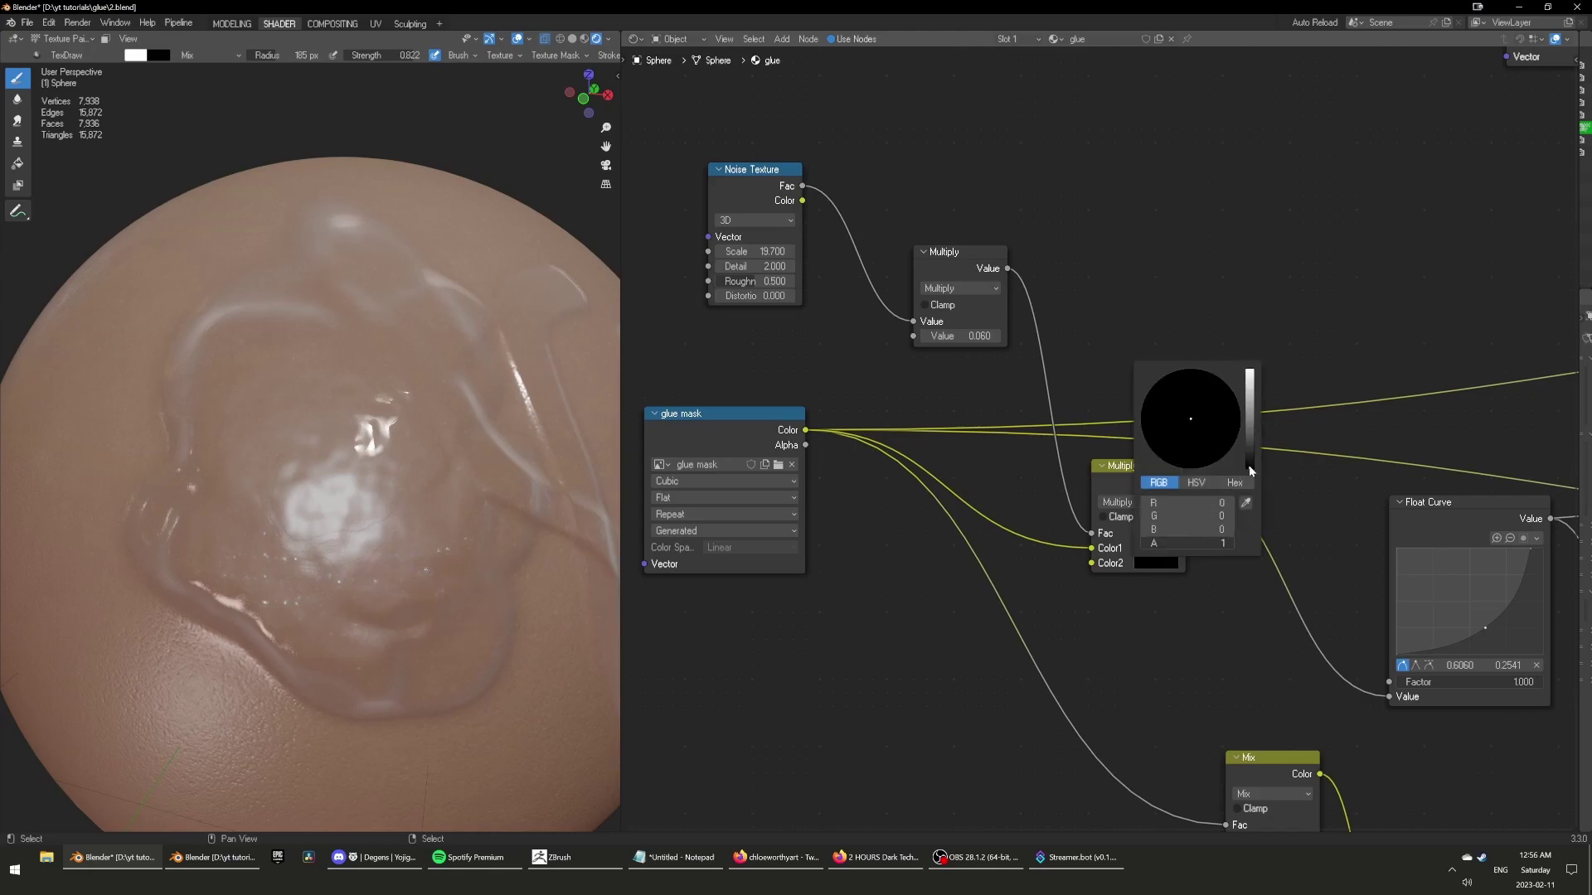
drag(1247, 461, 1246, 383)
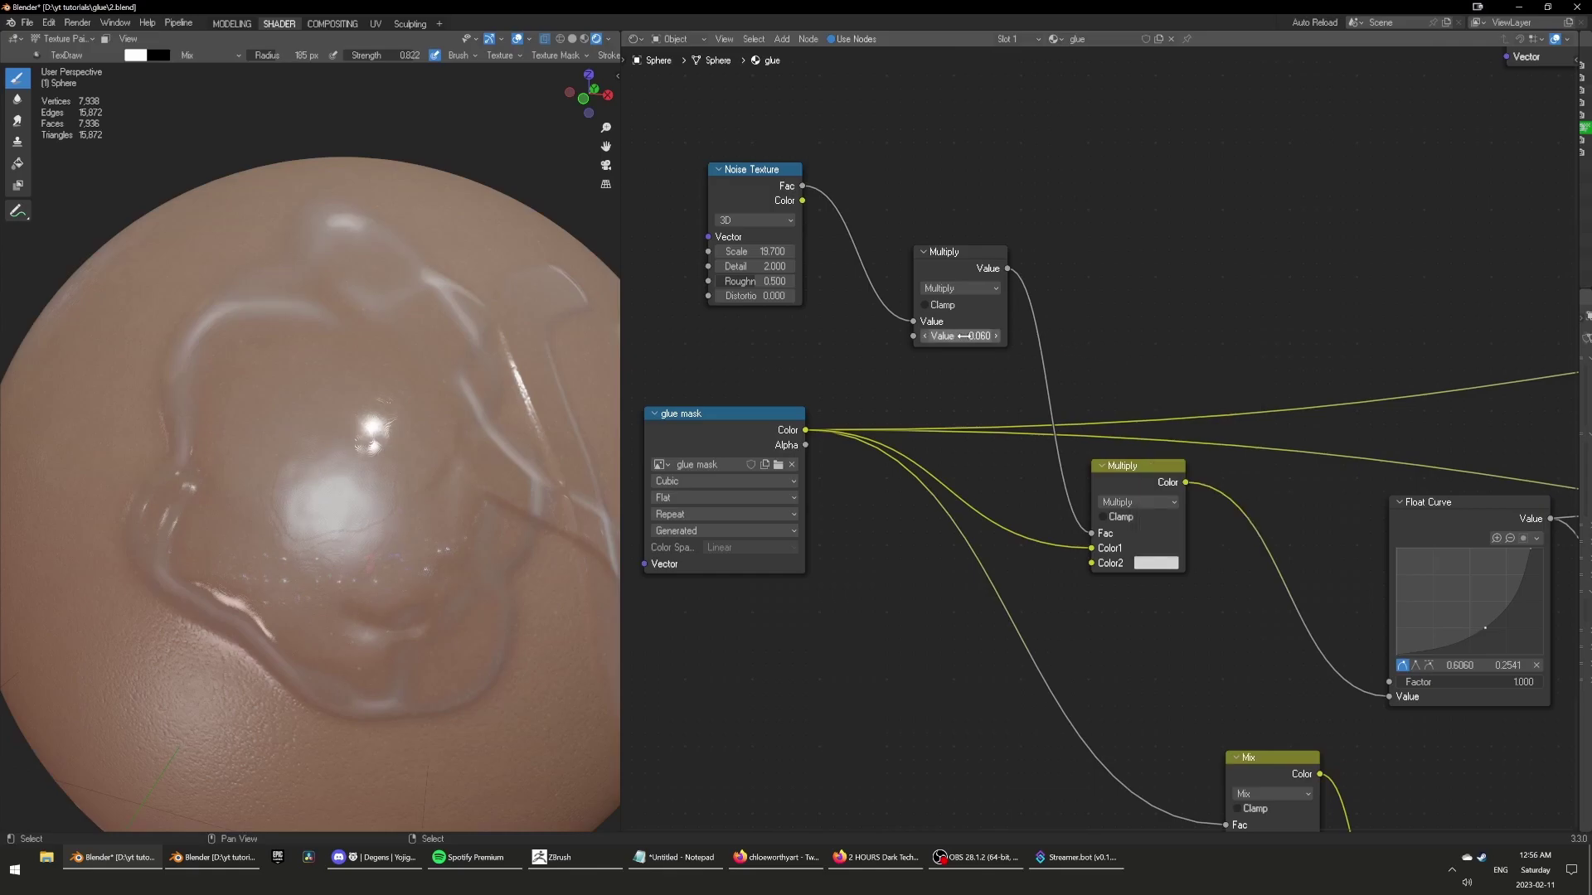
shift+drag(962, 336, 1020, 335)
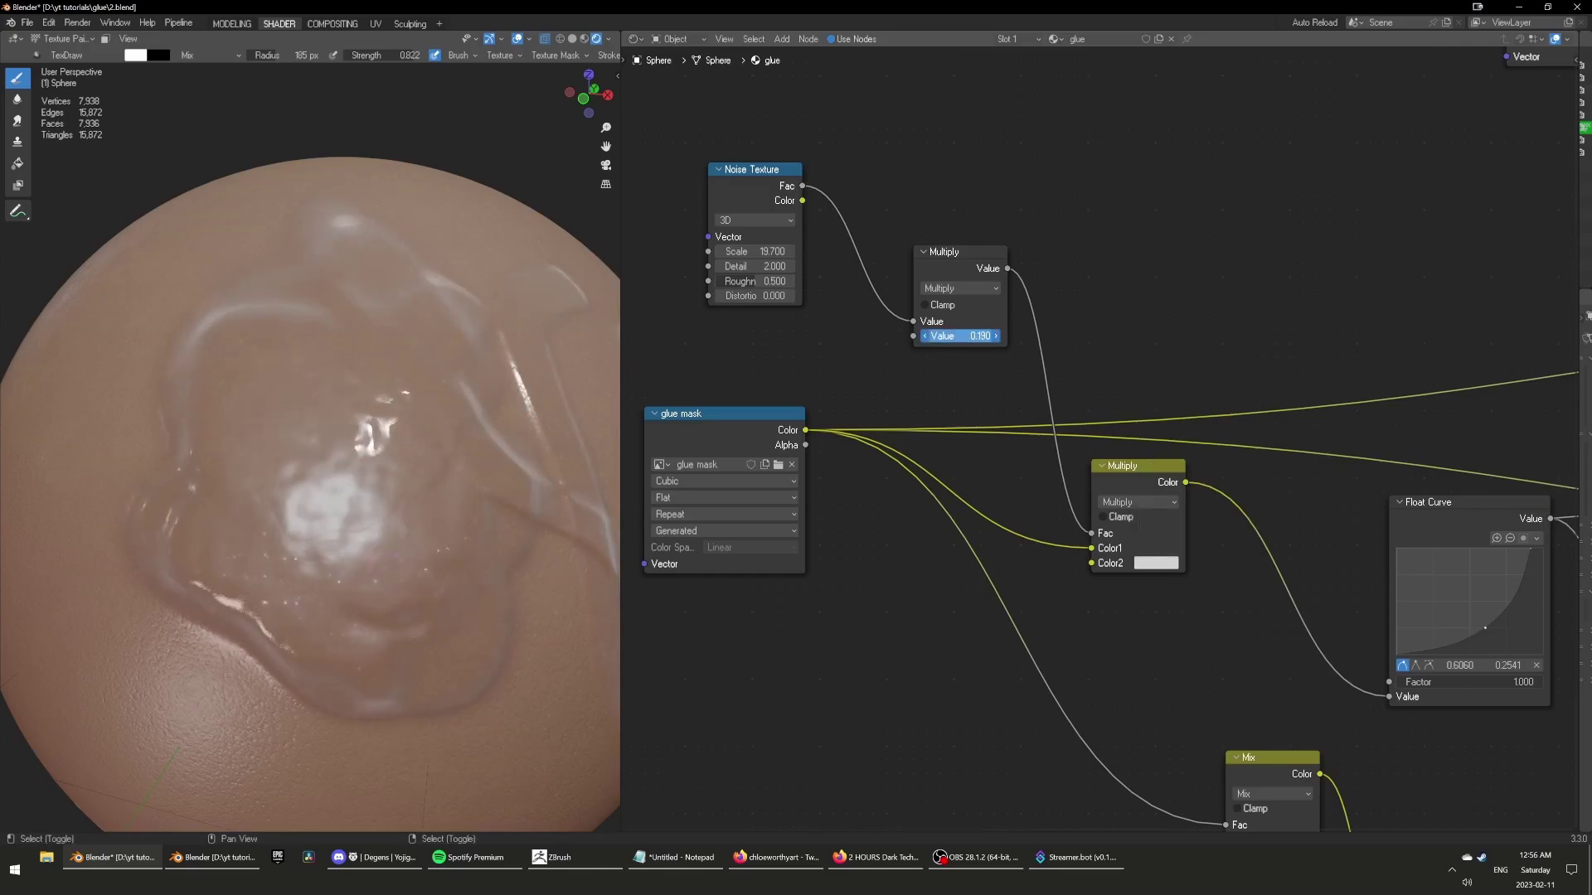
Set the Noise Texture's Scale to 21.62 and its Distortion to 0.61.
mouse_move(754, 251)
mouse_down()
mouse_move(805, 251)
mouse_move(768, 252)
mouse_up()
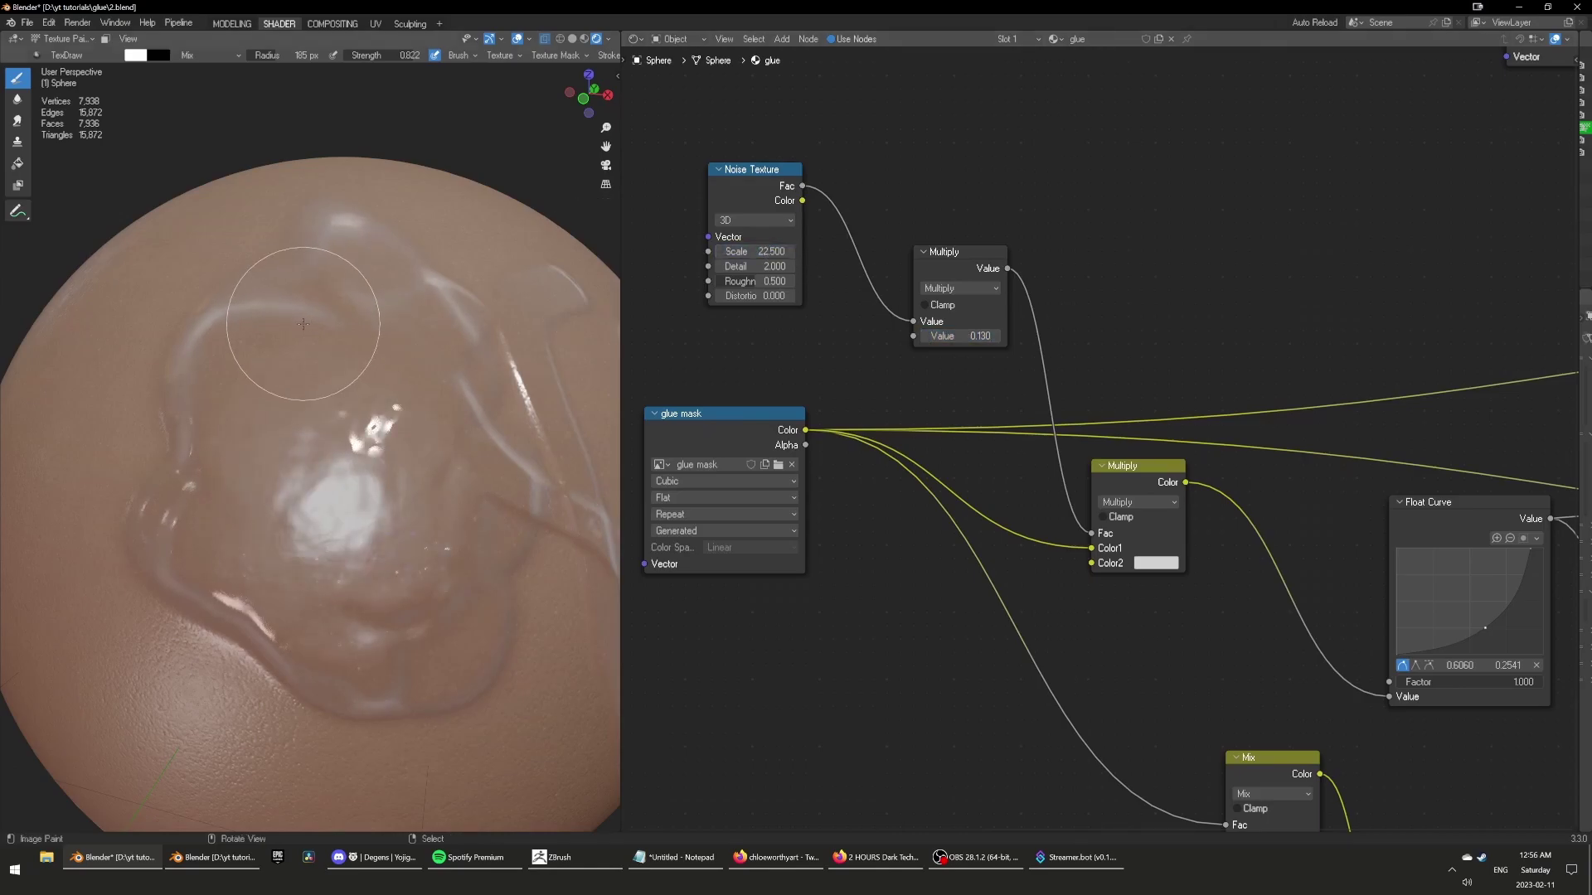
scroll(302, 327, down, 2)
middle_drag(307, 325, 273, 311)
scroll(274, 310, up, 5)
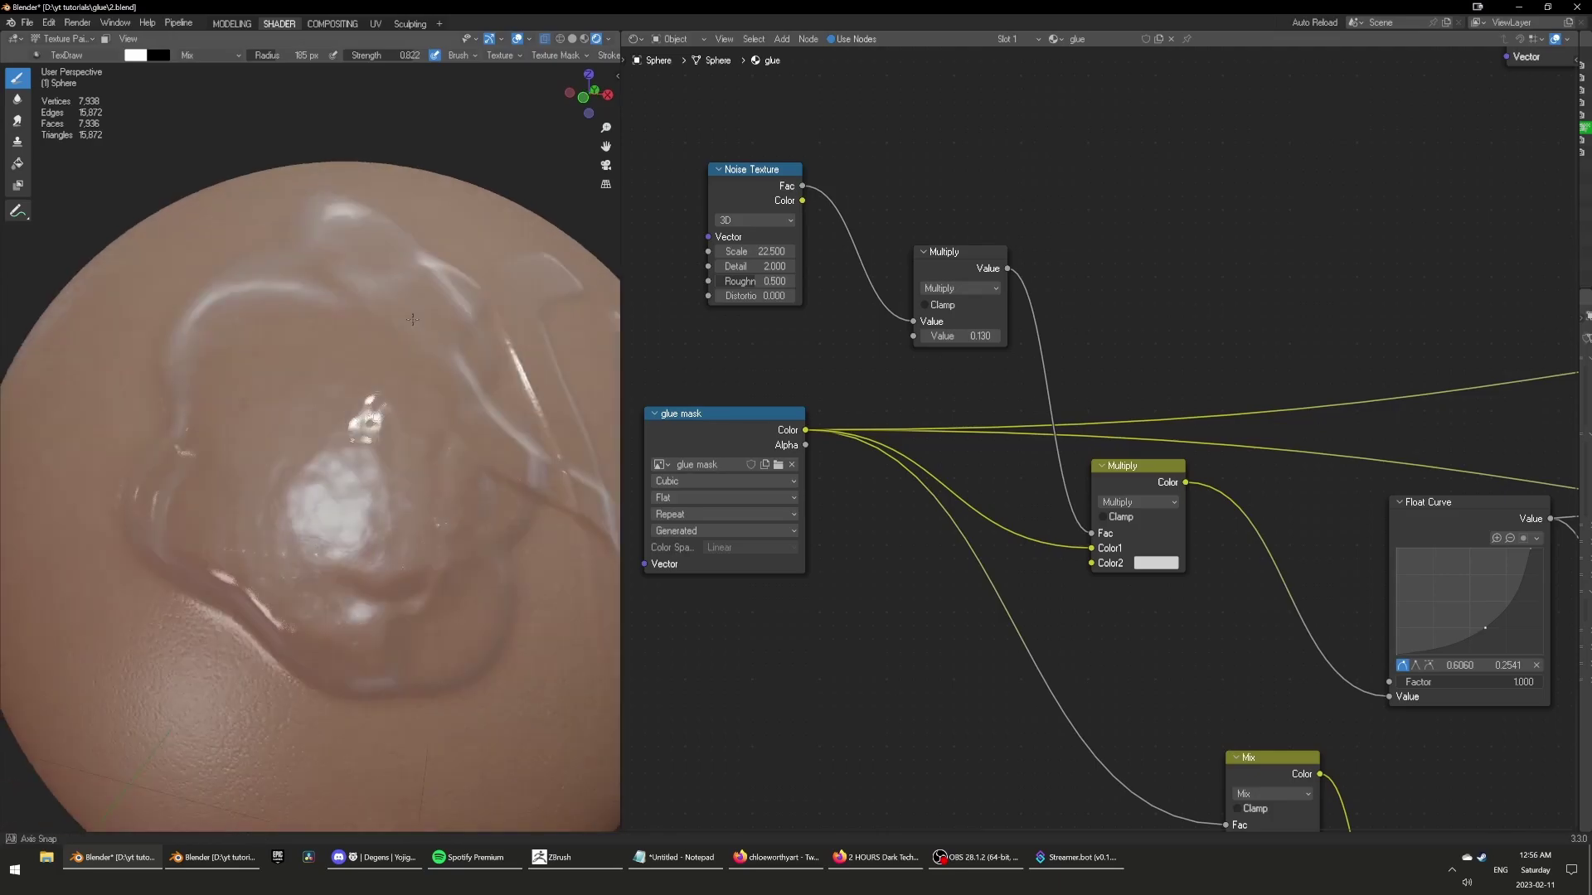
shift+drag(754, 251, 737, 252)
middle_drag(783, 371, 981, 570)
scroll(982, 571, up, 5)
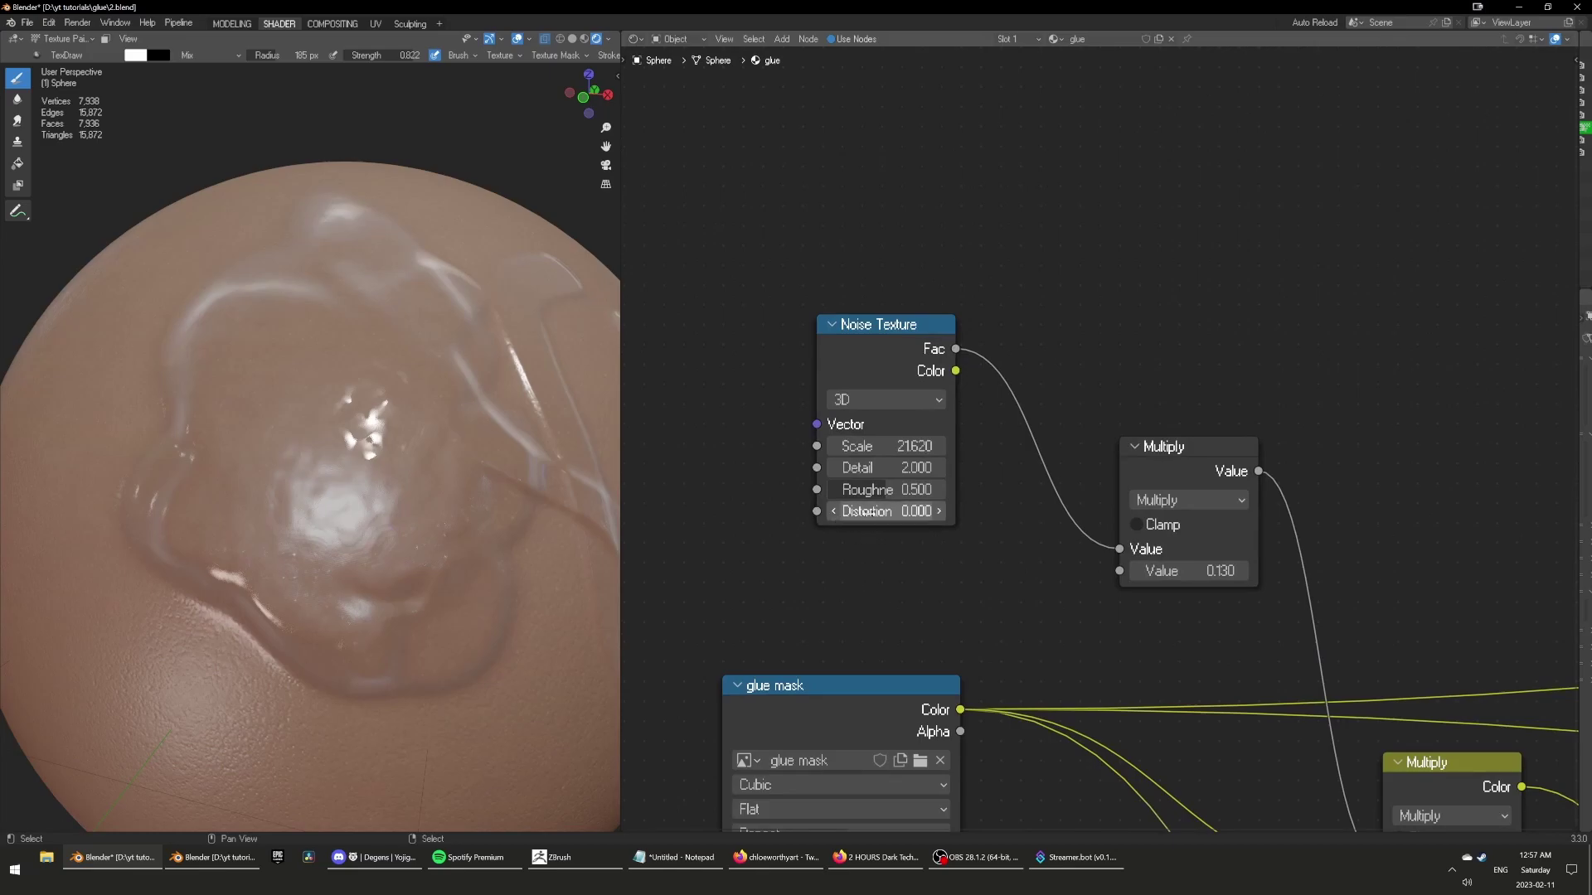
shift+drag(868, 511, 886, 512)
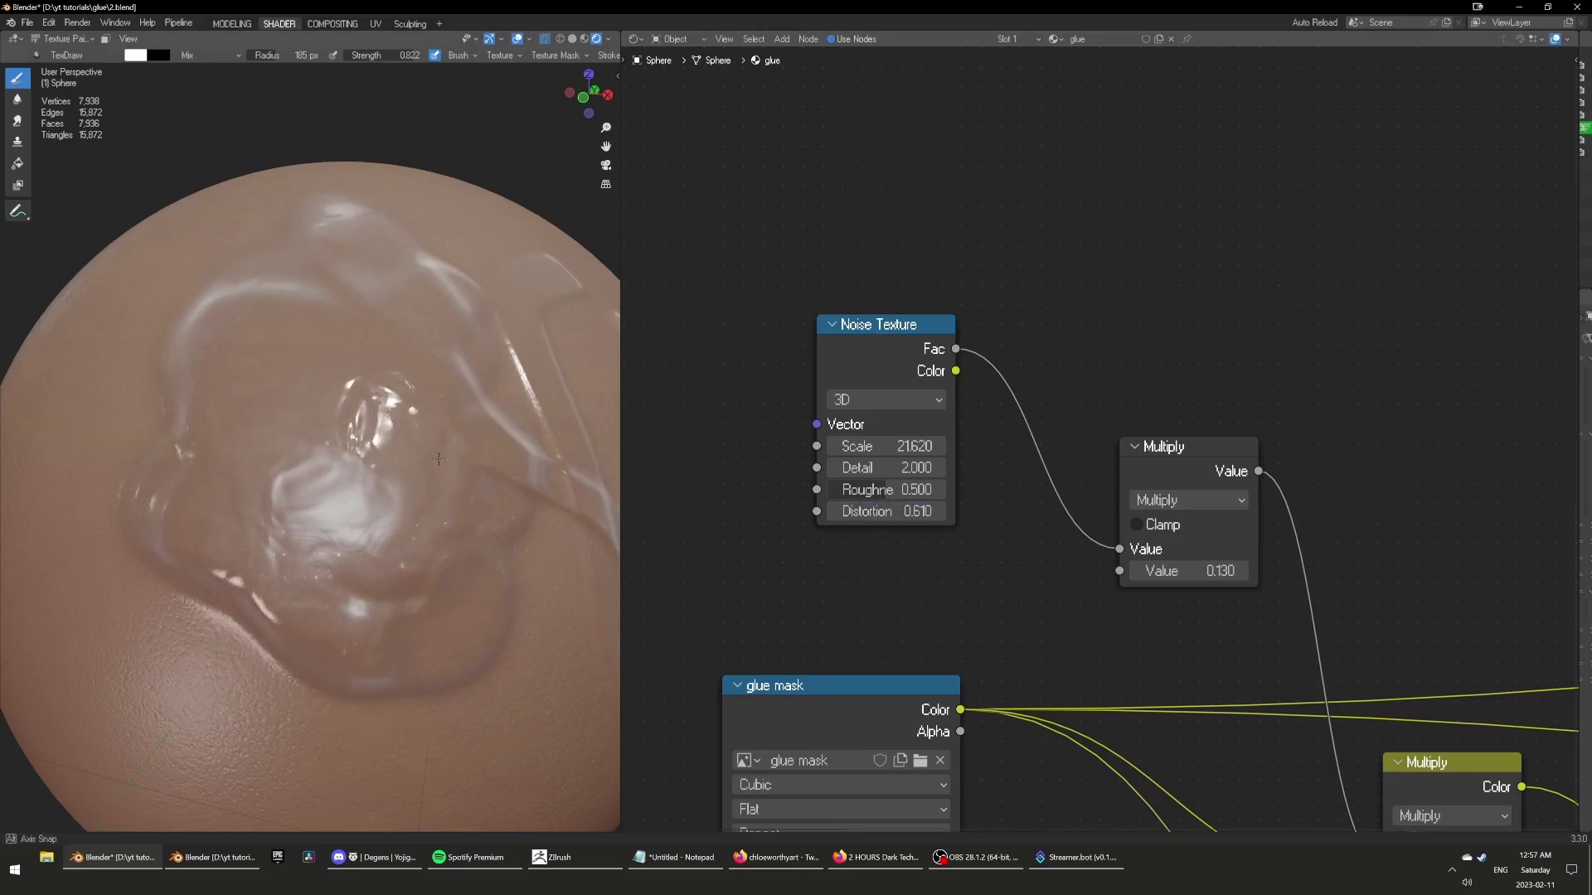
Move the Float Curve node next to Layer Weight slightly higher in the node tree.
middle_drag(431, 446, 580, 458)
scroll(1157, 459, down, 2)
scroll(1157, 459, down, 1)
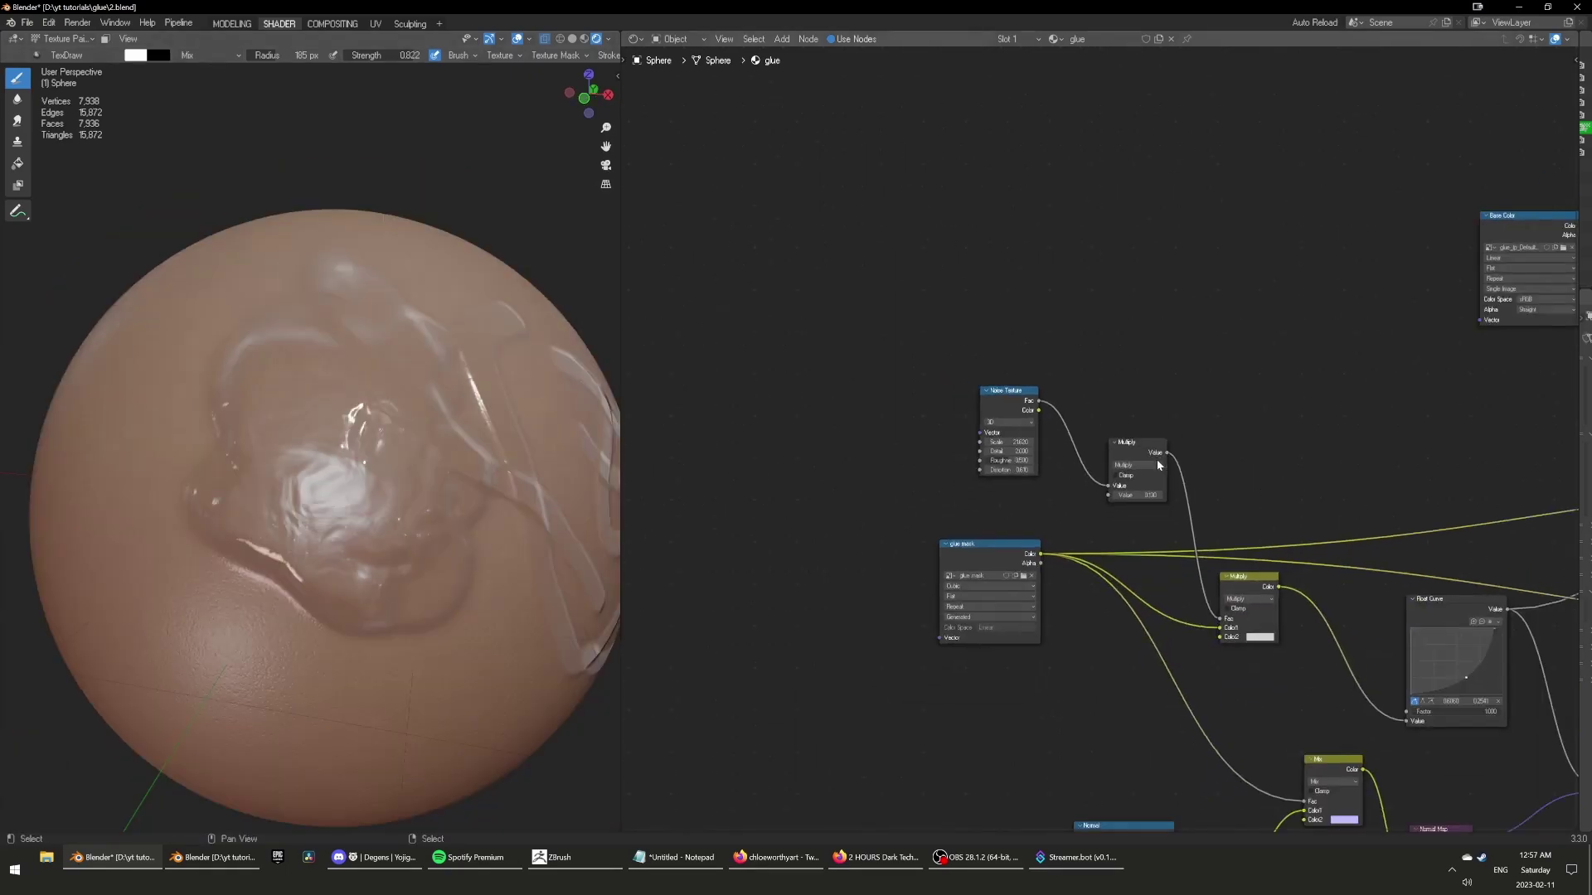
scroll(1132, 515, down, 2)
middle_drag(1133, 515, 637, 491)
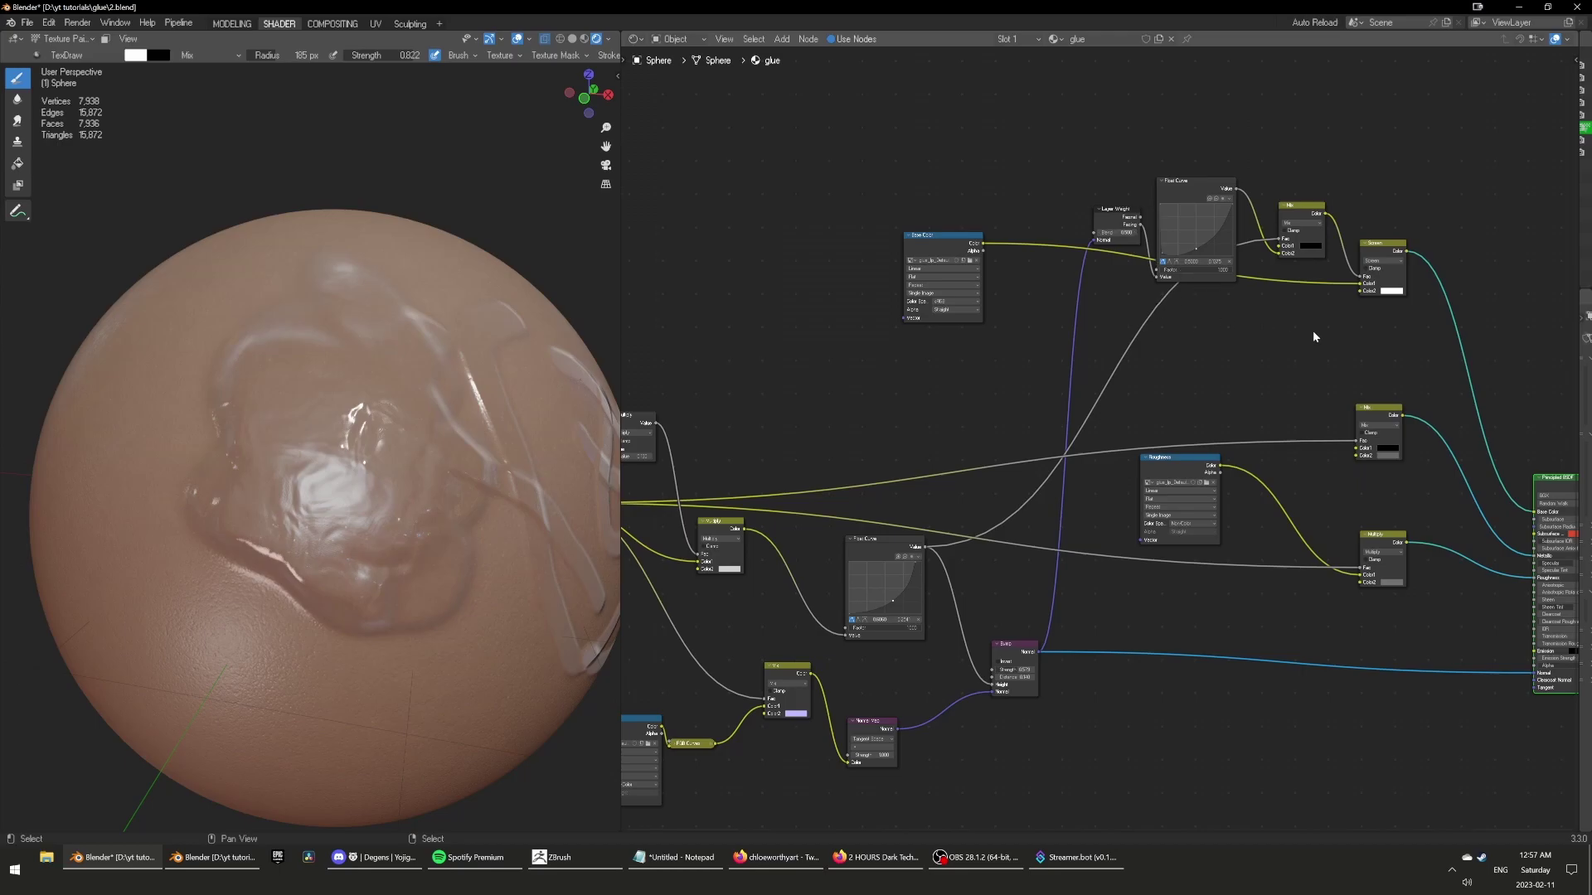
middle_drag(1313, 335, 1076, 381)
drag(985, 246, 989, 234)
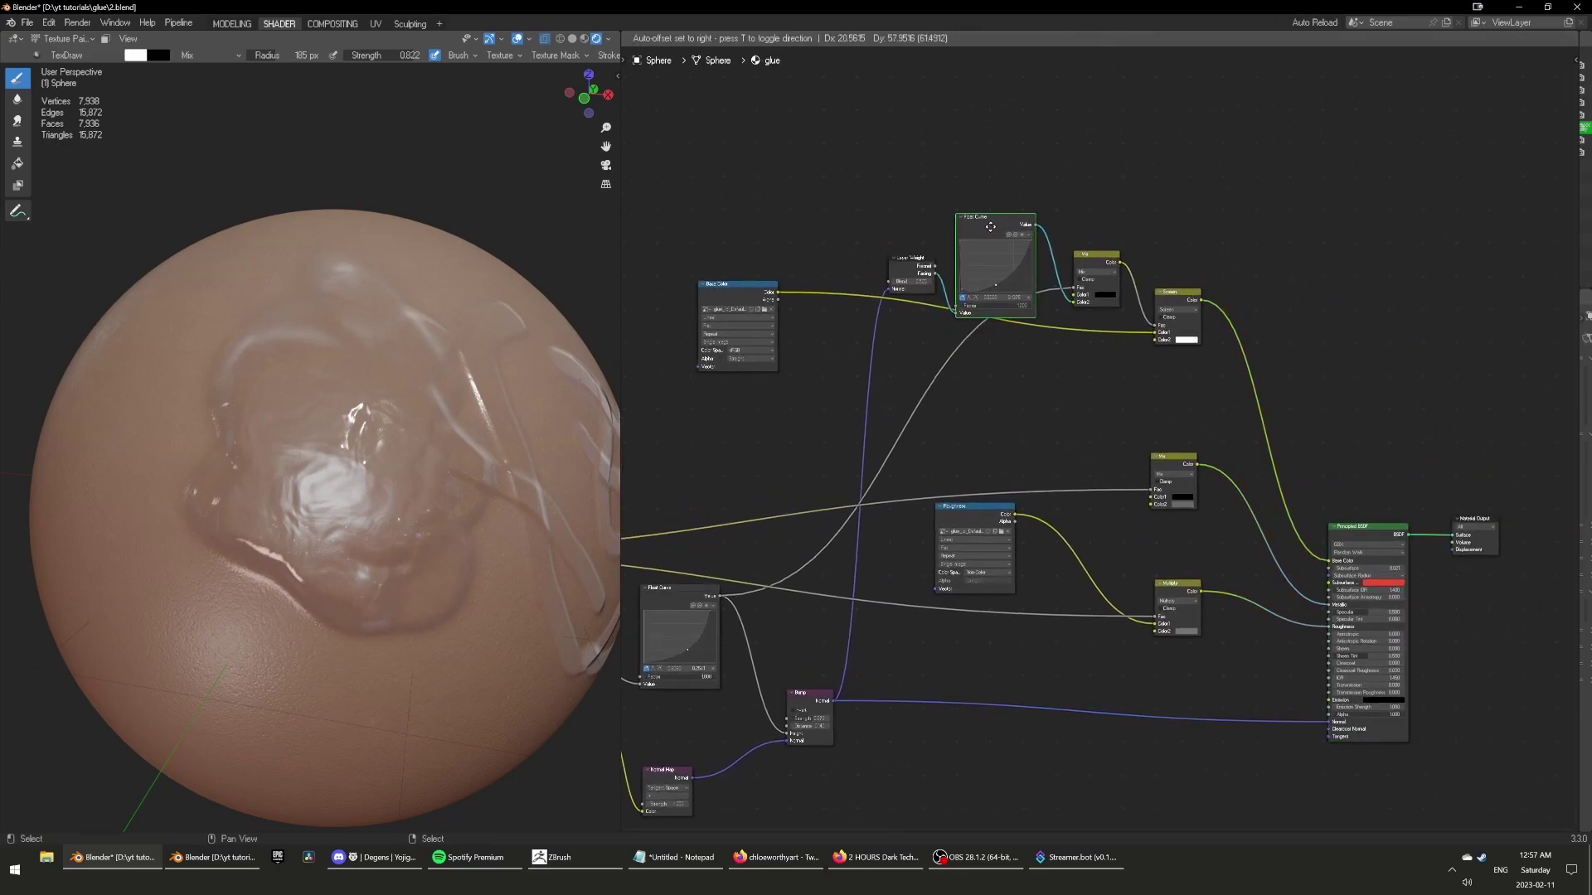
Preview the Layer Weight's Float Curve on the sphere, move its low point to 0.0151, 0.0208 and raise its middle.
scroll(1319, 377, up, 2)
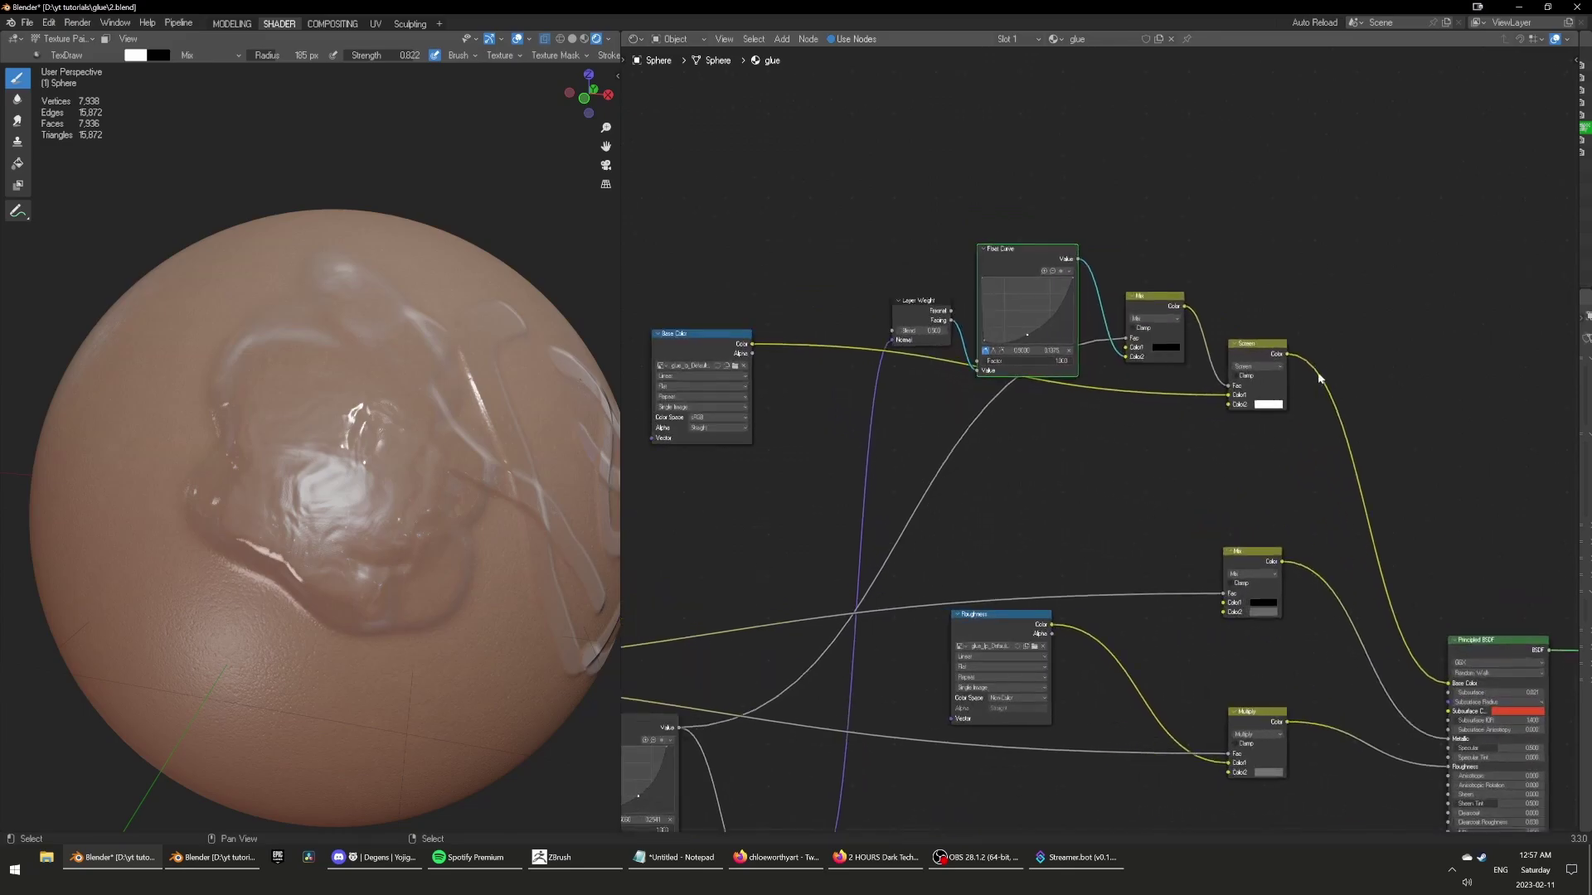
click(1273, 412)
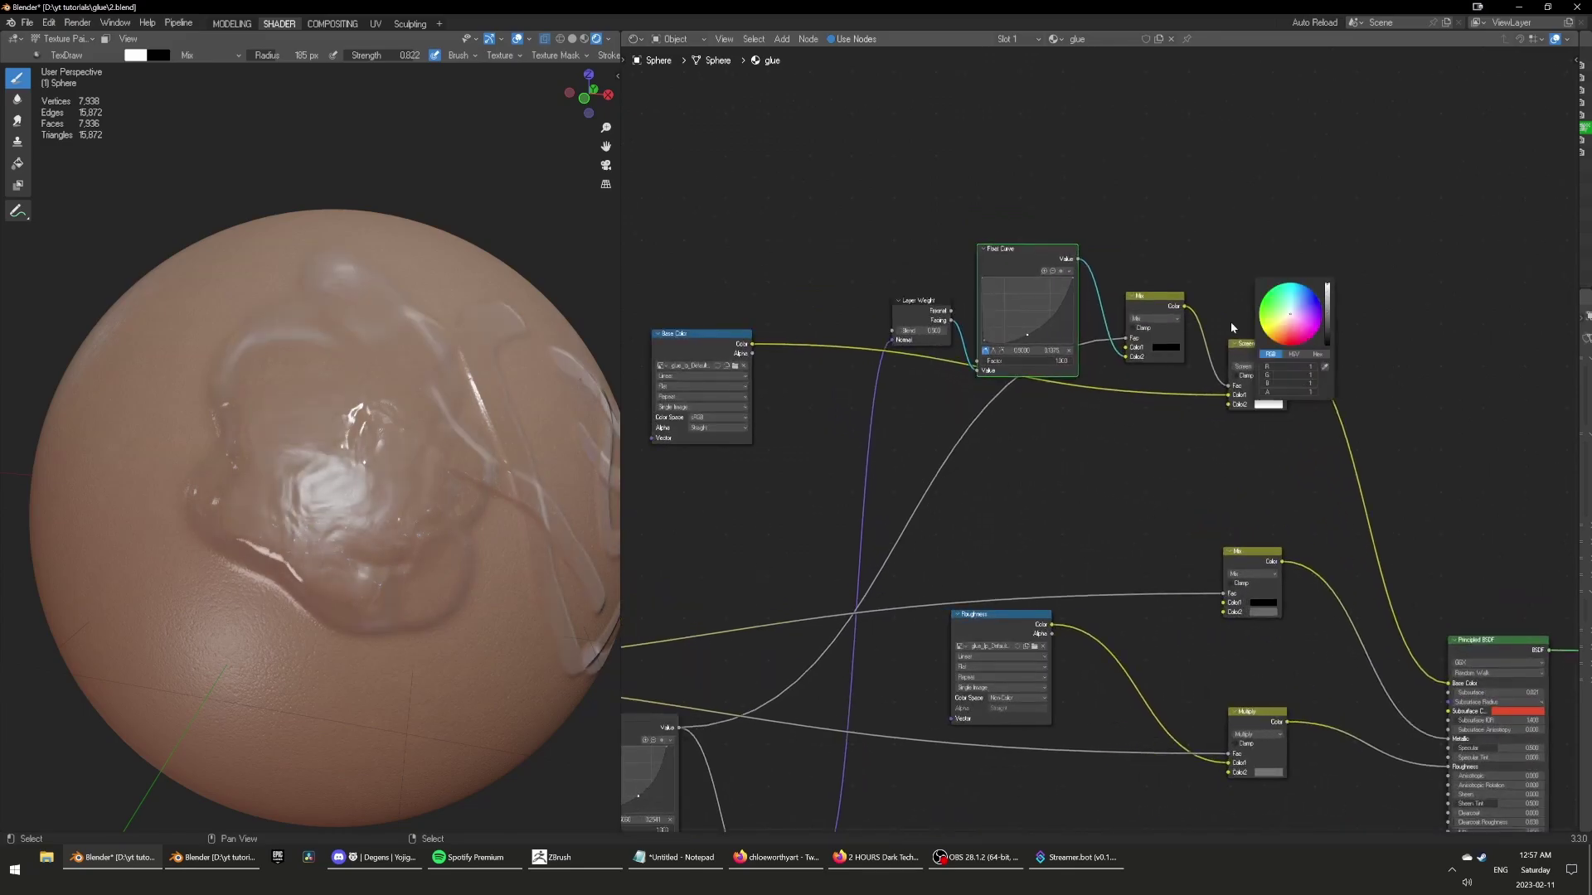
middle_drag(1068, 432, 1070, 495)
scroll(1070, 495, up, 4)
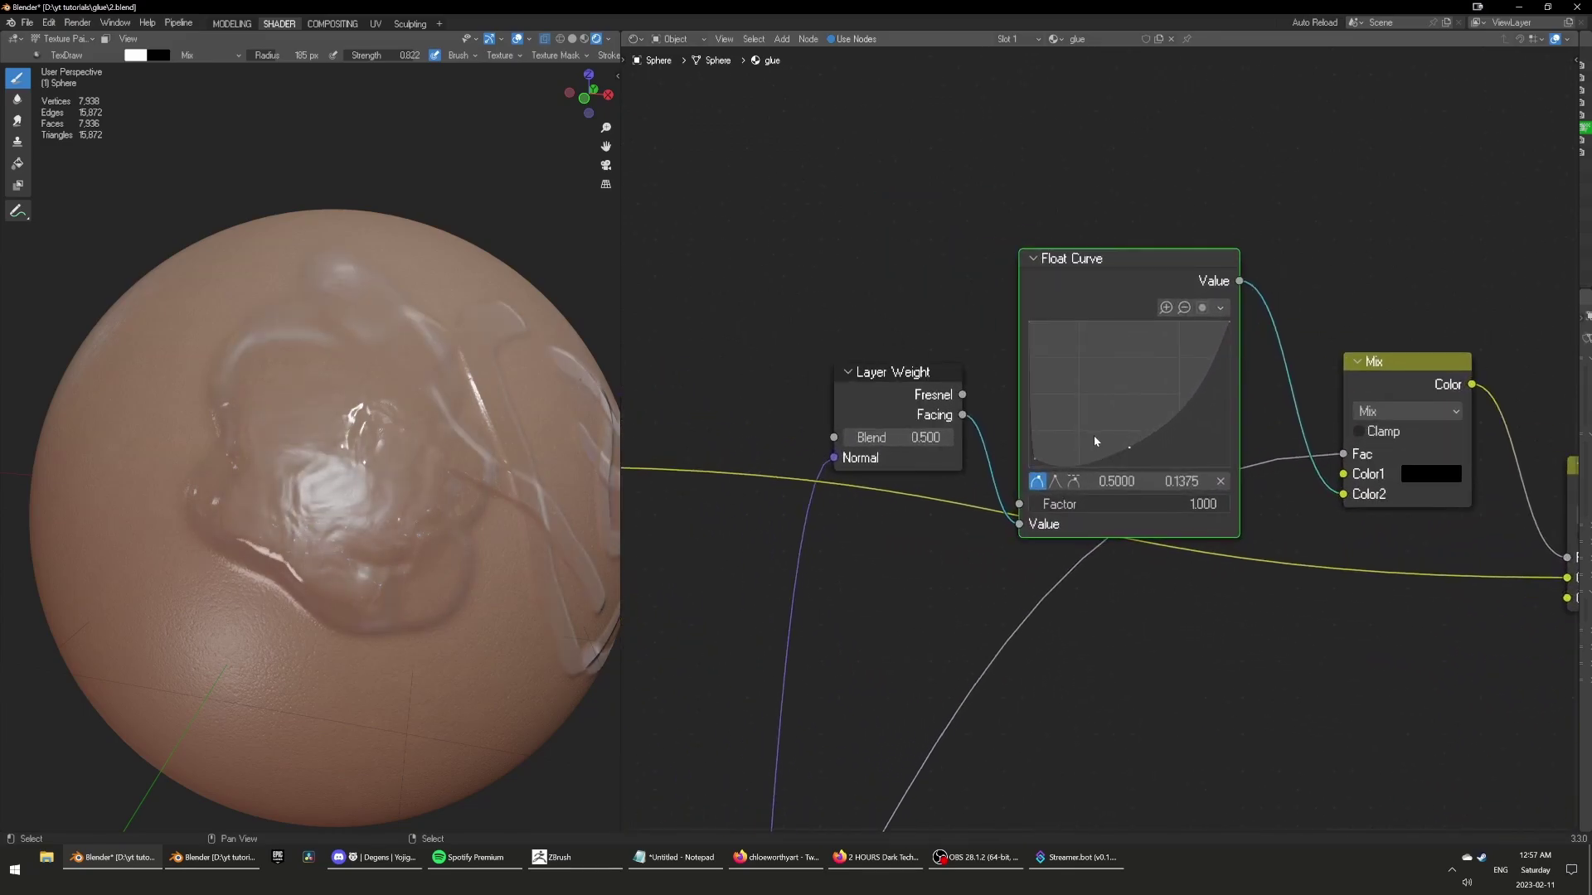
ctrl+shift+click(1110, 298)
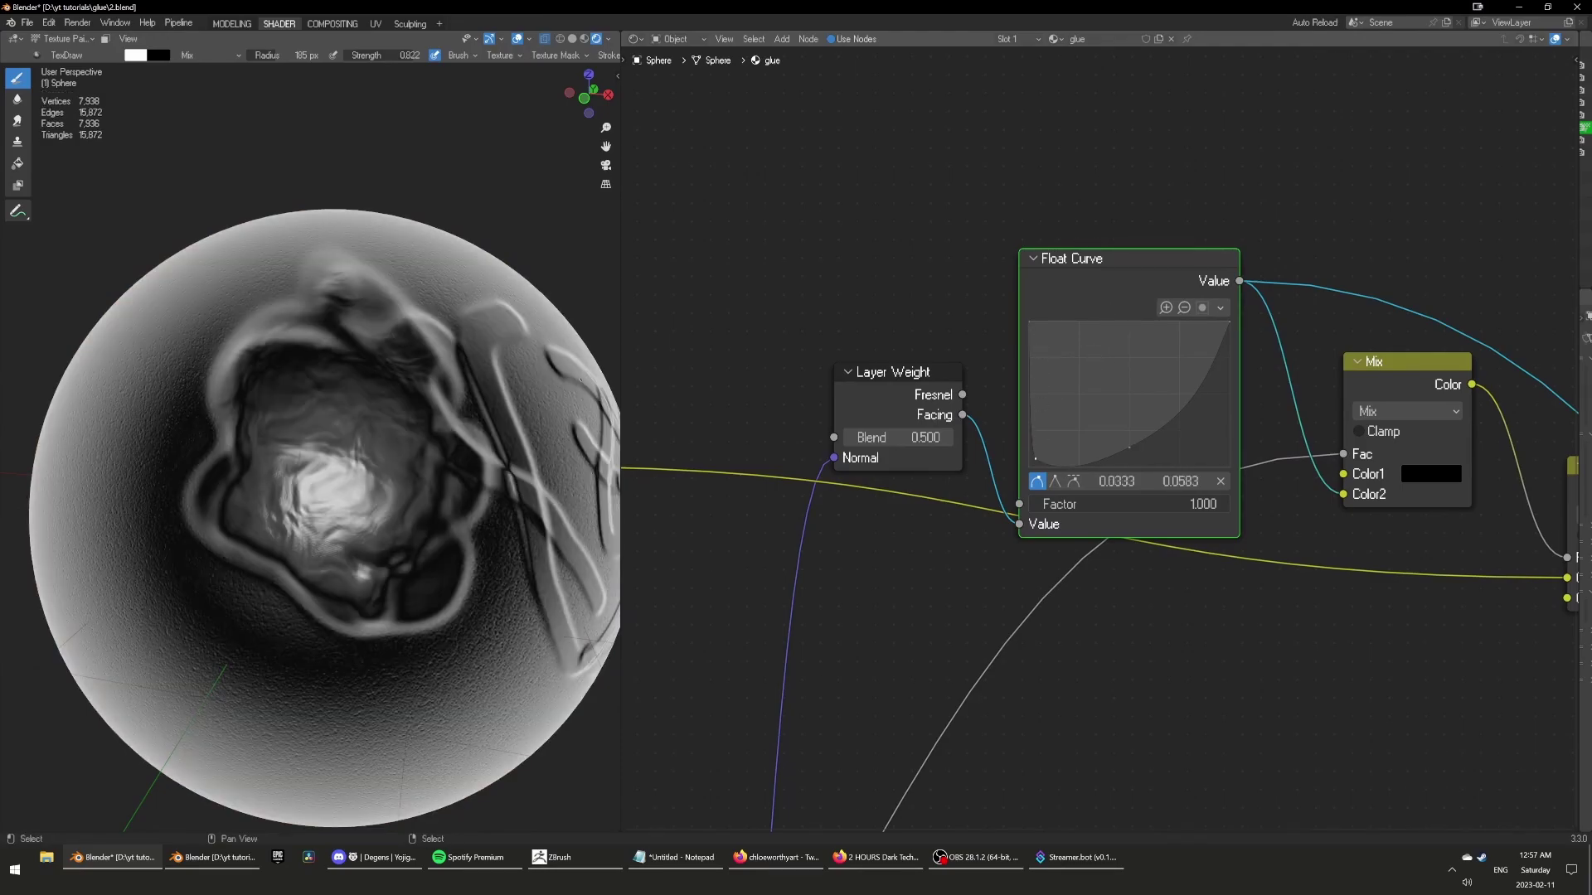
mouse_move(1035, 457)
mouse_down()
mouse_move(1057, 414)
mouse_move(1046, 448)
mouse_move(1123, 423)
mouse_move(1034, 466)
mouse_up()
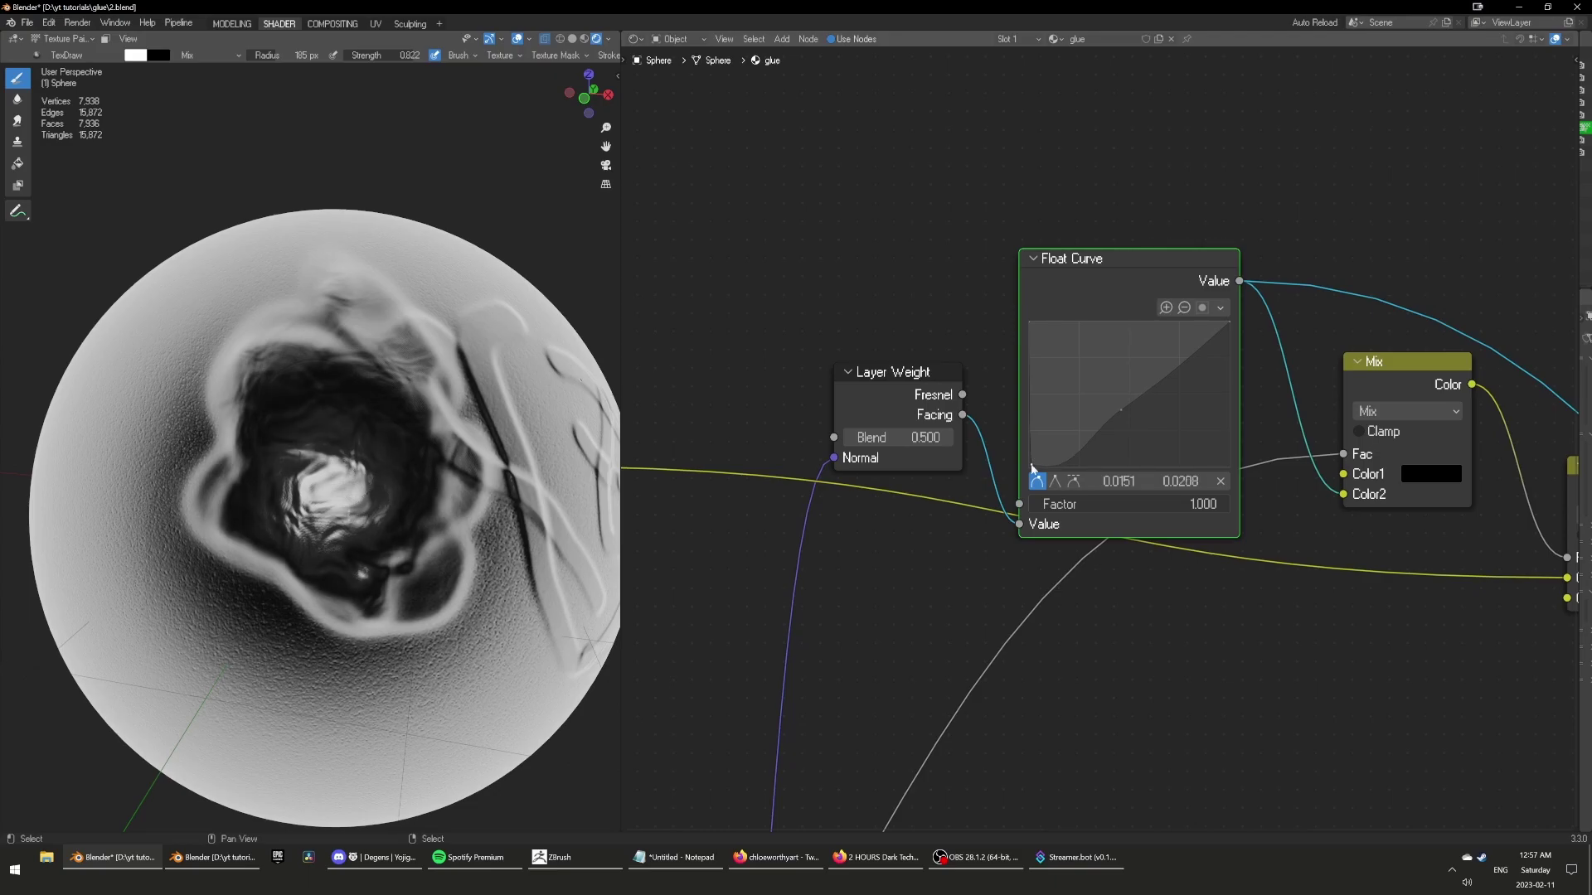
Switch the sphere's preview from the Float Curve back to the Principled BSDF.
scroll(1361, 627, down, 5)
middle_drag(1361, 627, 973, 556)
scroll(1066, 654, down, 2)
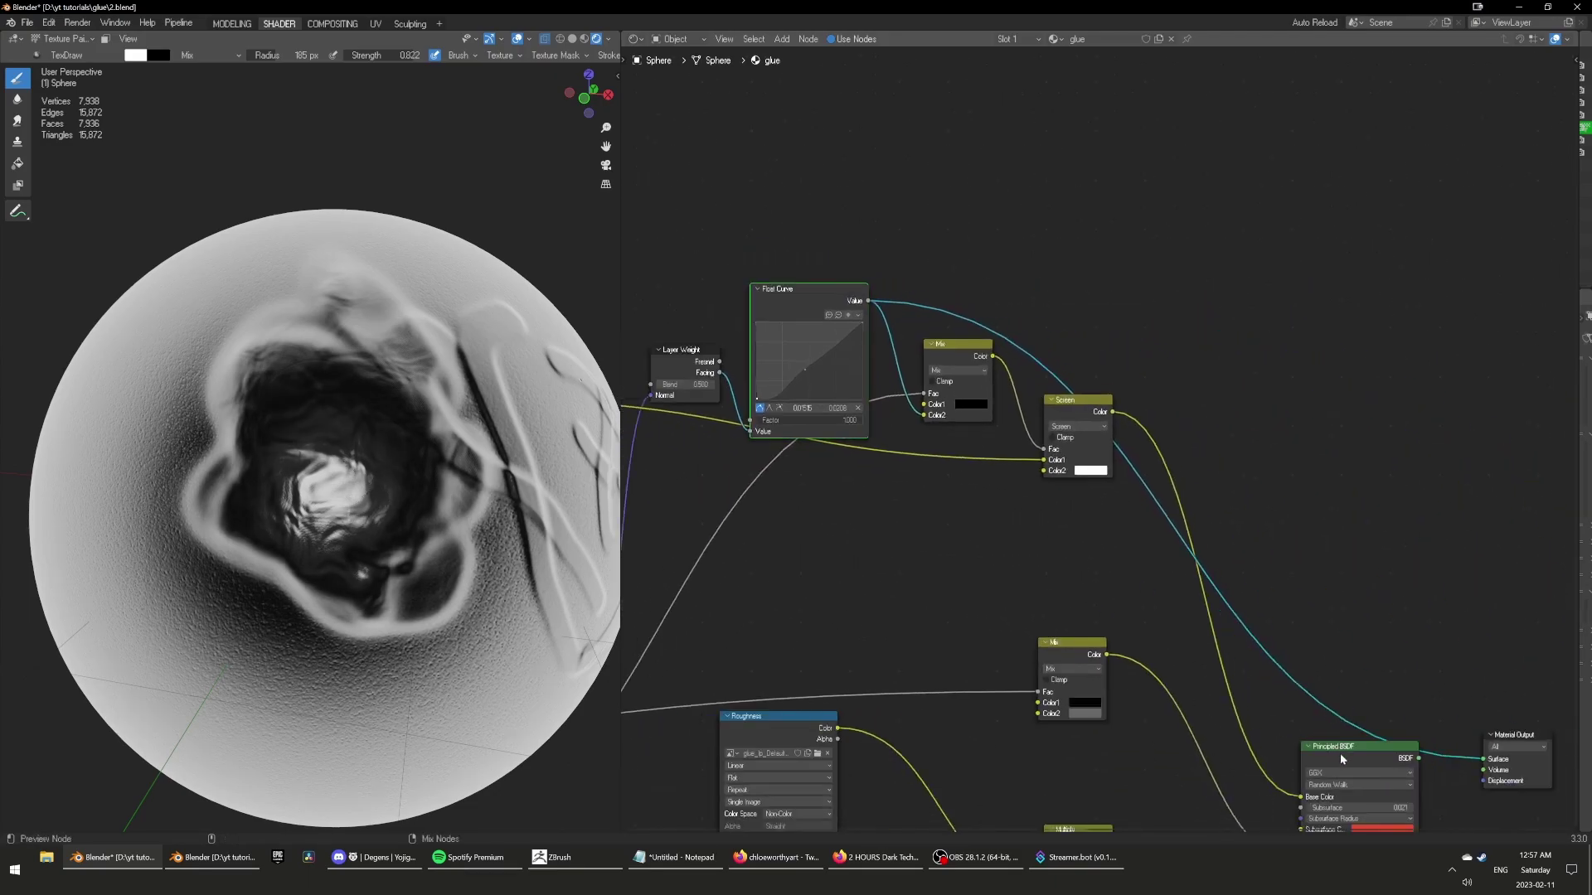
ctrl+shift+click(1340, 753)
Reshape the Layer Weight's Float Curve with a small hump near its start and the middle point at 0.4272, 0.0333.
middle_drag(777, 365, 1002, 448)
scroll(937, 426, up, 4)
scroll(1001, 447, up, 3)
scroll(433, 578, down, 3)
mouse_move(434, 577)
middle_down()
mouse_move(418, 593)
mouse_move(361, 464)
mouse_move(323, 572)
mouse_move(393, 520)
mouse_move(343, 324)
mouse_move(414, 253)
middle_up()
scroll(315, 578, up, 4)
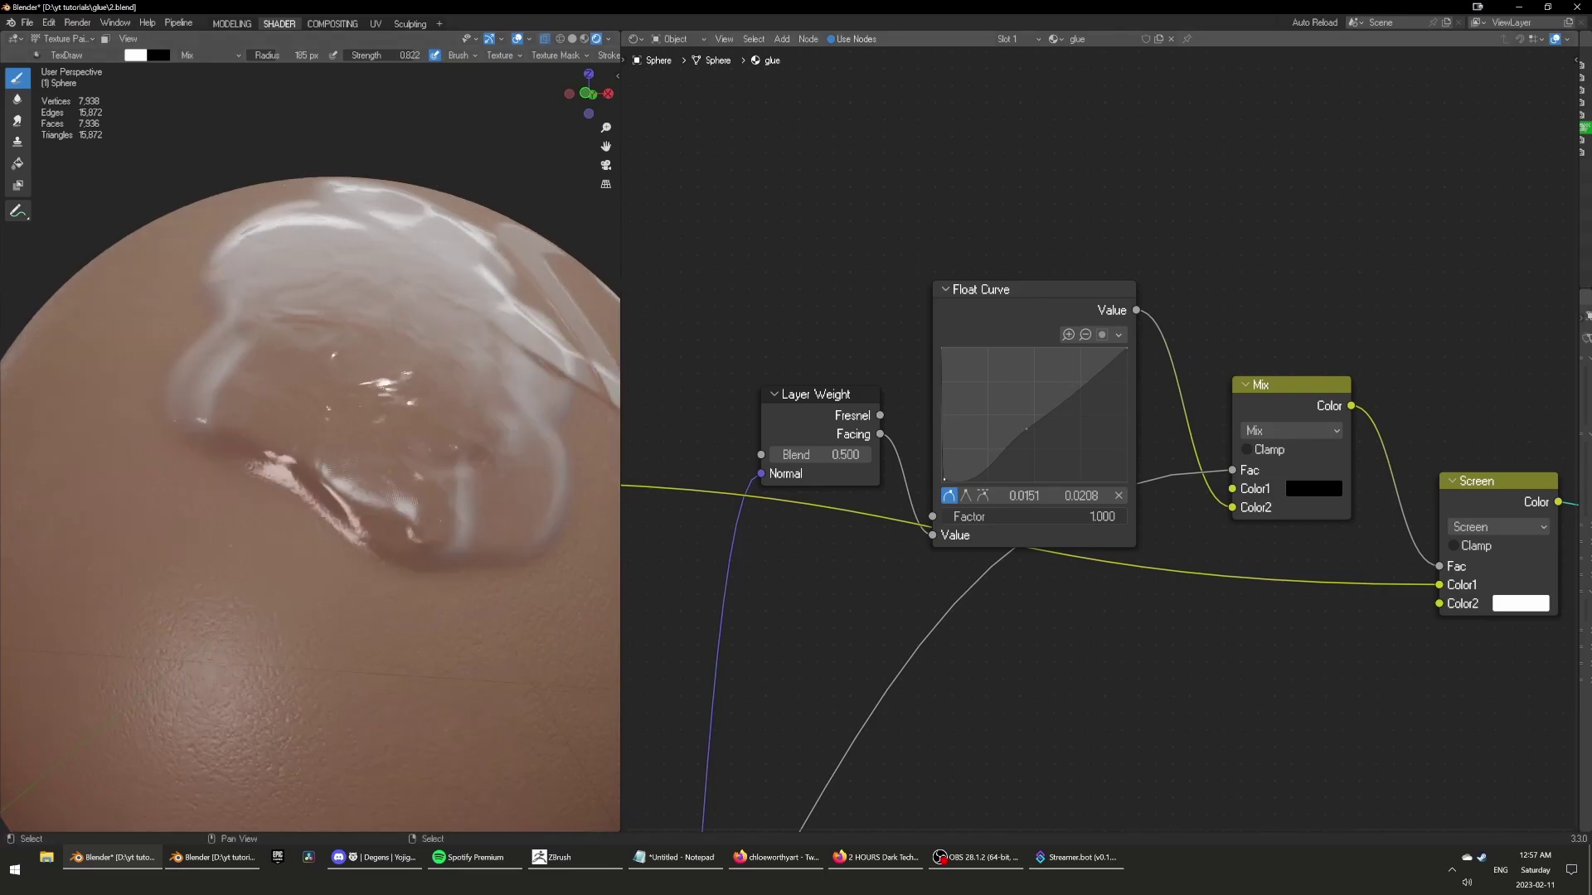
mouse_move(1126, 348)
mouse_down()
mouse_move(1127, 483)
mouse_move(1126, 348)
mouse_up()
drag(1027, 429, 1083, 462)
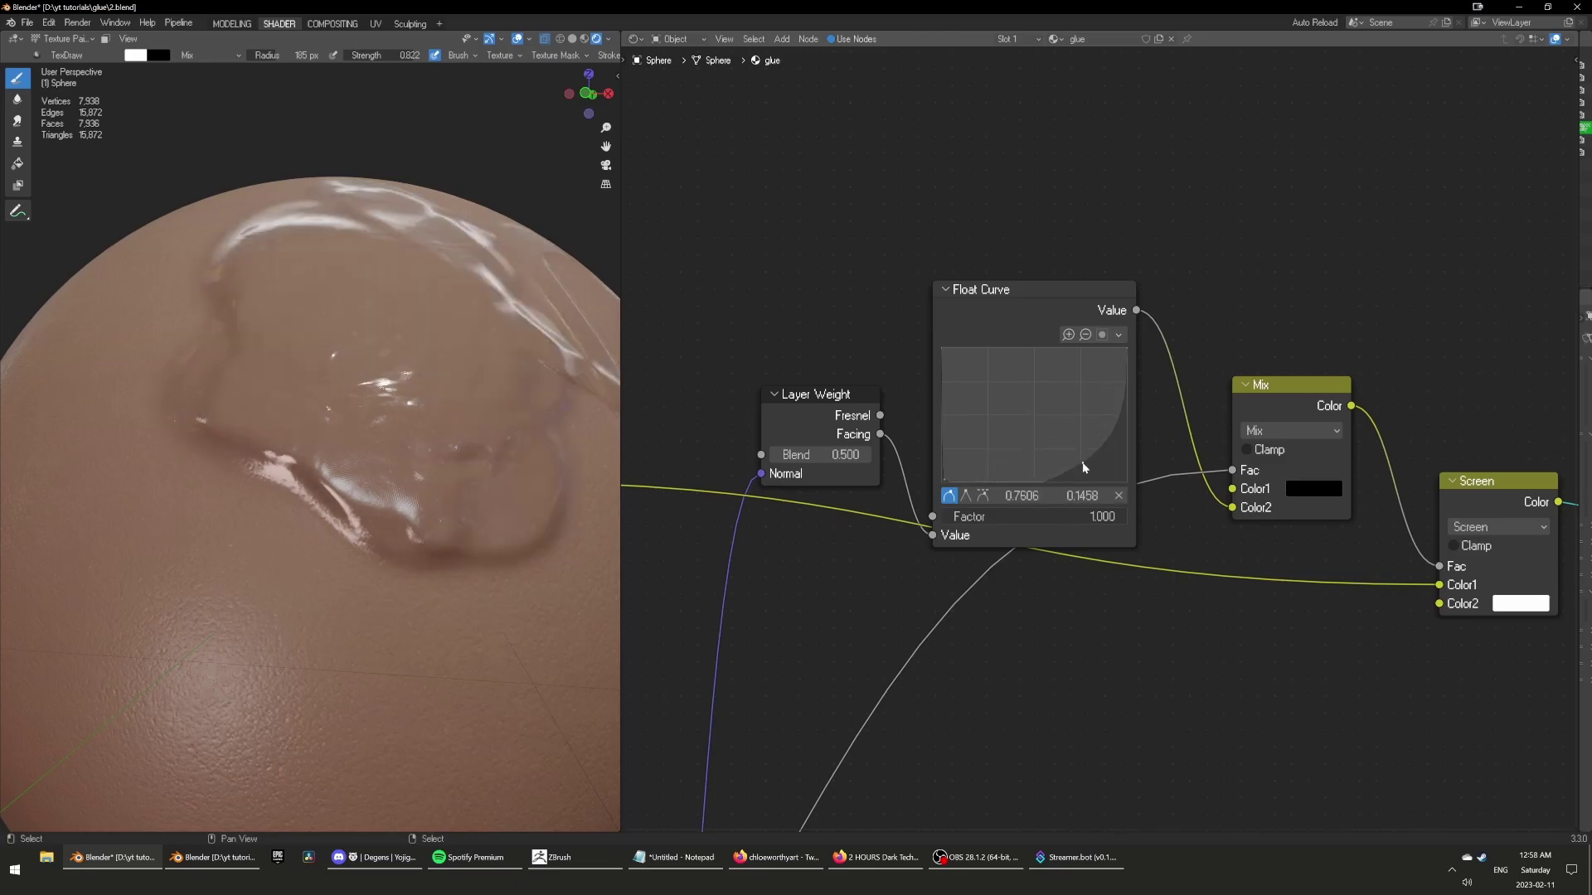
mouse_move(946, 477)
mouse_down()
mouse_move(979, 475)
mouse_move(972, 455)
mouse_up()
drag(1091, 473, 1034, 472)
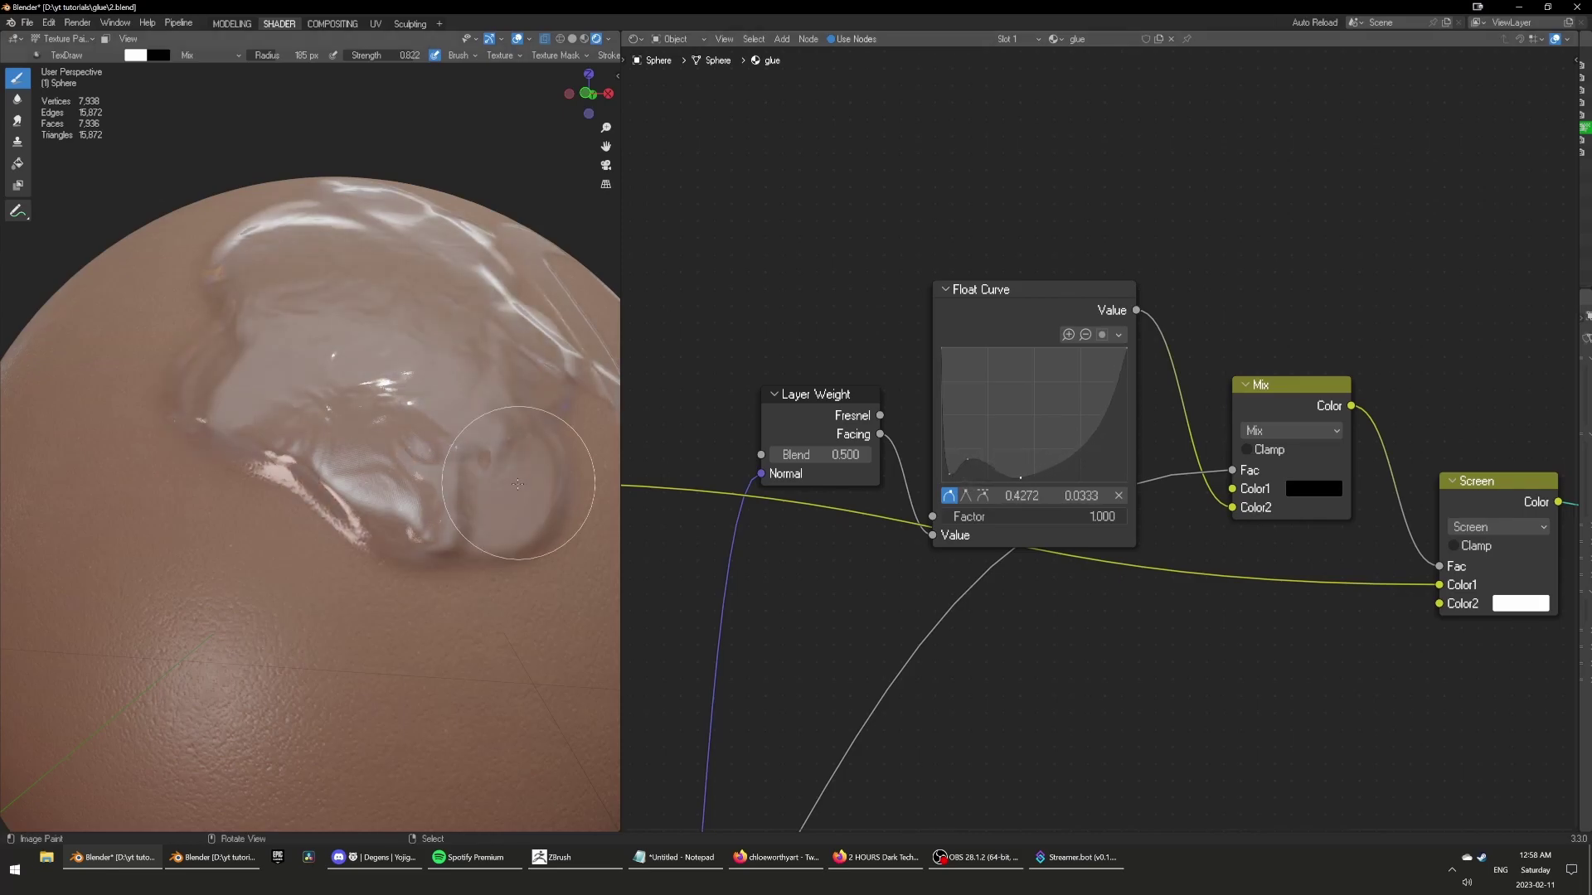
Flatten the Float Curve's hump, move its middle point to 0.5151, 0.0416, and darken the Screen node's Color2 to light grey.
mouse_move(518, 484)
middle_down()
mouse_move(516, 555)
mouse_move(493, 552)
mouse_move(501, 481)
middle_up()
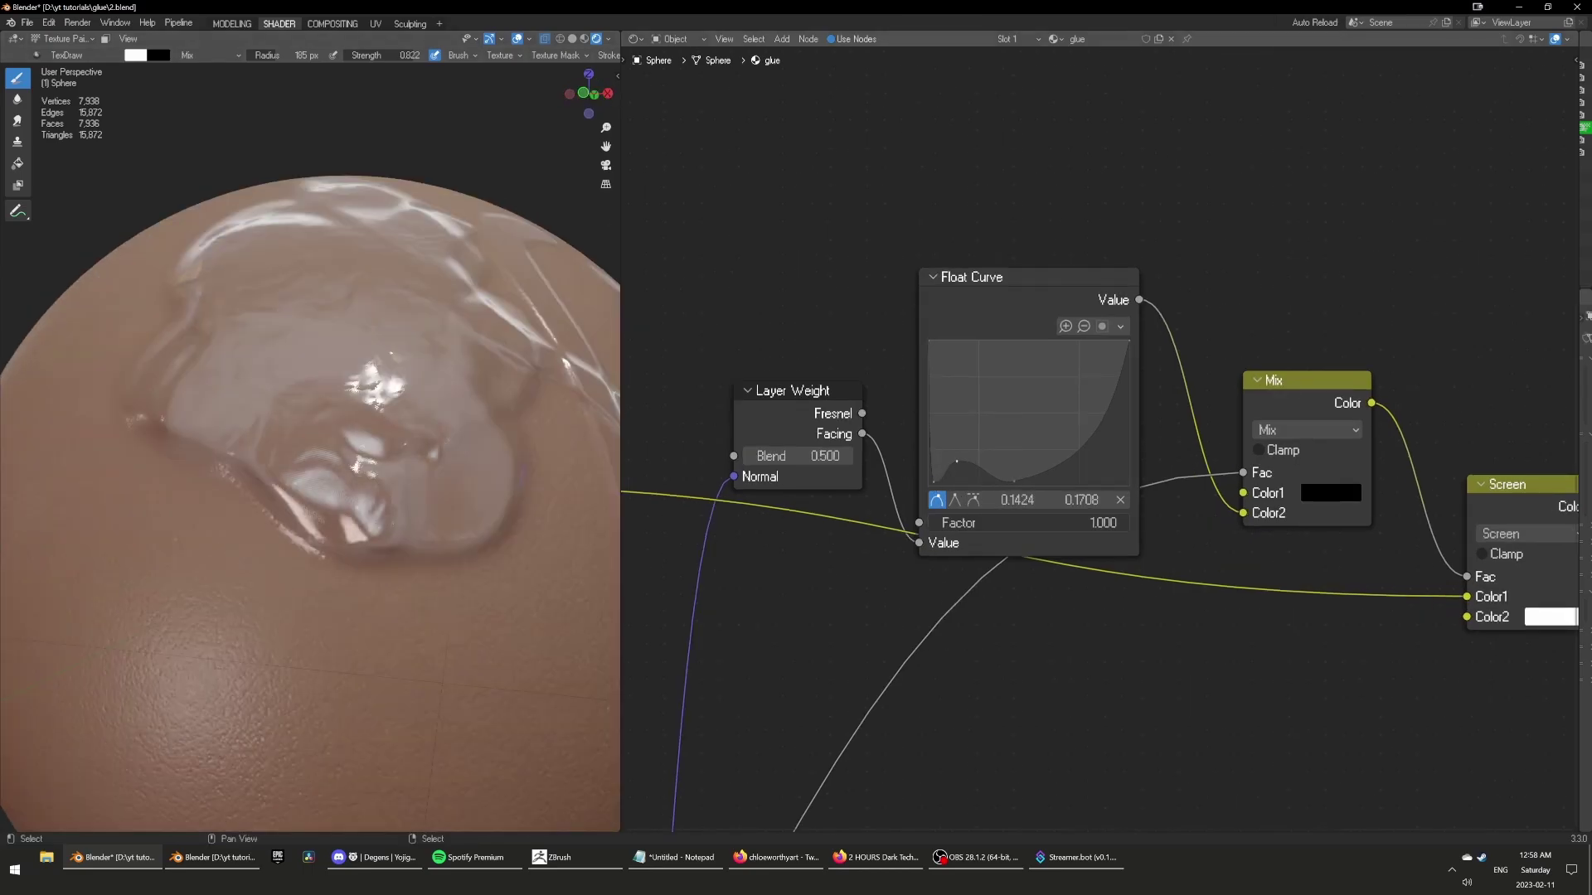
mouse_move(957, 460)
mouse_down()
mouse_move(1031, 455)
mouse_move(1032, 479)
mouse_up()
middle_drag(431, 464, 383, 460)
middle_drag(1540, 598, 1249, 573)
click(1261, 593)
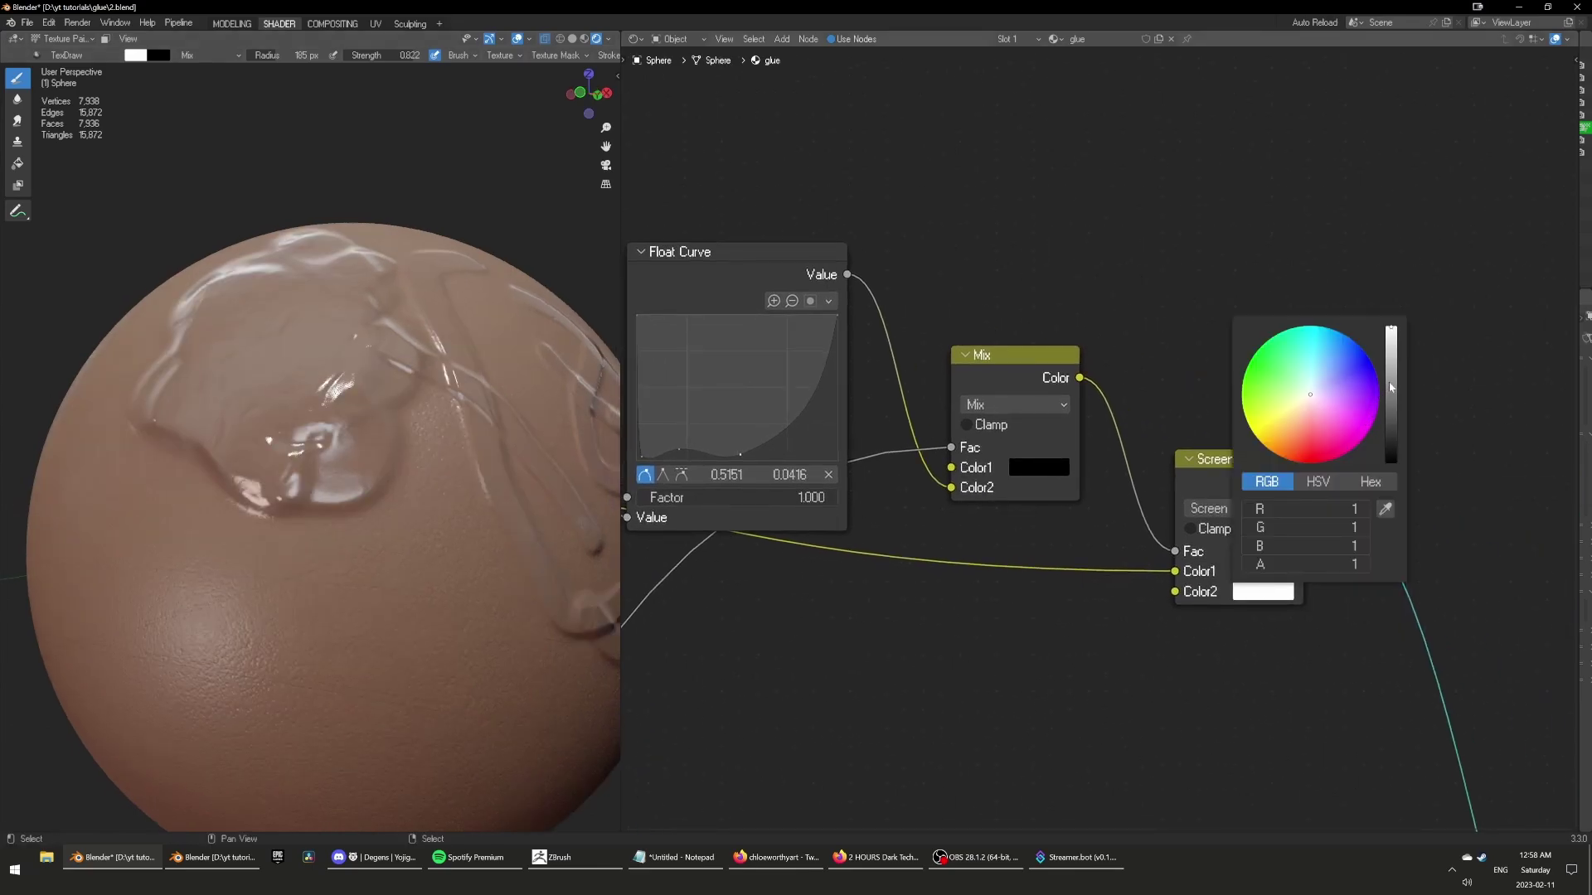
mouse_move(1391, 387)
mouse_down()
mouse_move(1391, 467)
mouse_move(1391, 370)
mouse_up()
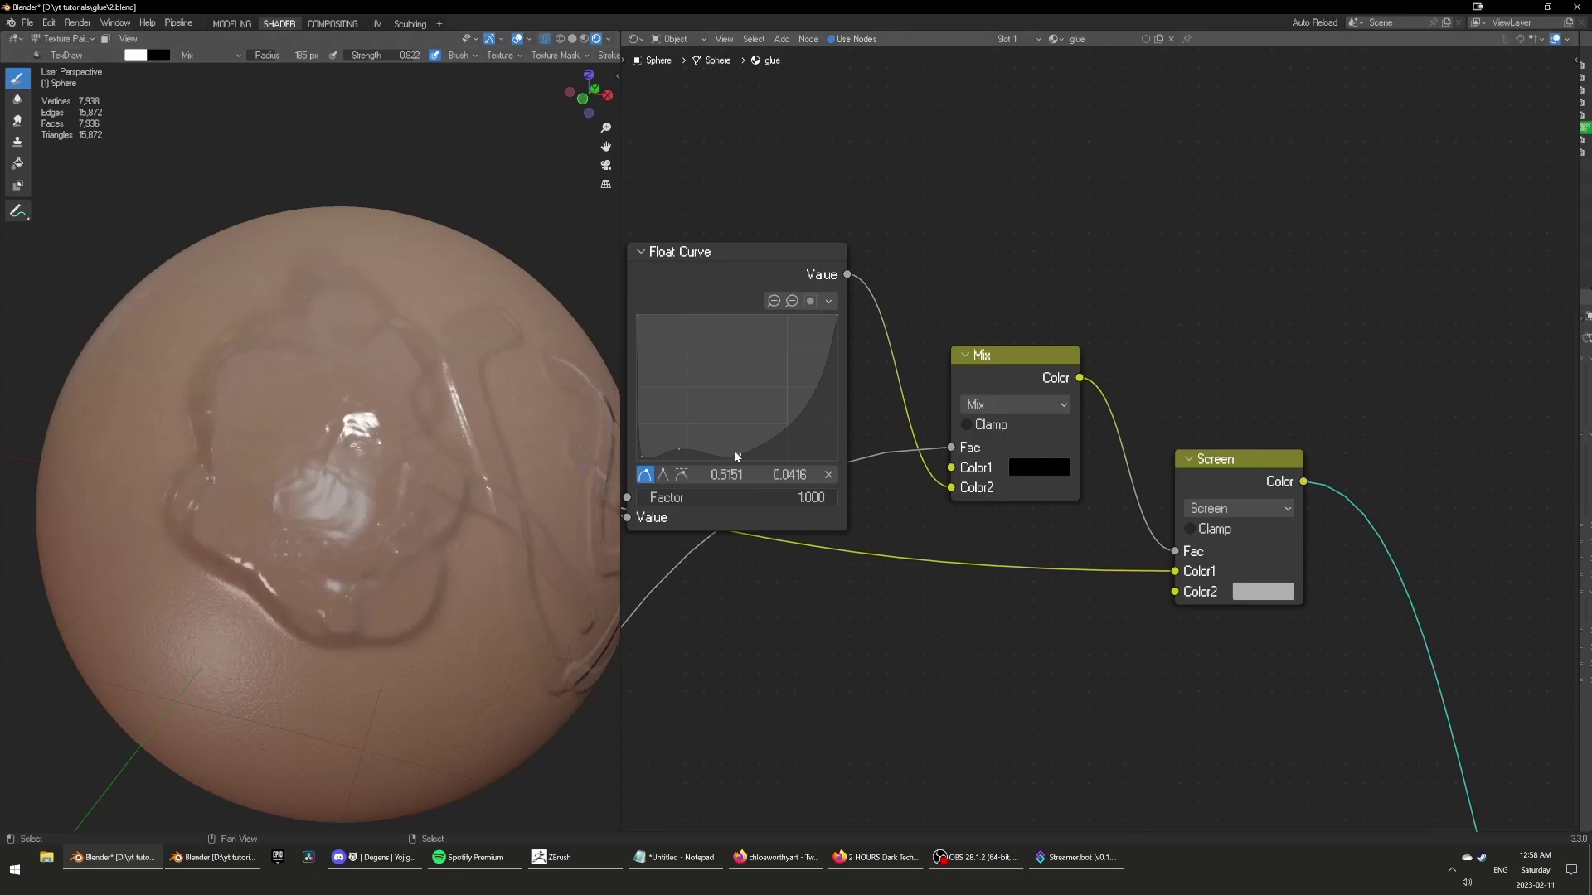
Raise the Float Curve's hump and middle point, and move its lowest point to 0.0484, 0.0916.
mouse_move(677, 453)
mouse_down()
mouse_move(685, 429)
mouse_move(745, 439)
mouse_move(687, 415)
mouse_move(746, 413)
mouse_up()
drag(645, 459, 649, 446)
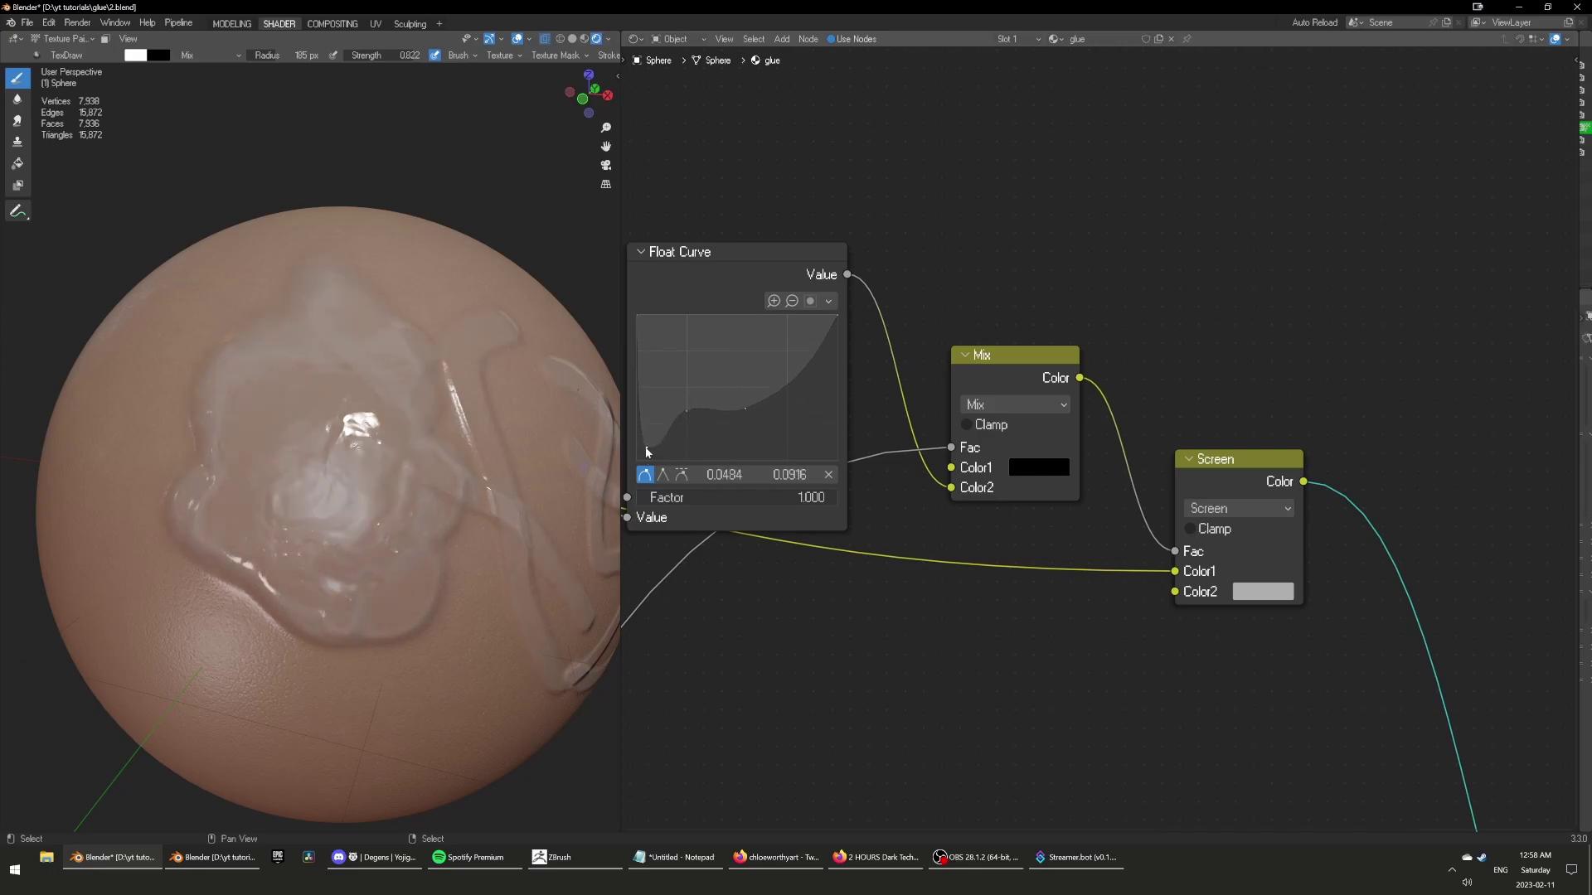
scroll(260, 542, down, 1)
middle_drag(259, 543, 380, 554)
scroll(326, 564, up, 1)
Adjust the grey brightness of Color2 on the Multiply node feeding the Principled BSDF's Roughness.
scroll(1130, 614, down, 4)
middle_drag(1336, 741, 999, 162)
click(857, 555)
mouse_move(971, 412)
mouse_down()
mouse_move(969, 388)
mouse_move(969, 450)
mouse_move(969, 412)
mouse_up()
click(877, 557)
Set the Bump node's Strength to 0.301.
scroll(856, 611, down, 4)
middle_drag(857, 611, 1290, 514)
middle_drag(938, 497, 1213, 430)
scroll(1146, 443, up, 3)
drag(1095, 497, 1070, 498)
Darken Color2 of the Multiply mix node between the glue mask and the Float Curve to a dark grey.
middle_drag(772, 515, 1047, 506)
middle_drag(876, 424, 1053, 577)
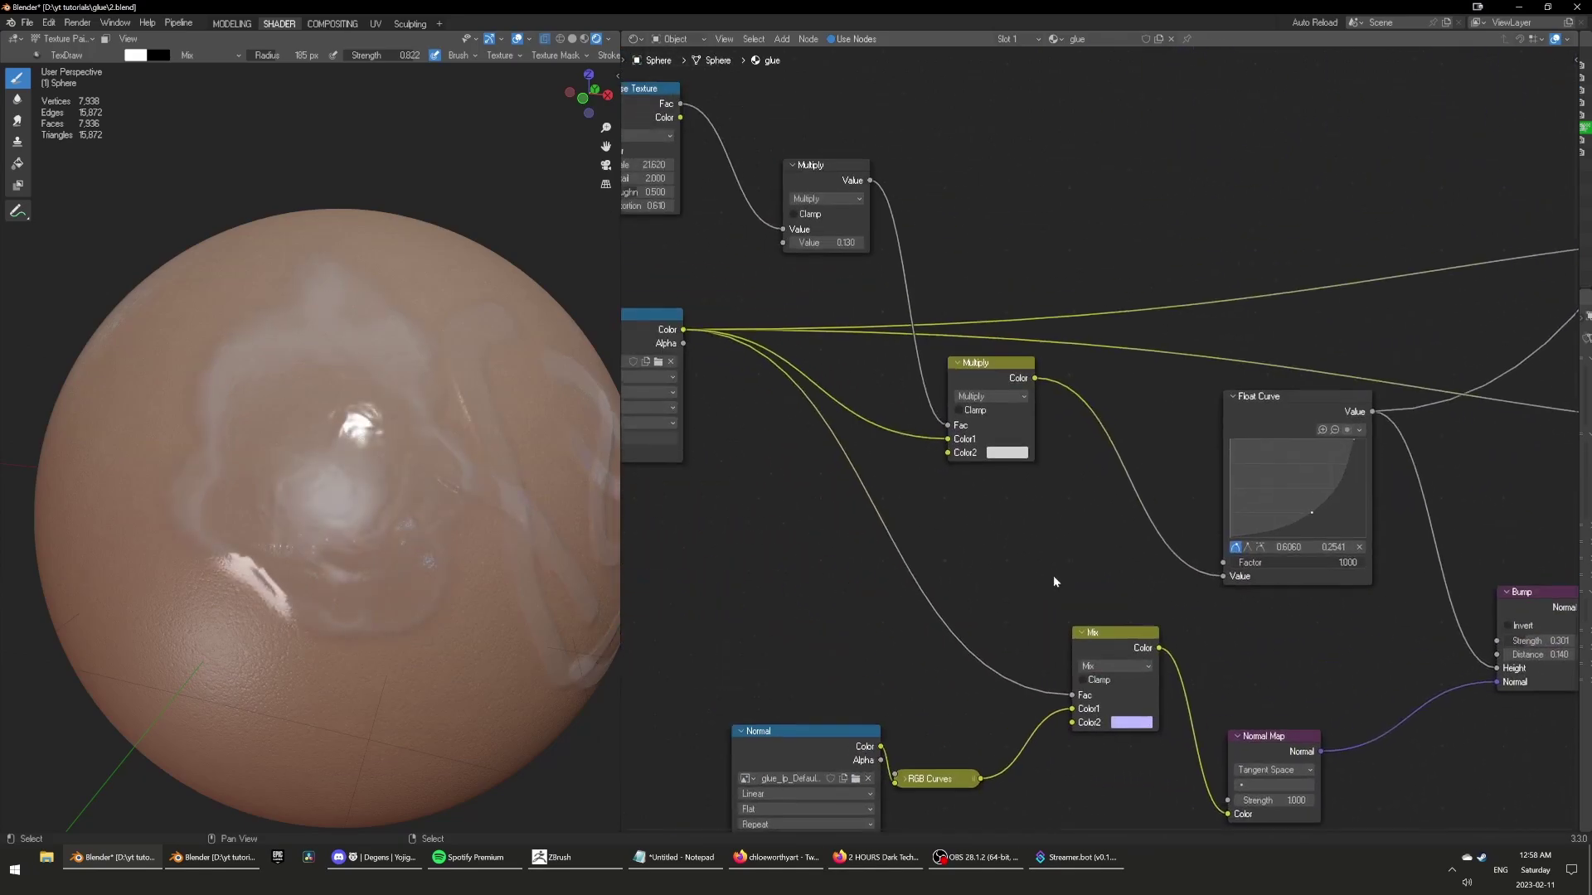
click(998, 454)
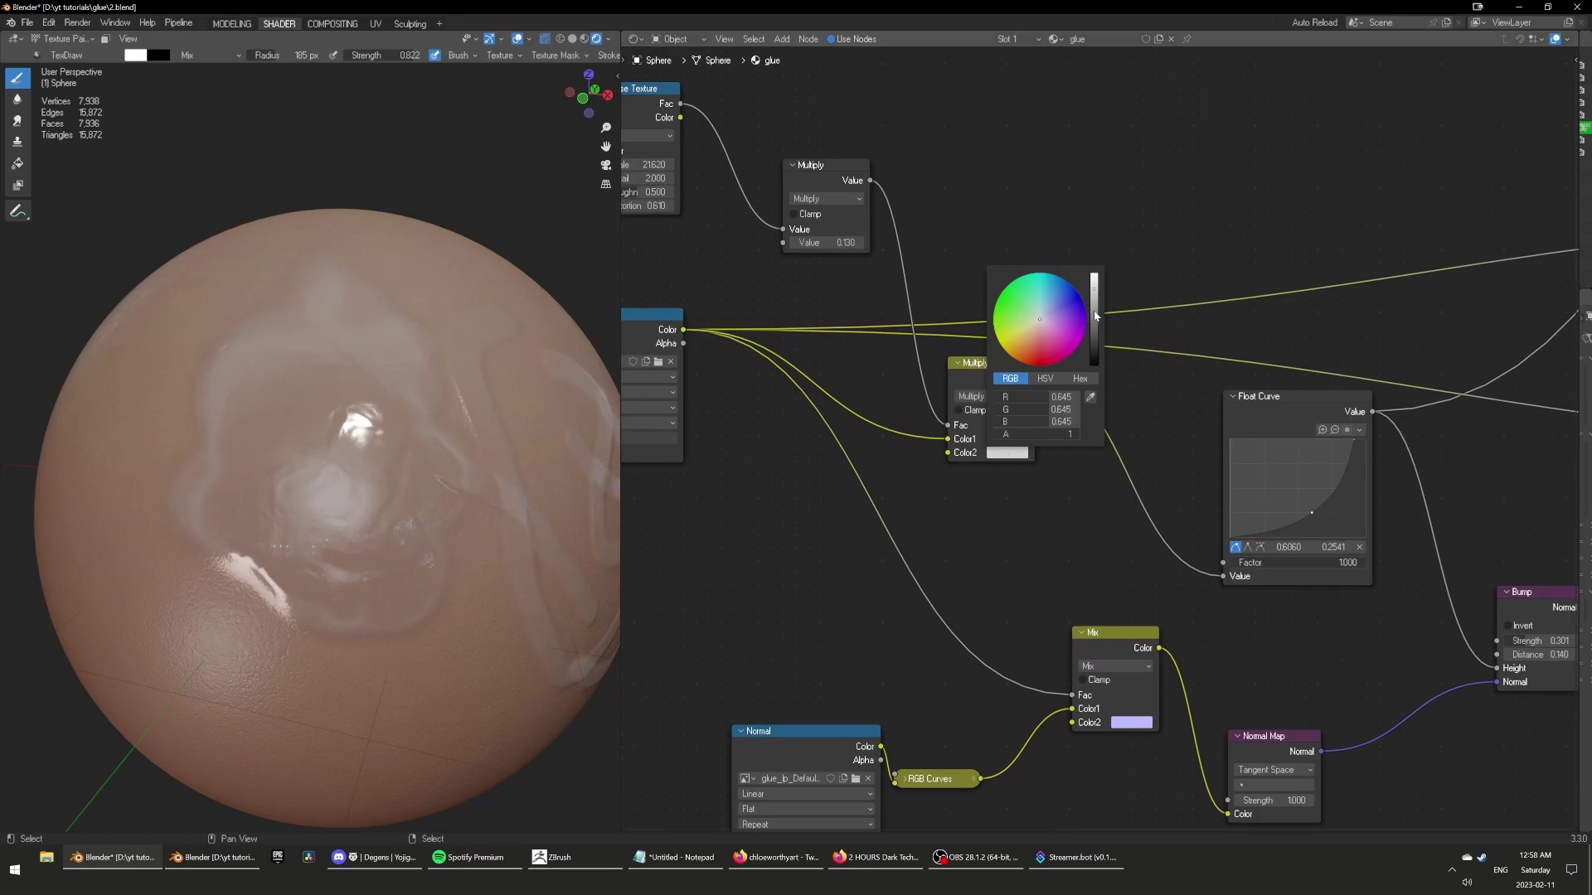
drag(1095, 315, 1095, 335)
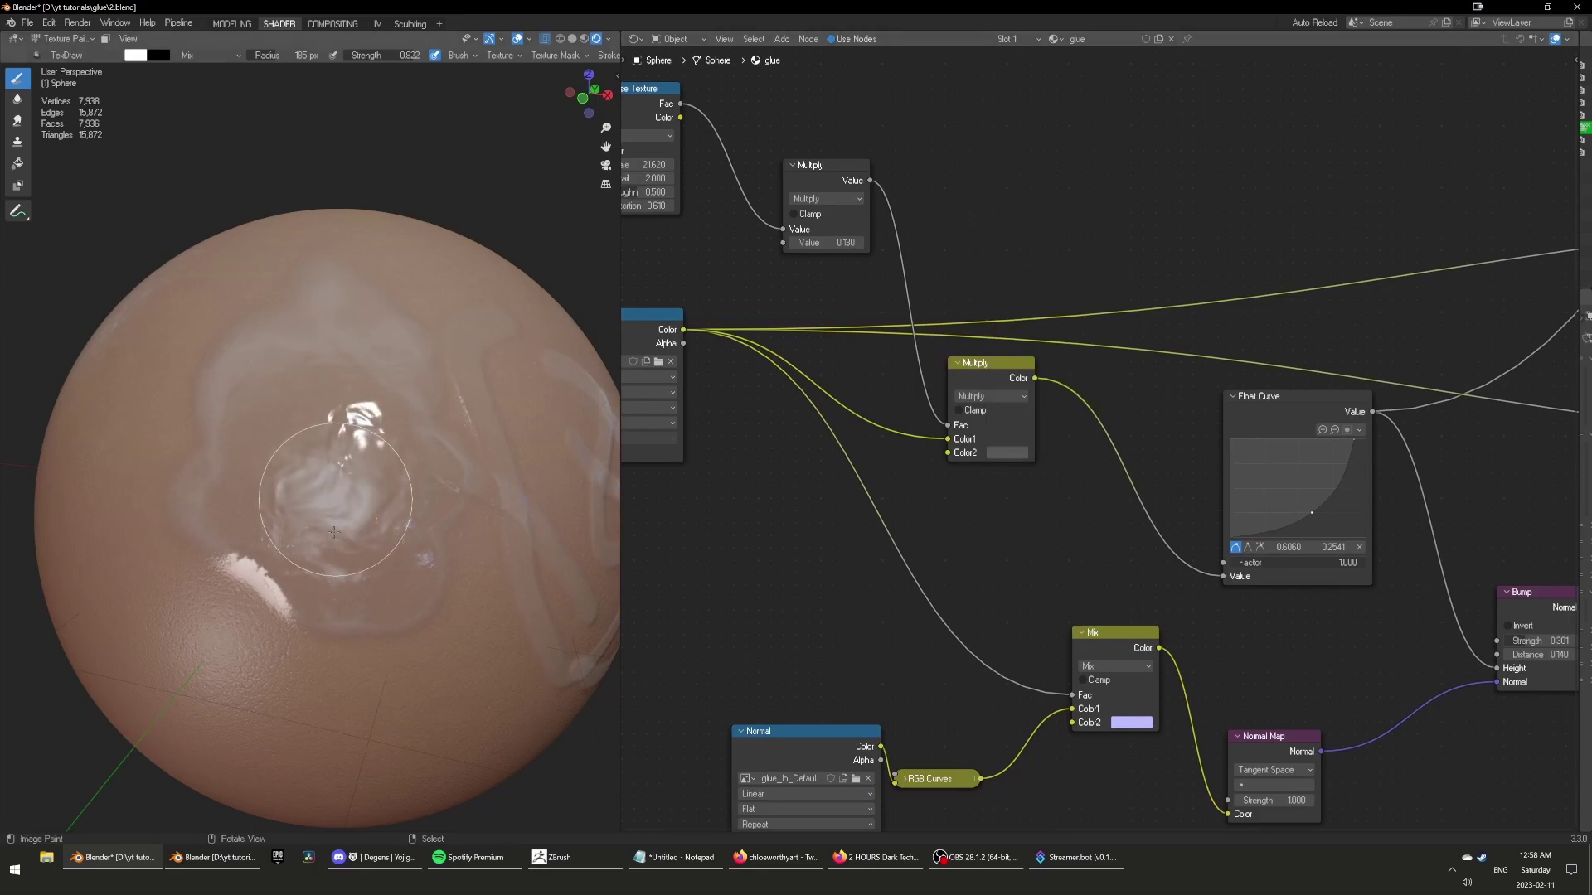
Make the glue mask image texture node the active node for painting.
mouse_move(334, 531)
middle_down()
mouse_move(306, 494)
mouse_move(386, 520)
mouse_move(319, 531)
mouse_move(336, 531)
middle_up()
scroll(359, 506, down, 3)
scroll(359, 506, down, 2)
scroll(336, 532, up, 1)
scroll(988, 554, down, 2)
middle_drag(799, 511, 1022, 534)
scroll(1023, 534, up, 3)
click(819, 362)
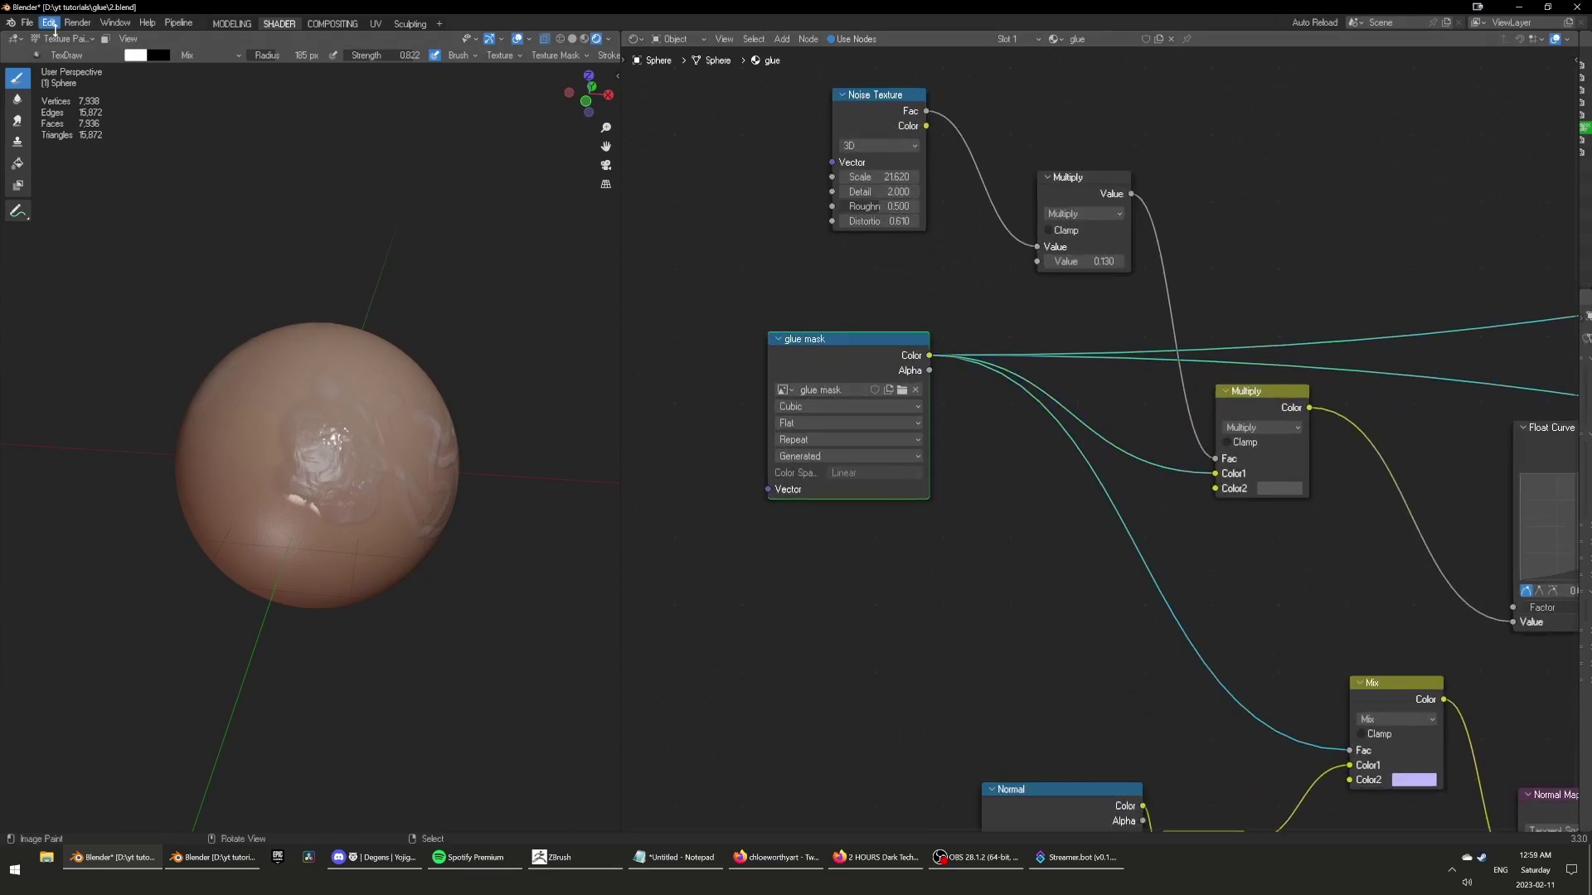
Clear the glue mask by flood-filling the whole sphere with black using the Fill tool.
key(ctrl+Tab)
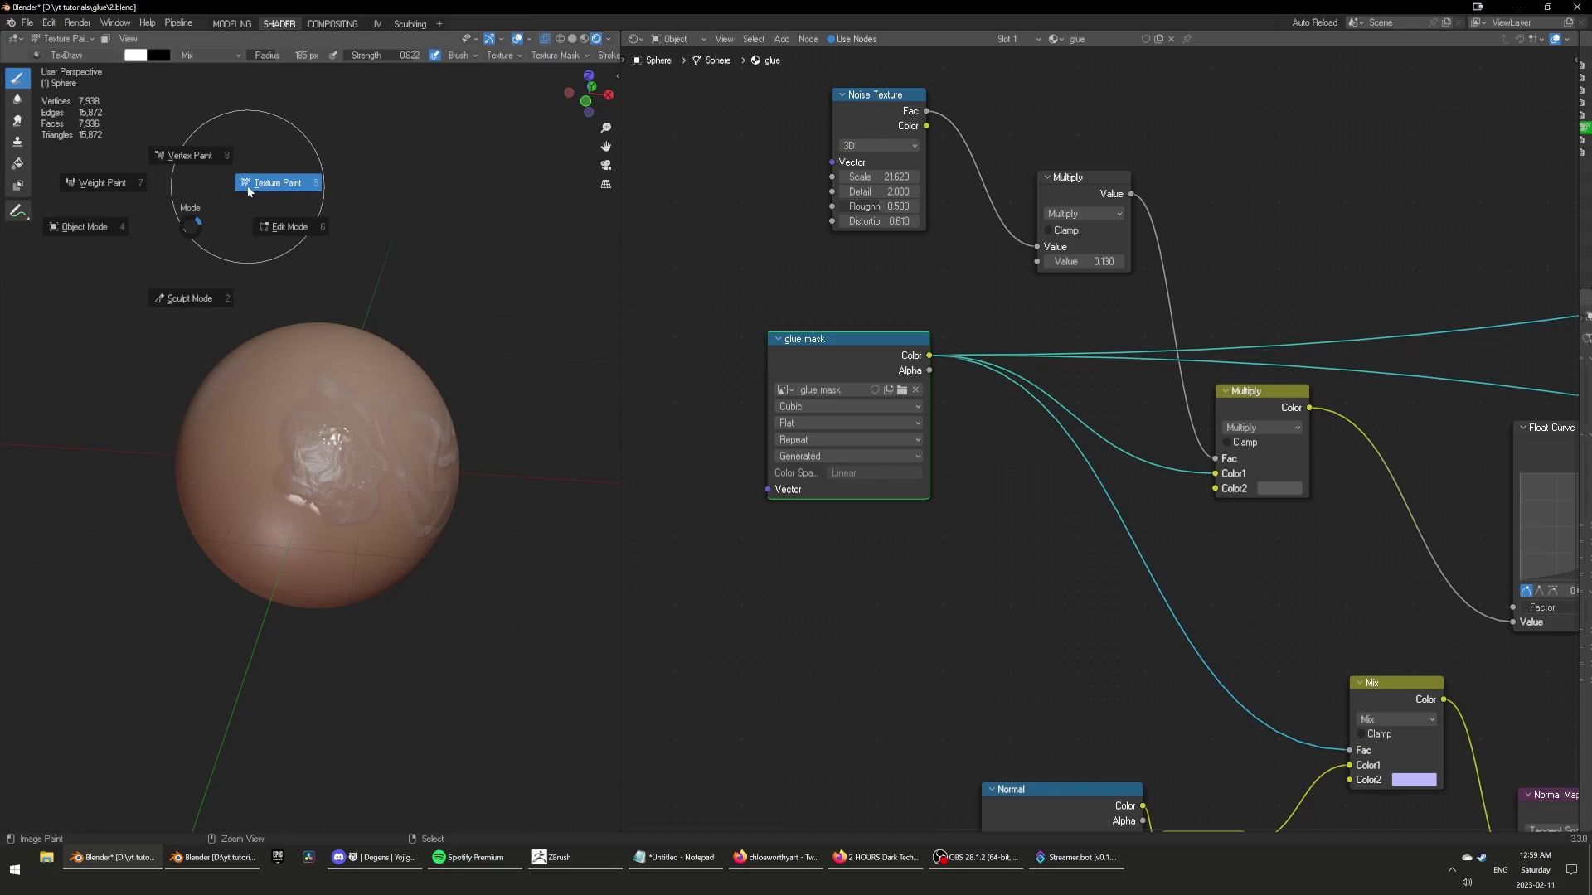
click(245, 185)
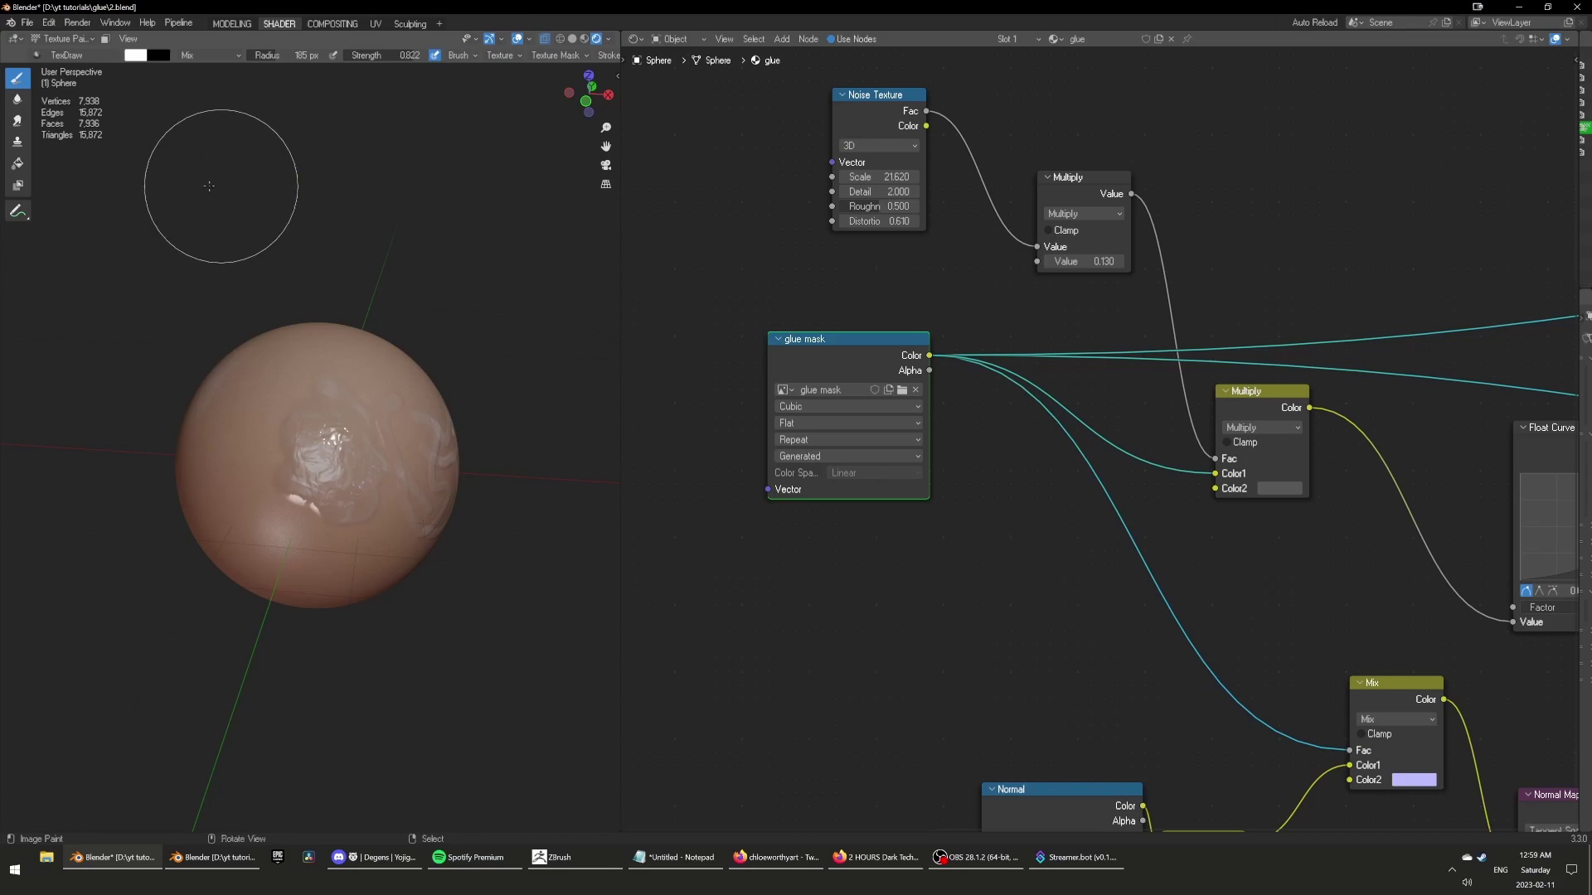
click(132, 40)
key(Escape)
key(x)
click(127, 39)
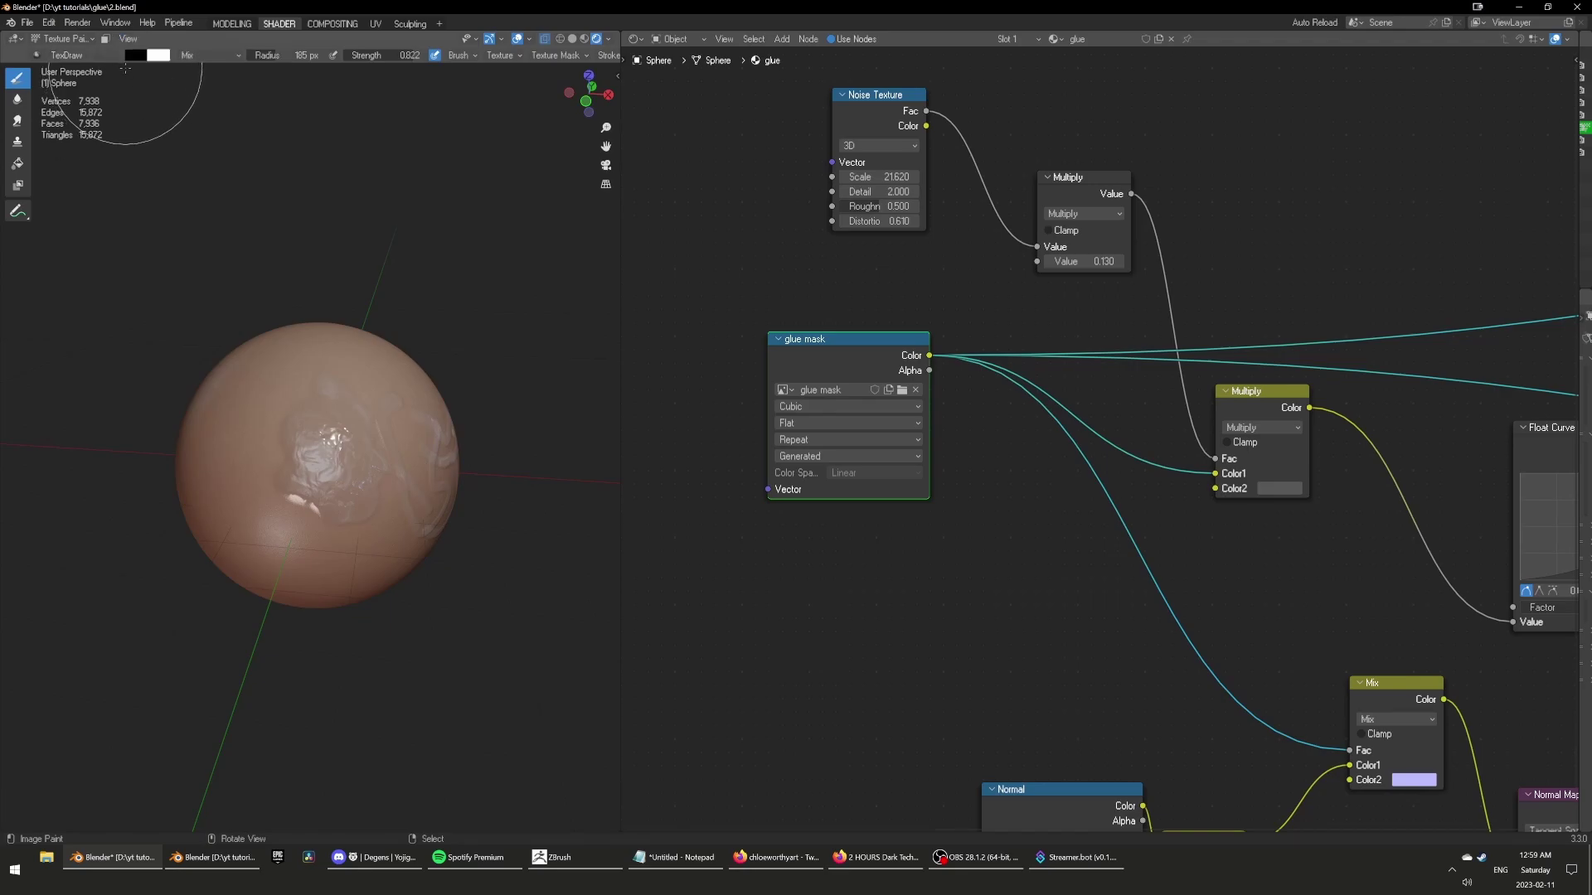
click(130, 39)
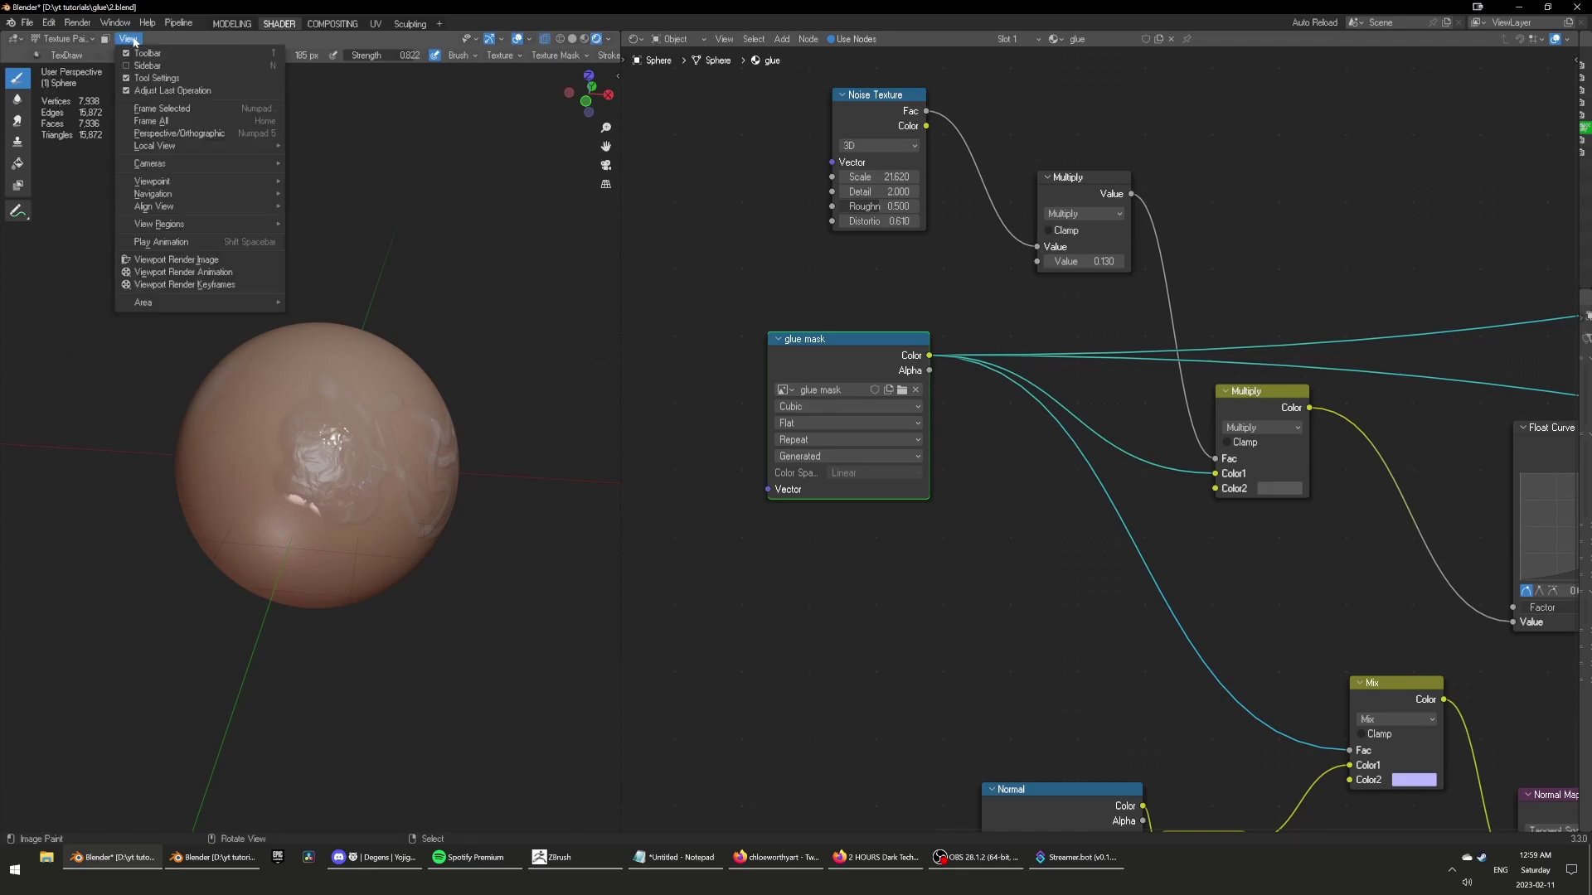
click(104, 40)
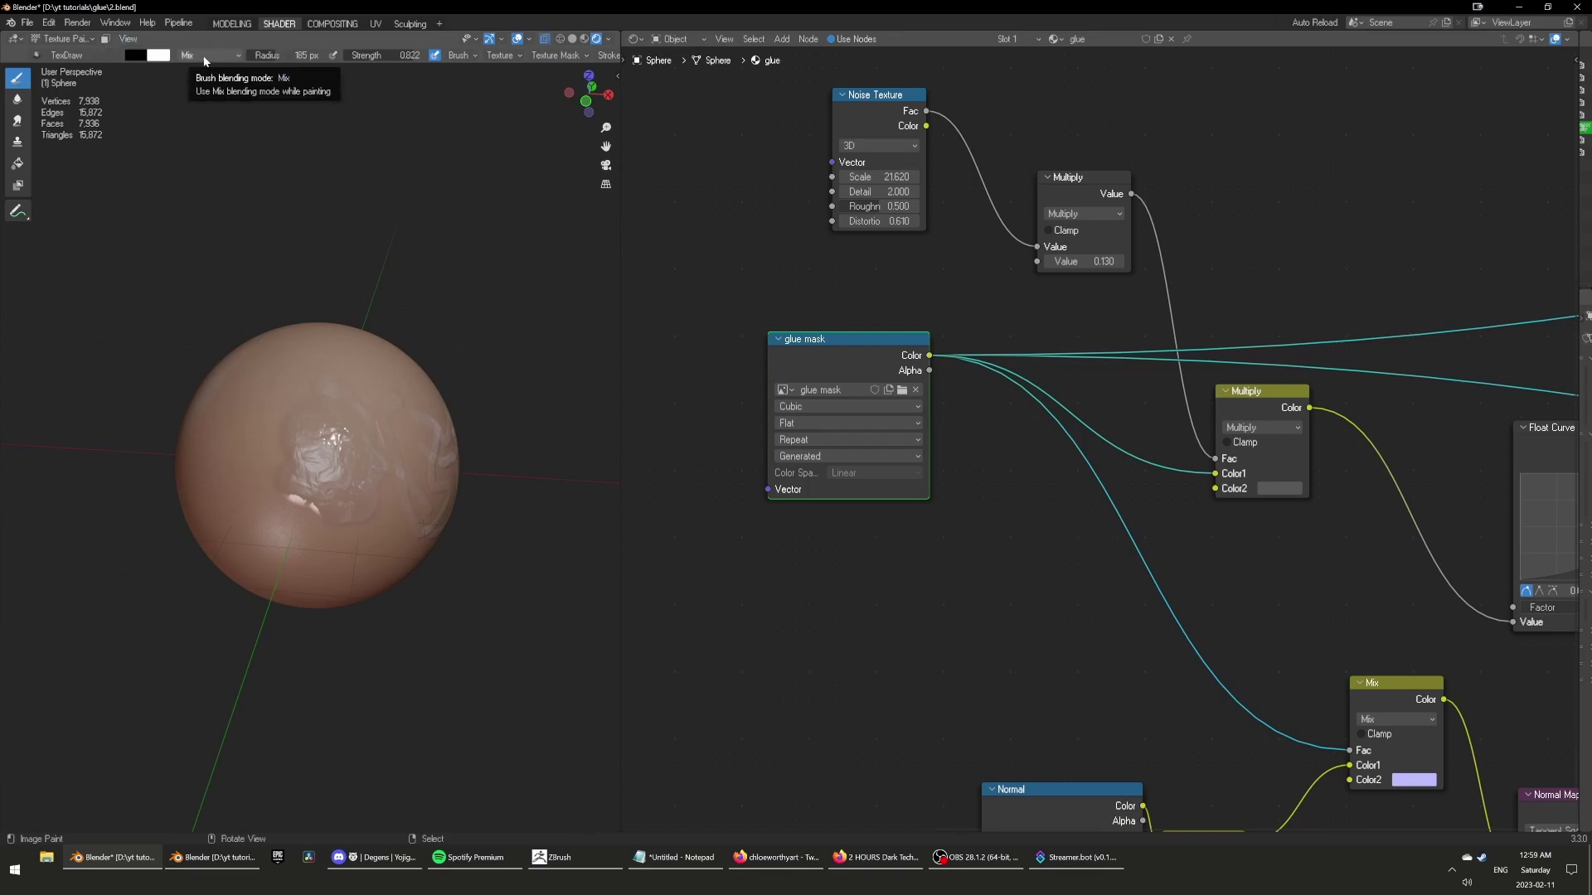
click(18, 164)
click(393, 520)
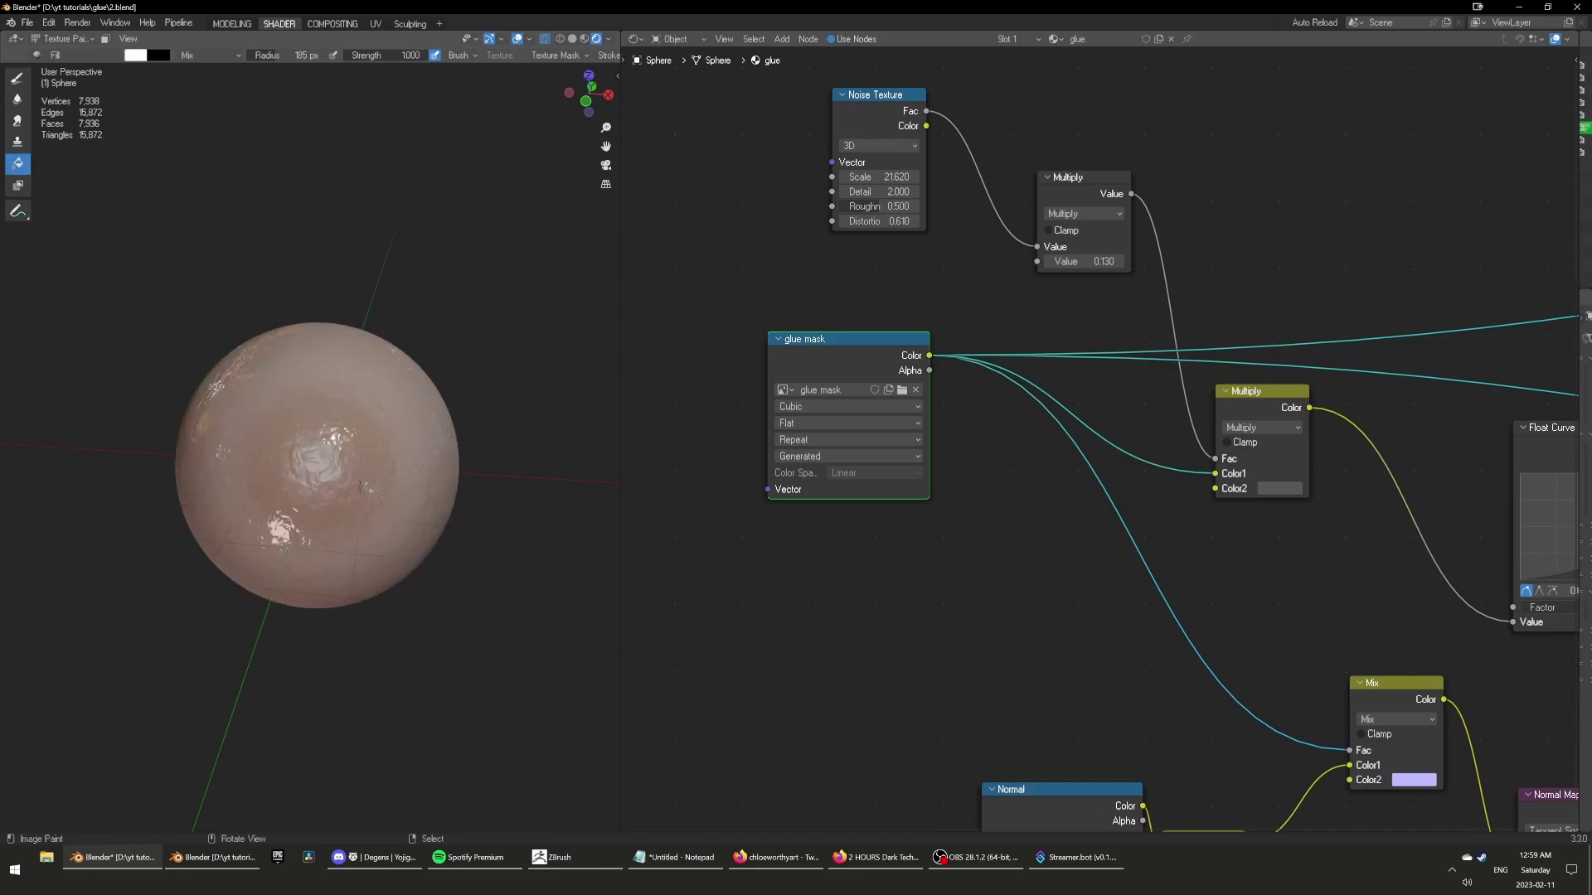
key(ctrl+z)
scroll(307, 511, up, 2)
Paint white glue strokes across the front of the sphere with the Draw brush at 67 px radius, and enlarge the radius to 131 px.
click(17, 78)
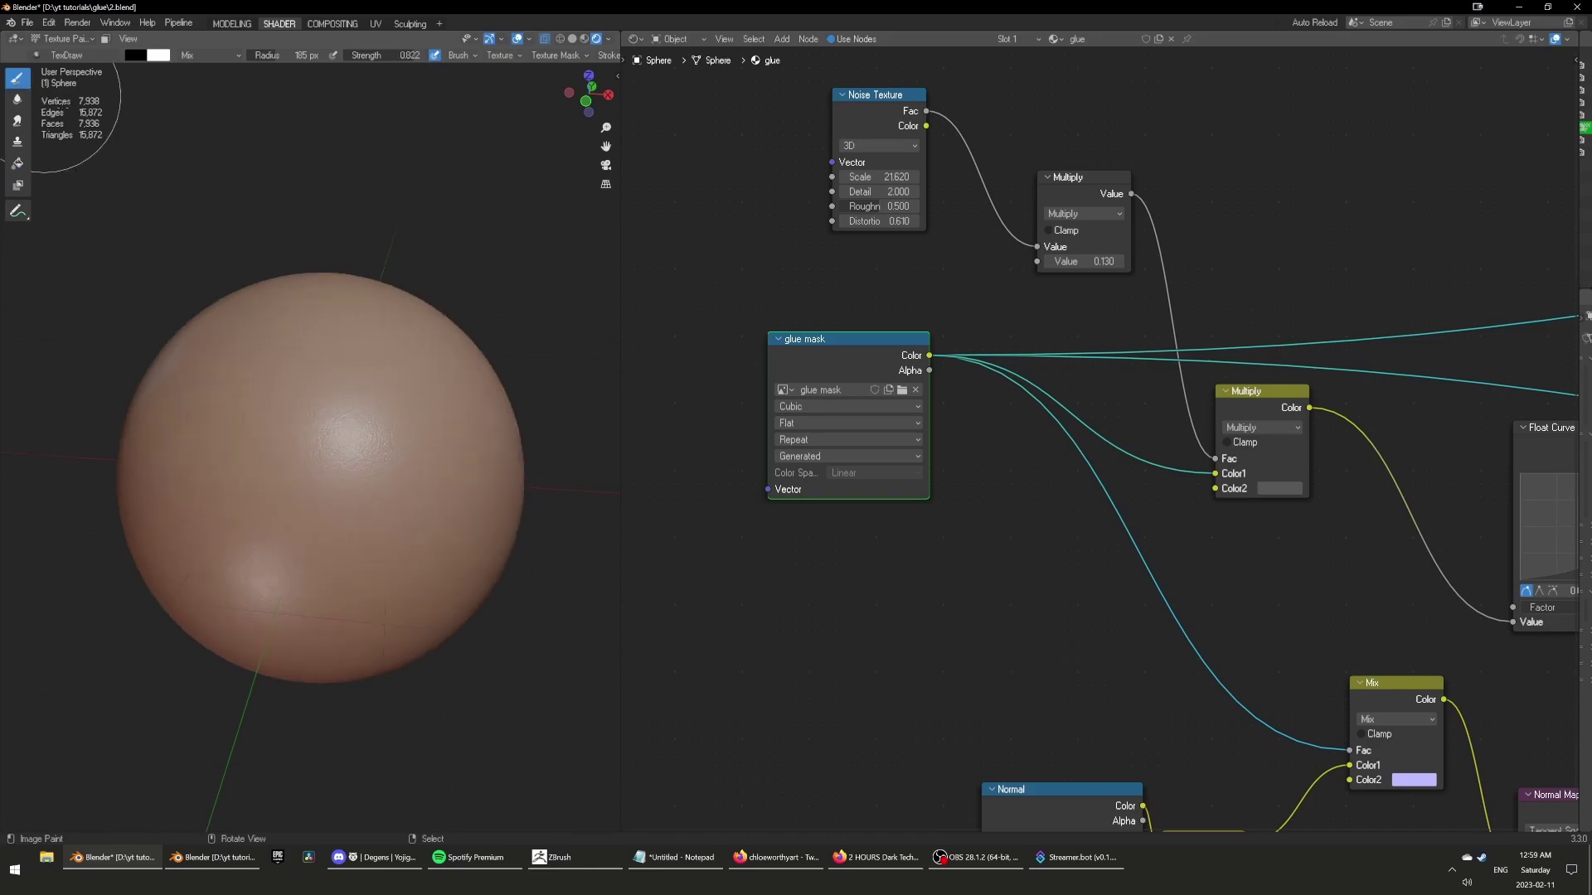
key(f)
click(385, 387)
scroll(313, 438, up, 2)
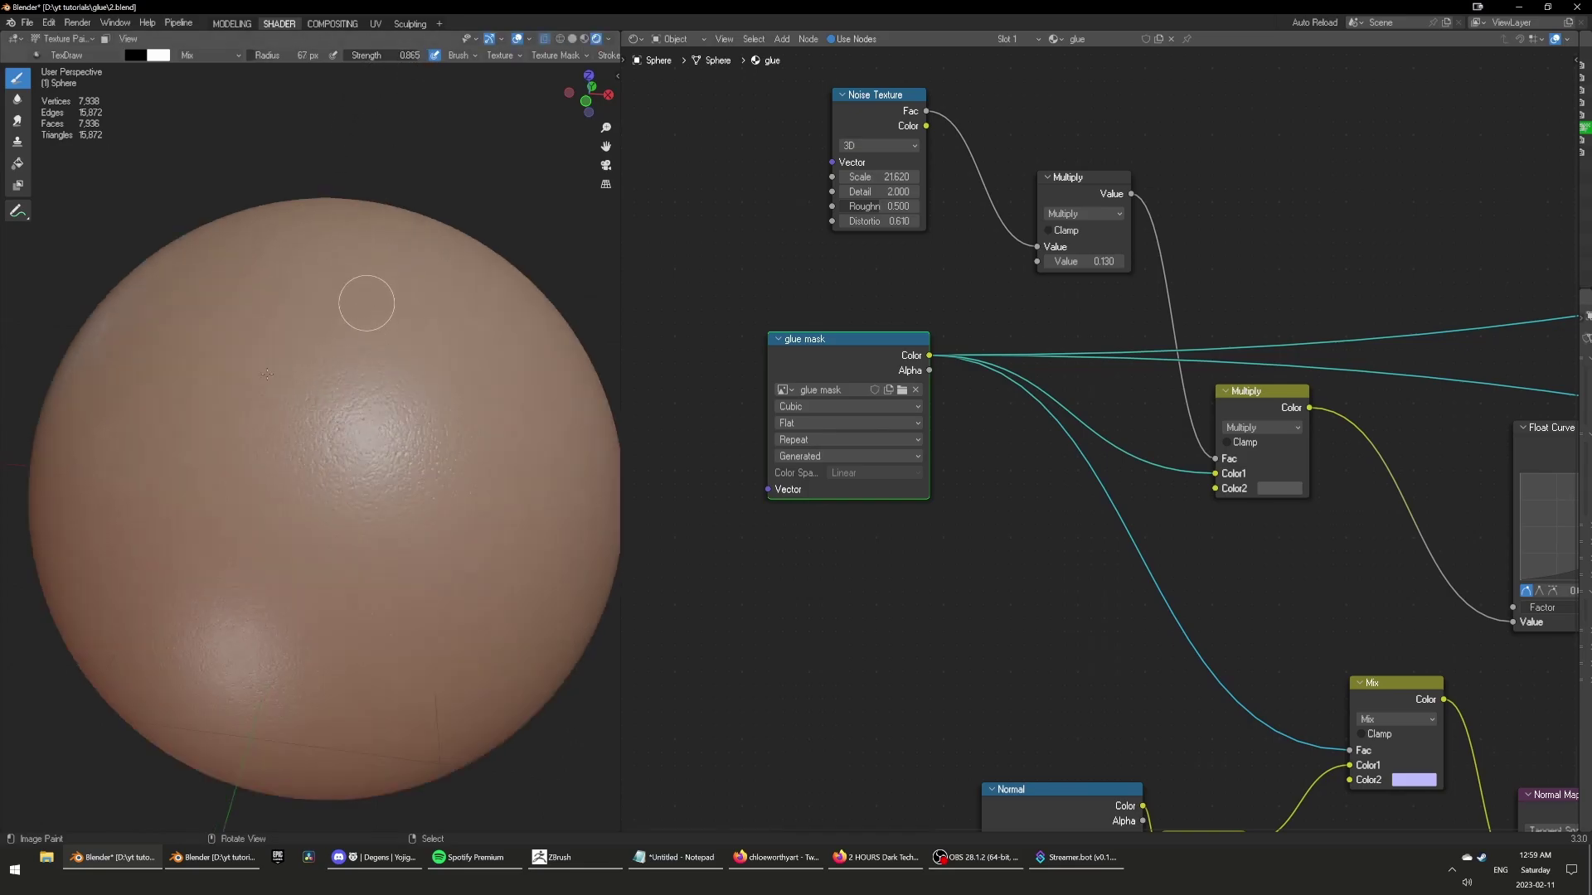
mouse_move(406, 299)
mouse_down()
mouse_move(354, 552)
mouse_move(315, 498)
mouse_move(339, 520)
mouse_move(377, 518)
mouse_up()
mouse_move(343, 451)
mouse_down()
mouse_move(319, 406)
mouse_move(327, 365)
mouse_move(226, 437)
mouse_move(308, 489)
mouse_move(412, 471)
mouse_move(461, 416)
mouse_move(440, 365)
mouse_move(490, 446)
mouse_up()
key(f)
click(311, 376)
Move the middle point of the Float Curve feeding the Bump height to 0.5727, 0.3666.
scroll(1105, 514, down, 3)
middle_drag(1052, 529, 938, 354)
middle_drag(1439, 338, 1222, 426)
scroll(1222, 426, up, 2)
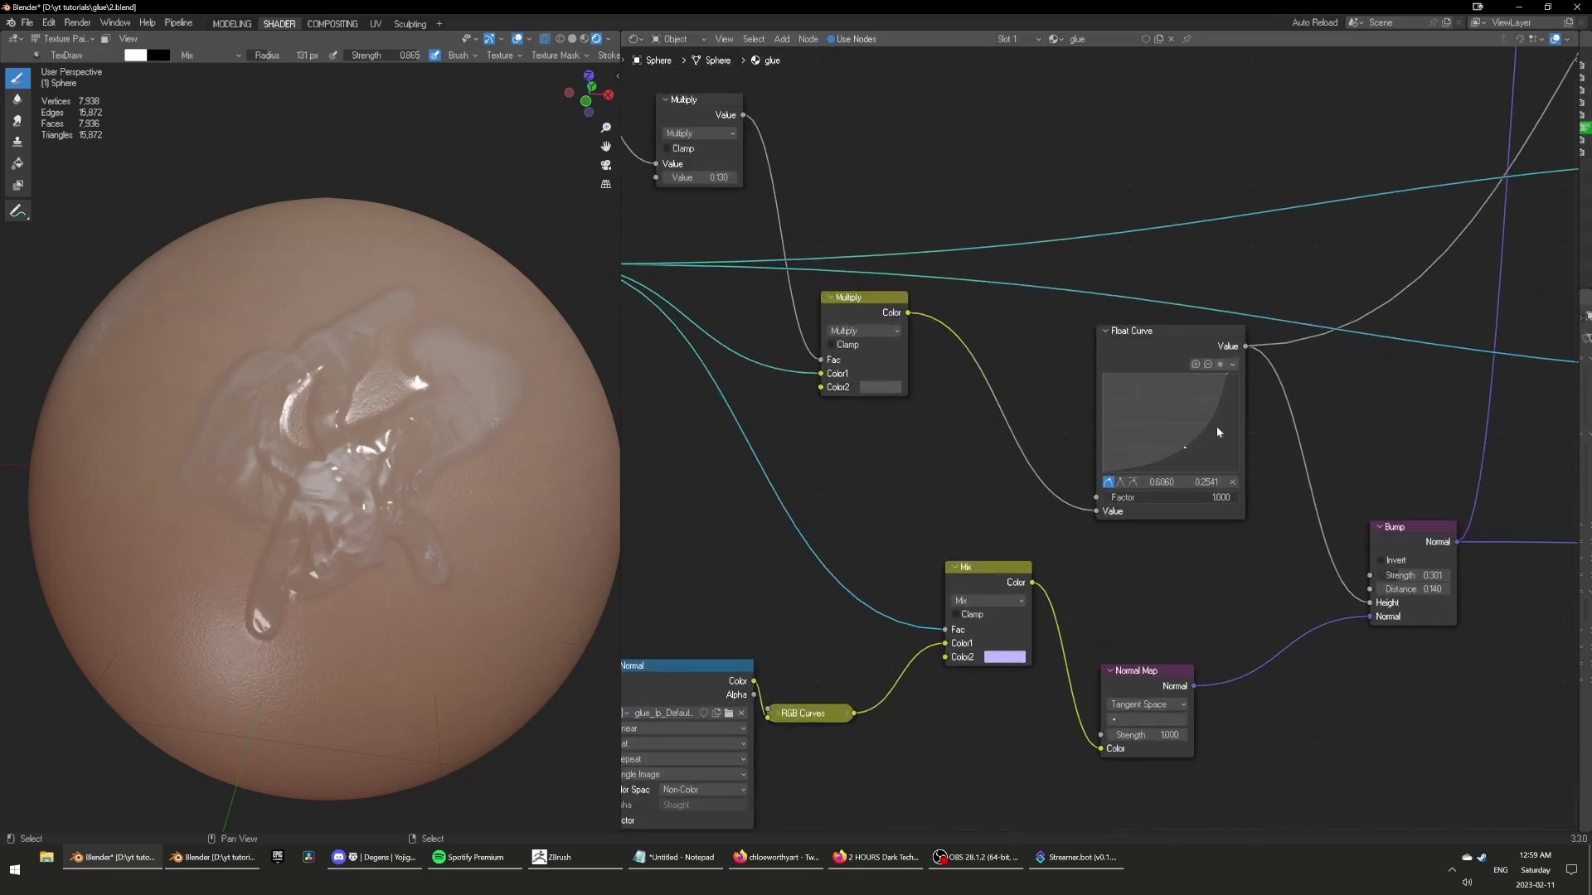
drag(1187, 448, 1180, 441)
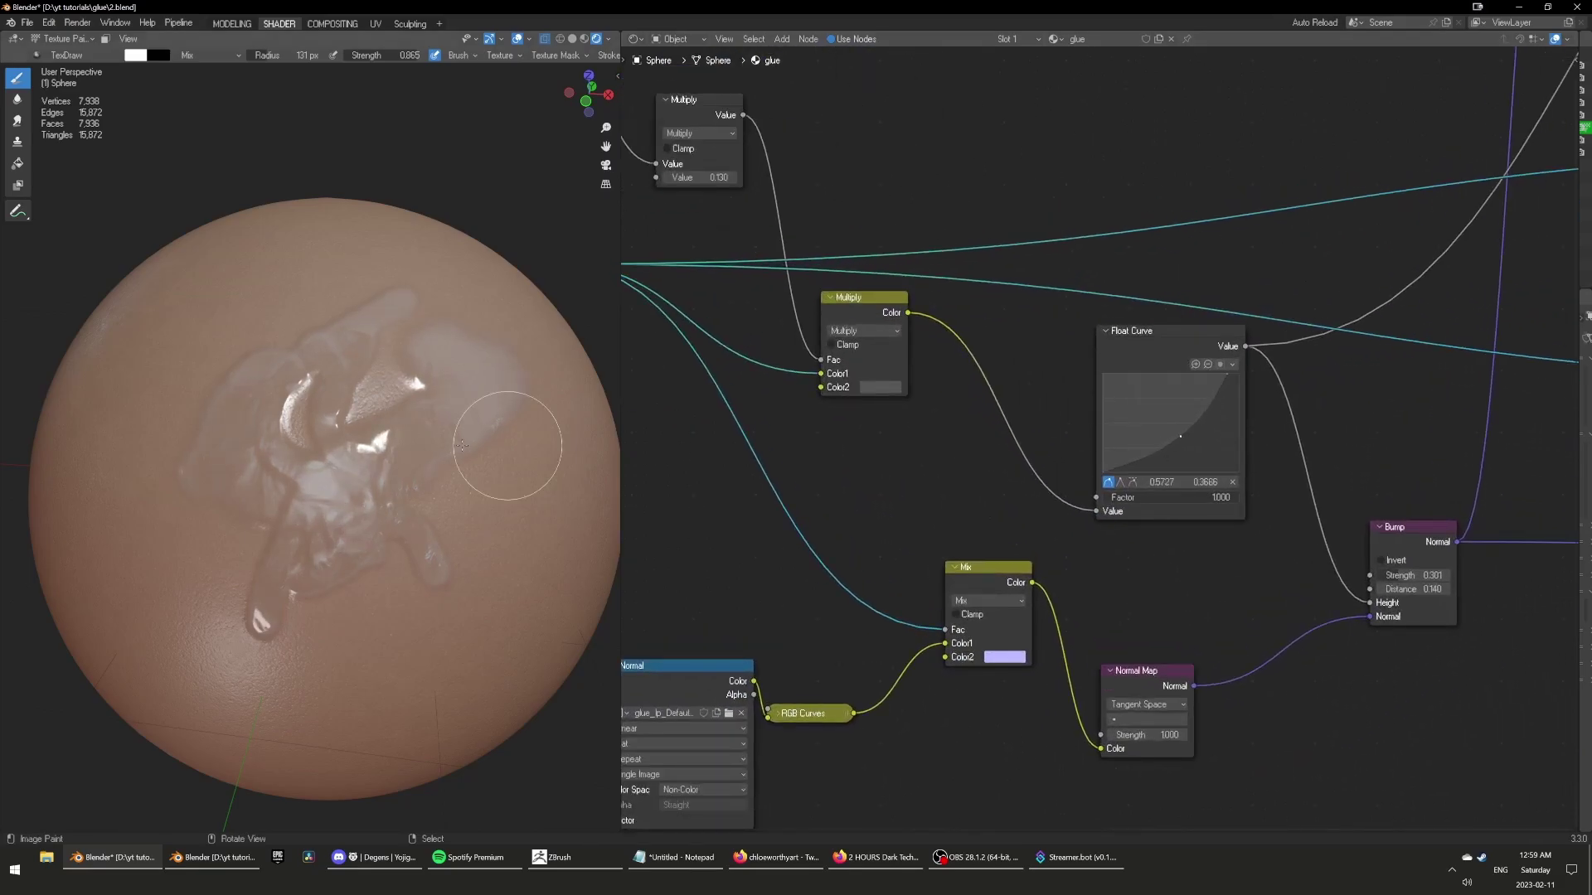
Paint more glue on the sphere's front, lowering the brush strength to 0.413 for softer strokes along the side.
middle_drag(456, 445, 479, 445)
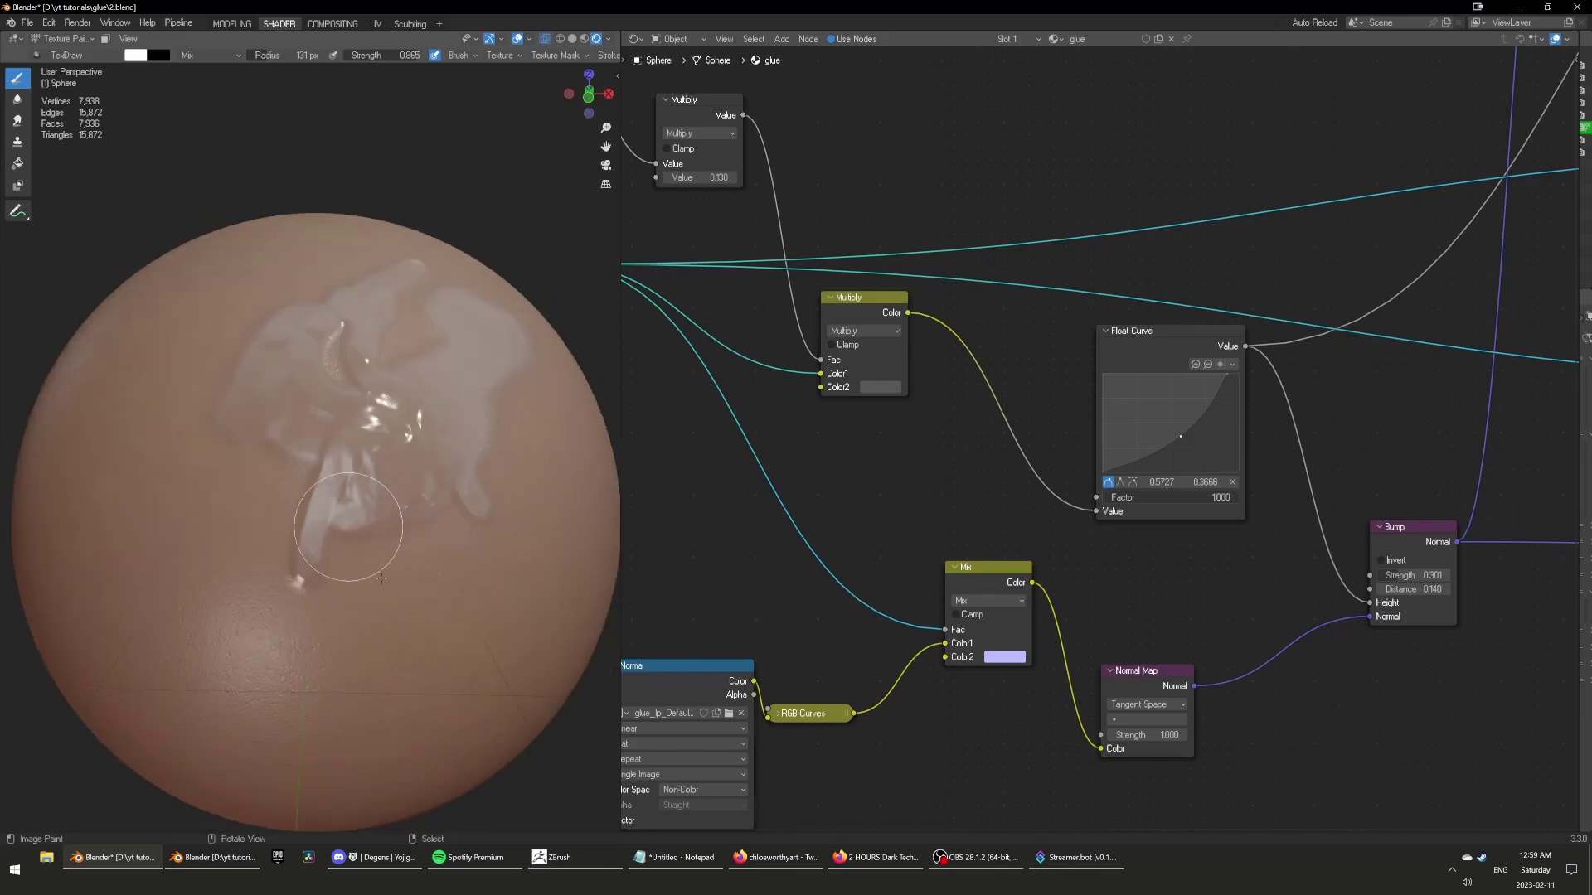
mouse_move(380, 577)
mouse_down()
mouse_move(340, 609)
mouse_move(273, 447)
mouse_move(363, 399)
mouse_move(408, 337)
mouse_up()
drag(408, 55, 388, 55)
mouse_move(194, 433)
mouse_down()
mouse_move(222, 521)
mouse_move(211, 503)
mouse_move(328, 656)
mouse_move(427, 539)
mouse_move(493, 384)
mouse_move(220, 335)
mouse_move(292, 493)
mouse_up()
mouse_move(292, 493)
middle_down()
mouse_move(257, 423)
mouse_move(281, 478)
middle_up()
Erase glue from the upper middle of the painted area with black, and return the brush to white.
key(x)
mouse_move(286, 341)
mouse_down()
mouse_move(361, 411)
mouse_move(365, 354)
mouse_up()
middle_drag(365, 353, 371, 377)
key(x)
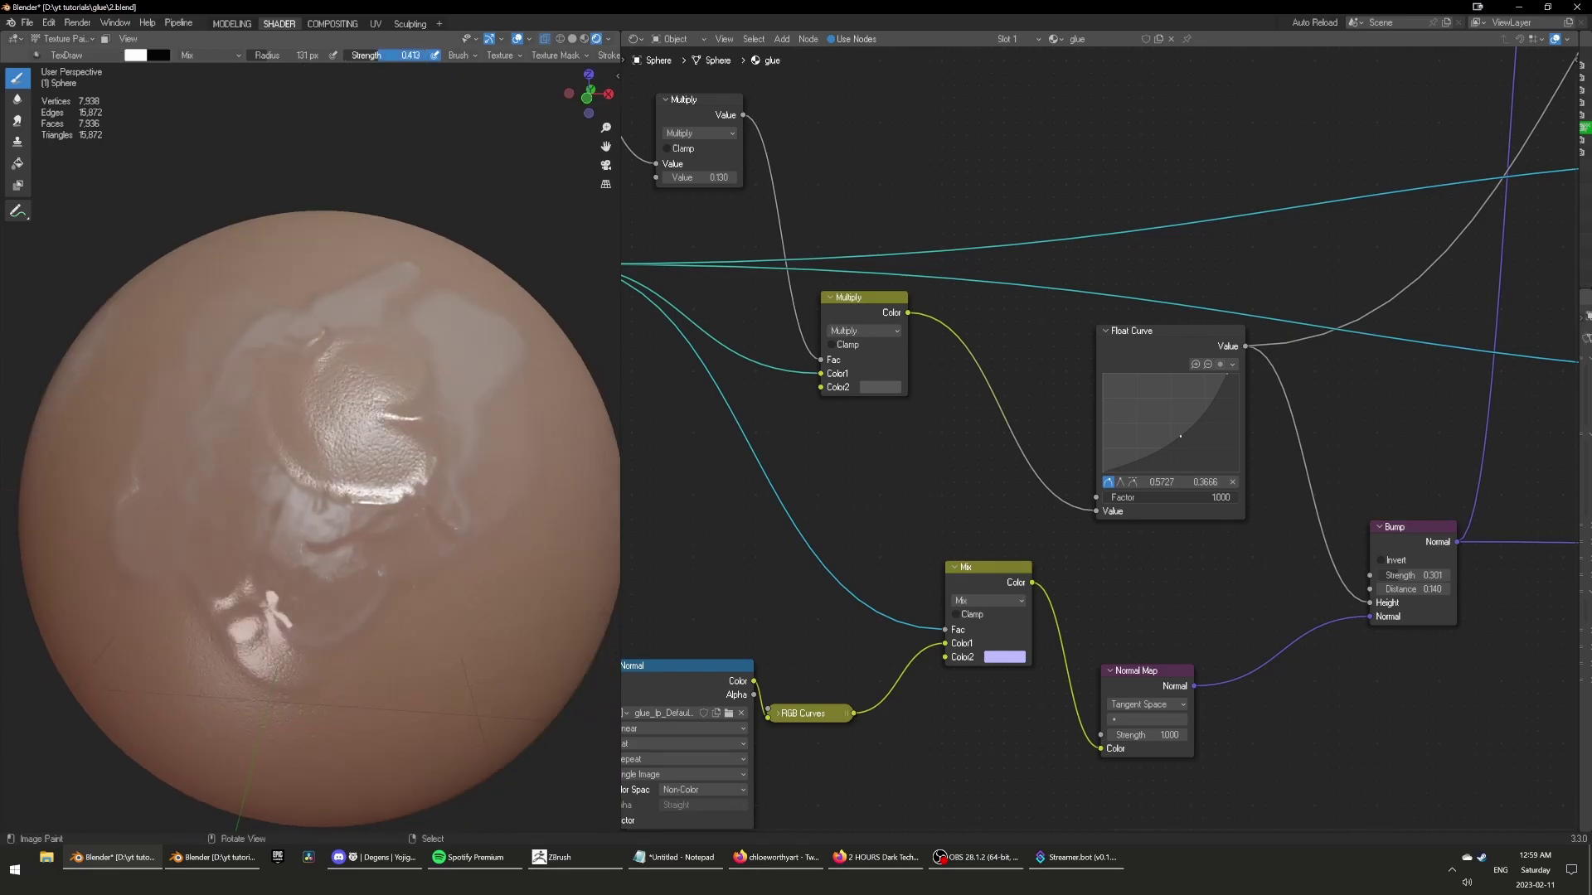
Reduce the brush strength to 0.269 and paint a faint layer of glue over the centre of the sphere.
drag(379, 55, 369, 55)
mouse_move(334, 334)
mouse_down()
mouse_move(368, 345)
mouse_move(336, 439)
mouse_move(350, 507)
mouse_move(278, 469)
mouse_move(264, 440)
mouse_up()
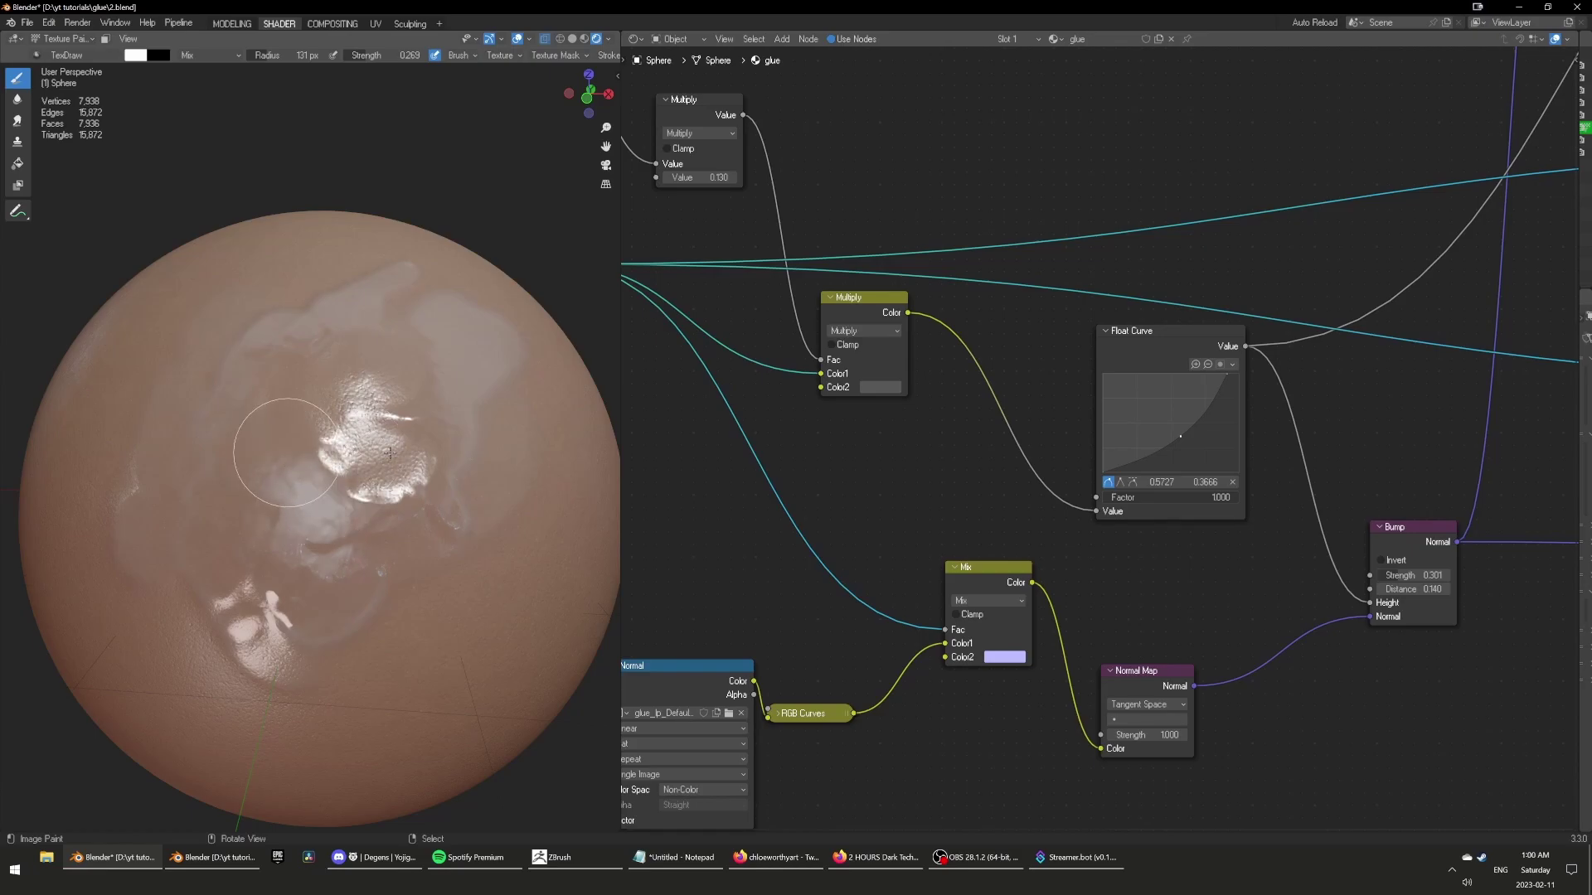
mouse_move(389, 454)
middle_down()
mouse_move(403, 383)
mouse_move(421, 457)
middle_up()
scroll(422, 462, down, 2)
key(x)
scroll(464, 581, up, 4)
key(x)
mouse_move(213, 401)
middle_down()
mouse_move(329, 455)
mouse_move(242, 539)
middle_up()
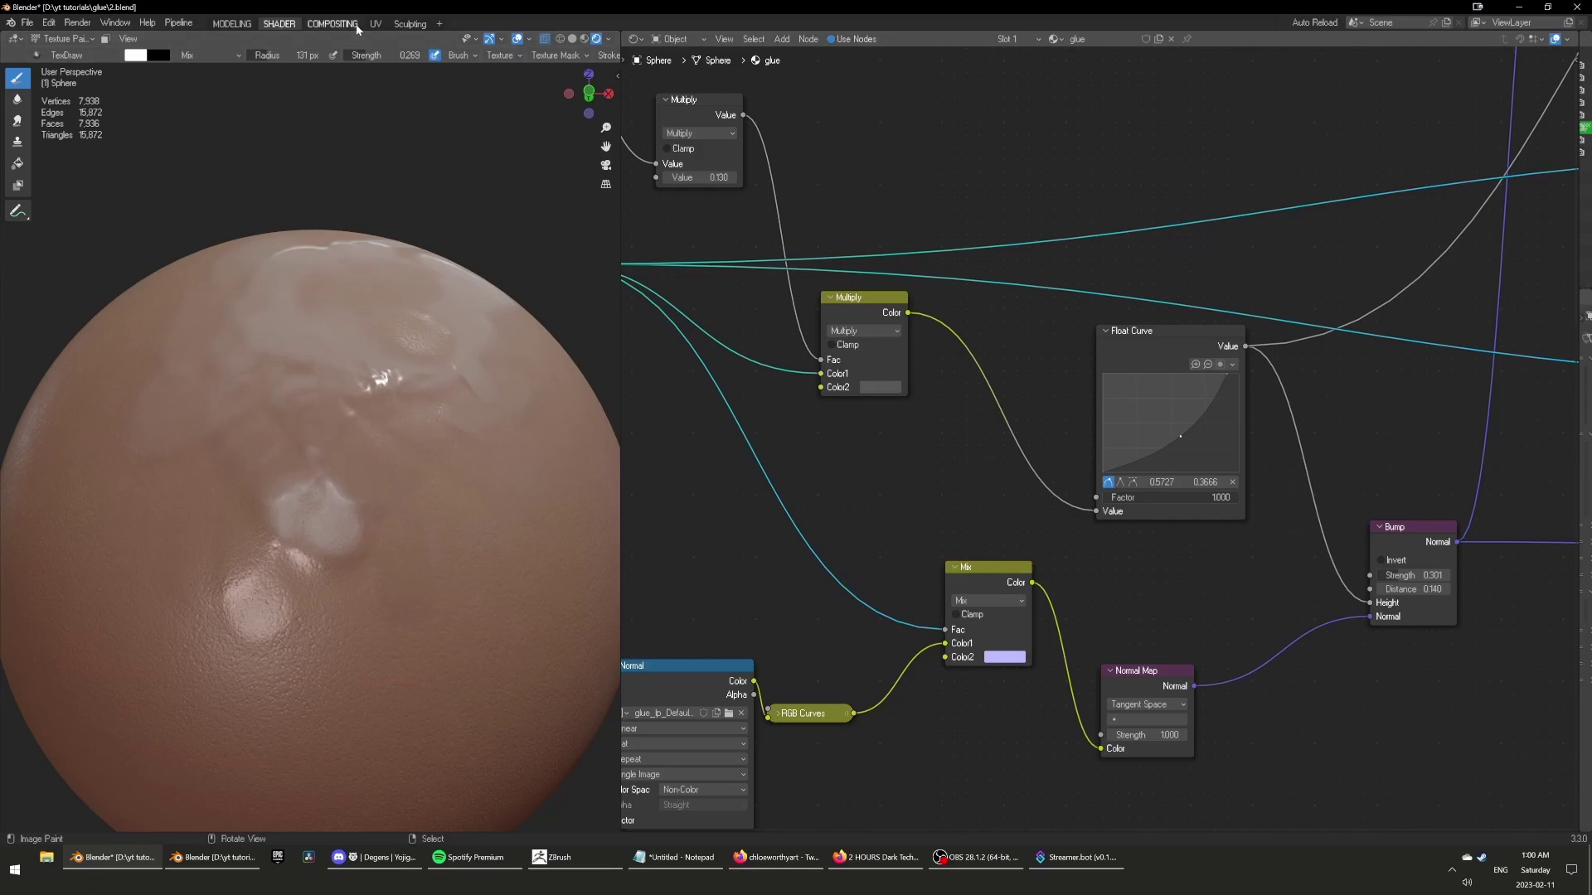
Set the brush strength to 0.394 and paint glue strokes over the lower part of the painted area.
drag(372, 59, 382, 60)
mouse_move(291, 515)
mouse_down()
mouse_move(345, 397)
mouse_move(443, 495)
mouse_up()
middle_drag(426, 357, 450, 503)
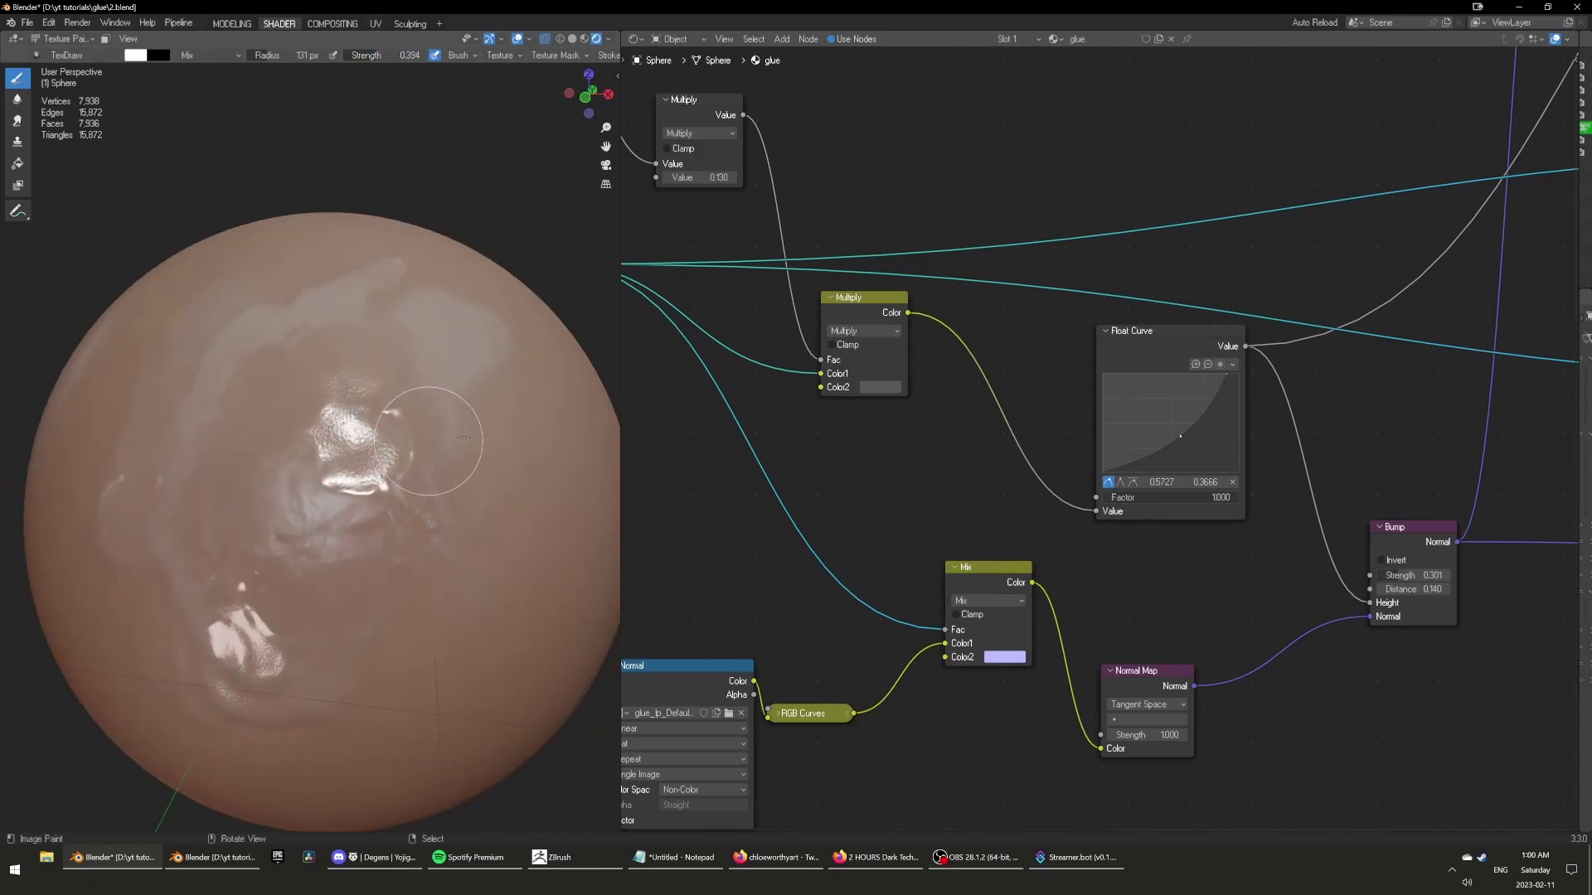
middle_drag(244, 330, 231, 440)
drag(231, 440, 285, 523)
middle_drag(285, 523, 344, 485)
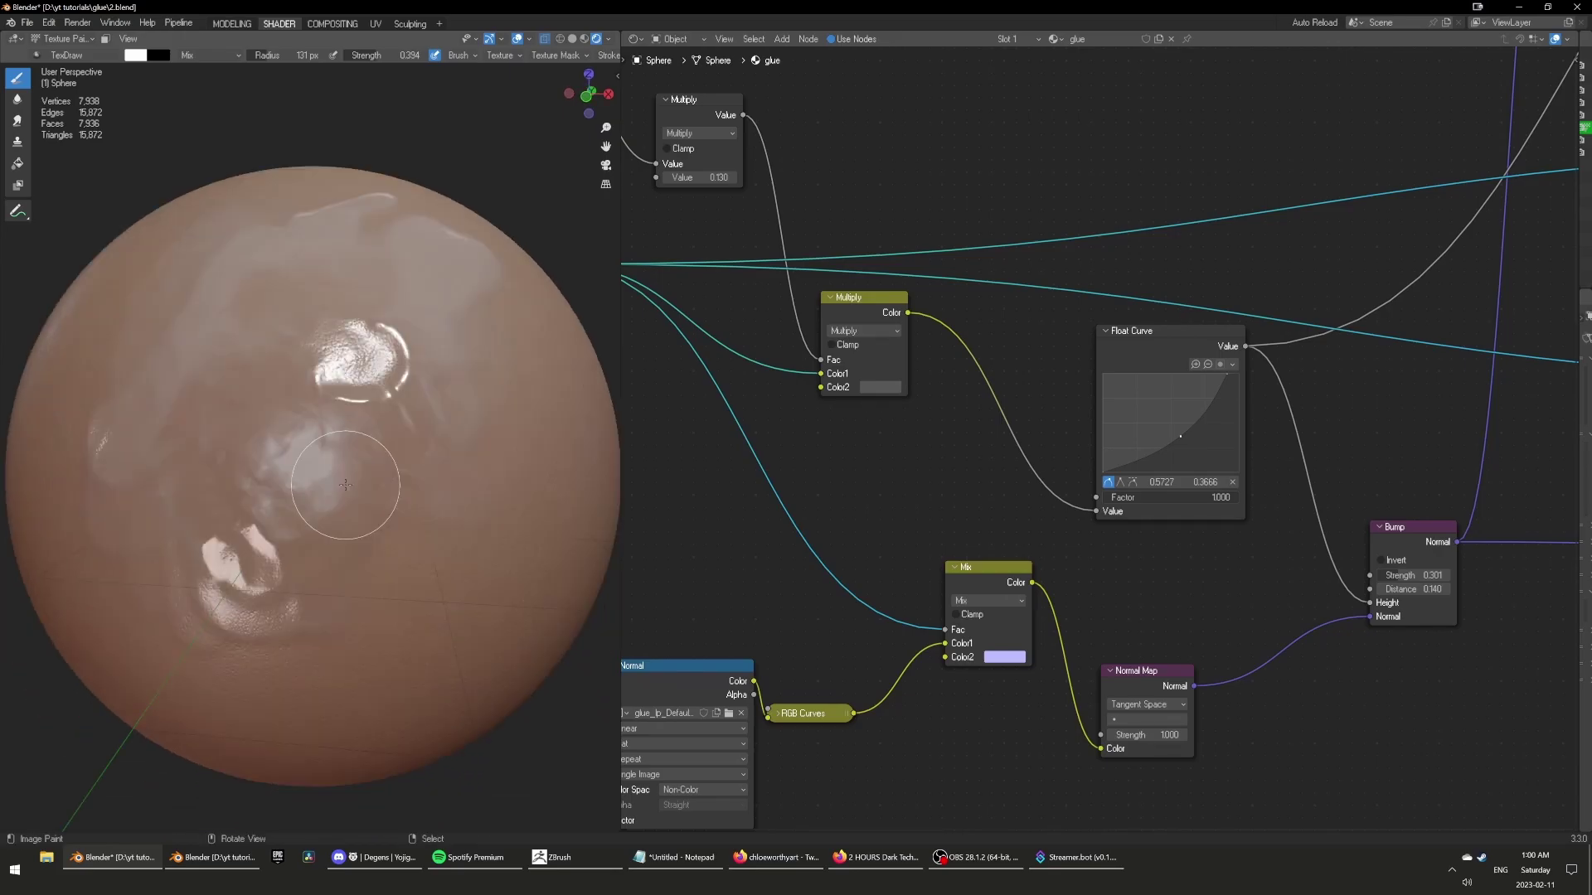
Smear the painted glue downward into drips with the Smear brush.
click(18, 121)
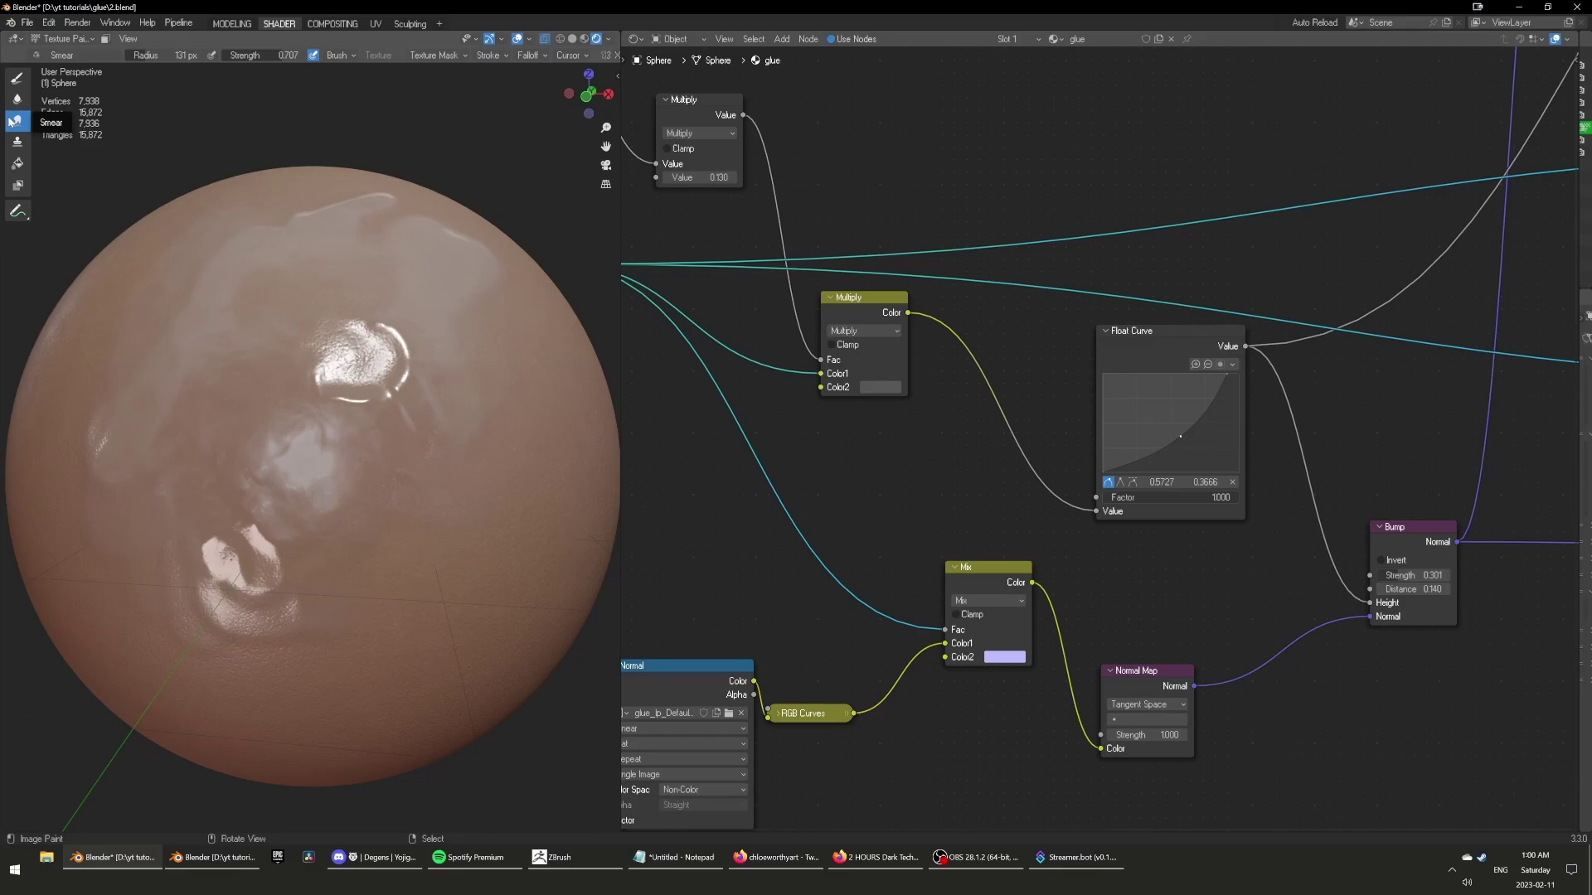
middle_drag(353, 475, 344, 463)
mouse_move(382, 475)
mouse_down()
mouse_move(336, 439)
mouse_move(340, 539)
mouse_move(390, 547)
mouse_move(380, 578)
mouse_up()
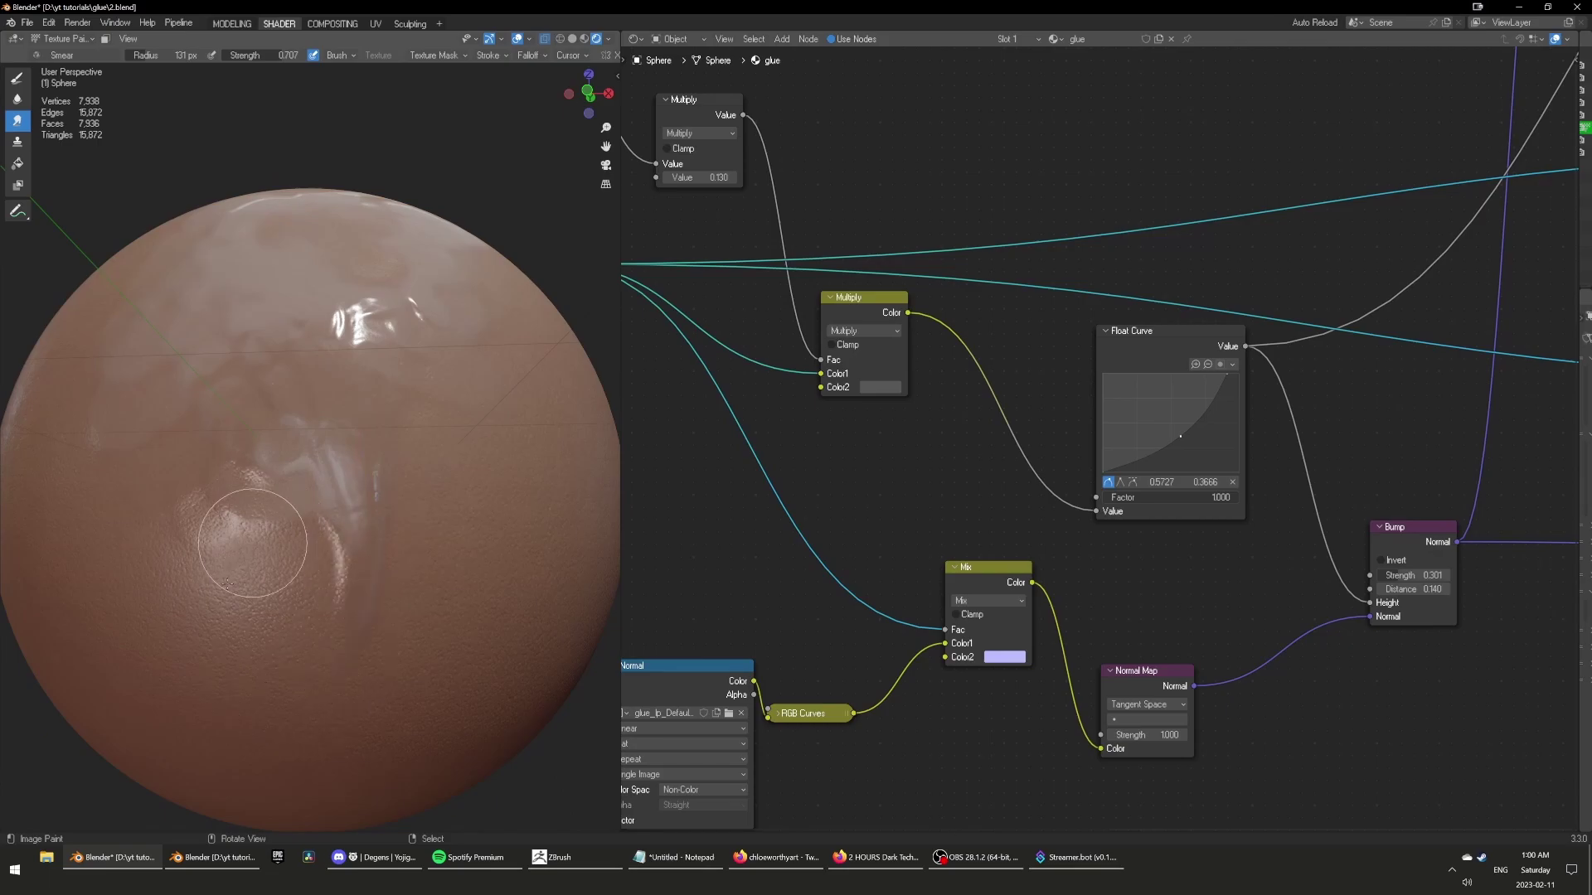
middle_drag(267, 530, 240, 531)
middle_drag(312, 579, 299, 547)
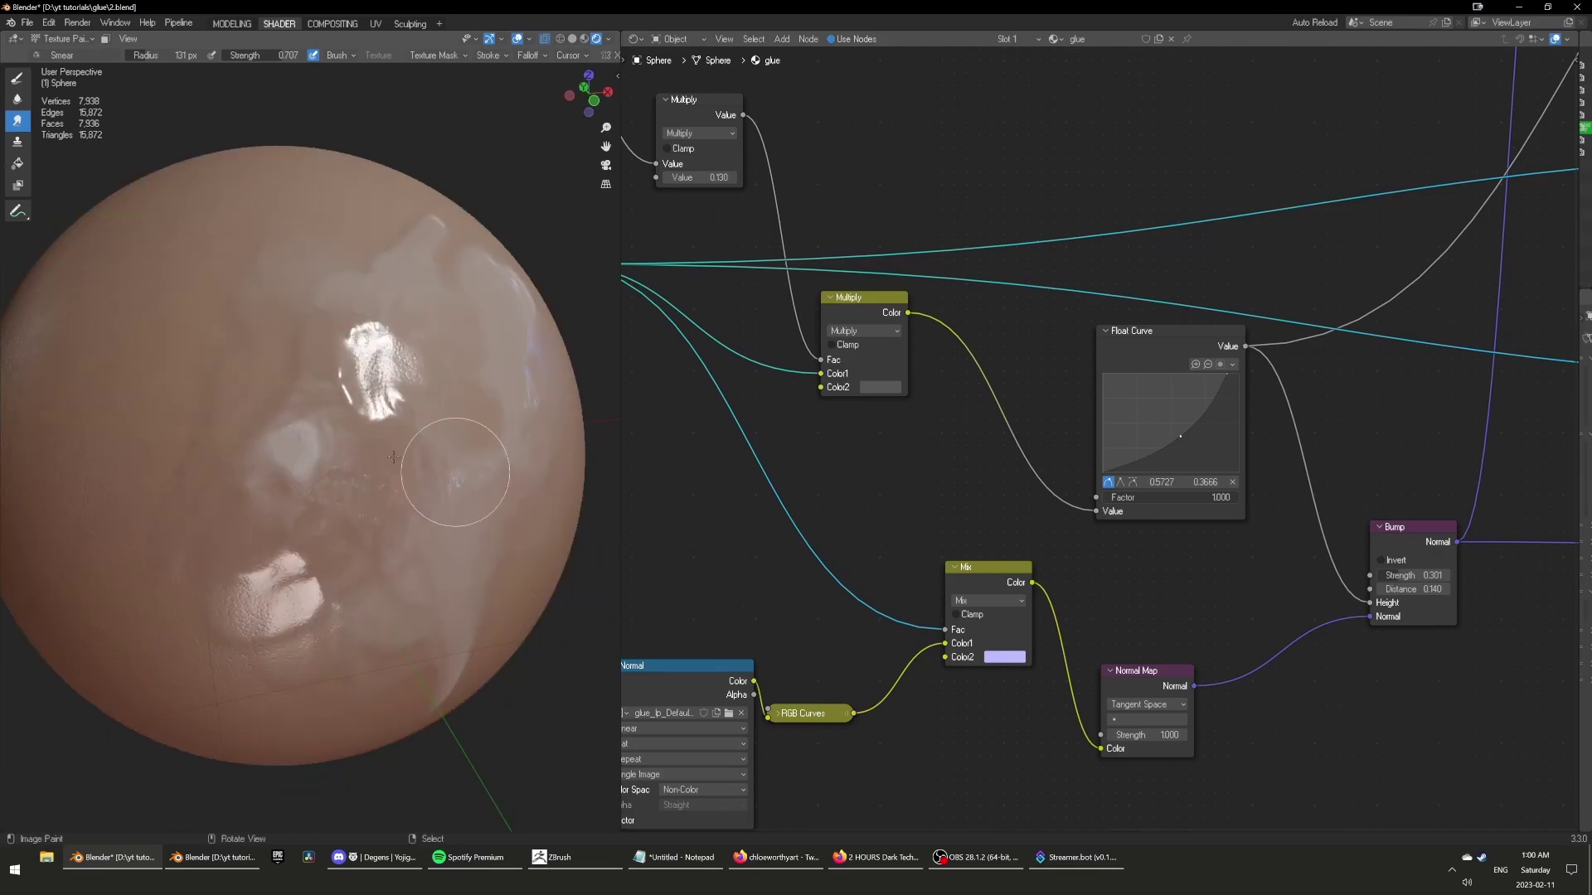
middle_drag(456, 474, 394, 391)
mouse_move(394, 390)
mouse_down()
mouse_move(408, 575)
mouse_move(380, 544)
mouse_move(359, 601)
mouse_up()
middle_drag(377, 653, 401, 677)
scroll(396, 465, down, 1)
scroll(453, 325, up, 2)
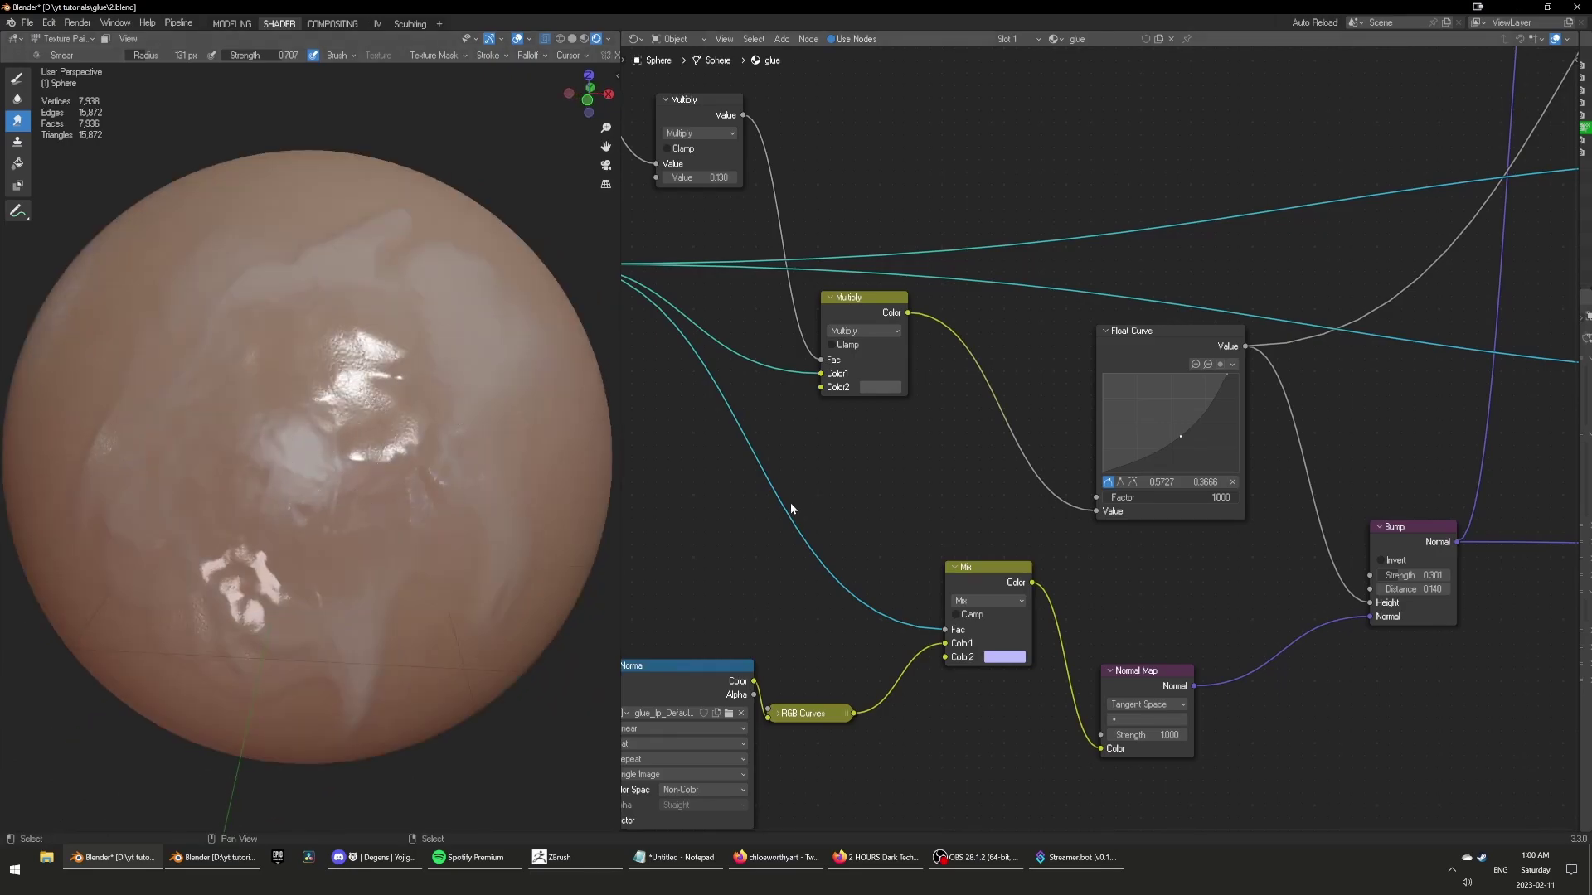
Set the Noise Texture's Scale to 31.220 and Distortion to -0.490, and the value of its Multiply math node to 0.110.
middle_drag(690, 540, 1005, 509)
scroll(1004, 509, down, 2)
middle_drag(948, 429, 995, 669)
scroll(995, 669, up, 2)
middle_drag(859, 484, 956, 547)
scroll(945, 506, up, 4)
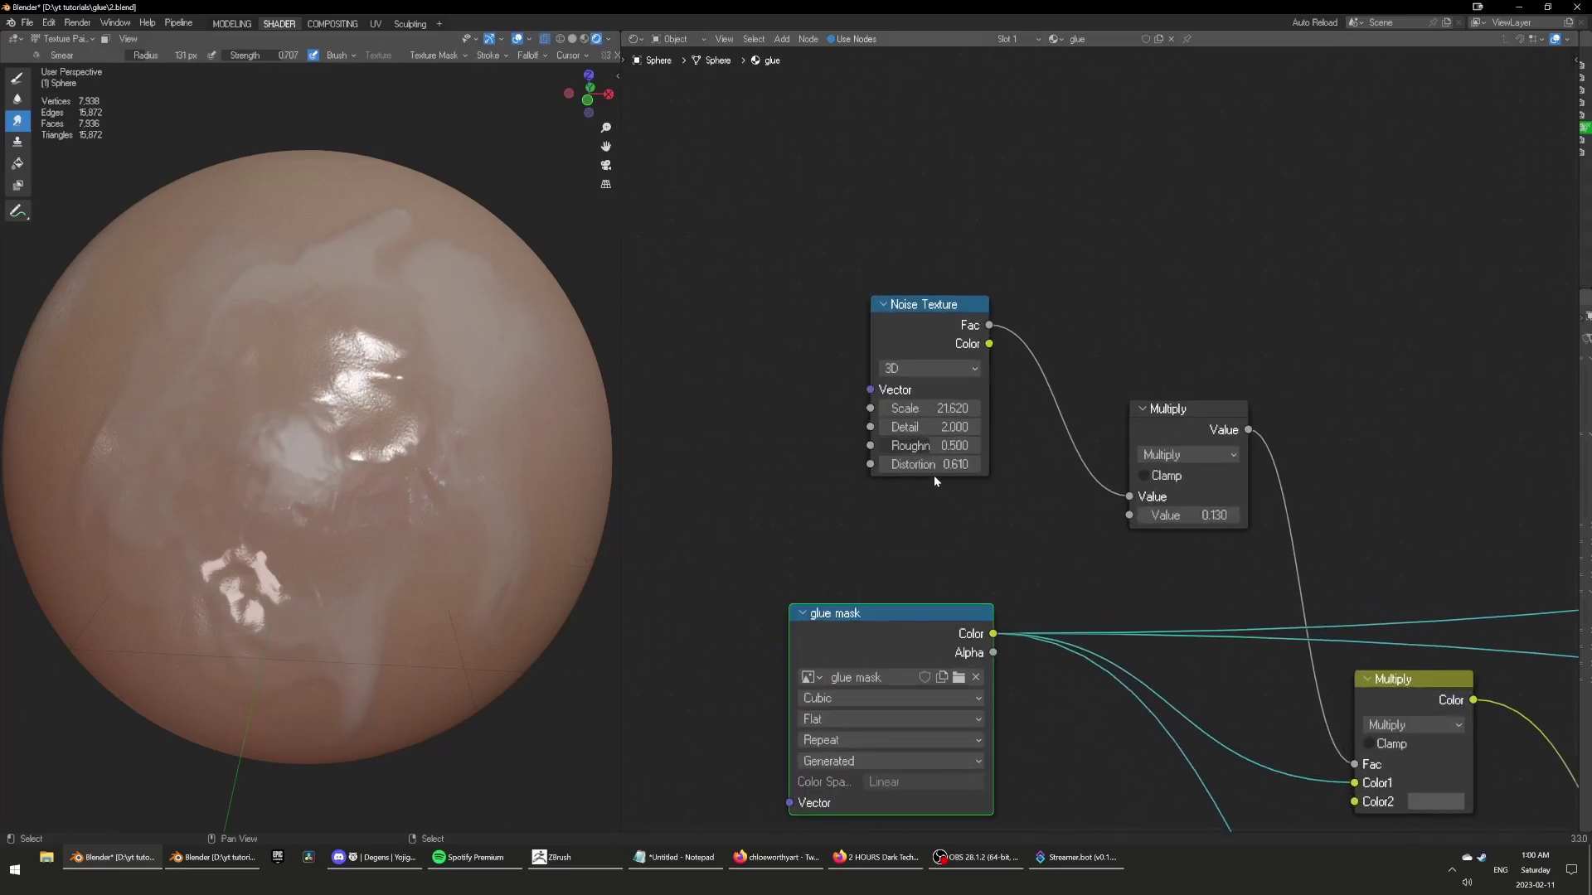
drag(929, 465, 1028, 465)
drag(928, 407, 907, 408)
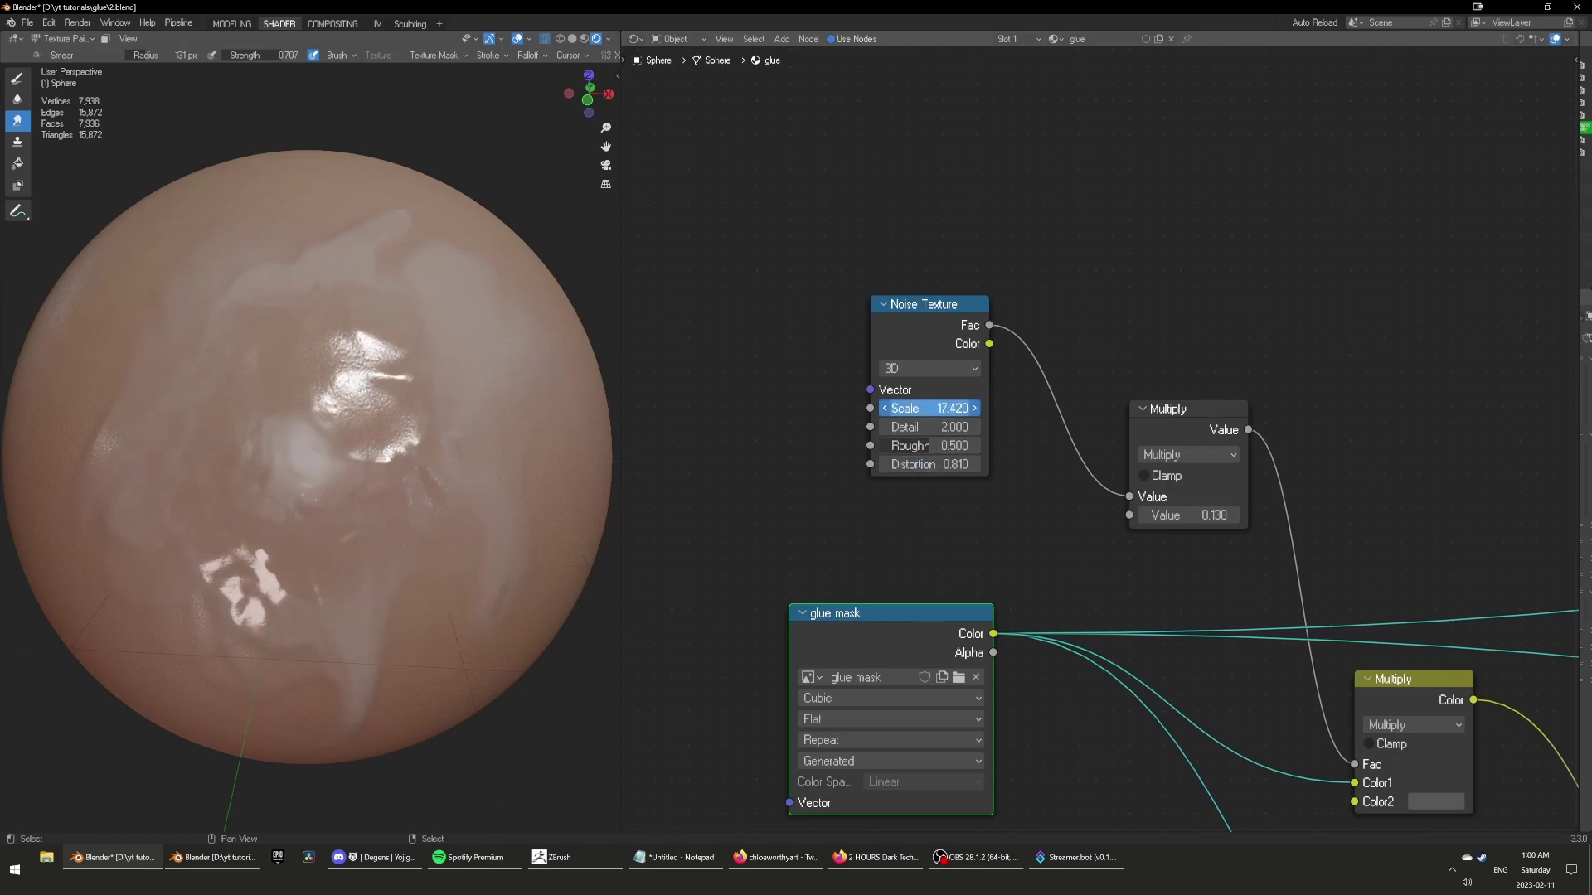
drag(928, 407, 966, 408)
drag(954, 465, 924, 465)
drag(1194, 515, 1157, 515)
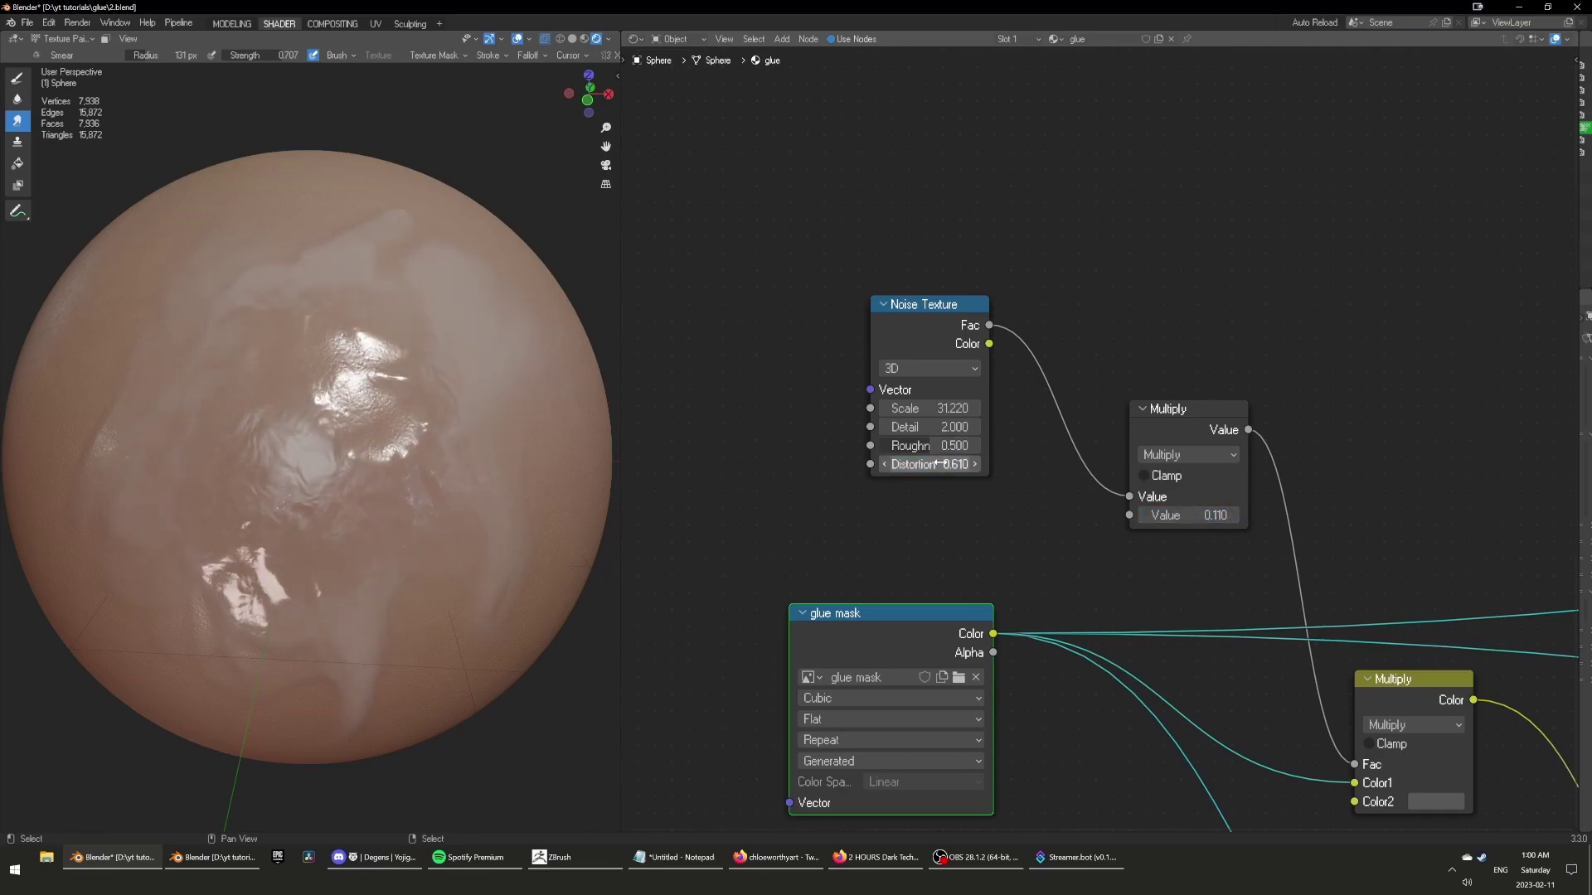
drag(939, 464, 921, 465)
Darken Color2 of the Multiply mix node before the Float Curve to near black.
click(1430, 801)
drag(1454, 650, 1452, 674)
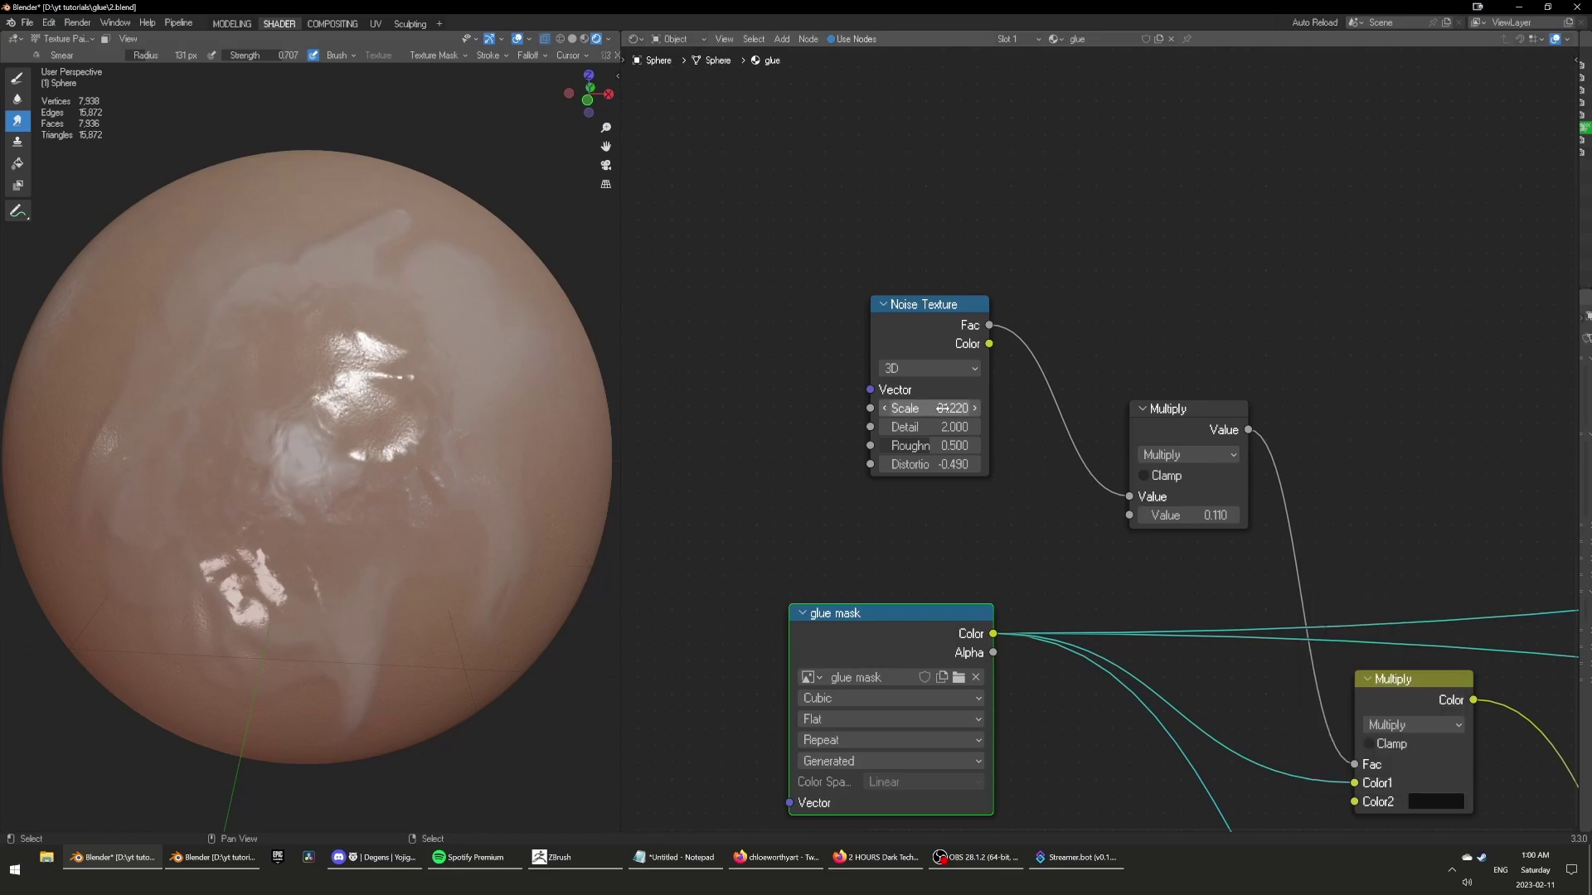
Set the Bump node's Strength to 0.574 and check the glue relief on the sphere.
scroll(1060, 503, down, 4)
middle_drag(1059, 503, 776, 172)
middle_drag(1369, 514, 1167, 456)
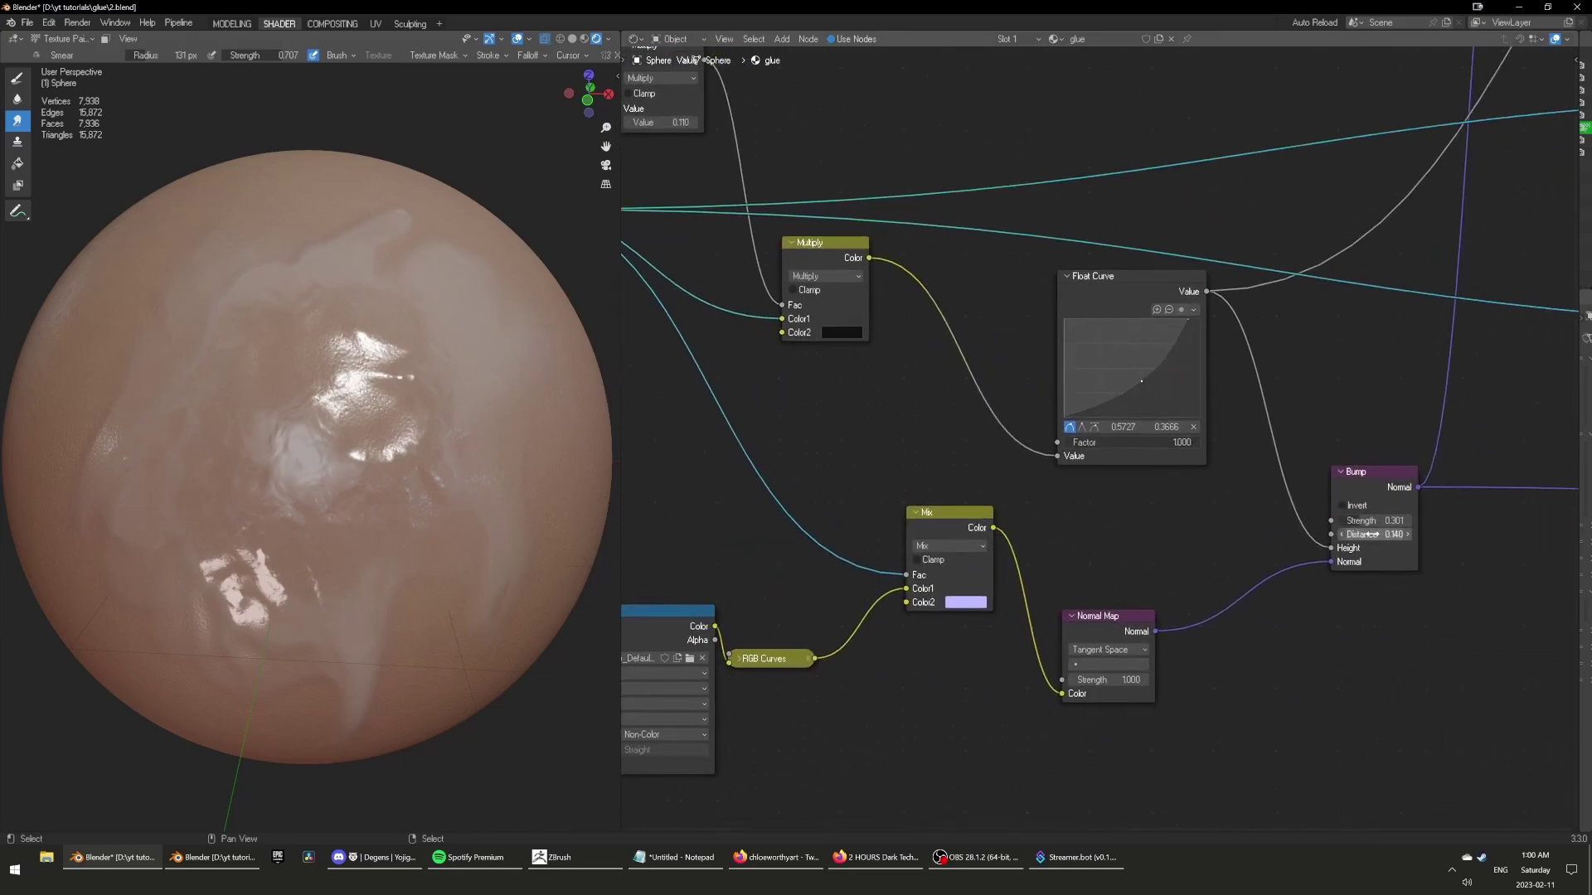
mouse_move(1363, 521)
mouse_down()
mouse_move(1409, 520)
mouse_move(1373, 521)
mouse_up()
mouse_move(278, 475)
middle_down()
mouse_move(281, 431)
mouse_move(290, 458)
middle_up()
scroll(290, 457, down, 1)
key(ctrl+z)
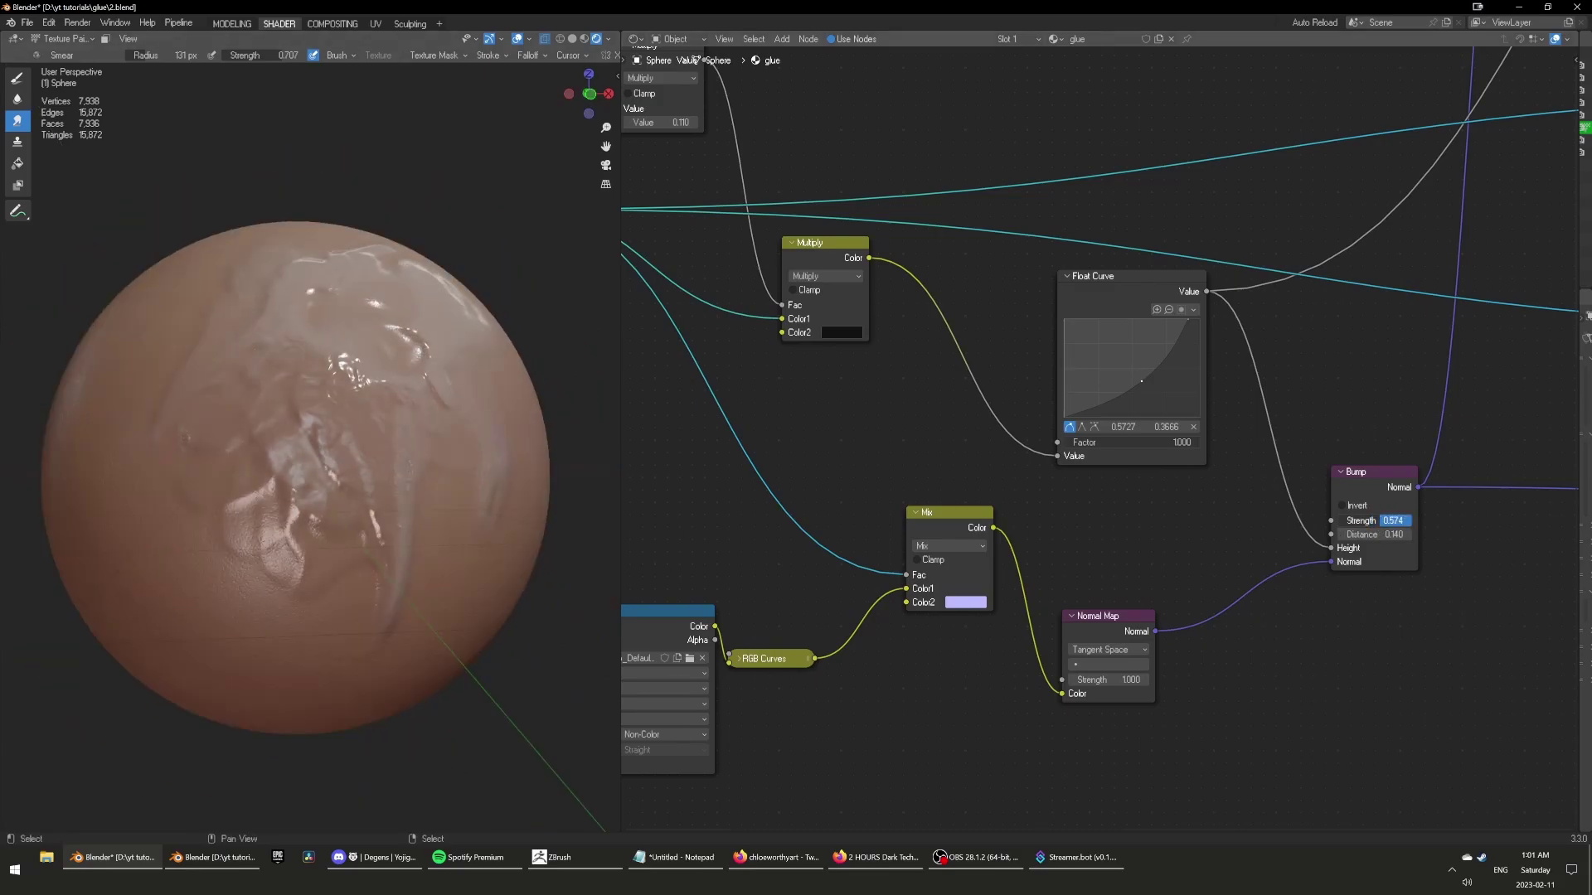
middle_drag(296, 454, 263, 433)
scroll(263, 434, up, 2)
Set the Noise Texture's Scale to 16.720 and Distortion to 0.710.
middle_drag(796, 314, 1164, 543)
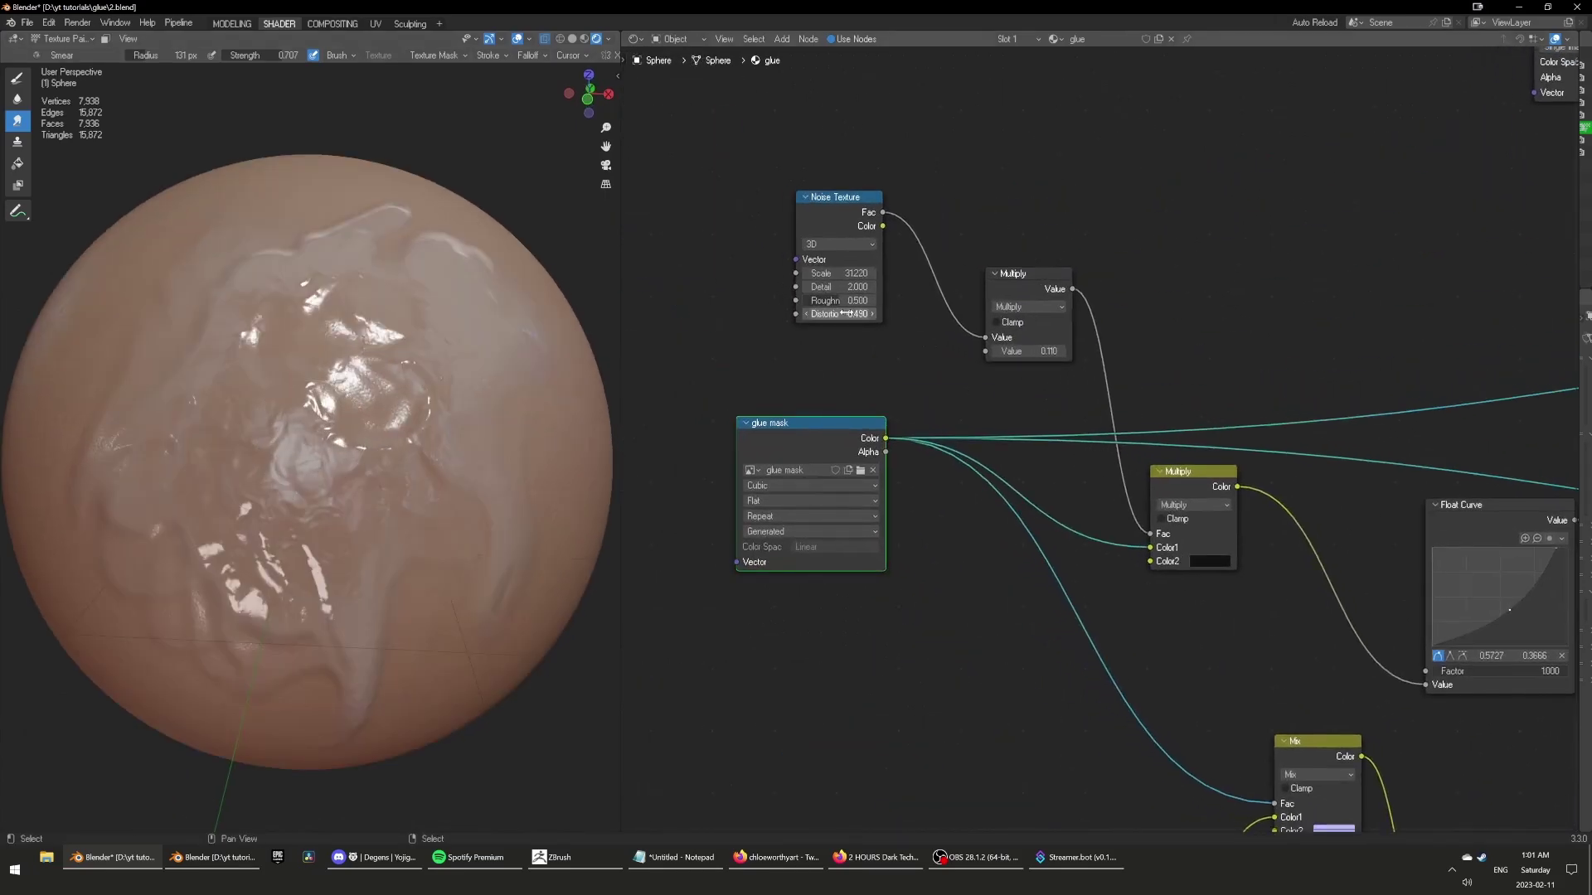
mouse_move(844, 314)
mouse_down()
mouse_move(818, 314)
mouse_move(862, 273)
mouse_move(904, 273)
mouse_move(847, 309)
mouse_up()
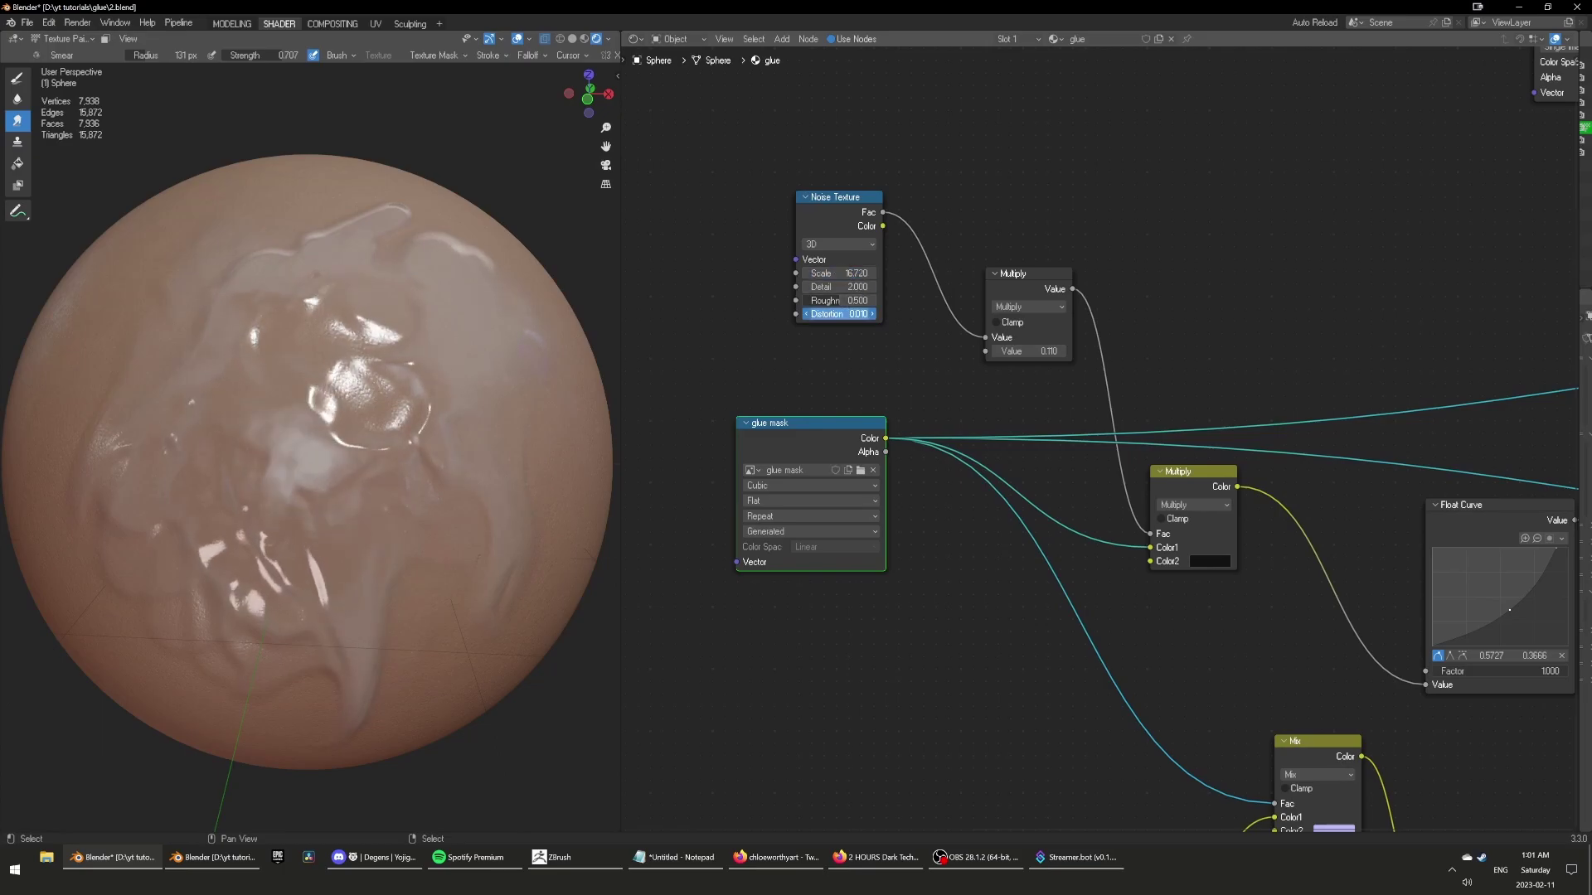
scroll(221, 435, down, 2)
middle_drag(221, 435, 278, 458)
scroll(238, 415, up, 4)
scroll(278, 458, down, 3)
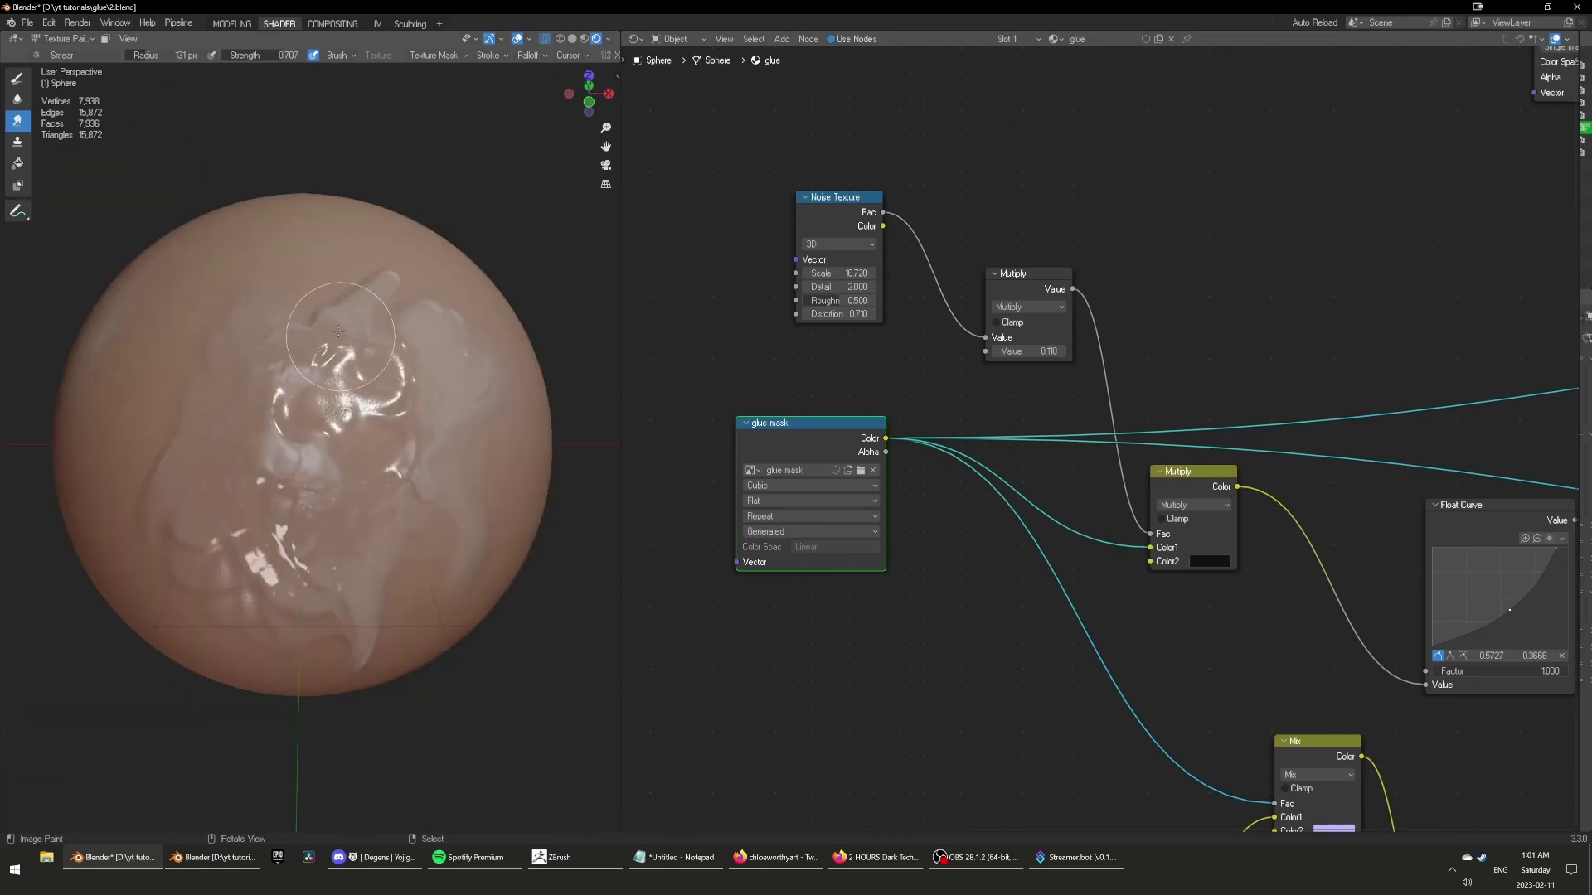
Paint additional soft white glue around the existing glue with the Draw brush at 0.394 strength.
click(18, 78)
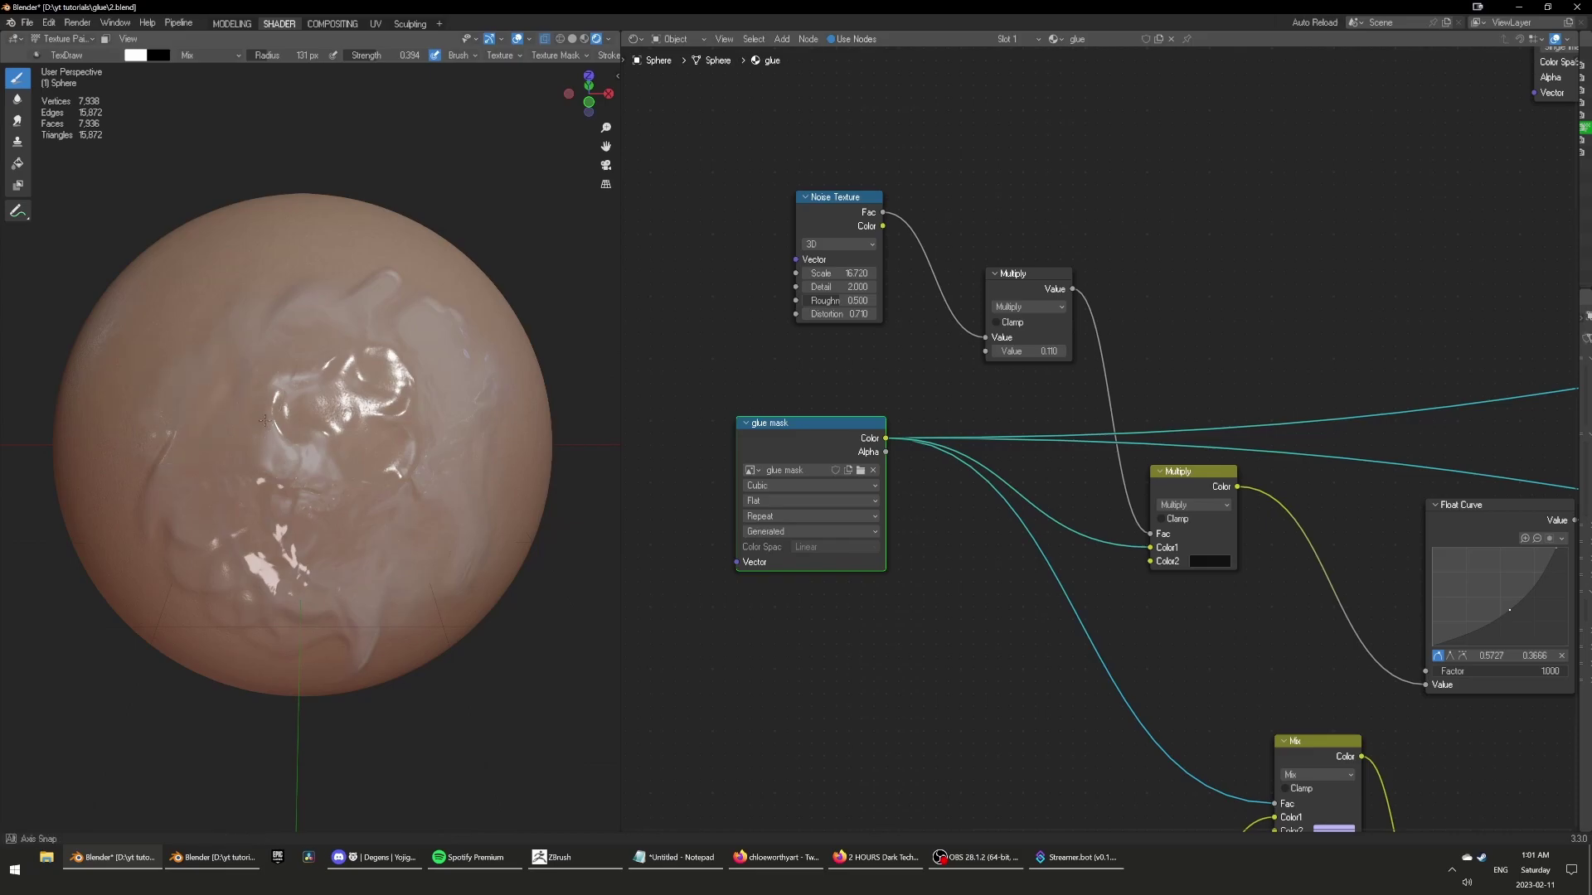
middle_drag(190, 377, 266, 373)
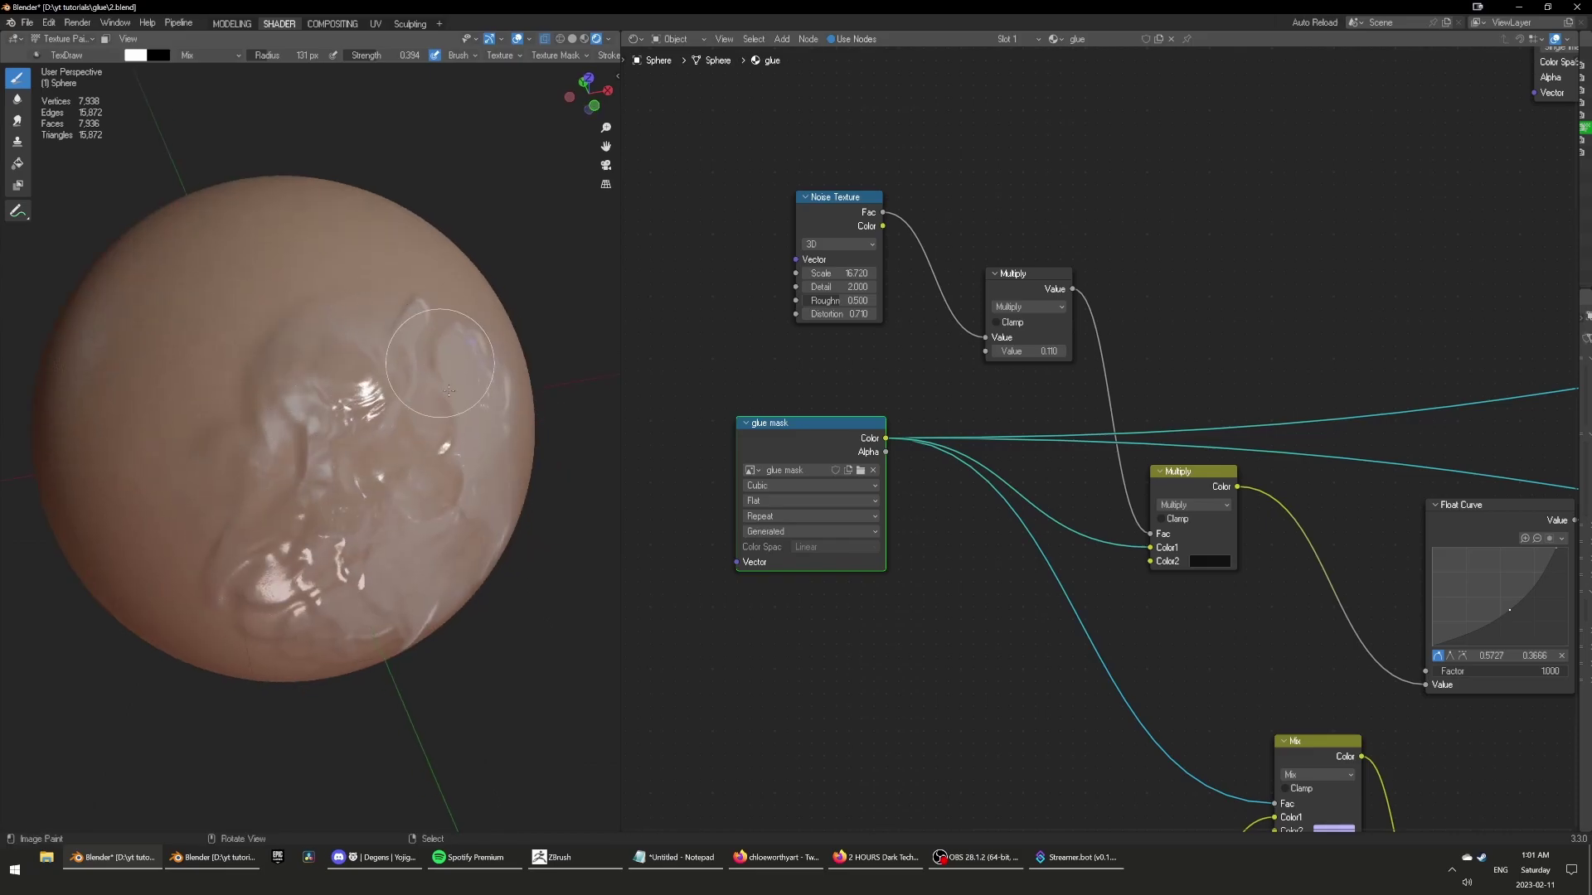
middle_drag(449, 396, 374, 379)
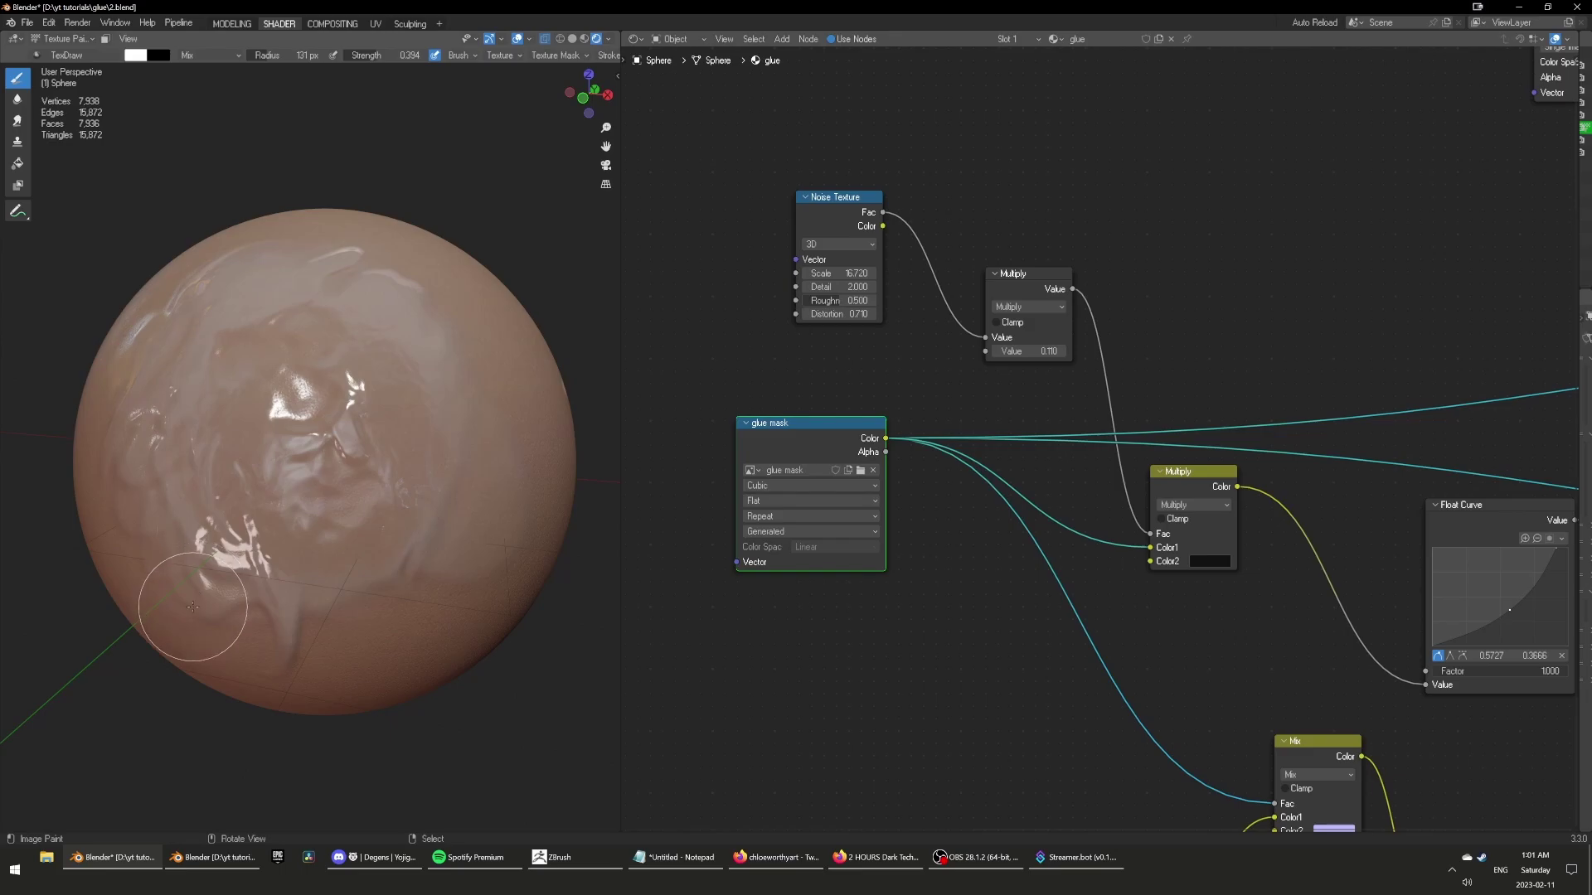
middle_drag(278, 568, 371, 581)
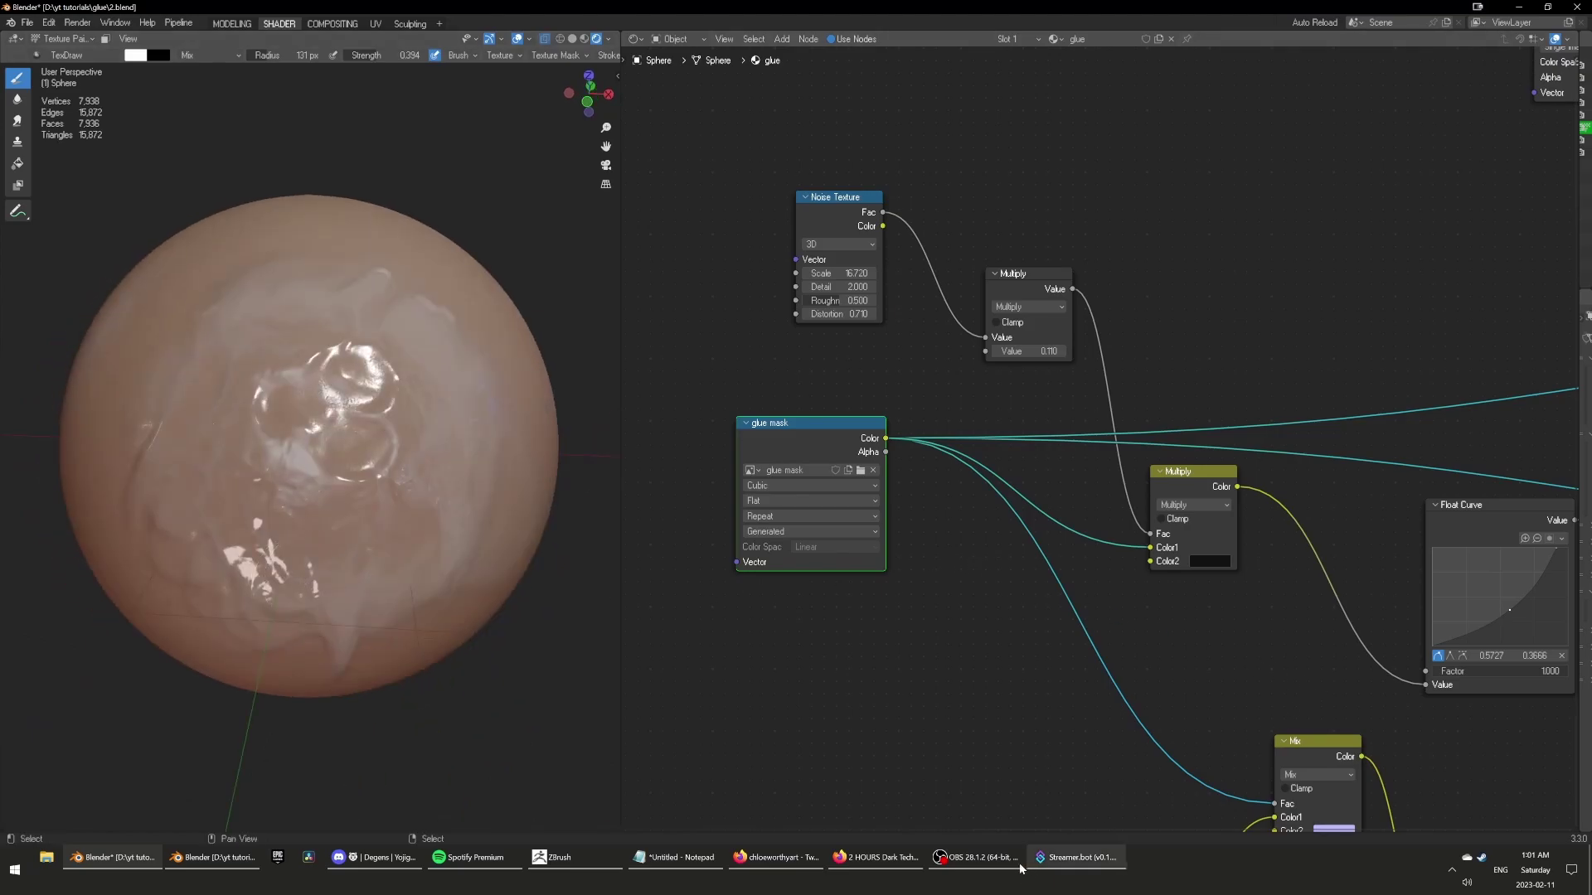
click(978, 858)
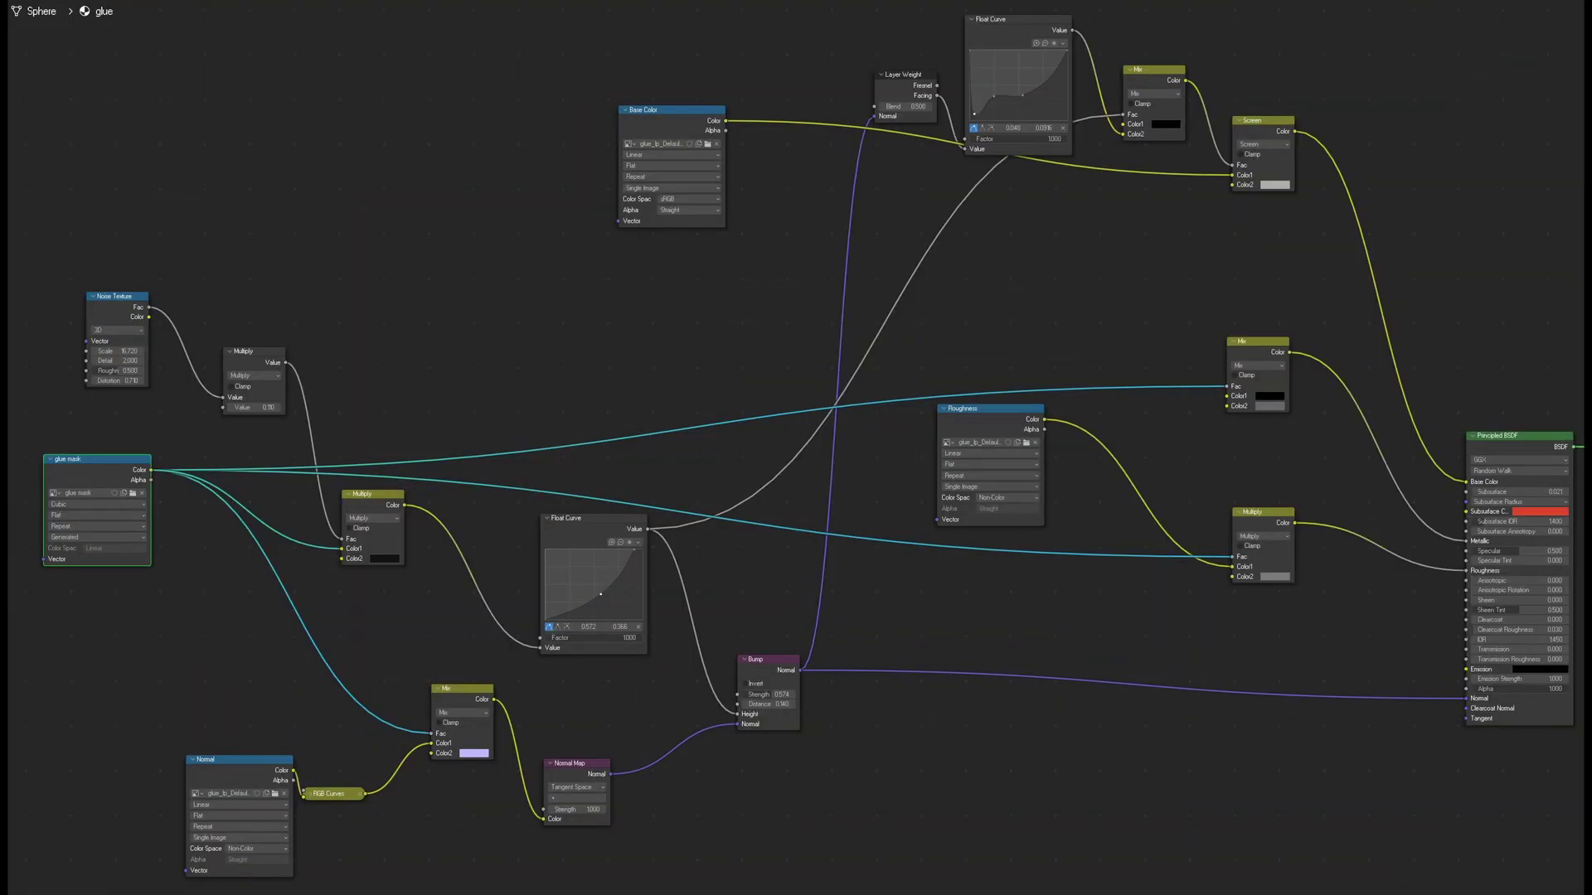